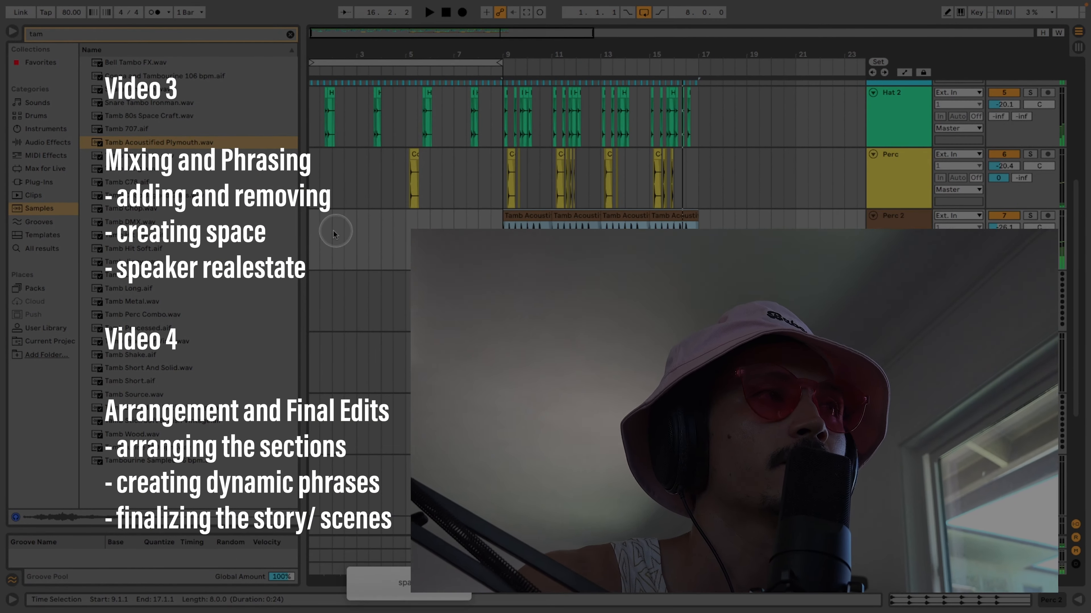
- Stop playback and arm the Lead track for recording
{"action": "key", "text": "space"}
{"action": "left_click", "coordinate": [310, 242]}
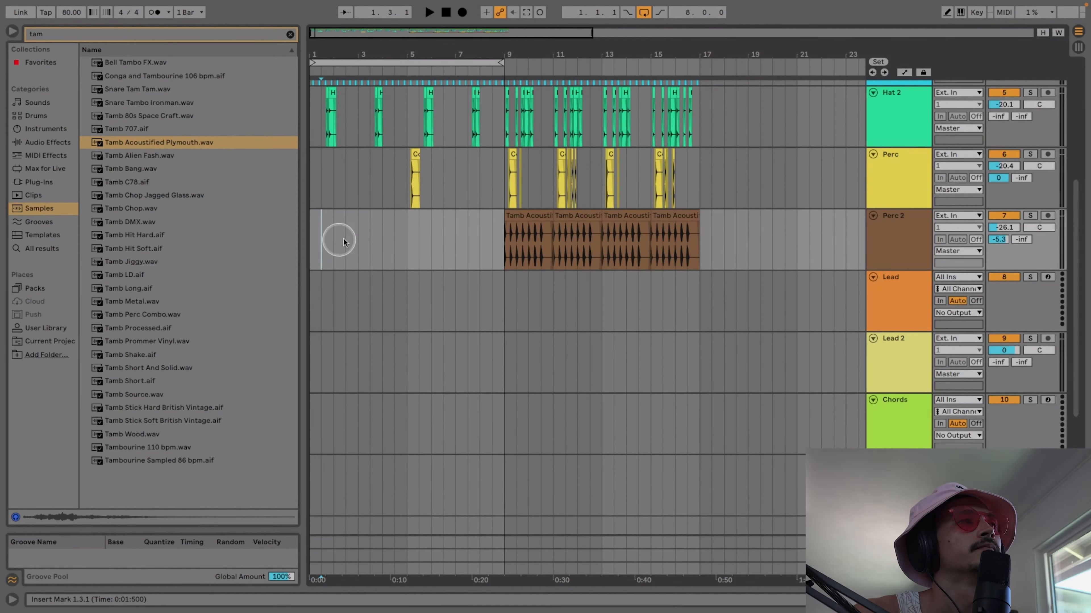
{"action": "left_click", "coordinate": [328, 243]}
{"action": "scroll", "coordinate": [451, 224], "scroll_direction": "down", "scroll_amount": 3}
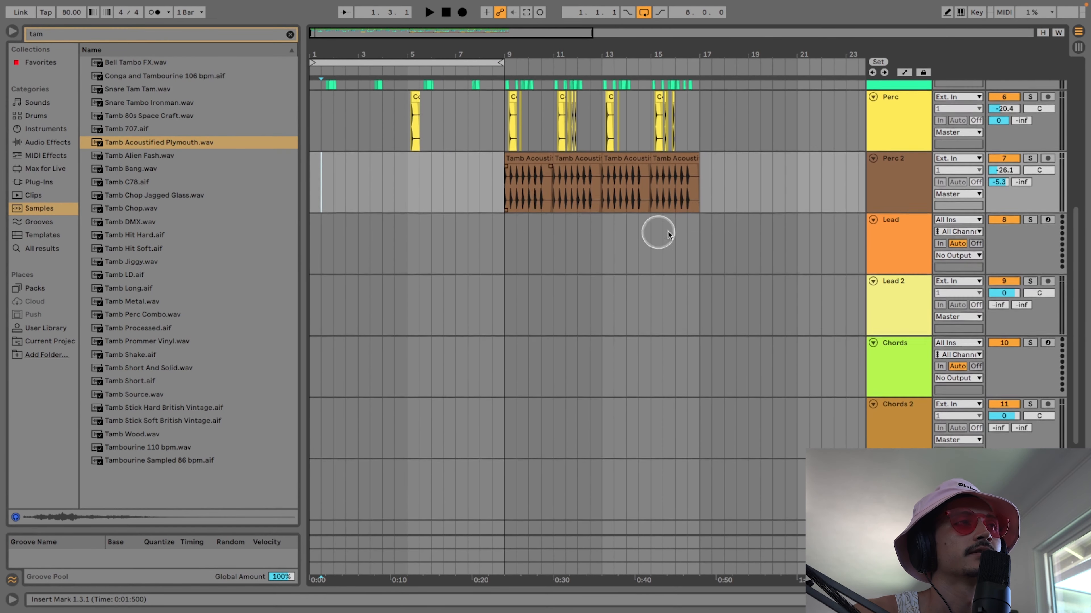
{"action": "left_click", "coordinate": [894, 199]}
{"action": "left_click", "coordinate": [1046, 174]}
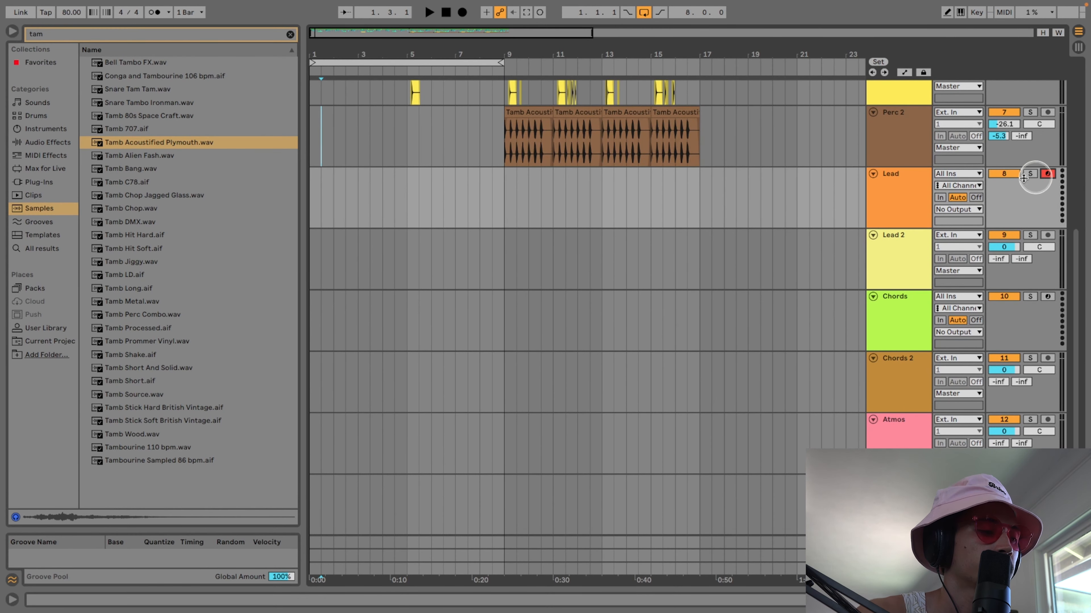
- Search the Sounds category for "lead"
{"action": "left_click", "coordinate": [39, 103]}
{"action": "left_click", "coordinate": [124, 34]}
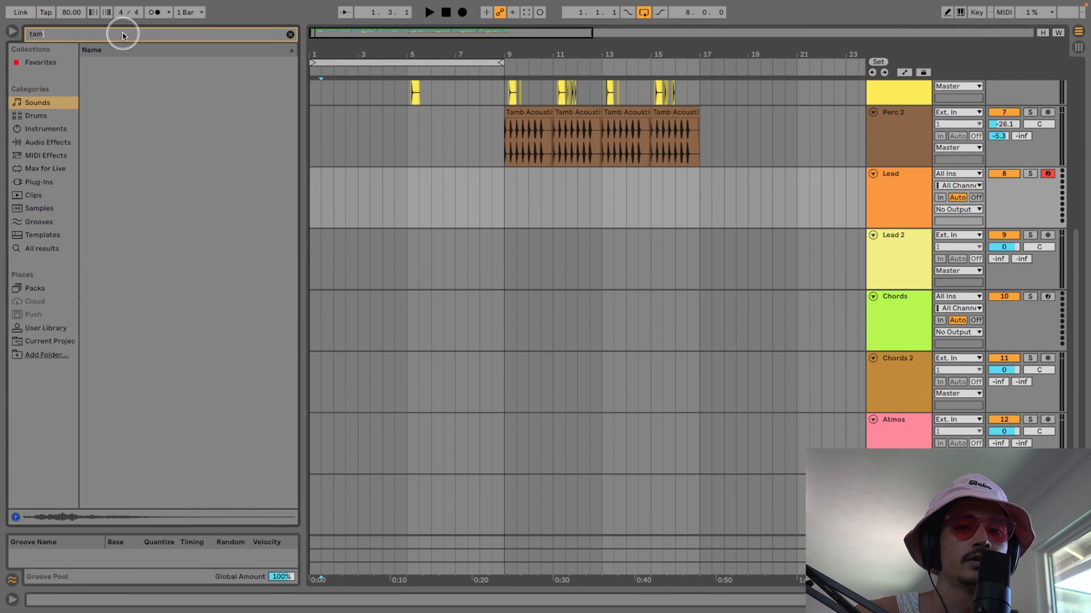
{"action": "type", "text": "lead"}
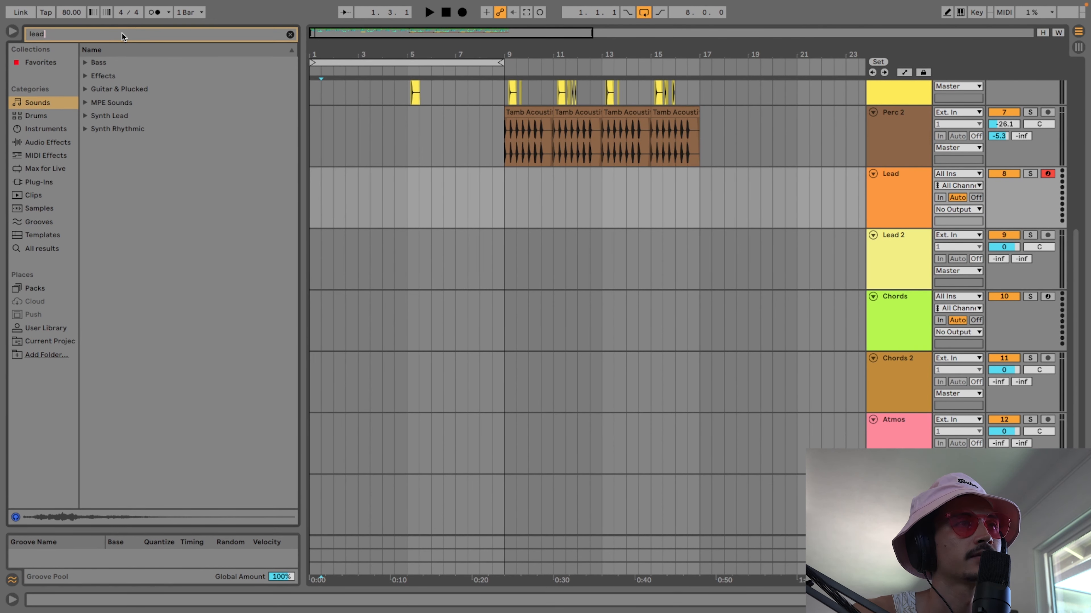
- Audition the Guitar & Plucked and MPE Sounds lead presets and load MPE Standup Lead onto the Lead track
{"action": "double_click", "coordinate": [101, 89]}
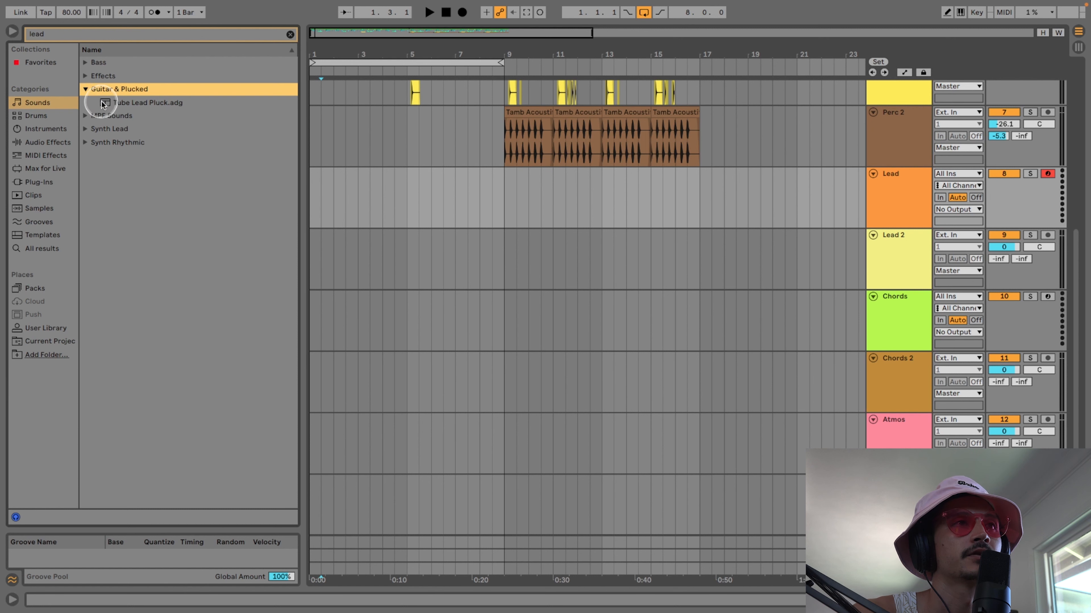
{"action": "left_click", "coordinate": [107, 104]}
{"action": "left_click", "coordinate": [84, 116]}
{"action": "left_click", "coordinate": [118, 117]}
{"action": "left_click", "coordinate": [119, 130]}
{"action": "left_click", "coordinate": [122, 118]}
{"action": "left_click_drag", "start_coordinate": [121, 120], "coordinate": [709, 219]}
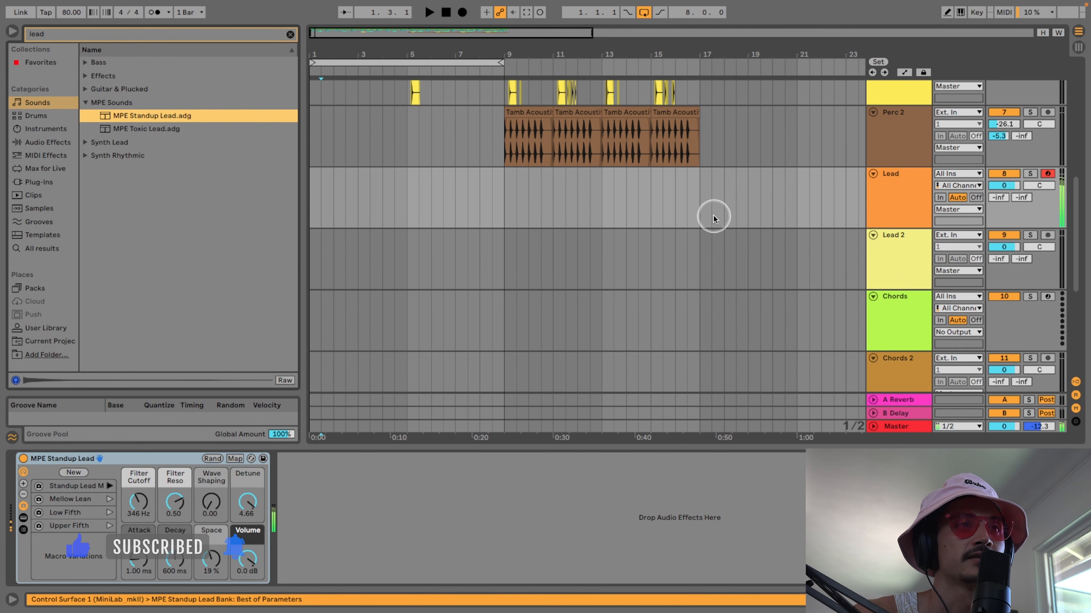
- Set the Lead track's volume to -11.6 dB and its A-Reverb send to -8.0 dB
{"action": "mouse_move", "coordinate": [1003, 185]}
{"action": "left_mouse_down"}
{"action": "mouse_move", "coordinate": [1003, 198]}
{"action": "mouse_move", "coordinate": [1001, 187]}
{"action": "left_mouse_up"}
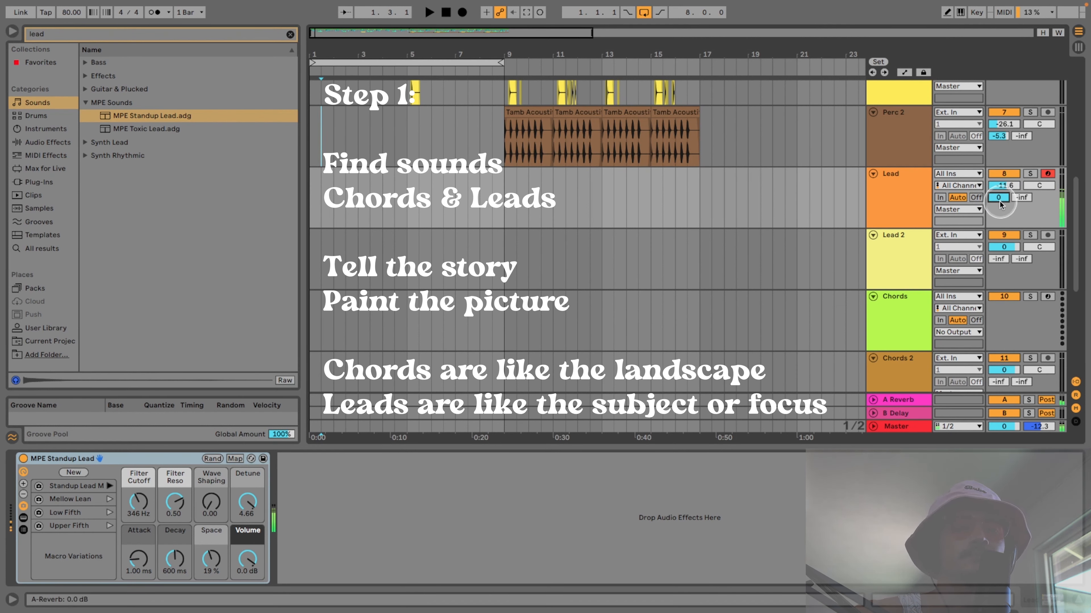
{"action": "left_click_drag", "start_coordinate": [1000, 200], "coordinate": [1001, 207]}
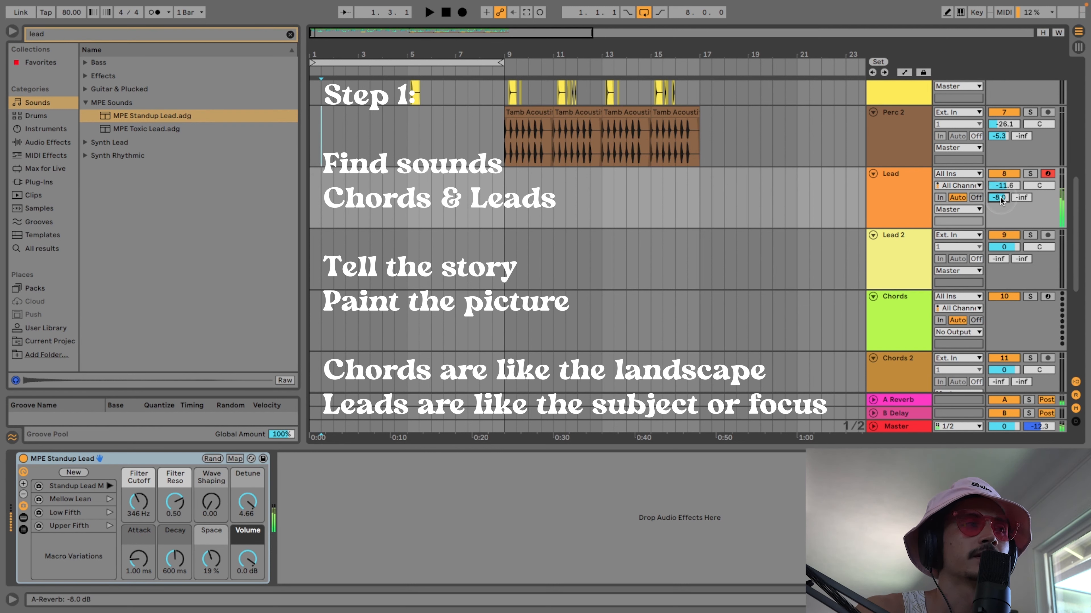
{"action": "left_click", "coordinate": [1000, 198]}
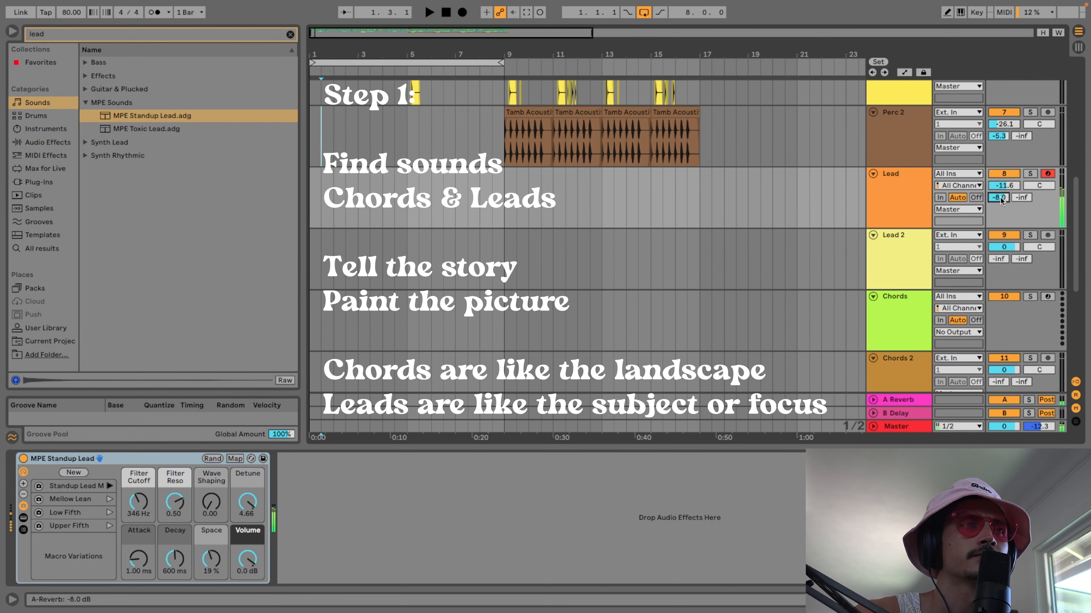
- Try MPE Standup Lead with Detune at 0.00 and Filter Cutoff at 1.55 kHz
{"action": "scroll", "coordinate": [988, 207], "scroll_direction": "down", "scroll_amount": 5}
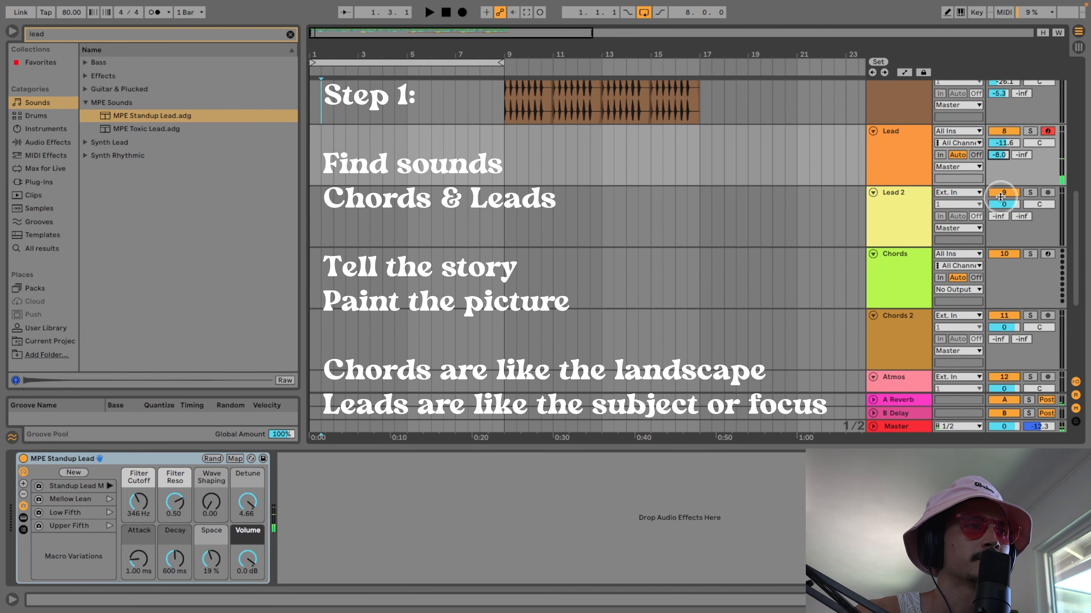
{"action": "left_click", "coordinate": [285, 482]}
{"action": "left_click_drag", "start_coordinate": [247, 501], "coordinate": [251, 505]}
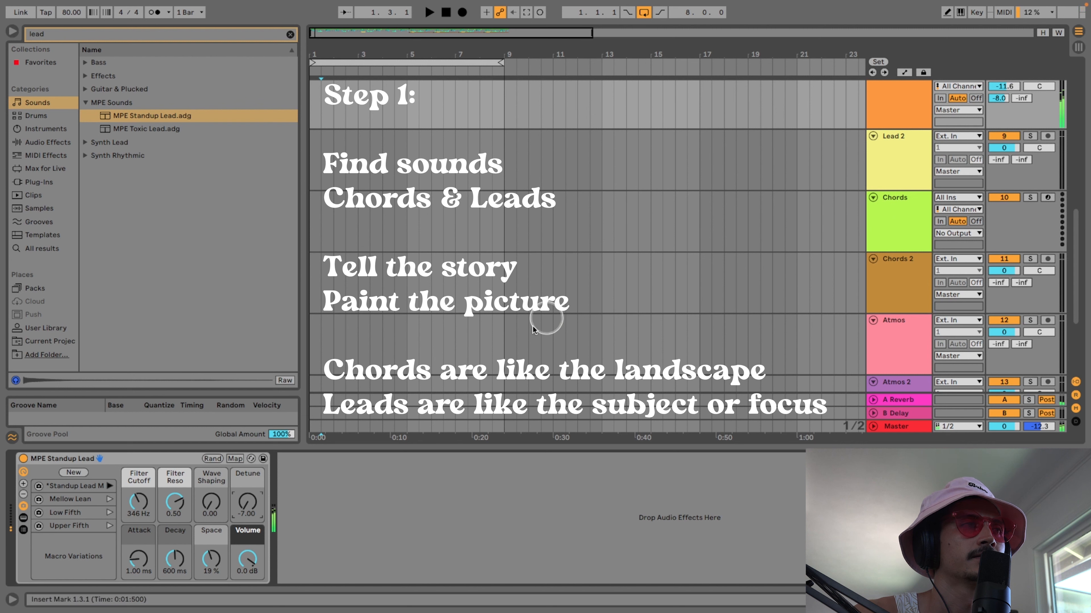
{"action": "left_click_drag", "start_coordinate": [248, 502], "coordinate": [247, 499]}
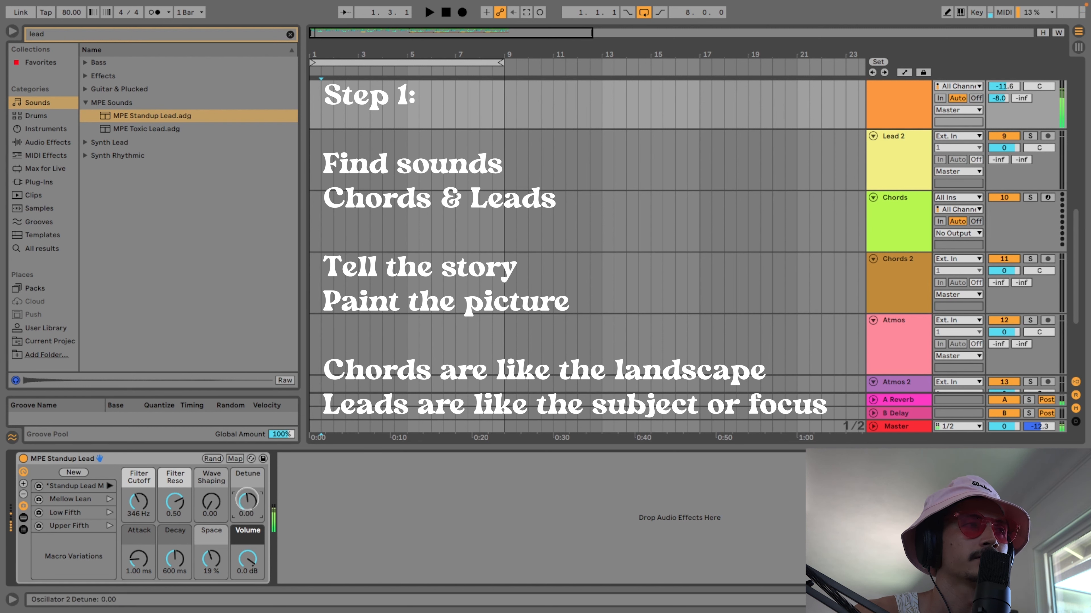
{"action": "left_click_drag", "start_coordinate": [248, 502], "coordinate": [249, 506]}
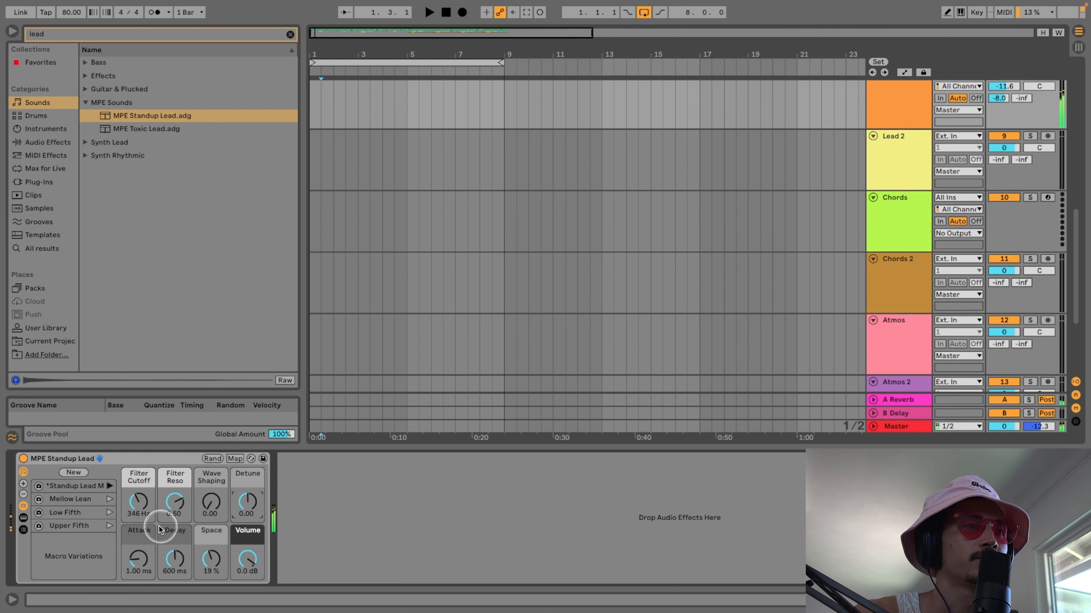
{"action": "left_click_drag", "start_coordinate": [141, 504], "coordinate": [141, 484]}
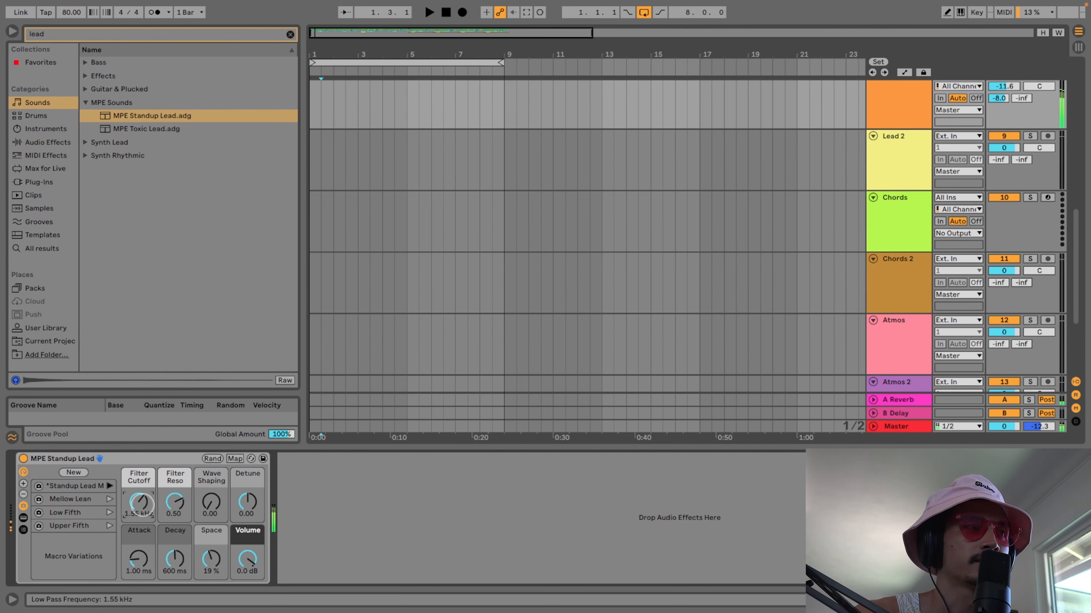
- Try the Mellow Lean, Low Fifth and Upper Fifth macro variations and return to the Standup Lead variation
{"action": "left_click", "coordinate": [110, 500]}
{"action": "left_click", "coordinate": [109, 513]}
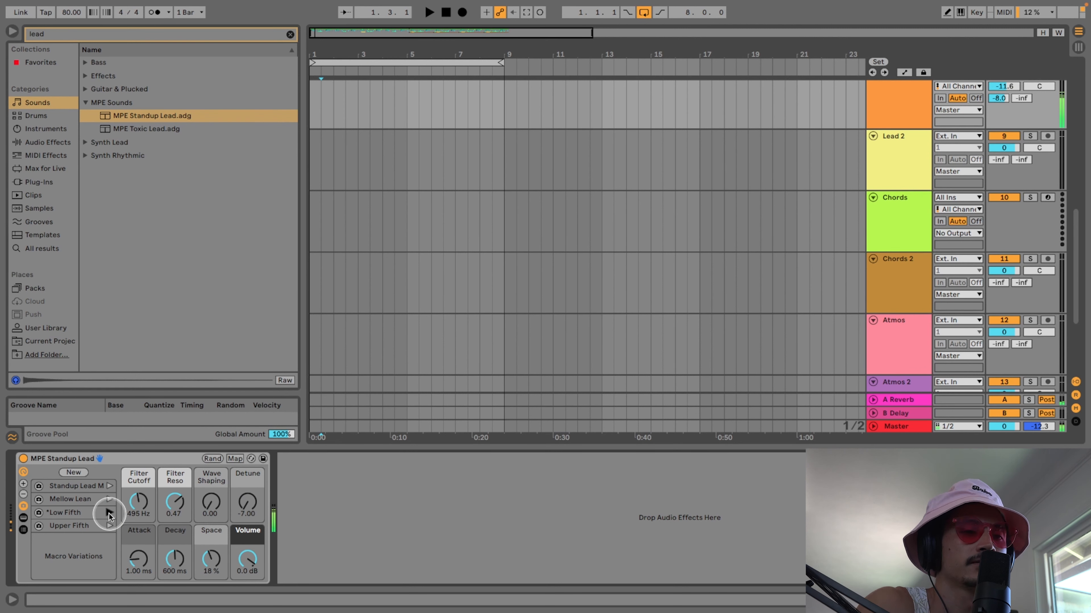
{"action": "left_click", "coordinate": [109, 526]}
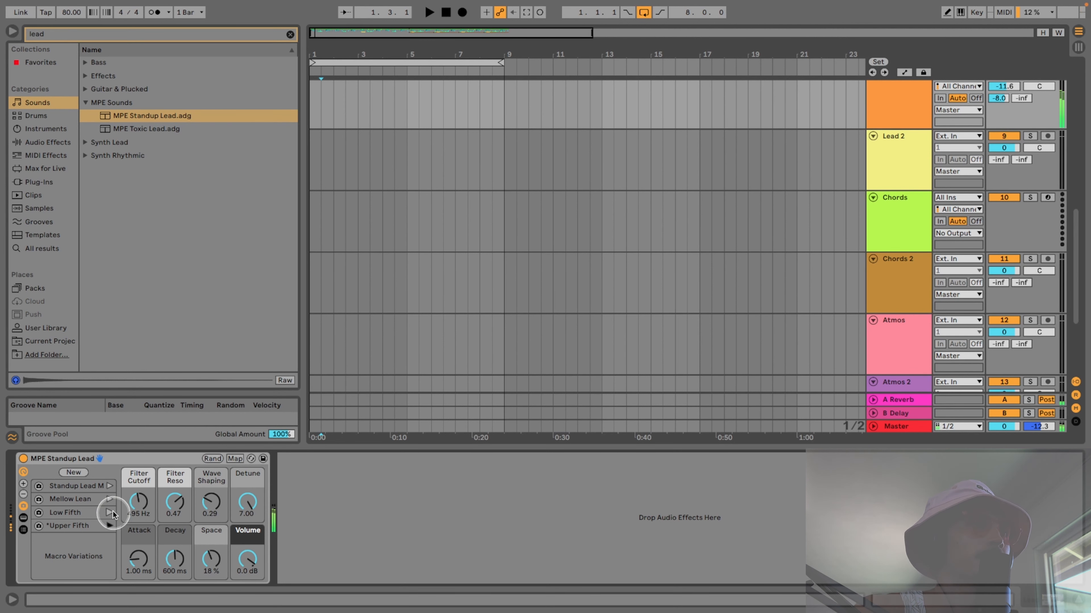
{"action": "left_click", "coordinate": [110, 485]}
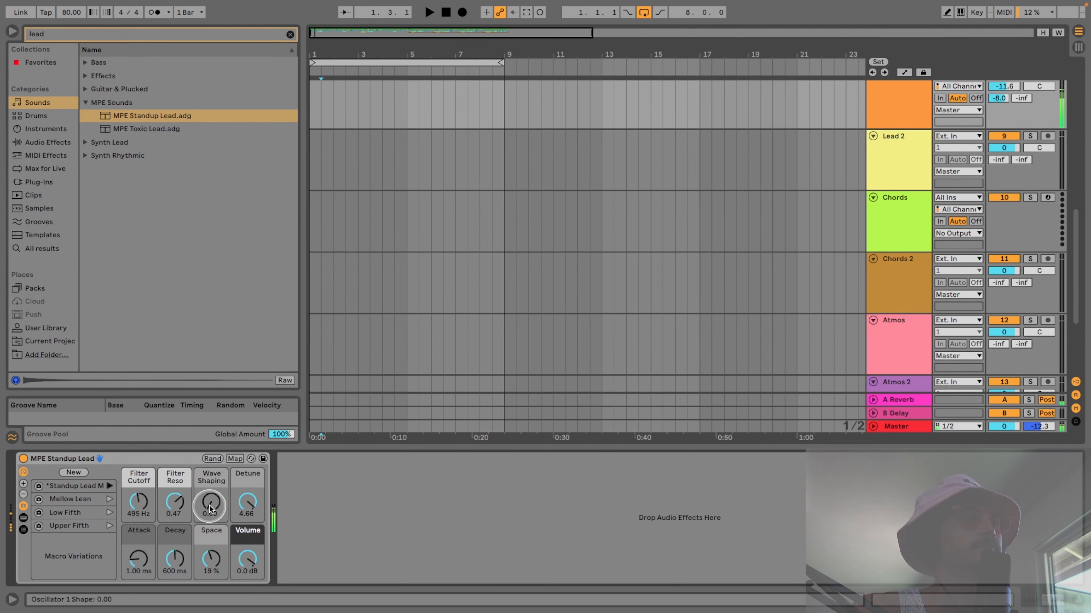
- Set Detune of MPE Standup Lead to 0.15
{"action": "left_click", "coordinate": [99, 487]}
{"action": "double_click", "coordinate": [245, 507]}
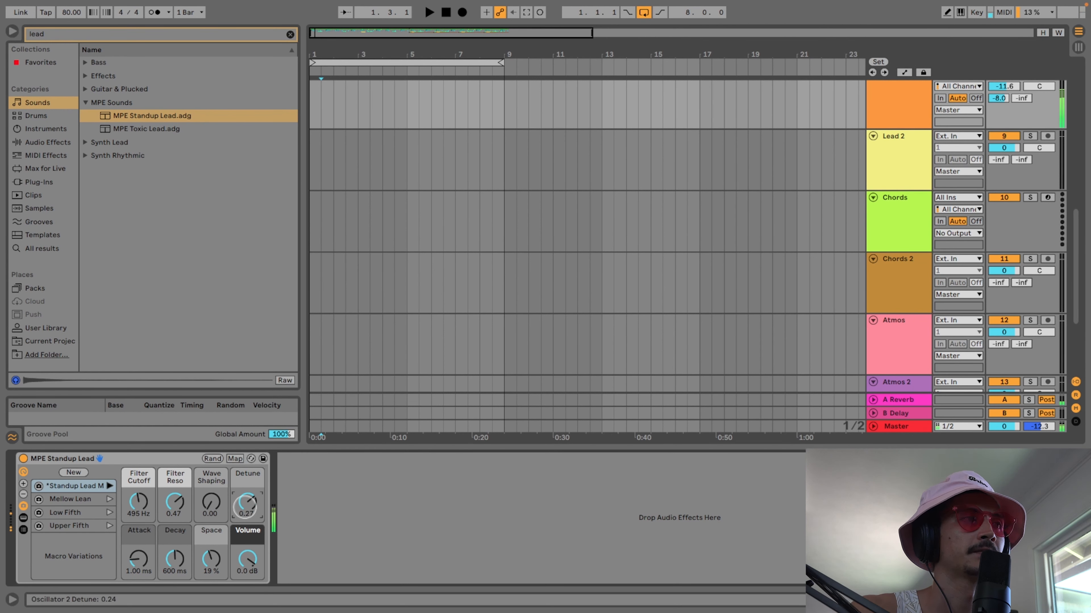
{"action": "left_click_drag", "start_coordinate": [245, 507], "coordinate": [242, 508]}
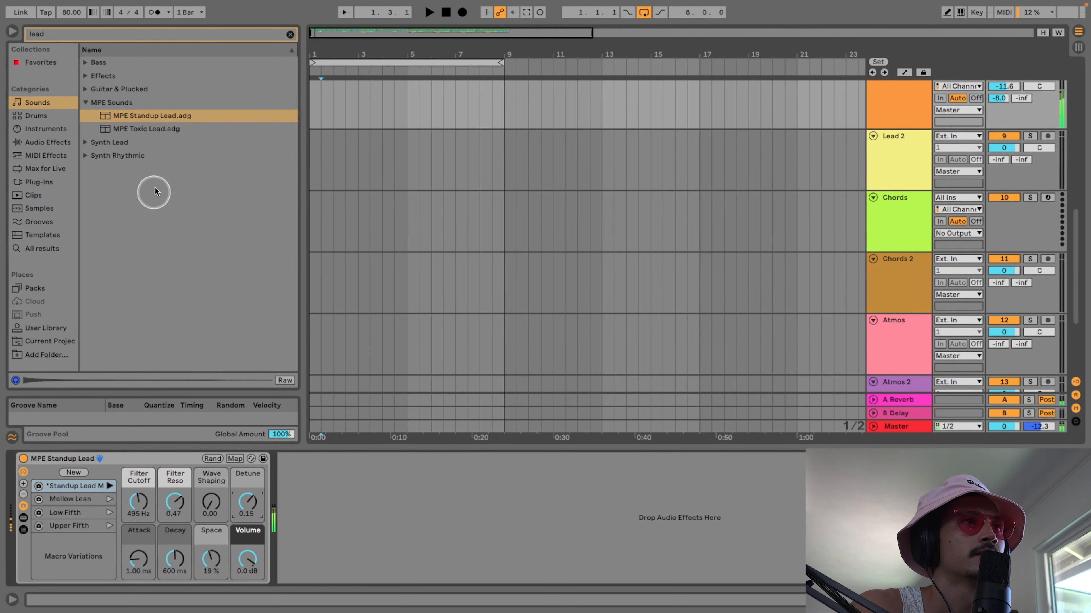
- Audition Synth Lead presets, loading Analog Stab Lead onto the empty Chords track, and place that track directly below Lead
{"action": "left_click", "coordinate": [899, 209]}
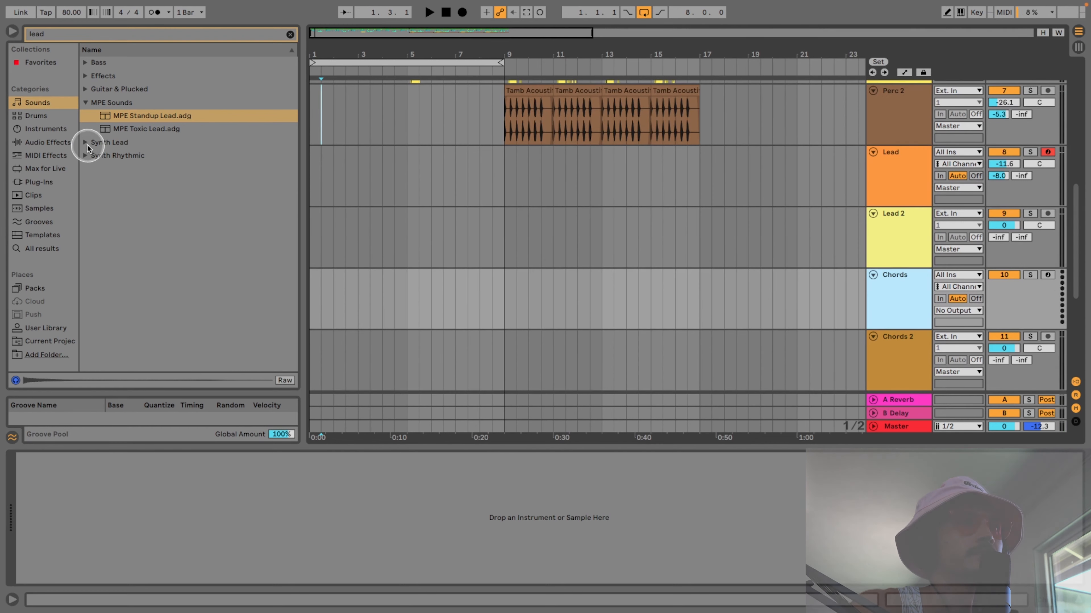
{"action": "left_click", "coordinate": [87, 143]}
{"action": "key", "text": "Down"}
{"action": "key", "text": "Down"}
{"action": "scroll", "coordinate": [135, 171], "scroll_direction": "down", "scroll_amount": 2}
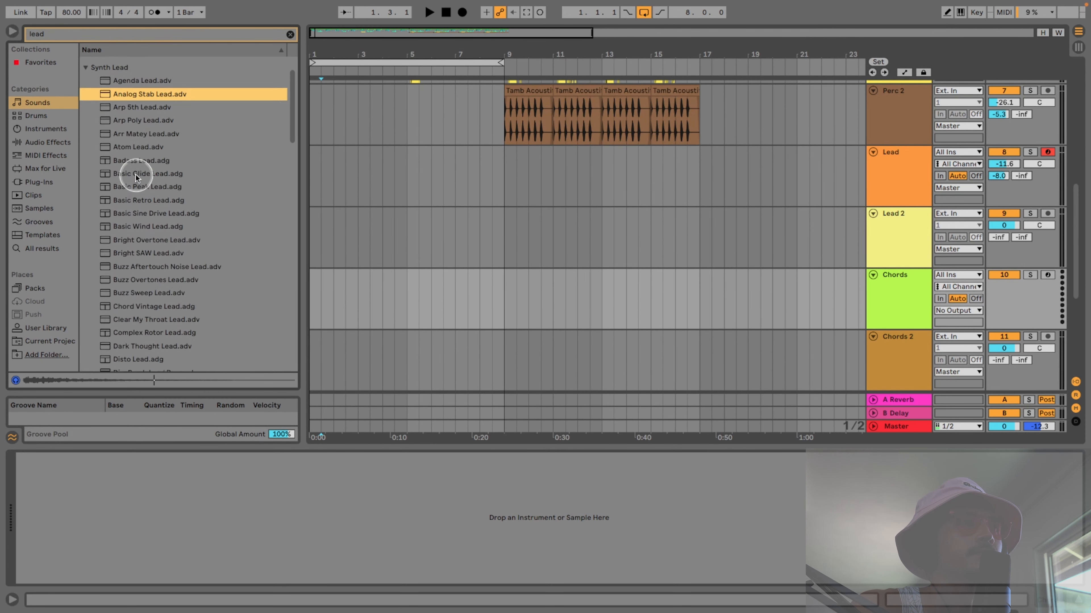
{"action": "left_click", "coordinate": [137, 132]}
{"action": "left_click", "coordinate": [140, 121]}
{"action": "left_click", "coordinate": [143, 132]}
{"action": "left_click", "coordinate": [146, 118]}
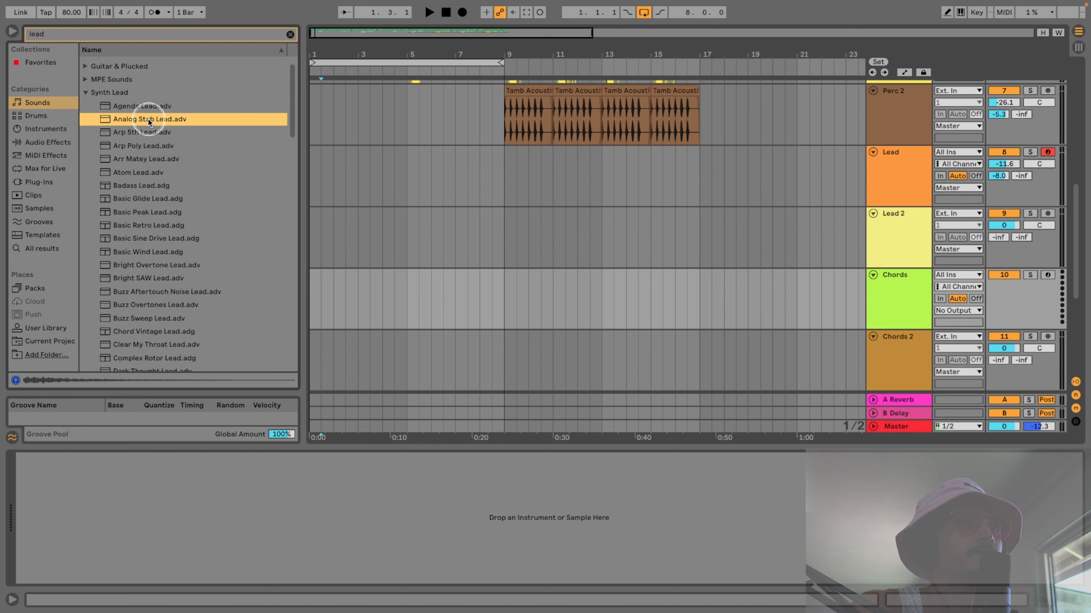
{"action": "left_click", "coordinate": [142, 133]}
{"action": "left_click", "coordinate": [140, 148]}
{"action": "left_click", "coordinate": [139, 160]}
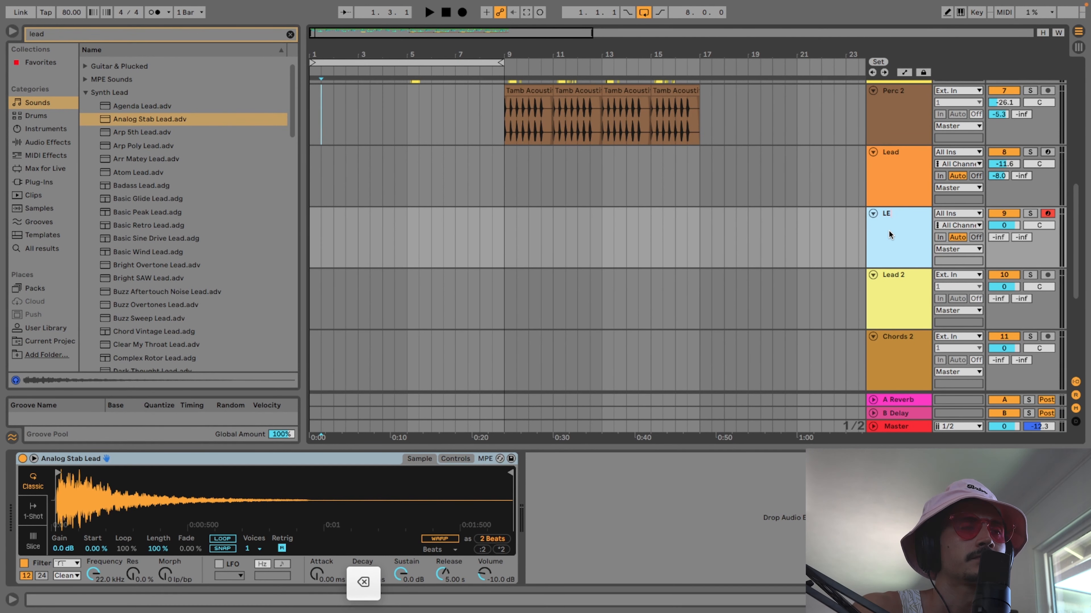
- Rename the MIDI track holding Analog Stab Lead as "Lead 2"
{"action": "key", "text": "BackSpace"}
{"action": "type", "text": "ead 2"}
{"action": "key", "text": "Return"}
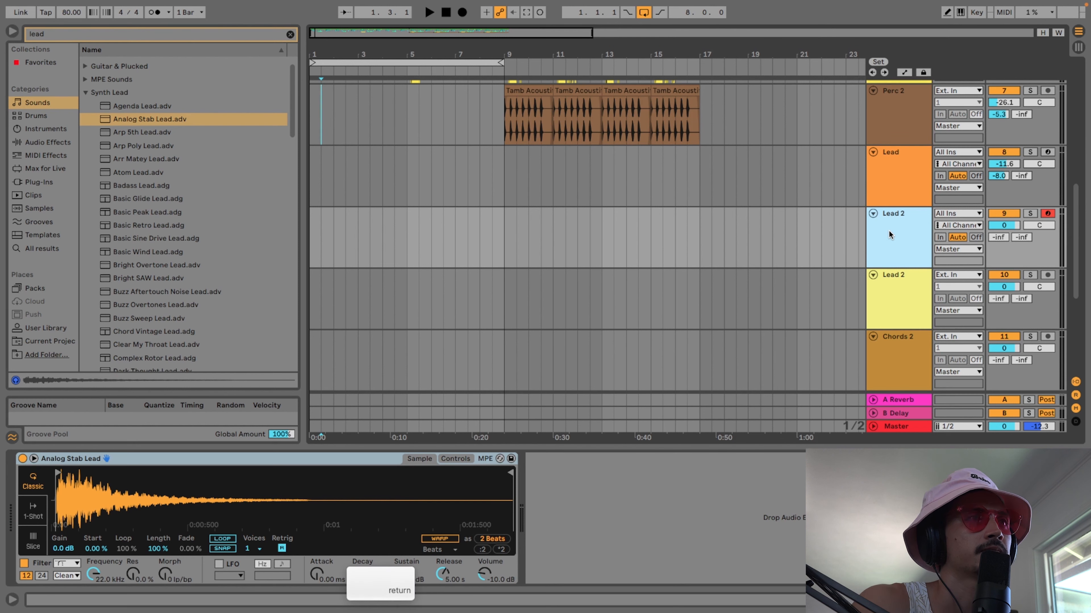
- Delete the empty yellow Lead 2 audio track below the new Lead 2 MIDI track
{"action": "left_click", "coordinate": [901, 296]}
{"action": "scroll", "coordinate": [902, 295], "scroll_direction": "down", "scroll_amount": 2}
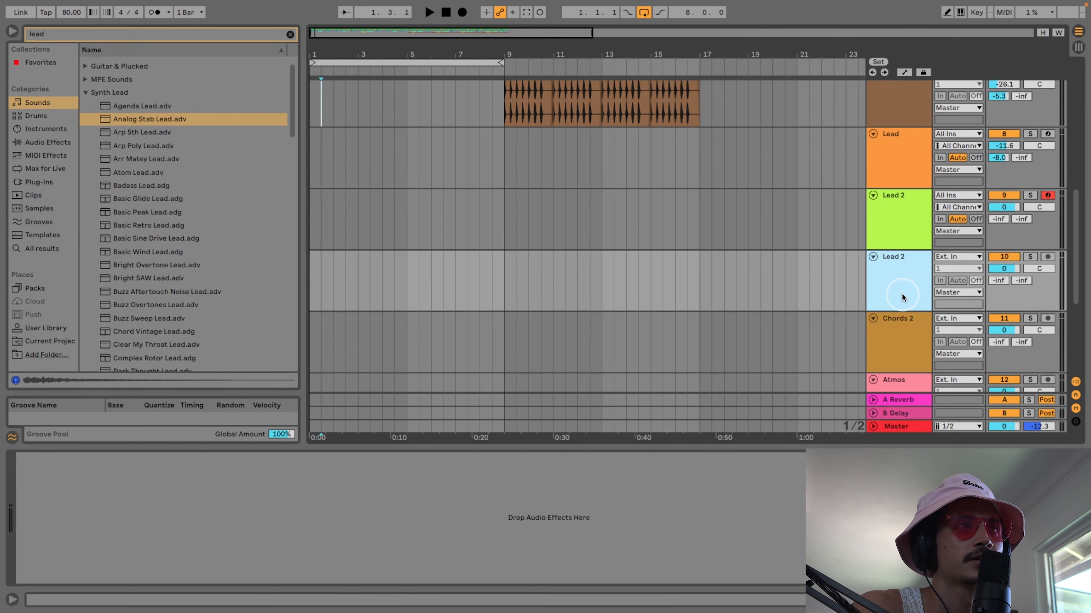
{"action": "scroll", "coordinate": [901, 297], "scroll_direction": "down", "scroll_amount": 2}
{"action": "key", "text": "Delete"}
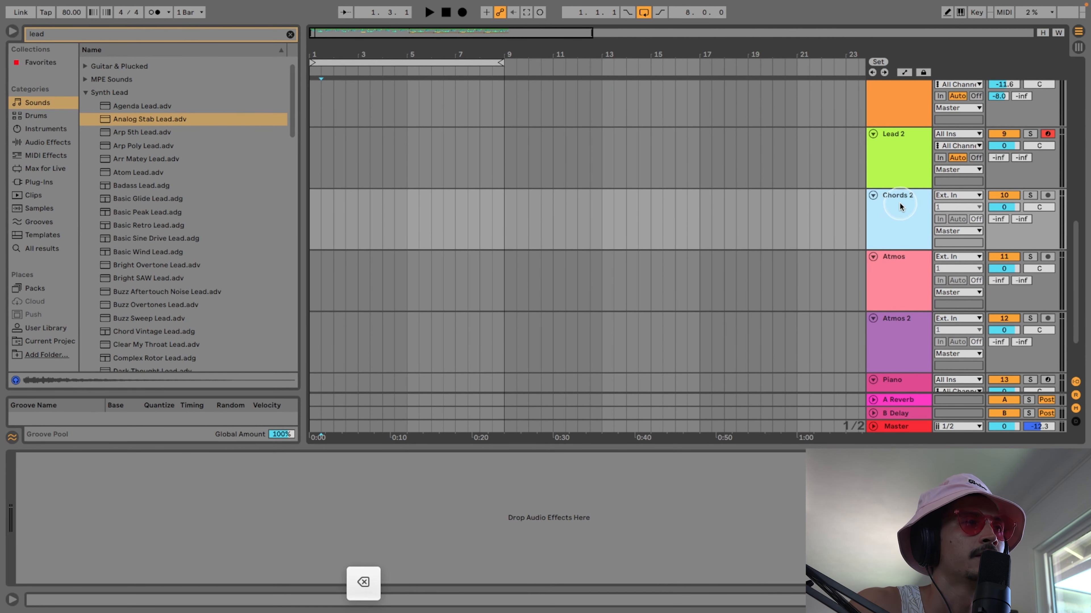
- Insert a new MIDI track below Chords 2 and name it "Chords"
{"action": "key", "text": "super+shift+t"}
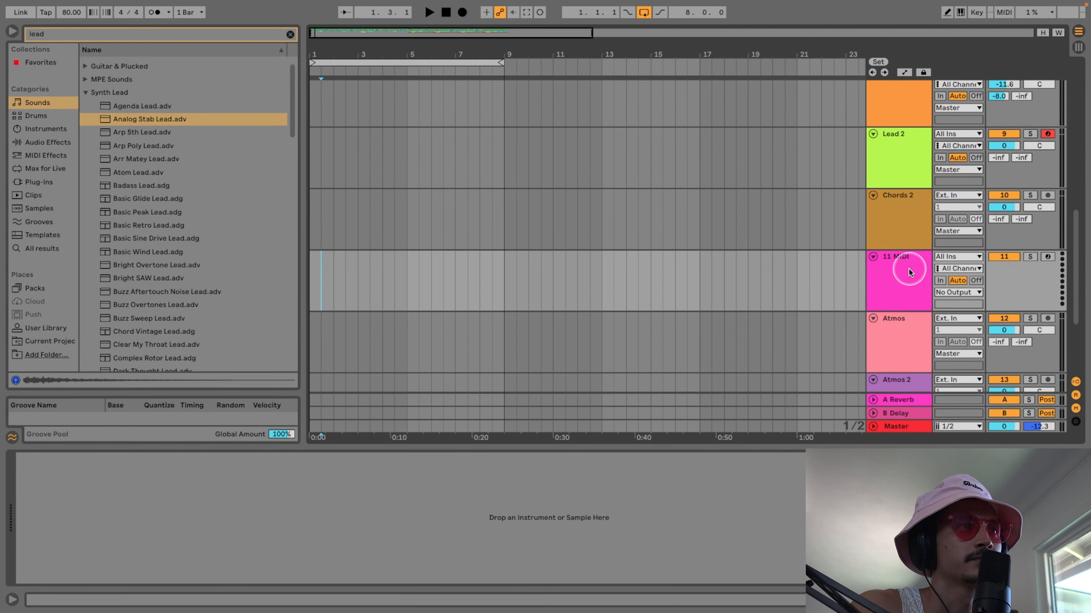
{"action": "key", "text": "super+r"}
{"action": "type", "text": "Chords"}
{"action": "key", "text": "Return"}
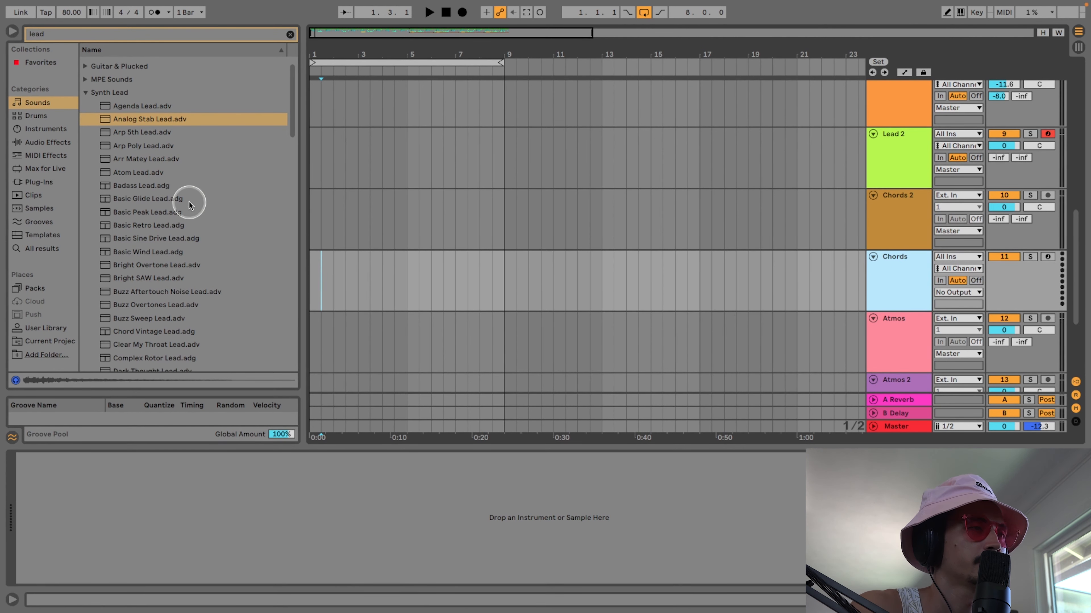
- Collapse the Synth Lead folder and search the Sounds category for "chord"
{"action": "left_click", "coordinate": [86, 92]}
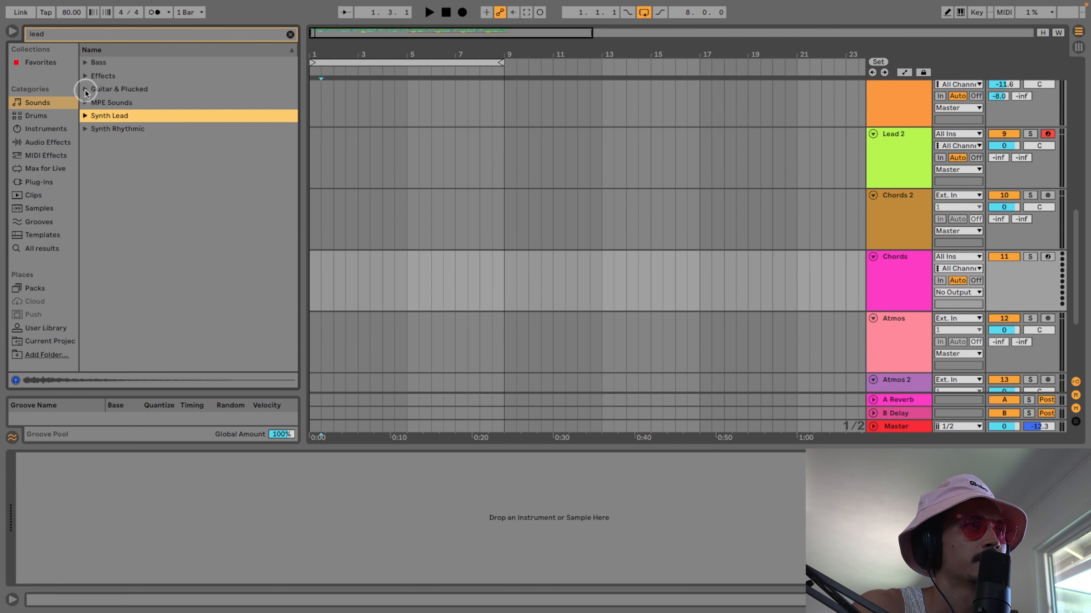
{"action": "left_click", "coordinate": [99, 38]}
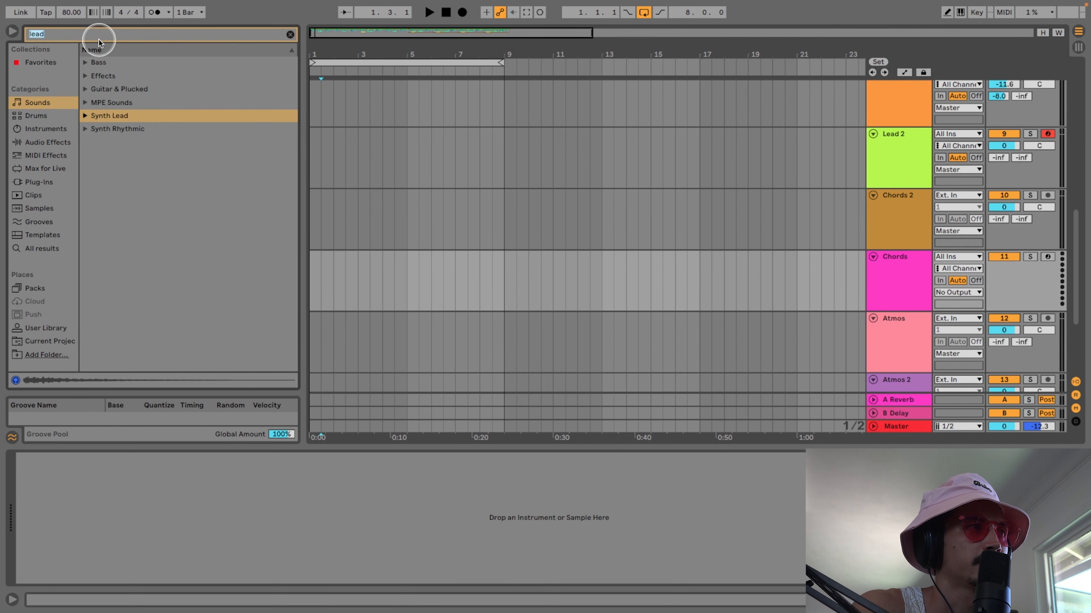
{"action": "type", "text": "chord"}
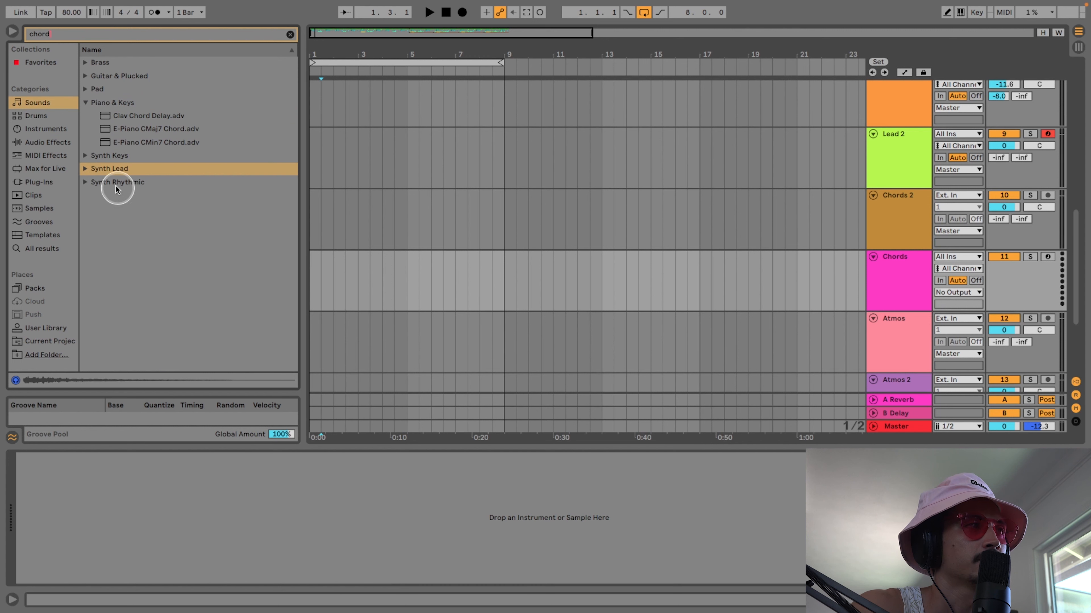
- Audition the chord presets in the Pad folder and load Chord Pacific Pad.adg onto the Chords track
{"action": "left_click", "coordinate": [85, 104]}
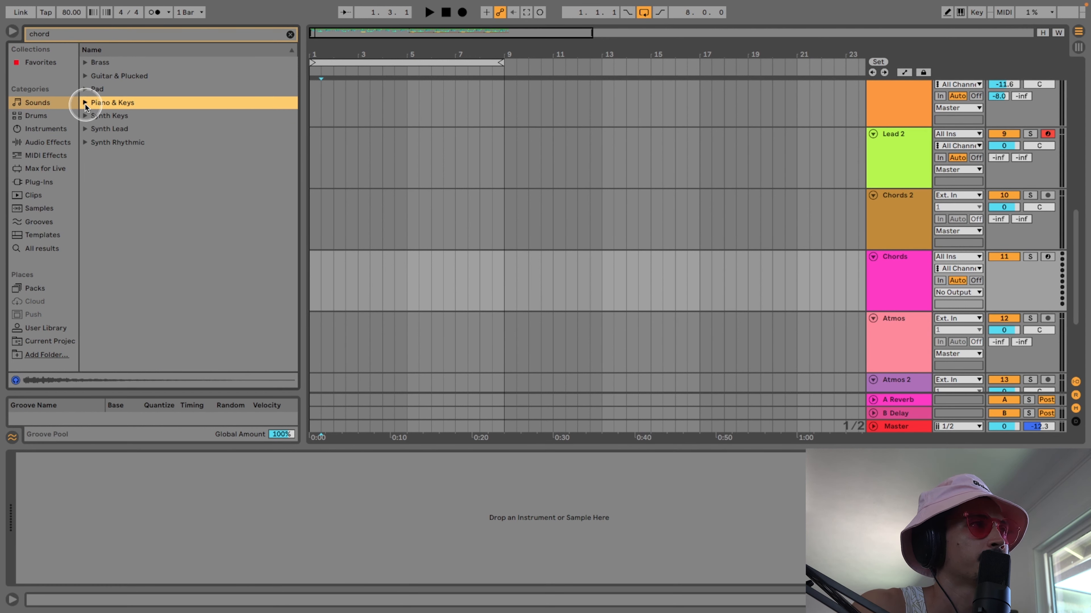
{"action": "left_click", "coordinate": [86, 89]}
{"action": "left_click", "coordinate": [112, 103]}
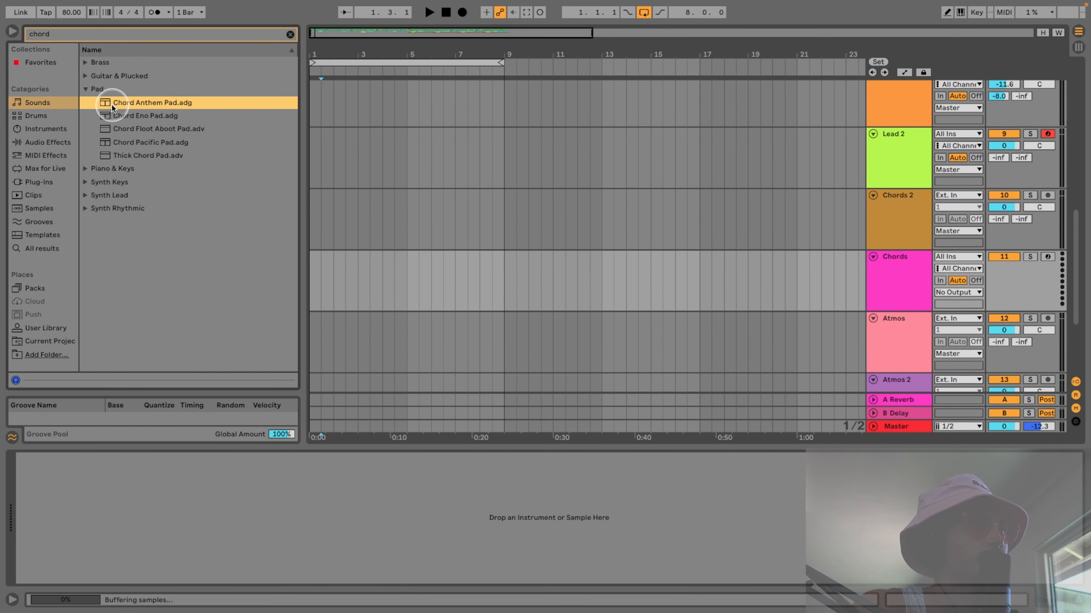
{"action": "left_click", "coordinate": [118, 116]}
{"action": "left_click", "coordinate": [125, 142]}
{"action": "left_click", "coordinate": [125, 156]}
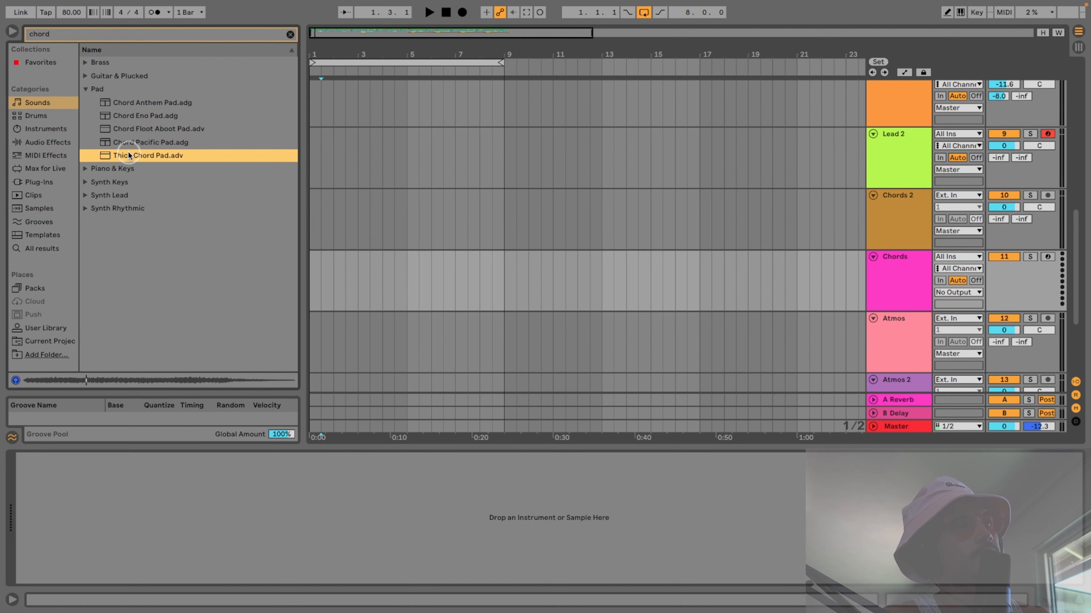
{"action": "left_click", "coordinate": [135, 142]}
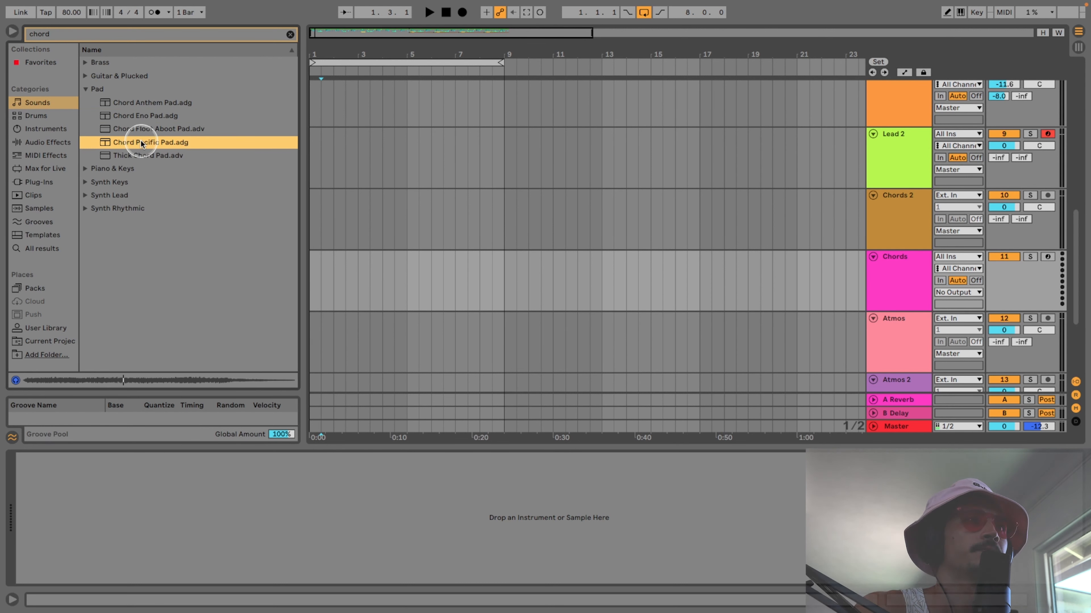
{"action": "left_click_drag", "start_coordinate": [144, 144], "coordinate": [589, 274]}
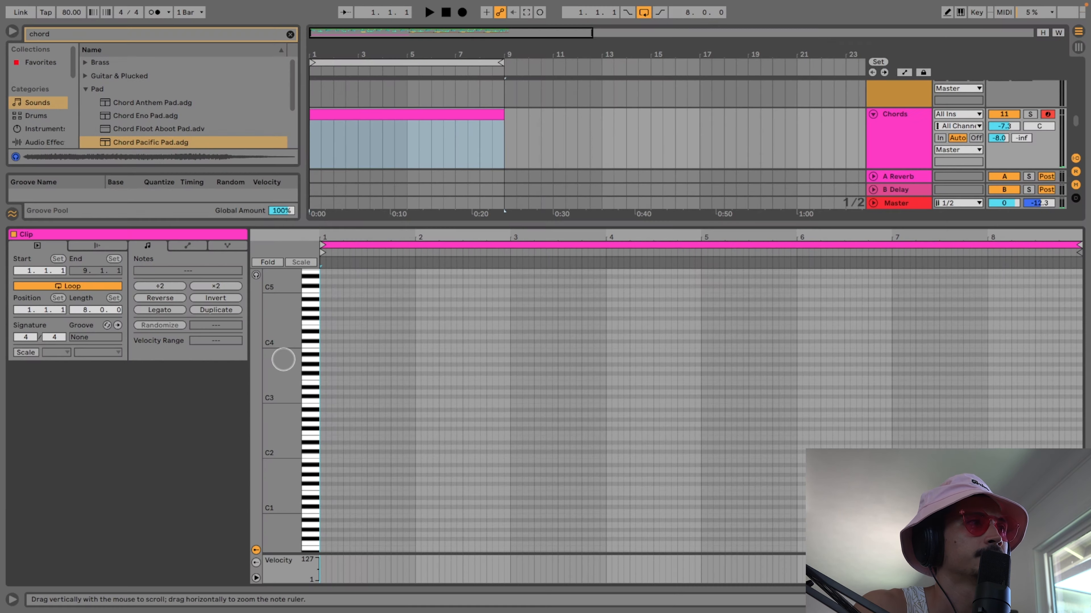
- Start playback over the empty eight-bar Chords clip to perform the chords into it
{"action": "scroll", "coordinate": [283, 359], "scroll_direction": "down", "scroll_amount": 1}
{"action": "scroll", "coordinate": [282, 361], "scroll_direction": "down", "scroll_amount": 2}
{"action": "left_click_drag", "start_coordinate": [283, 360], "coordinate": [287, 361]}
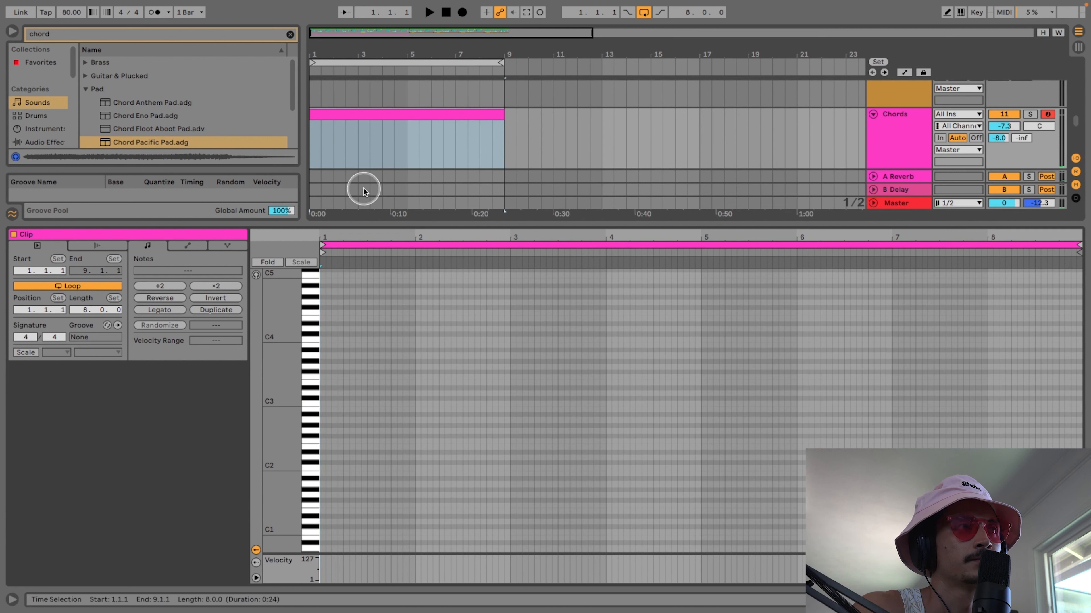
{"action": "left_click", "coordinate": [372, 114]}
{"action": "left_click", "coordinate": [470, 136]}
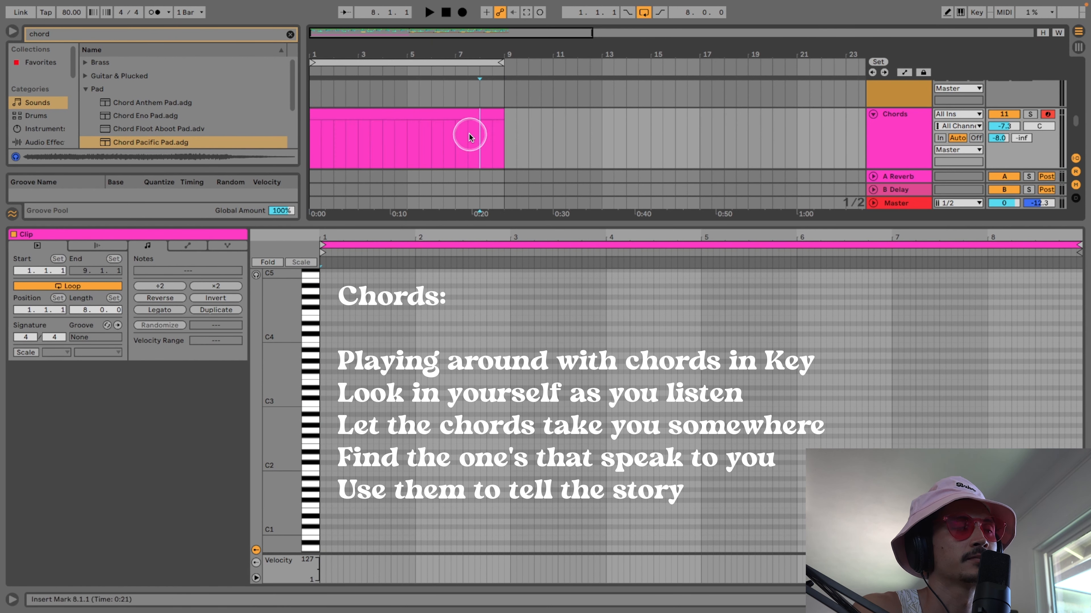
{"action": "key", "text": "space"}
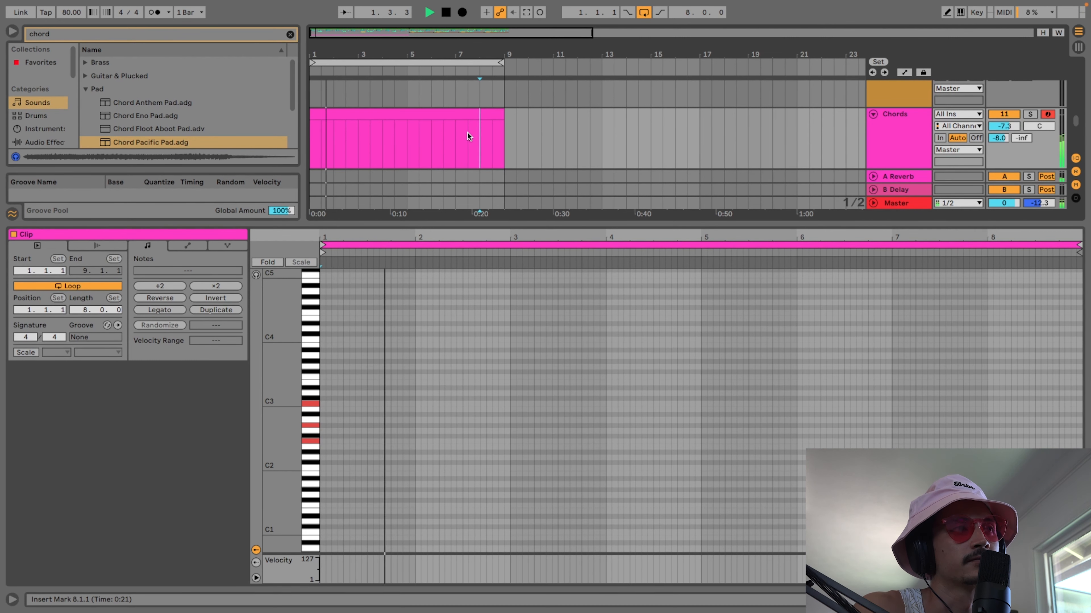
- Trim the first eight bars off the captured Chords clip and move the remaining part to bar 1
{"action": "left_click", "coordinate": [351, 153]}
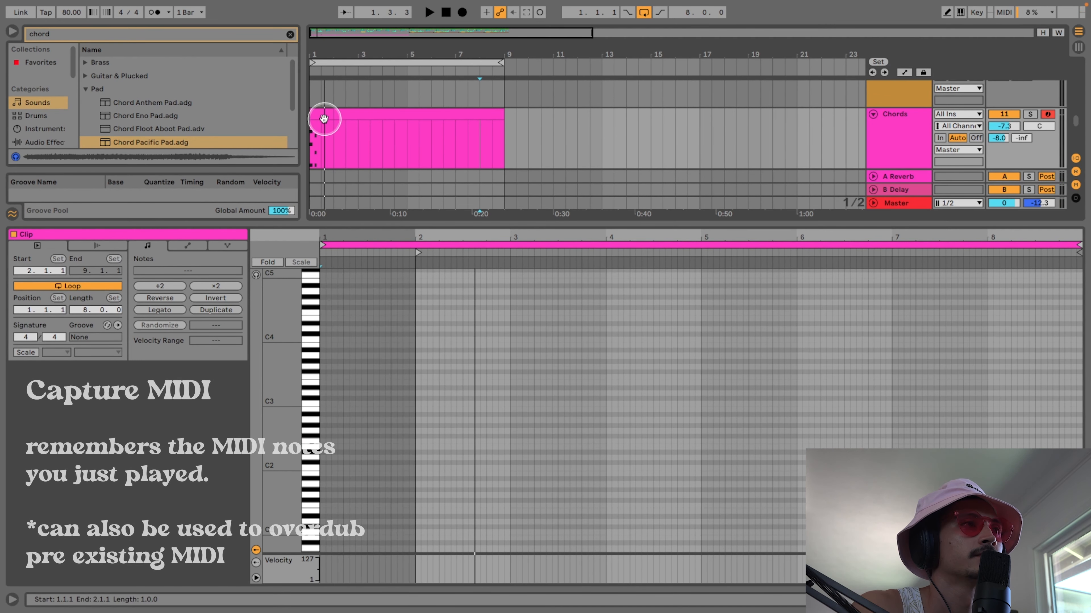
{"action": "left_click_drag", "start_coordinate": [326, 119], "coordinate": [338, 118]}
{"action": "left_click_drag", "start_coordinate": [505, 119], "coordinate": [276, 131]}
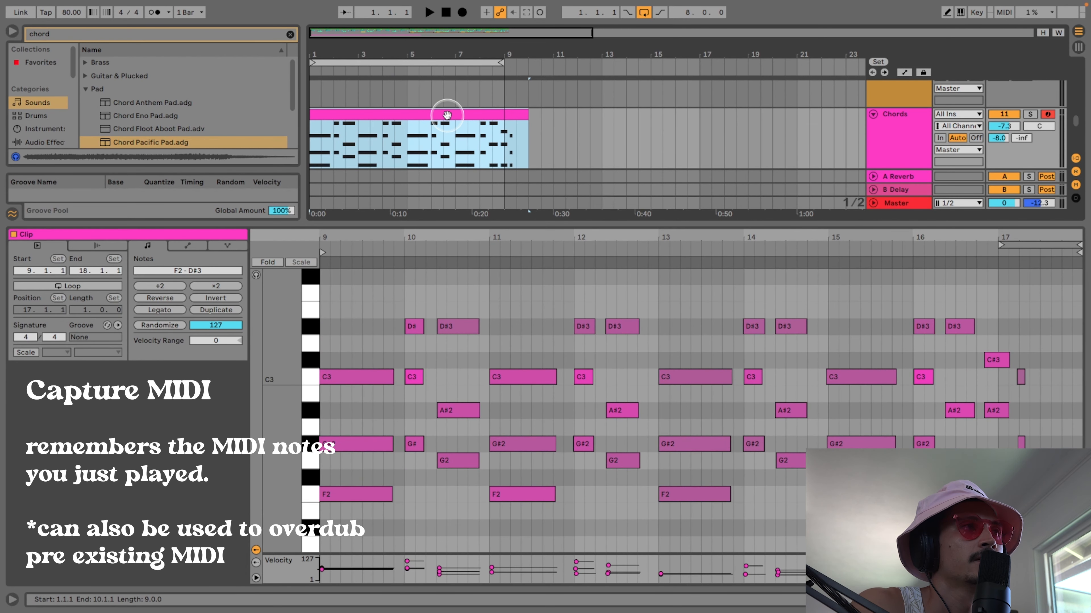
- Play back the captured chords and lower the Chords track volume to -11.2 dB
{"action": "key", "text": "space"}
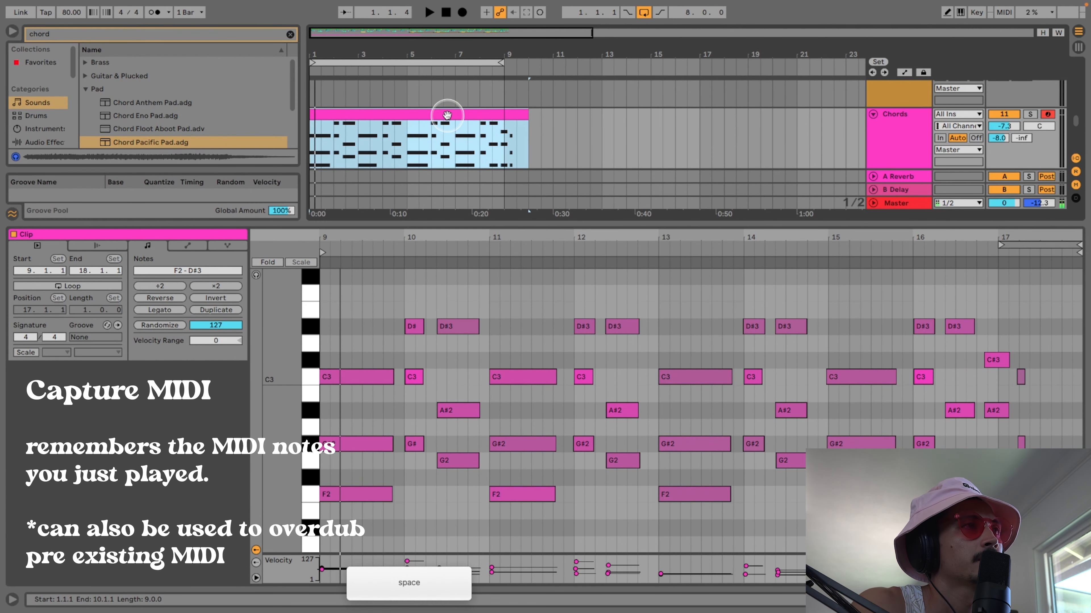
{"action": "left_click_drag", "start_coordinate": [373, 330], "coordinate": [415, 525]}
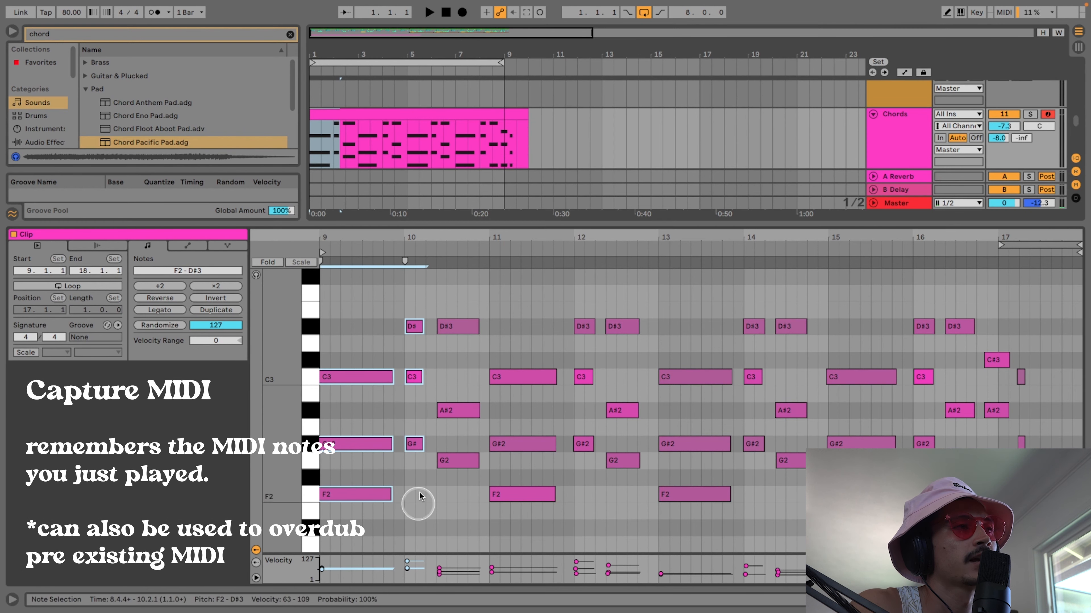
{"action": "key", "text": "space"}
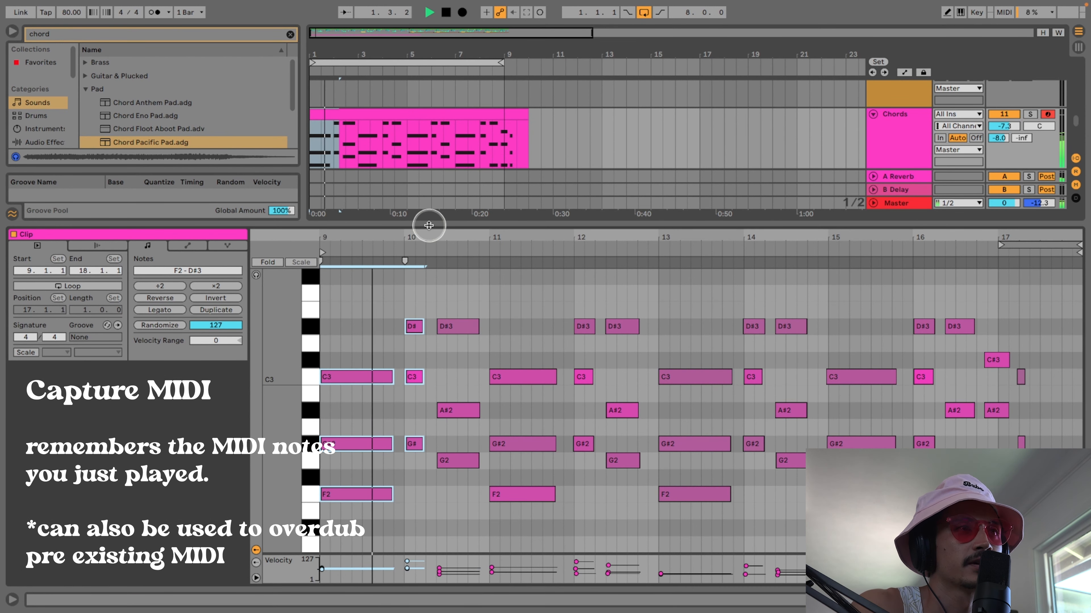
{"action": "left_click_drag", "start_coordinate": [429, 225], "coordinate": [426, 279]}
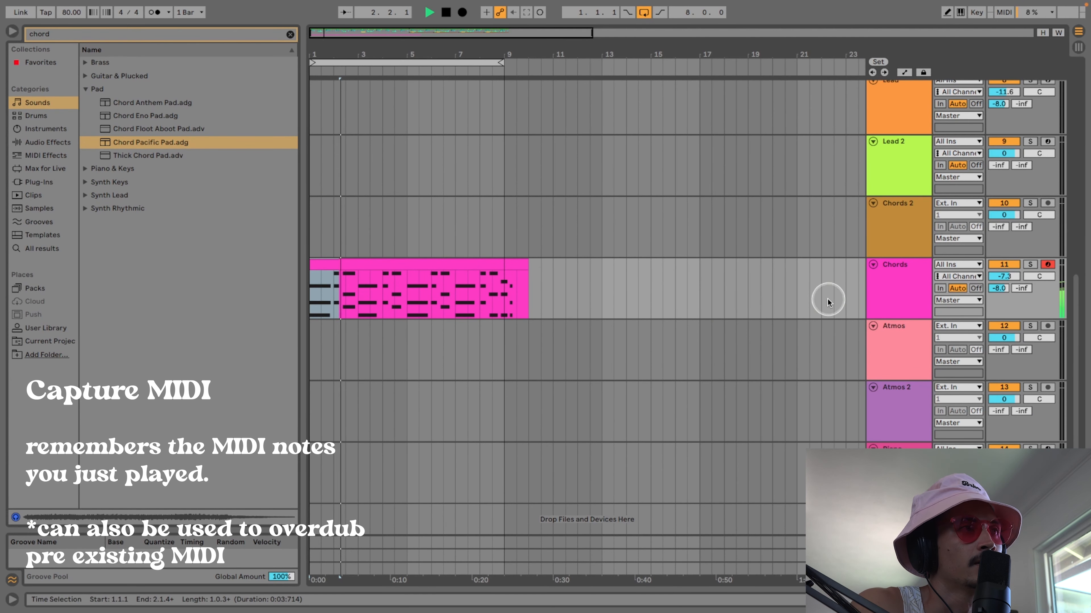
{"action": "left_click_drag", "start_coordinate": [1007, 275], "coordinate": [1010, 277]}
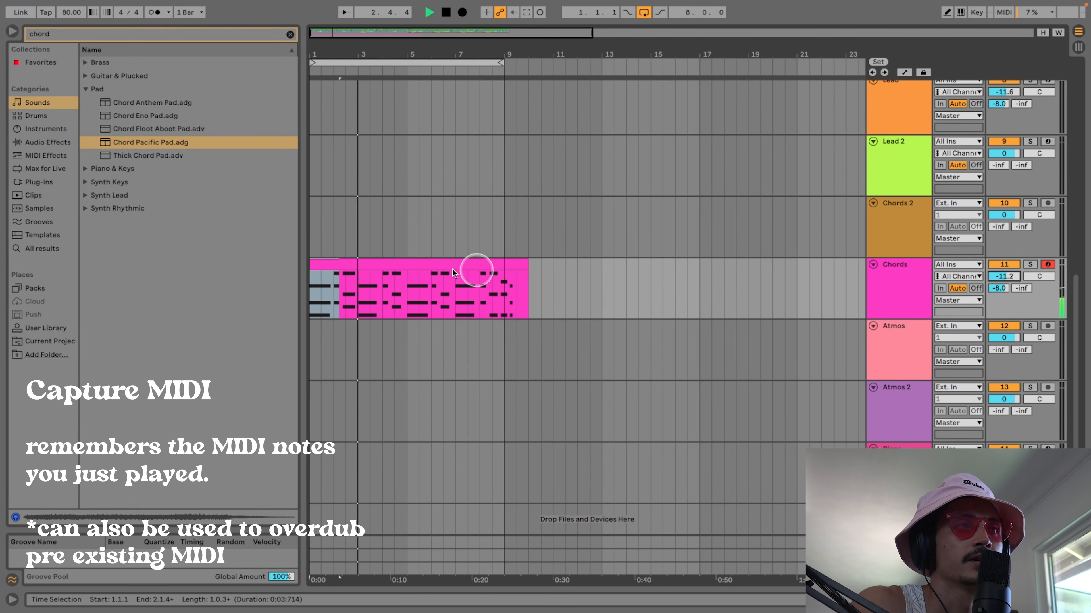
- Split the Chords clip at bar 5 and delete the second part
{"action": "double_click", "coordinate": [353, 263]}
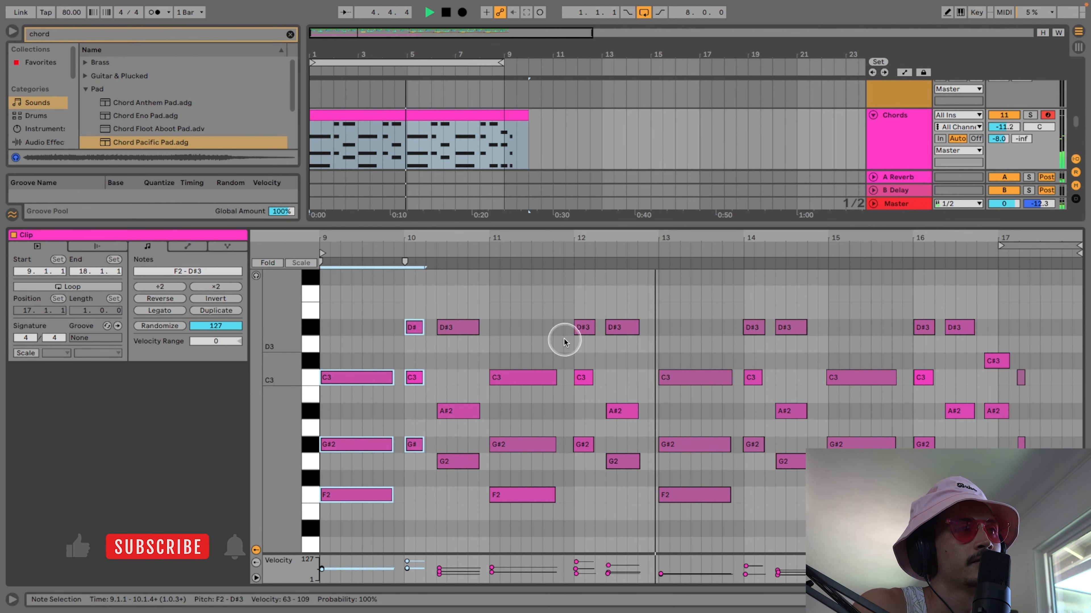
{"action": "left_click", "coordinate": [412, 158]}
{"action": "key", "text": "super+e"}
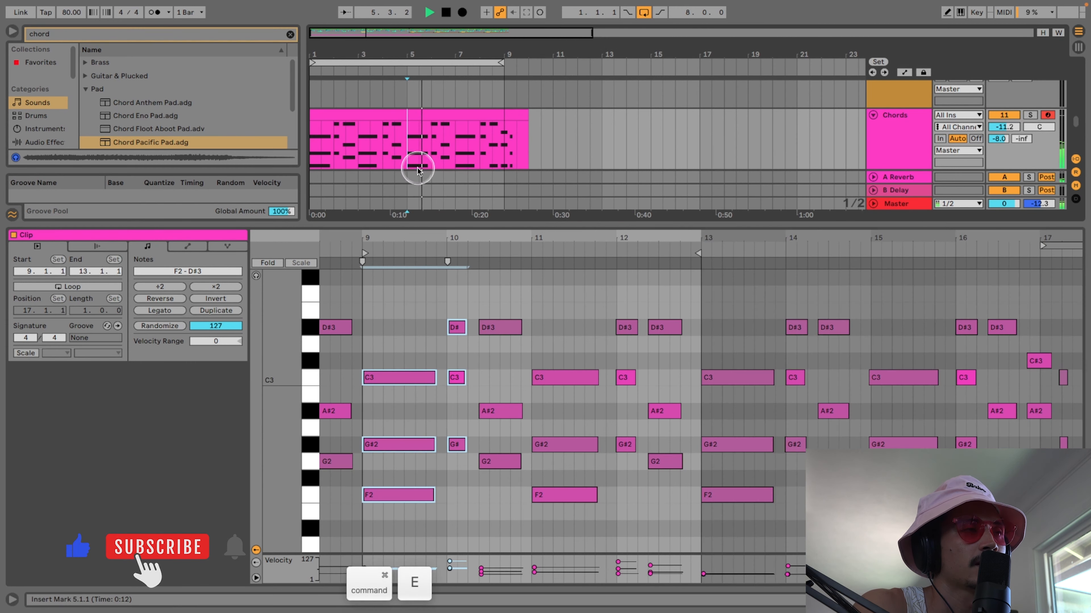
{"action": "left_click", "coordinate": [438, 114]}
{"action": "key", "text": "BackSpace"}
- Stop playback and apply Legato to all notes in the remaining four-bar Chords clip
{"action": "double_click", "coordinate": [388, 118]}
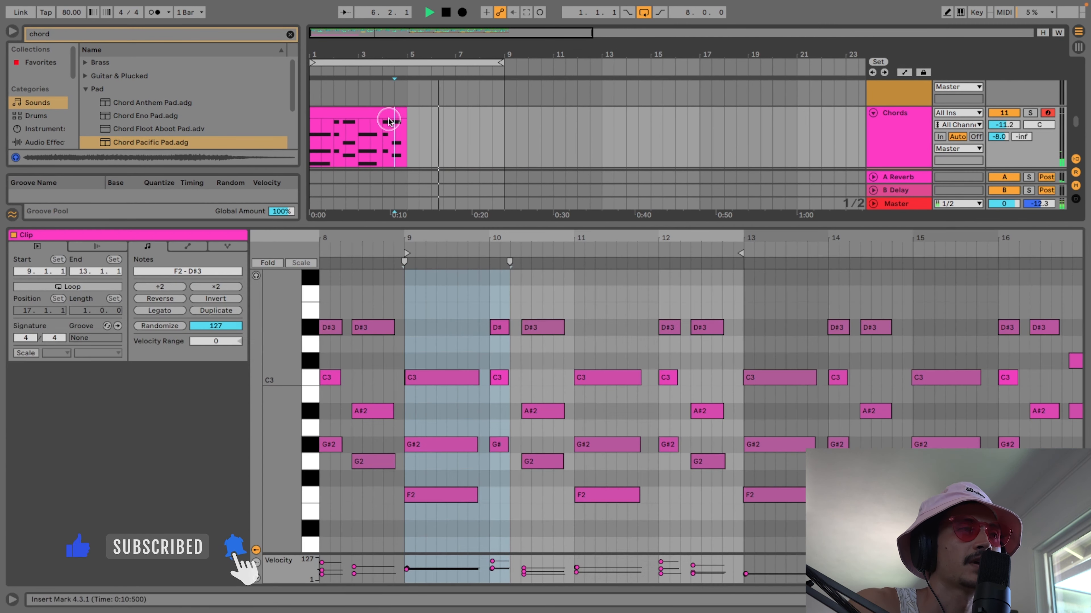
{"action": "key", "text": "space"}
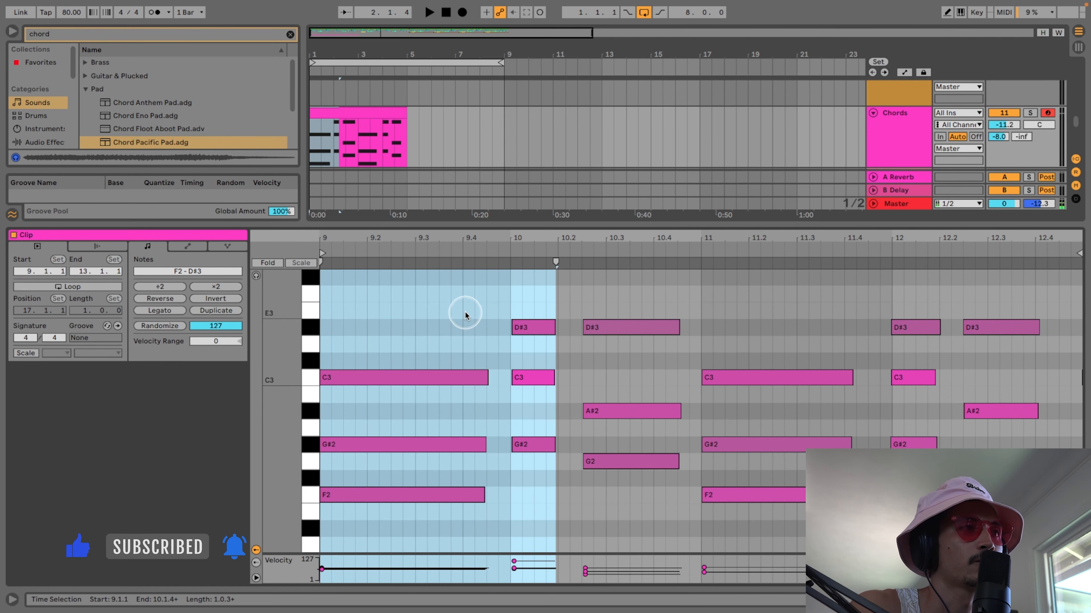
{"action": "key", "text": "super+a"}
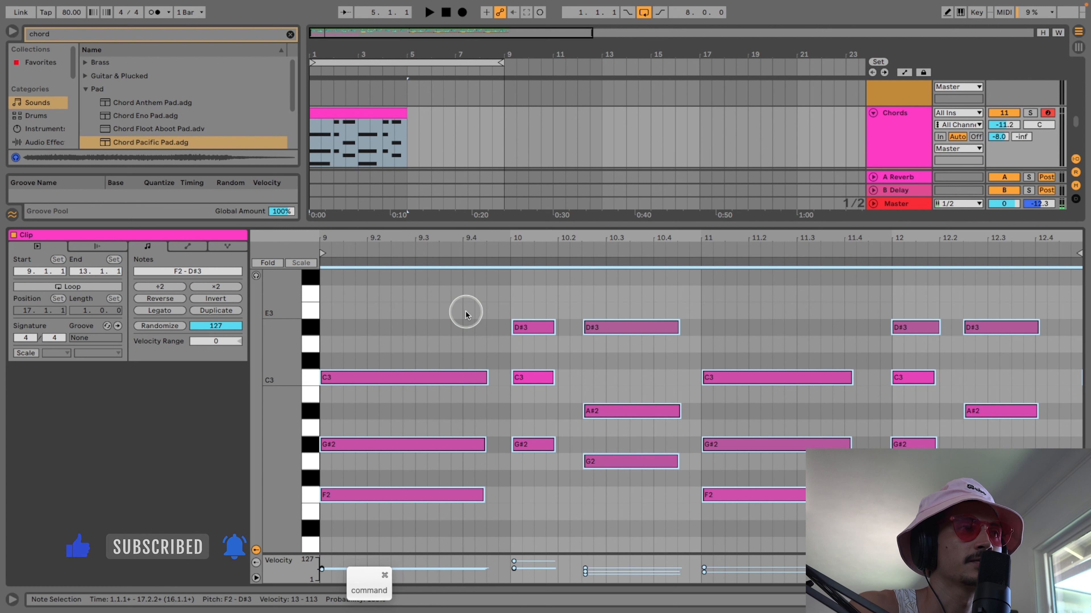
{"action": "left_click", "coordinate": [166, 311]}
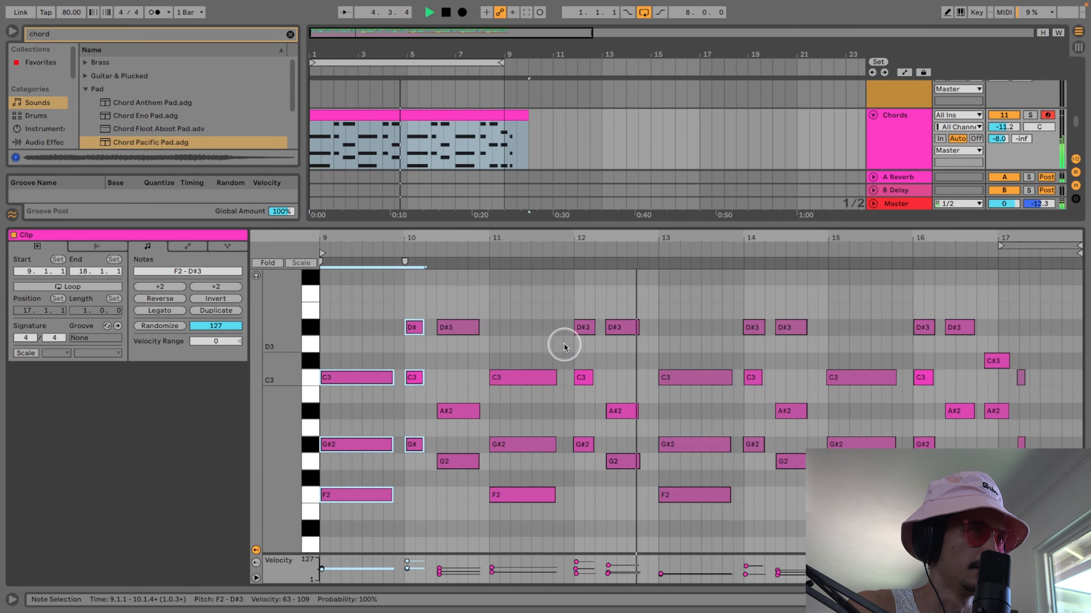
- Cut the nine-bar Chords clip at bar 5 and remove everything after the cut
{"action": "left_click", "coordinate": [411, 159]}
{"action": "key", "text": "super+e"}
{"action": "key", "text": "Delete"}
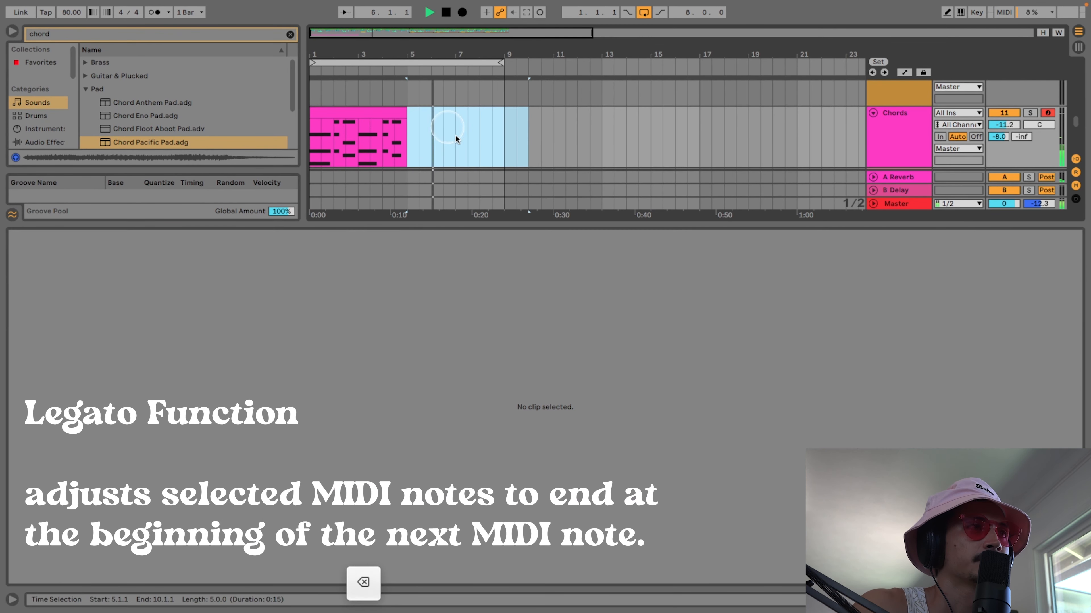
- Stop playback, select all notes in the four-bar Chords clip and apply Legato to them
{"action": "left_click", "coordinate": [385, 122]}
{"action": "key", "text": "space"}
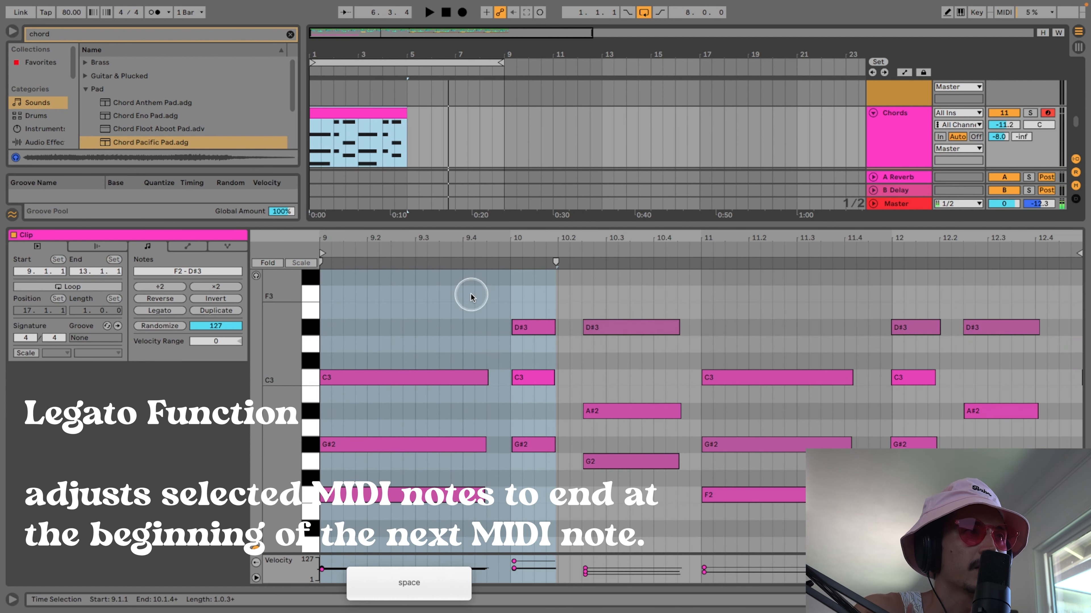
{"action": "left_click", "coordinate": [466, 311]}
{"action": "key", "text": "super+a"}
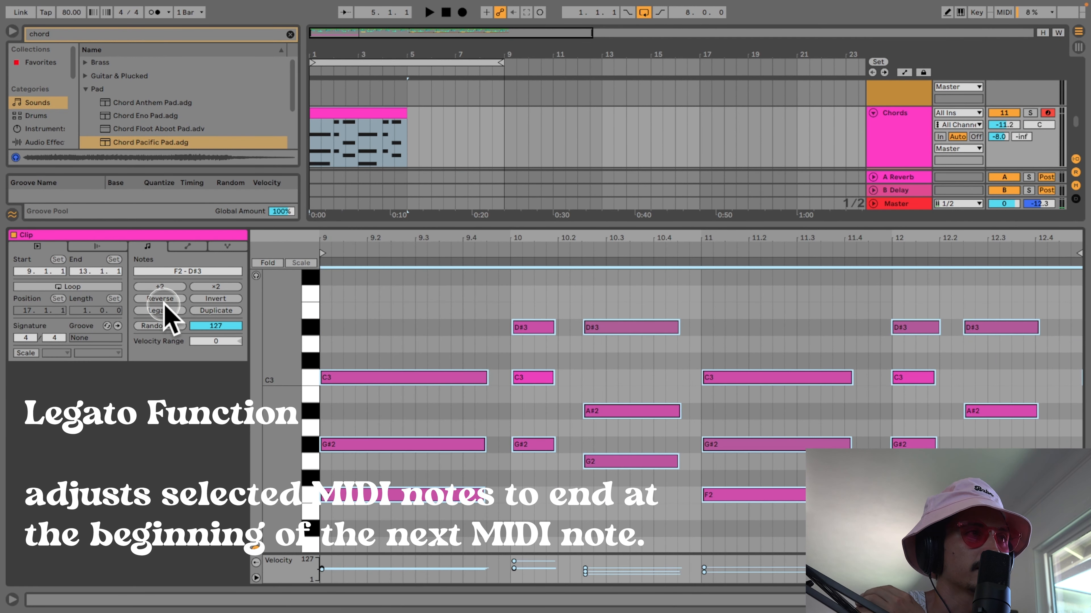
{"action": "left_click", "coordinate": [167, 315]}
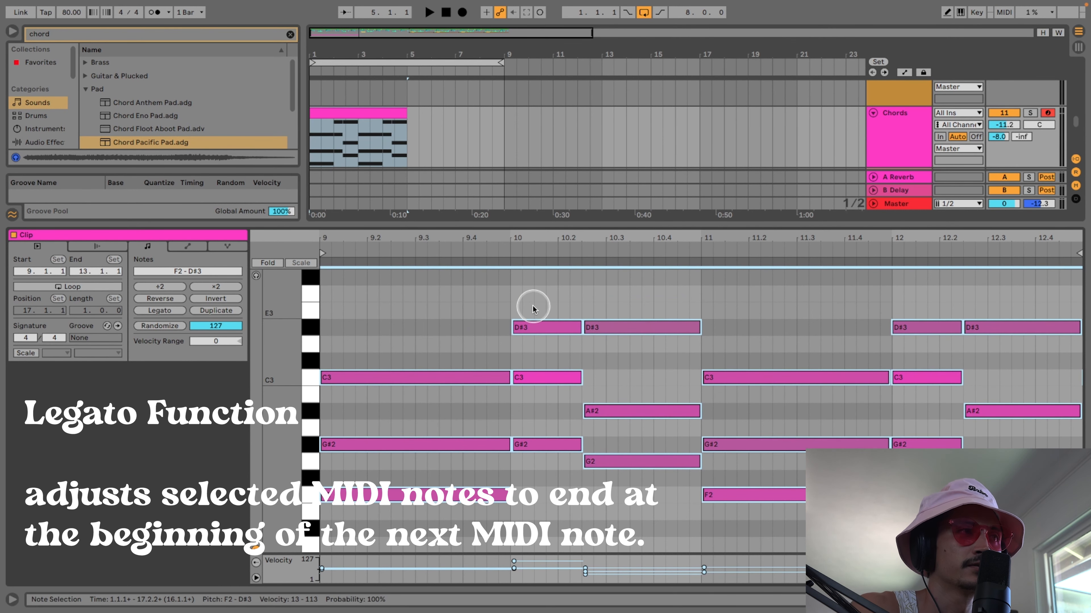
{"action": "key", "text": "ctrl"}
{"action": "key", "text": "alt"}
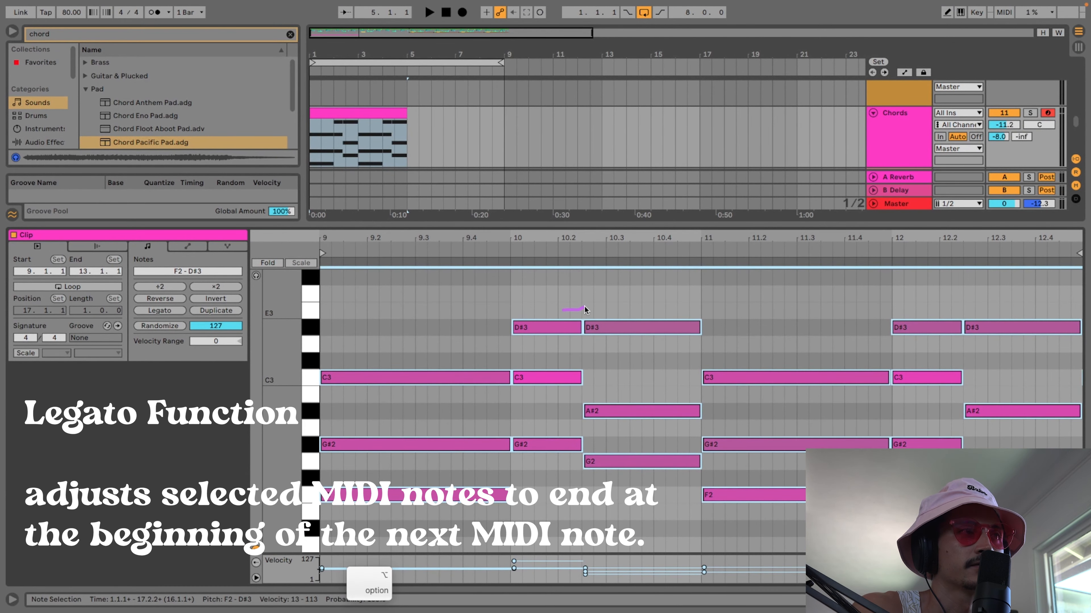
{"action": "left_click_drag", "start_coordinate": [564, 342], "coordinate": [613, 342]}
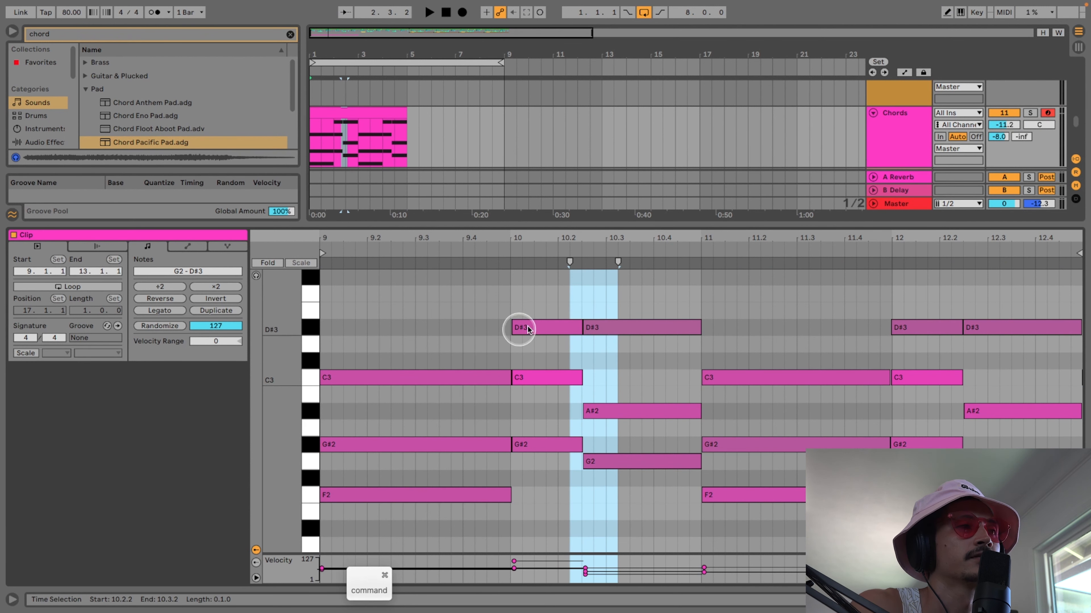
- Hide the clip's note editor, start playback and duplicate the four-bar Chords clip to fill bars 5 to 8
{"action": "double_click", "coordinate": [457, 226]}
{"action": "key", "text": "space"}
{"action": "left_click", "coordinate": [370, 265]}
{"action": "key", "text": "super+d"}
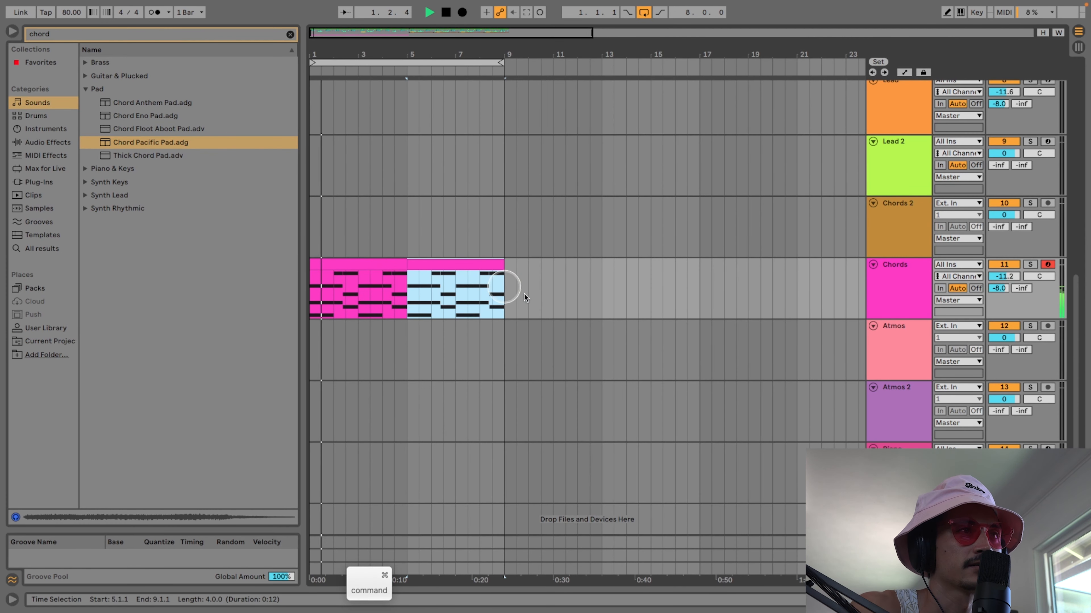
- Show the Chords track's Chord Pacific Pad device and set its Release to 16.0 ms
{"action": "double_click", "coordinate": [928, 300]}
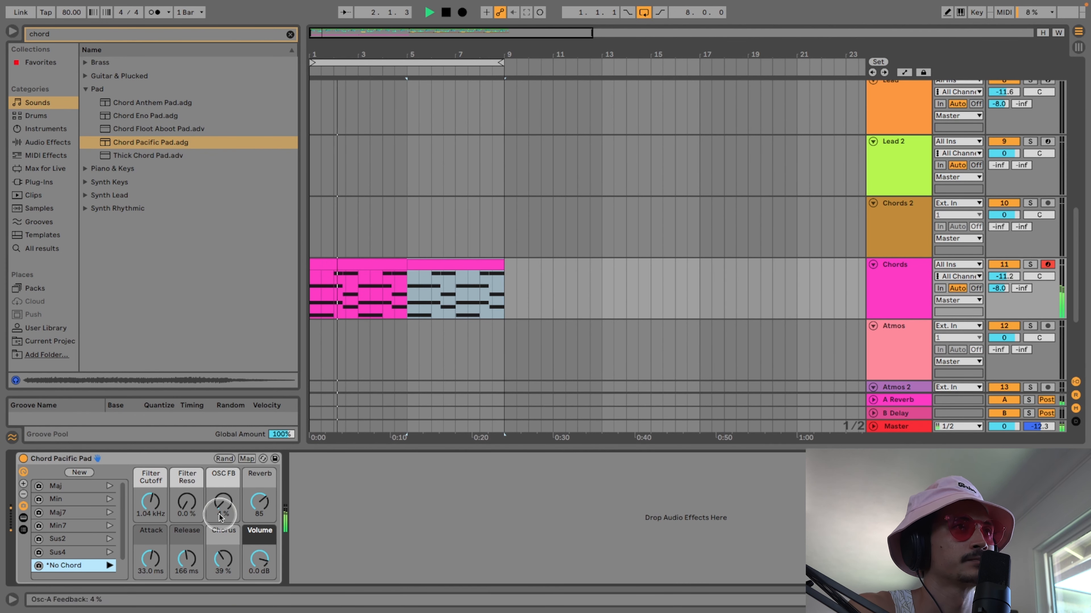
{"action": "mouse_move", "coordinate": [185, 558]}
{"action": "left_mouse_down"}
{"action": "mouse_move", "coordinate": [185, 582]}
{"action": "mouse_move", "coordinate": [193, 558]}
{"action": "left_mouse_up"}
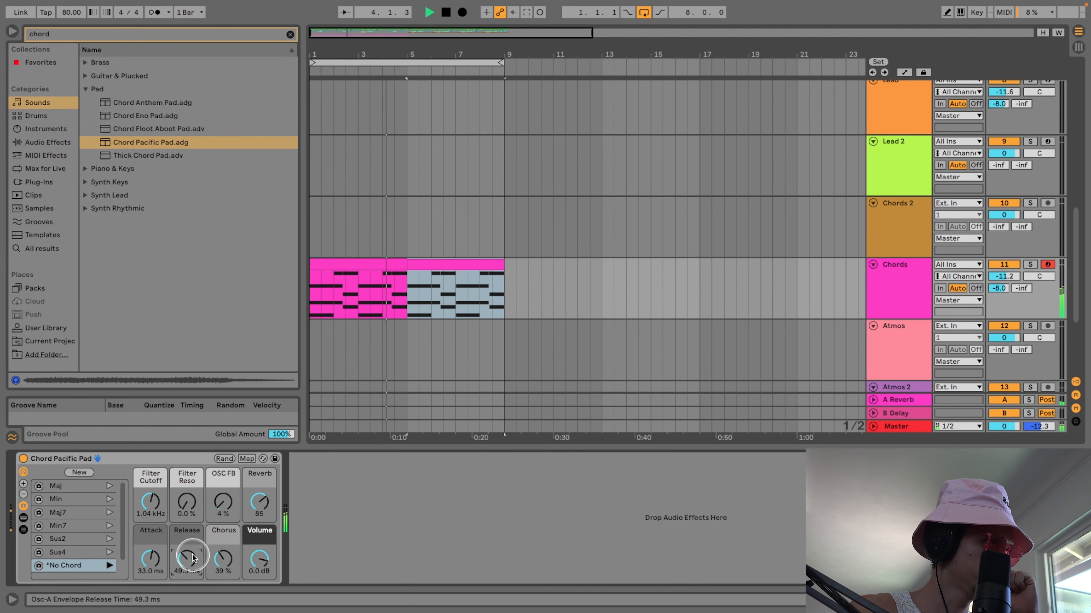
{"action": "left_click_drag", "start_coordinate": [187, 559], "coordinate": [188, 555]}
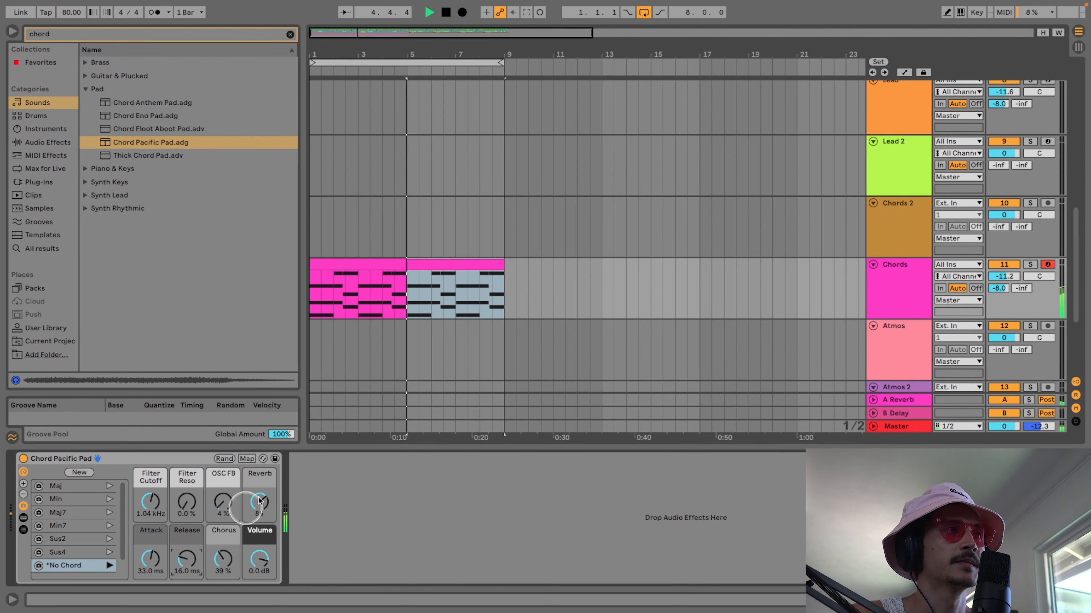
- Lower the Chords track volume to -12.1 dB
{"action": "left_click", "coordinate": [553, 278]}
{"action": "left_click", "coordinate": [903, 275]}
{"action": "left_click_drag", "start_coordinate": [999, 277], "coordinate": [999, 281]}
- Select the Chords 2 track and search the Samples category for "chord fm"
{"action": "scroll", "coordinate": [848, 256], "scroll_direction": "down", "scroll_amount": 1}
{"action": "scroll", "coordinate": [847, 256], "scroll_direction": "down", "scroll_amount": 1}
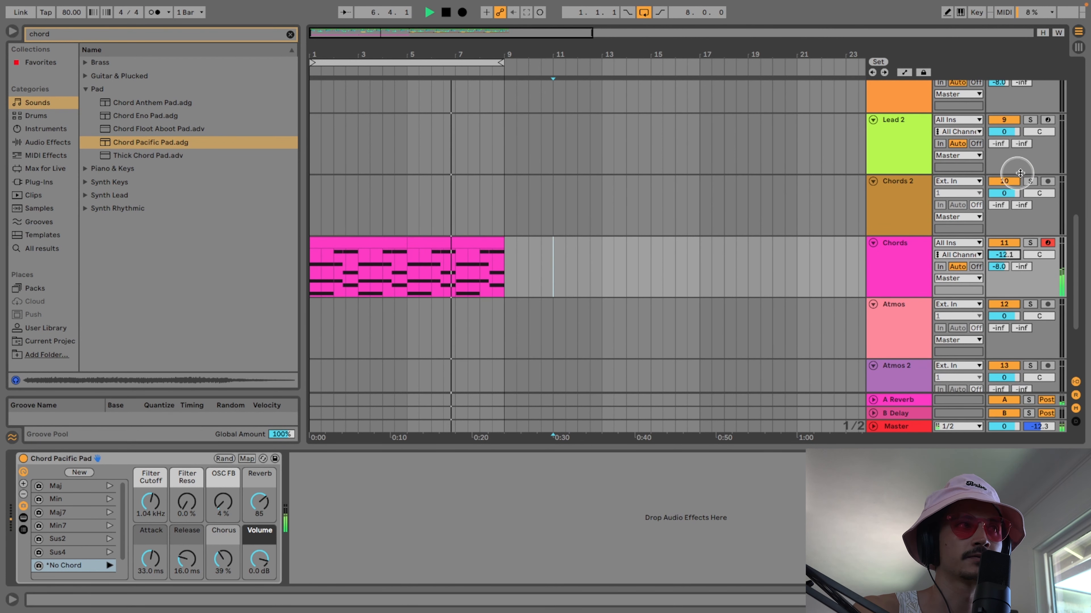
{"action": "left_click", "coordinate": [900, 198]}
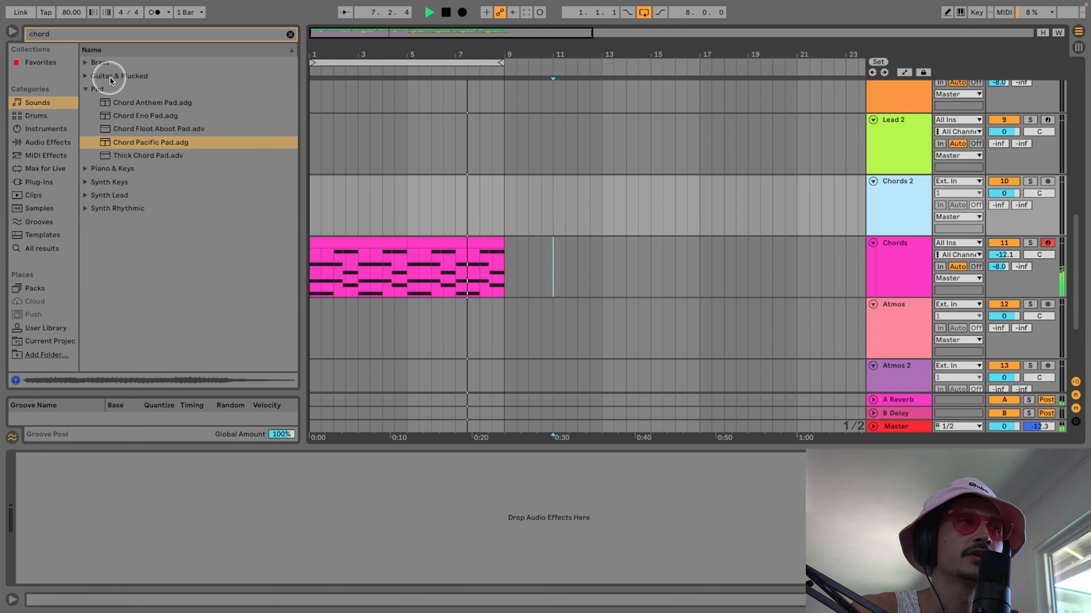
{"action": "left_click", "coordinate": [102, 34]}
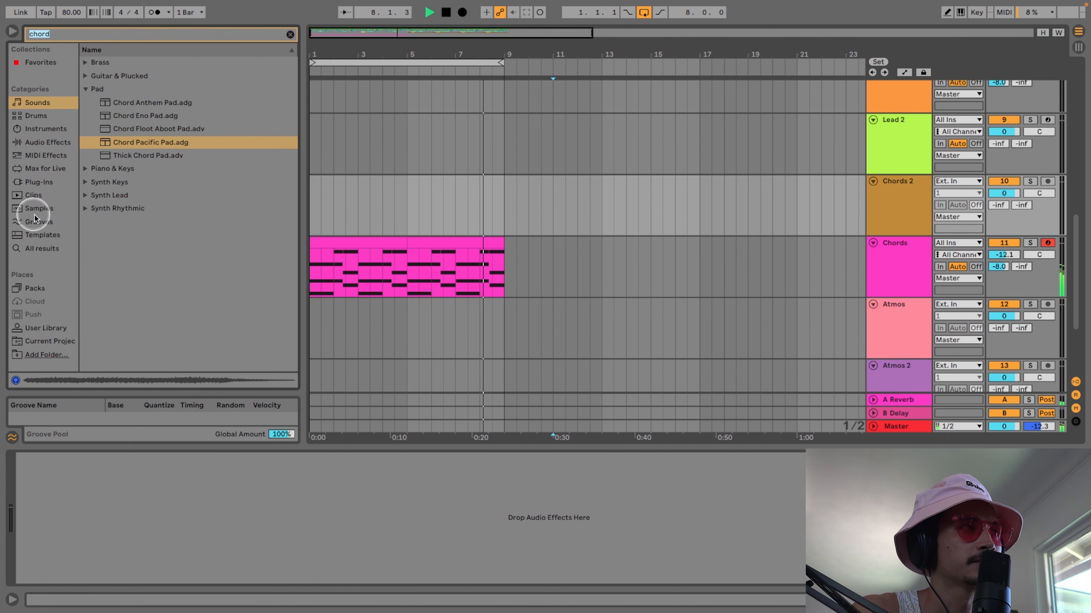
{"action": "left_click", "coordinate": [41, 234]}
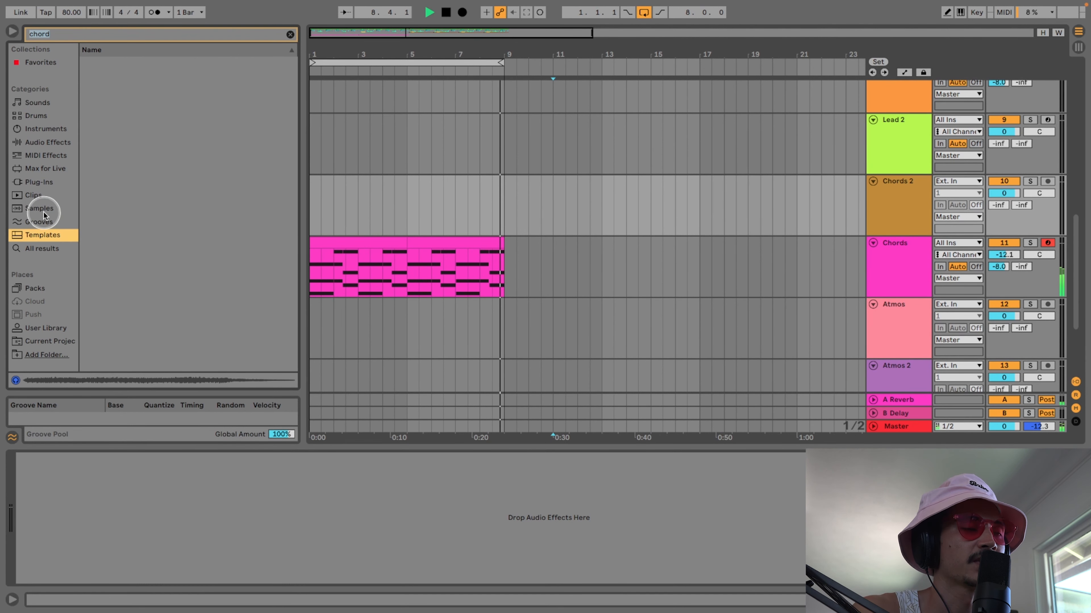
{"action": "left_click", "coordinate": [39, 209]}
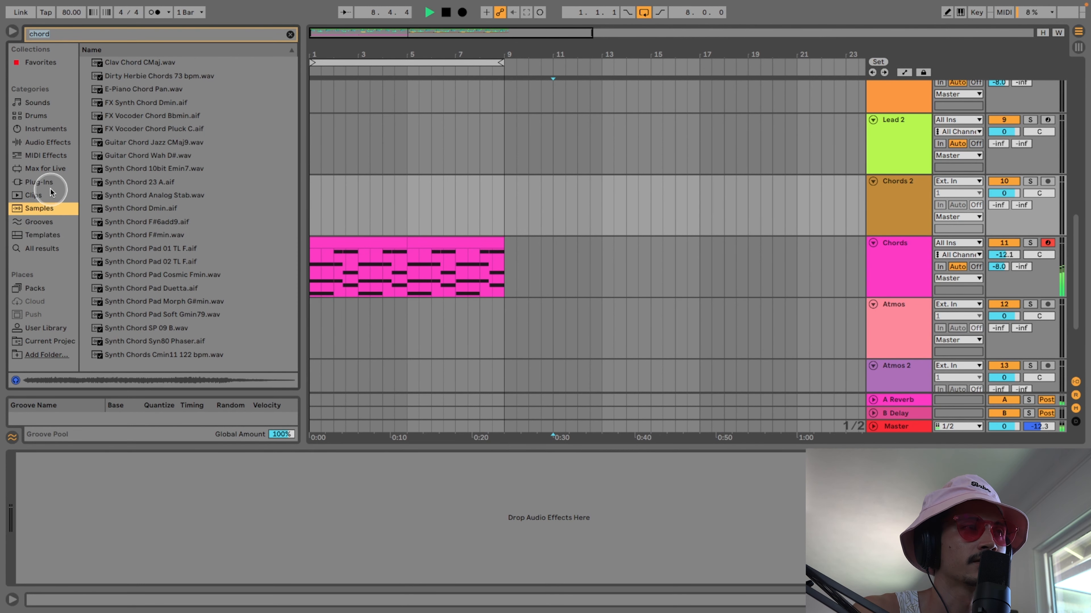
{"action": "left_click", "coordinate": [136, 39]}
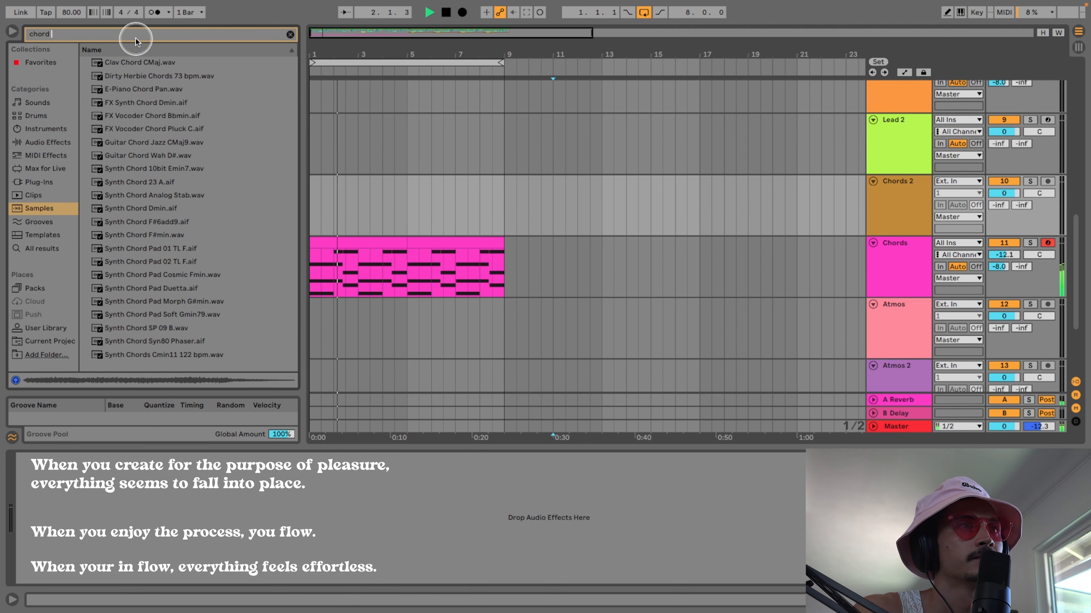
{"action": "type", "text": "f"}
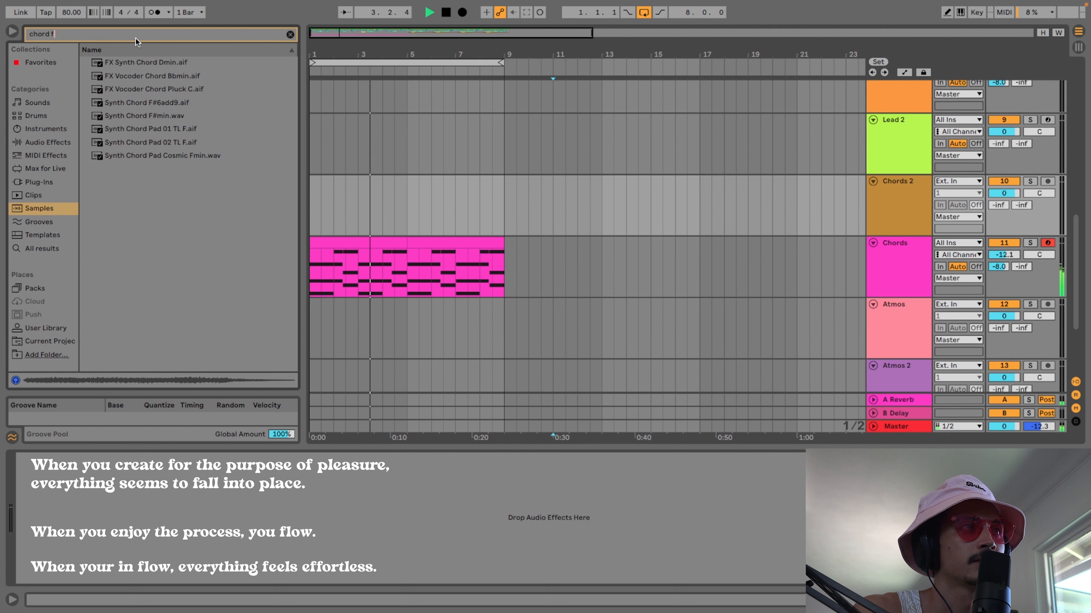
{"action": "type", "text": "m"}
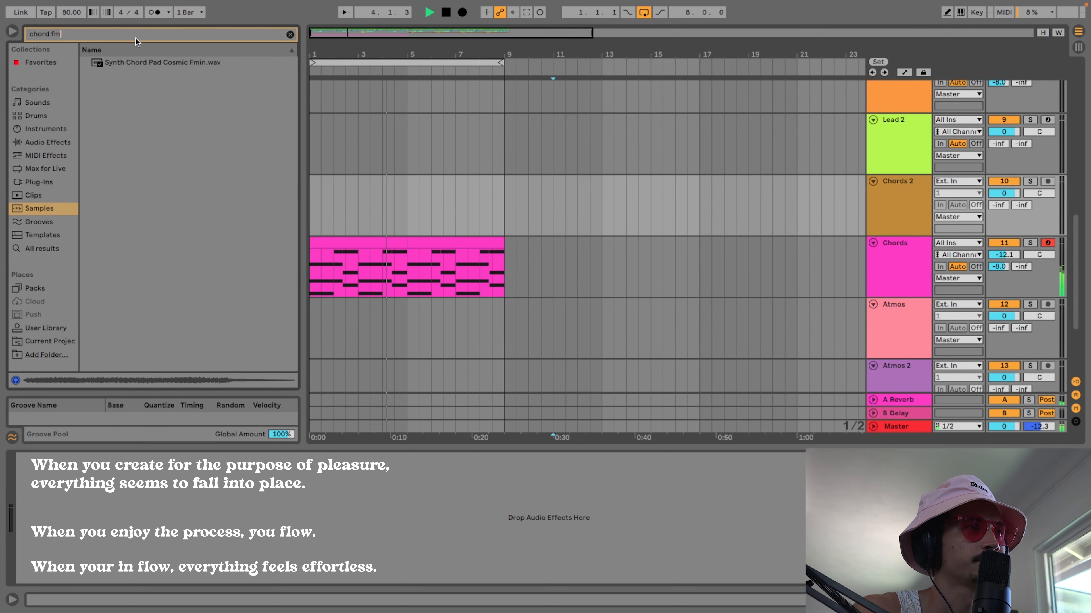
- Place Synth Chord Pad Cosmic Fmin.wav on the Chords 2 track at bar 1 and copy the clip to bar 5
{"action": "left_click", "coordinate": [158, 62]}
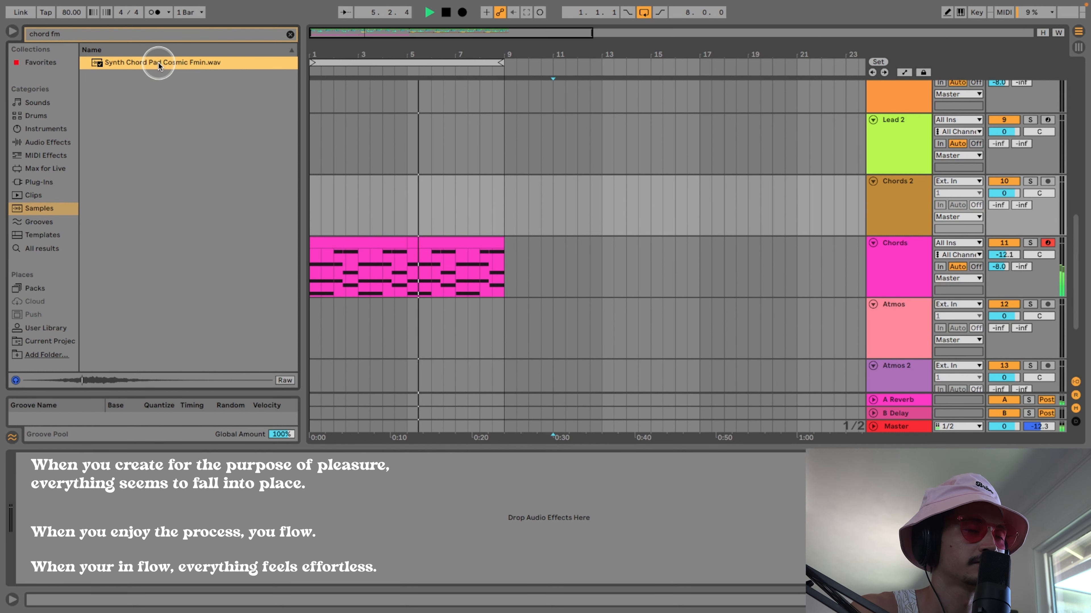
{"action": "left_click_drag", "start_coordinate": [200, 90], "coordinate": [318, 200]}
{"action": "key", "text": "c"}
{"action": "left_click", "coordinate": [403, 198]}
{"action": "key", "text": "ctrl+v"}
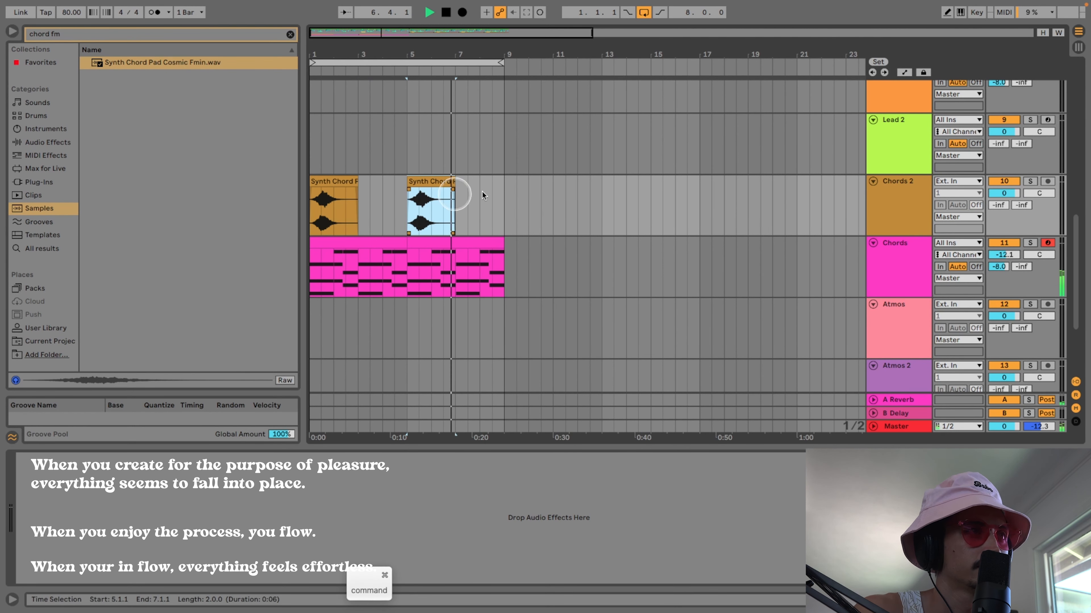
- Lower the Chords 2 track volume to -26.6 dB
{"action": "left_click_drag", "start_coordinate": [1005, 193], "coordinate": [1014, 194]}
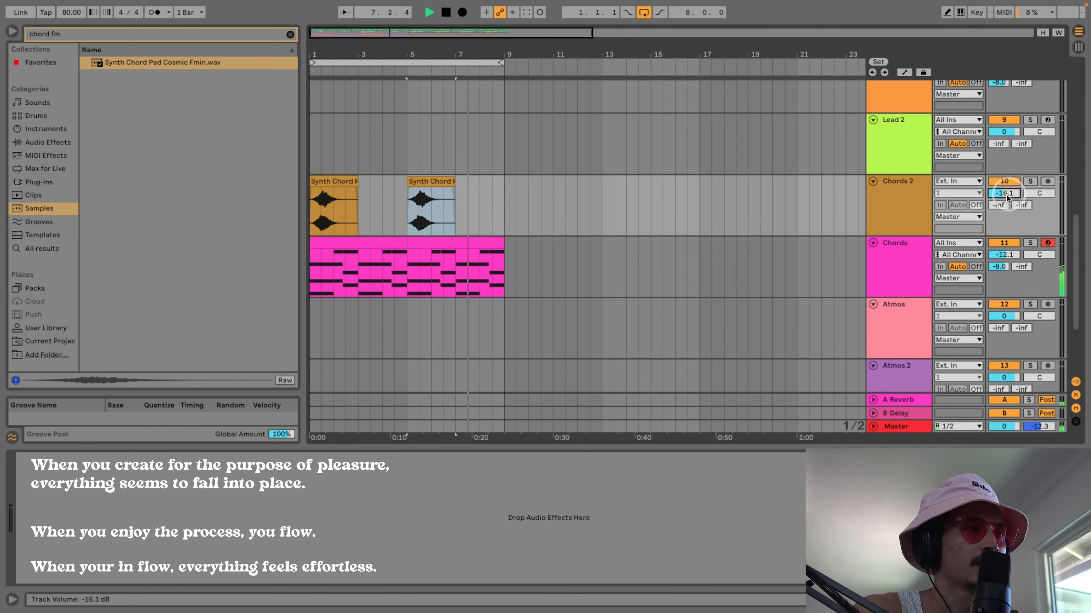
{"action": "left_click_drag", "start_coordinate": [1000, 192], "coordinate": [998, 200]}
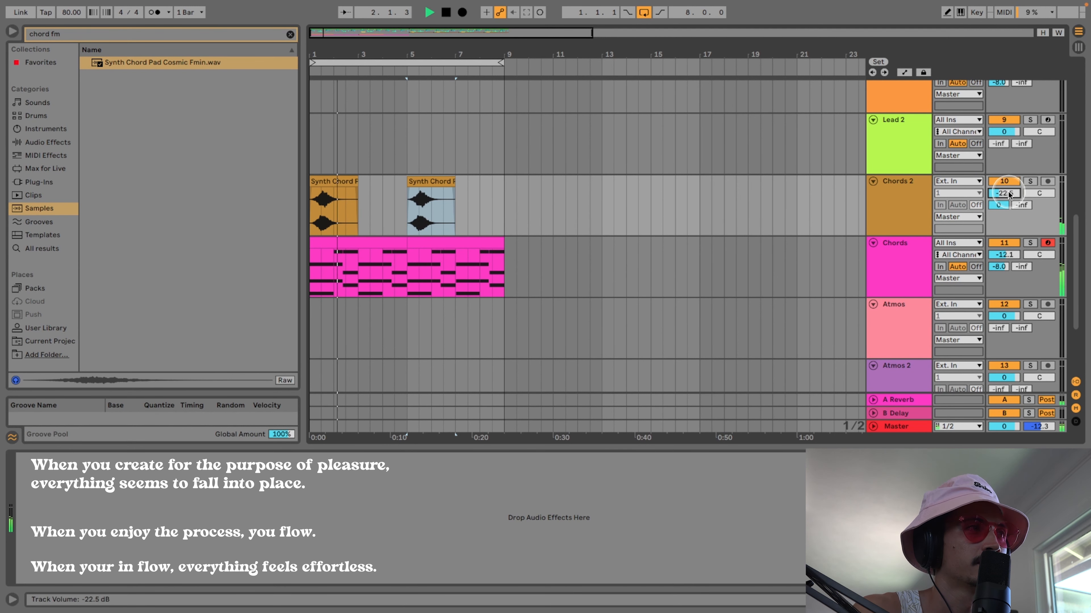
{"action": "left_click_drag", "start_coordinate": [1008, 194], "coordinate": [1009, 203]}
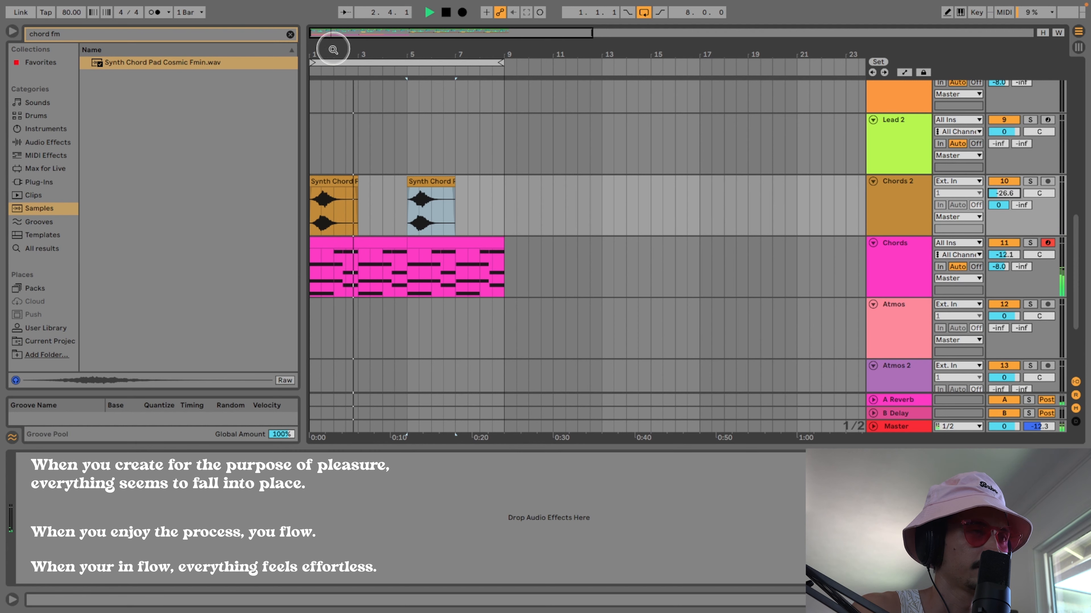
- Copy the two-bar synth chord clip repeatedly from bar 3 so the Chords 2 track is filled through bar 8
{"action": "left_click_drag", "start_coordinate": [333, 50], "coordinate": [335, 64]}
{"action": "left_click", "coordinate": [343, 181]}
{"action": "key", "text": "super+c"}
{"action": "left_click", "coordinate": [382, 208]}
{"action": "key", "text": "super+v"}
{"action": "key", "text": "super+v"}
{"action": "key", "text": "super+v"}
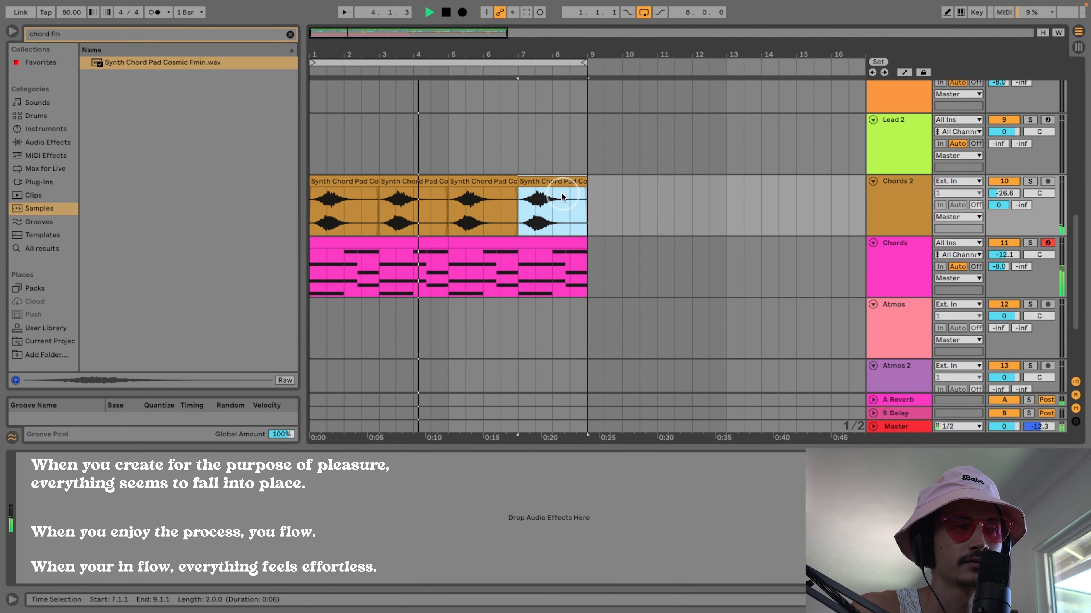
- Select all four Chords 2 audio clips and set their warp mode to Complex Pro
{"action": "left_click", "coordinate": [356, 181], "text": "shift"}
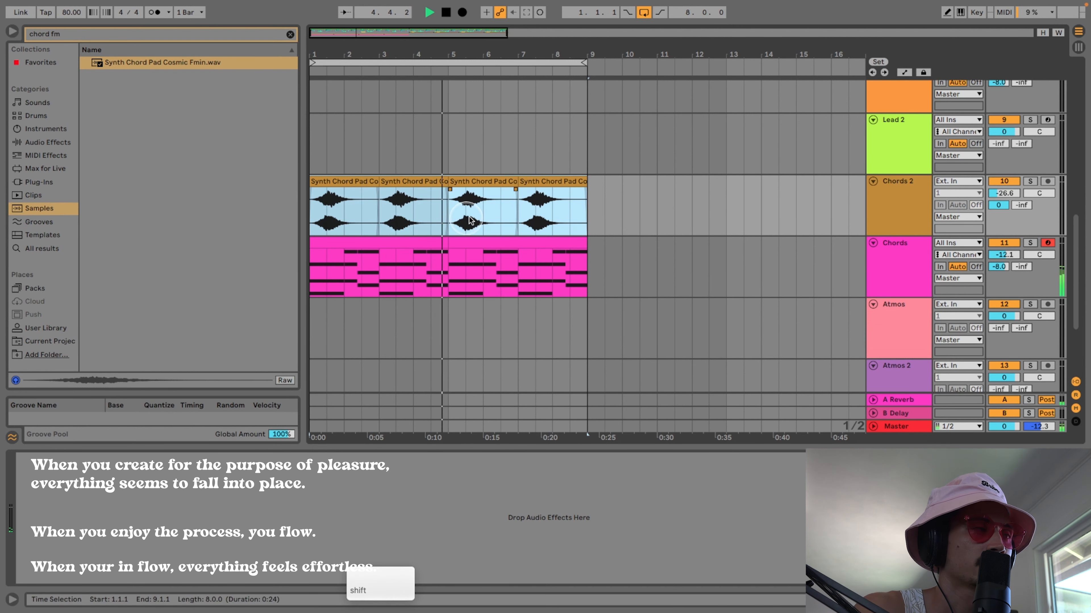
{"action": "double_click", "coordinate": [540, 183]}
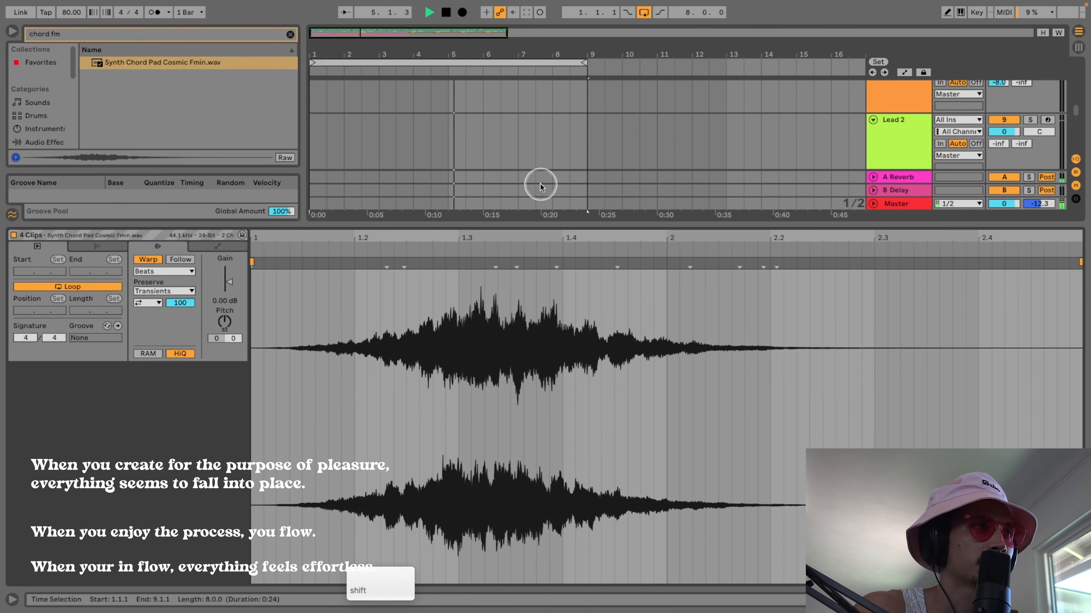
{"action": "left_click", "coordinate": [164, 271]}
{"action": "left_click", "coordinate": [162, 336]}
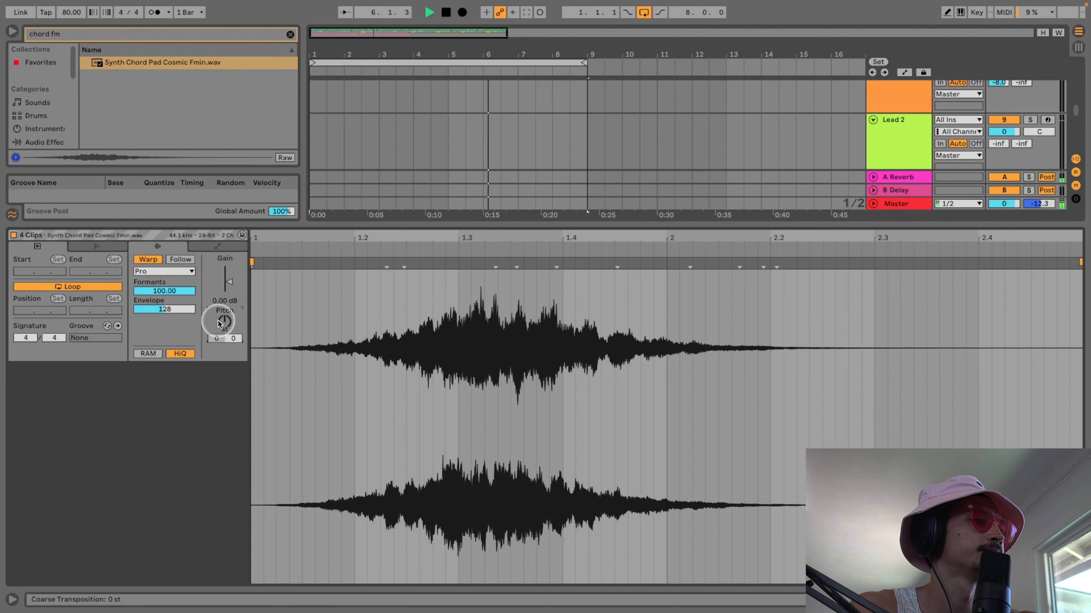
- Transpose the four clips up 12 semitones, lower their Formants to about 77 and hide the clip editor
{"action": "left_click_drag", "start_coordinate": [219, 324], "coordinate": [220, 301]}
{"action": "left_click_drag", "start_coordinate": [189, 287], "coordinate": [189, 292]}
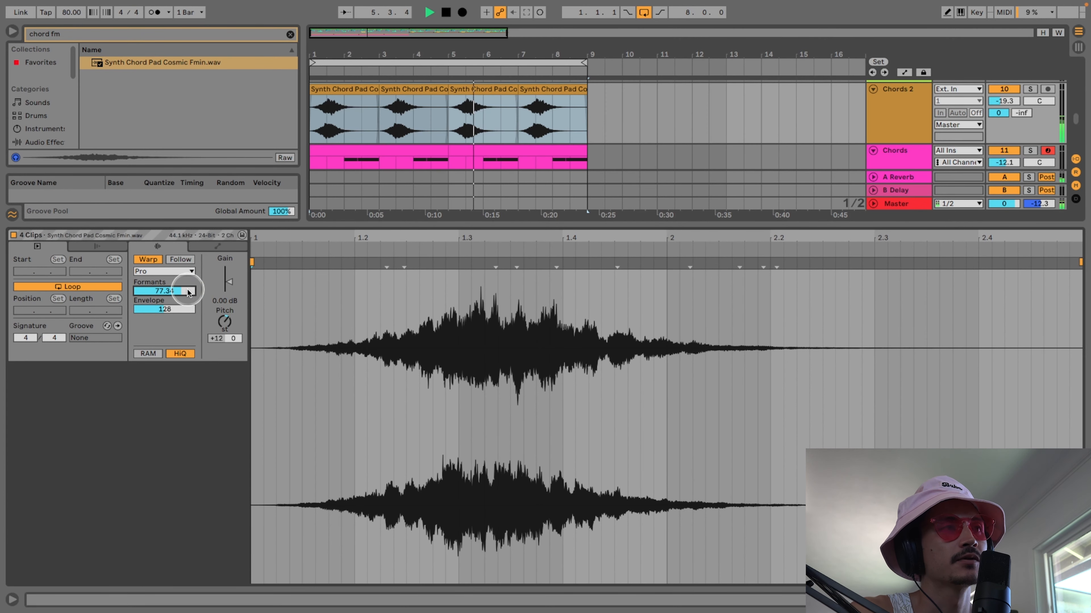
{"action": "double_click", "coordinate": [470, 225]}
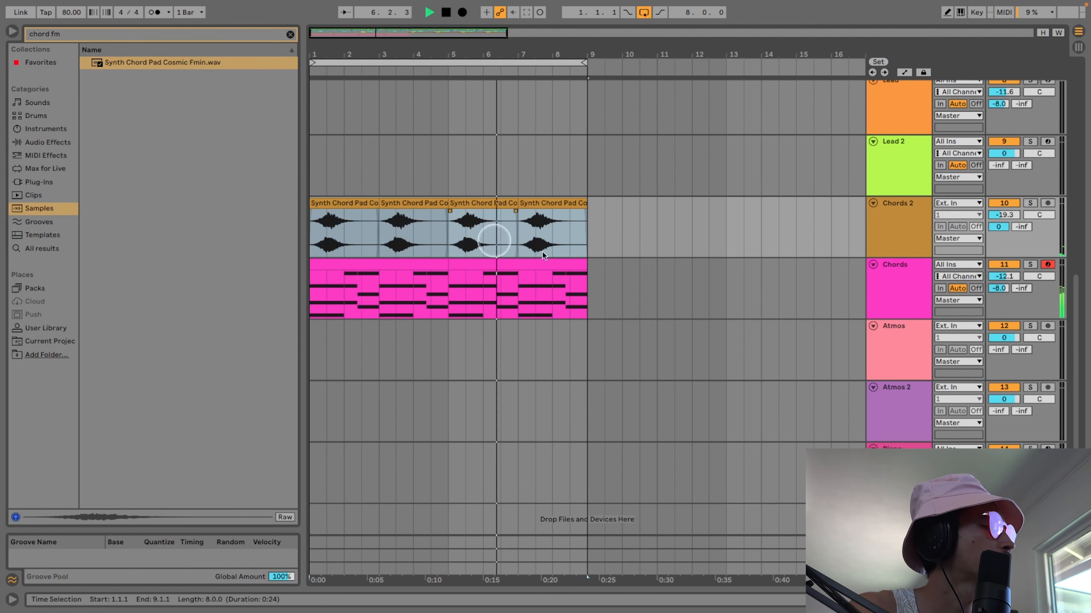
- Stop playback, arm the Lead track and play a melody on it over the loop from bar 1
{"action": "left_click", "coordinate": [603, 278]}
{"action": "left_click", "coordinate": [589, 285]}
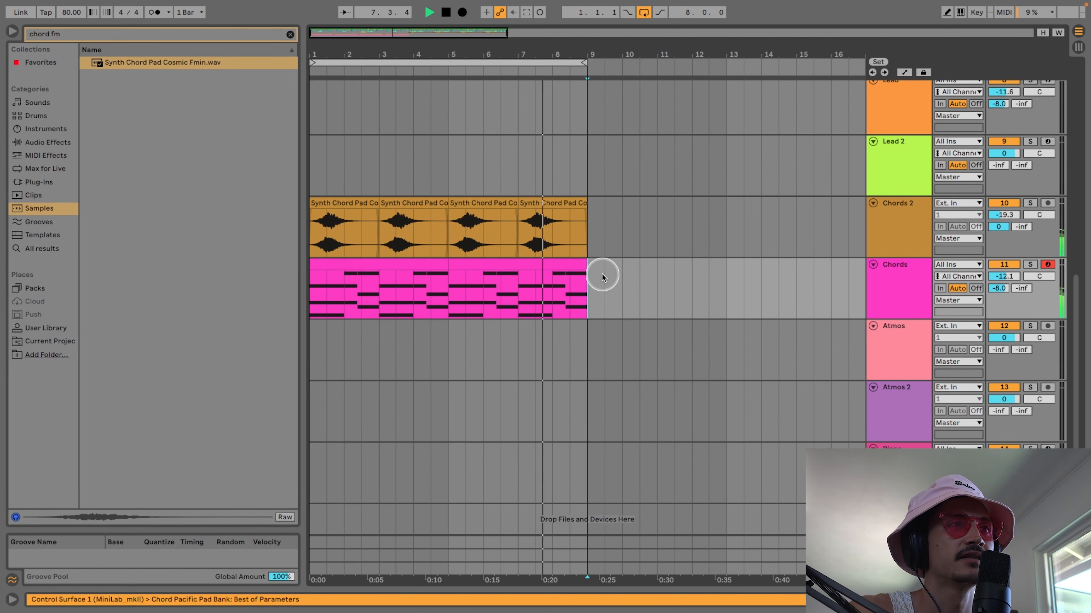
{"action": "scroll", "coordinate": [894, 339], "scroll_direction": "up", "scroll_amount": 5}
{"action": "key", "text": "space"}
{"action": "left_click", "coordinate": [1028, 192]}
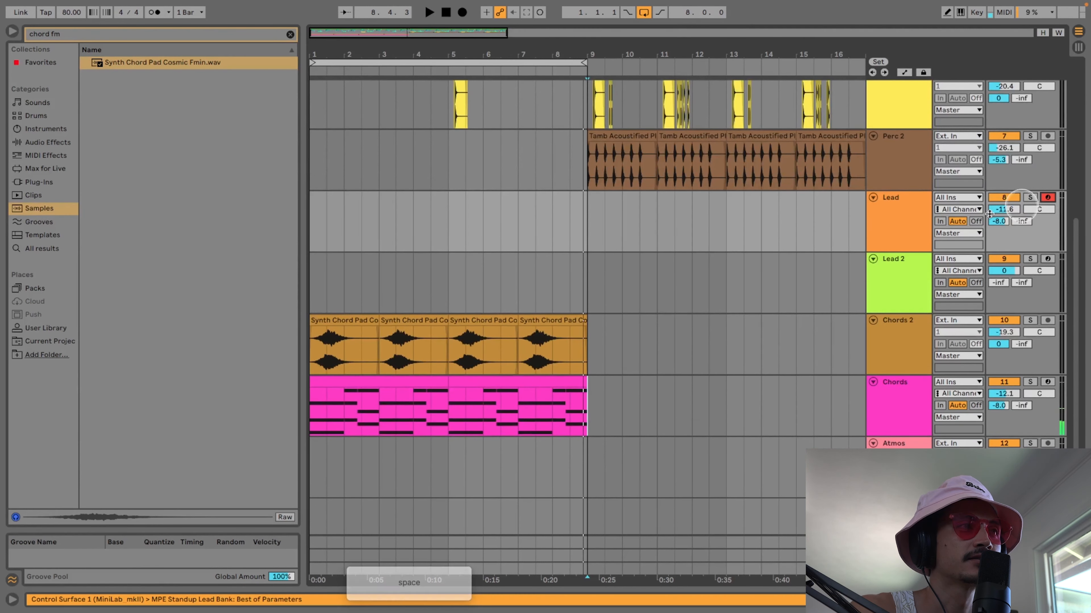
{"action": "left_click", "coordinate": [314, 244]}
{"action": "key", "text": "space"}
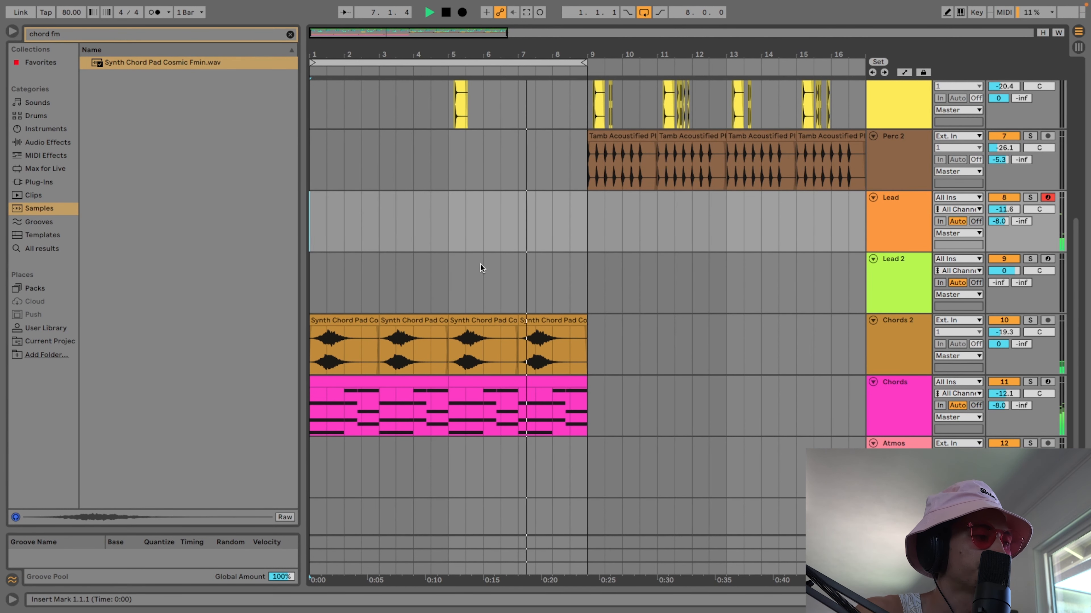
{"action": "left_click", "coordinate": [483, 266]}
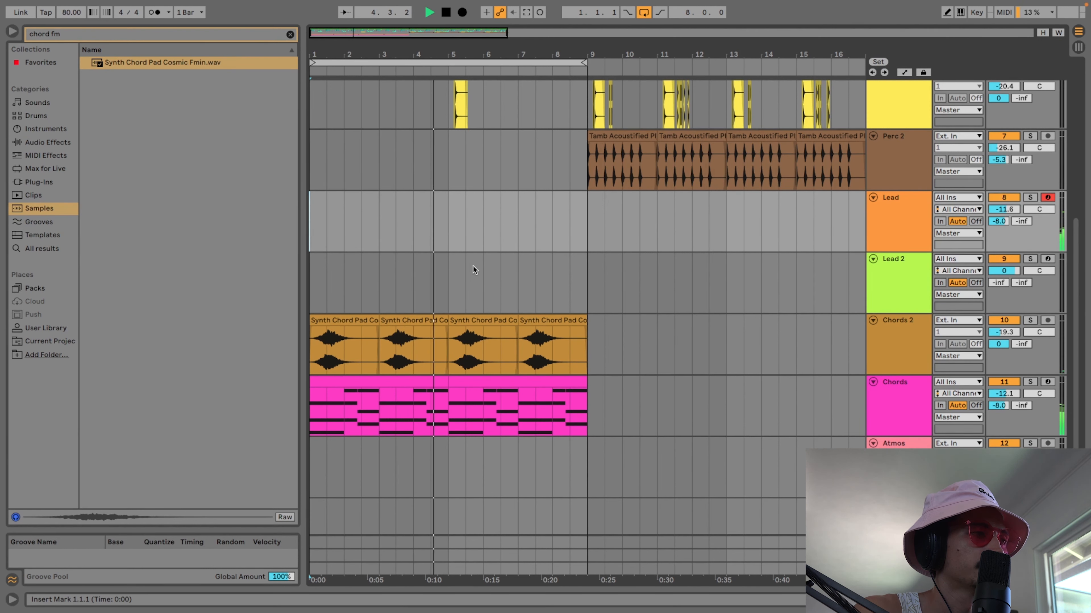
- Capture the played MIDI as a clip on the Lead track and shorten it to three bars, ending at 4.1.1
{"action": "left_click", "coordinate": [541, 74]}
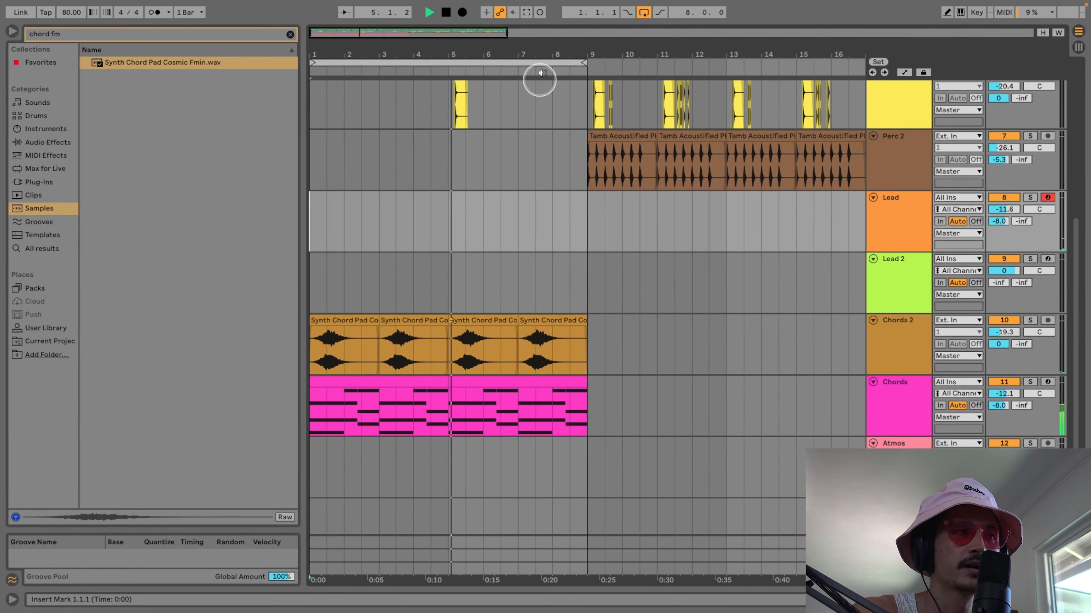
{"action": "left_click", "coordinate": [526, 12]}
{"action": "left_click", "coordinate": [444, 199]}
{"action": "left_click_drag", "start_coordinate": [445, 198], "coordinate": [415, 199]}
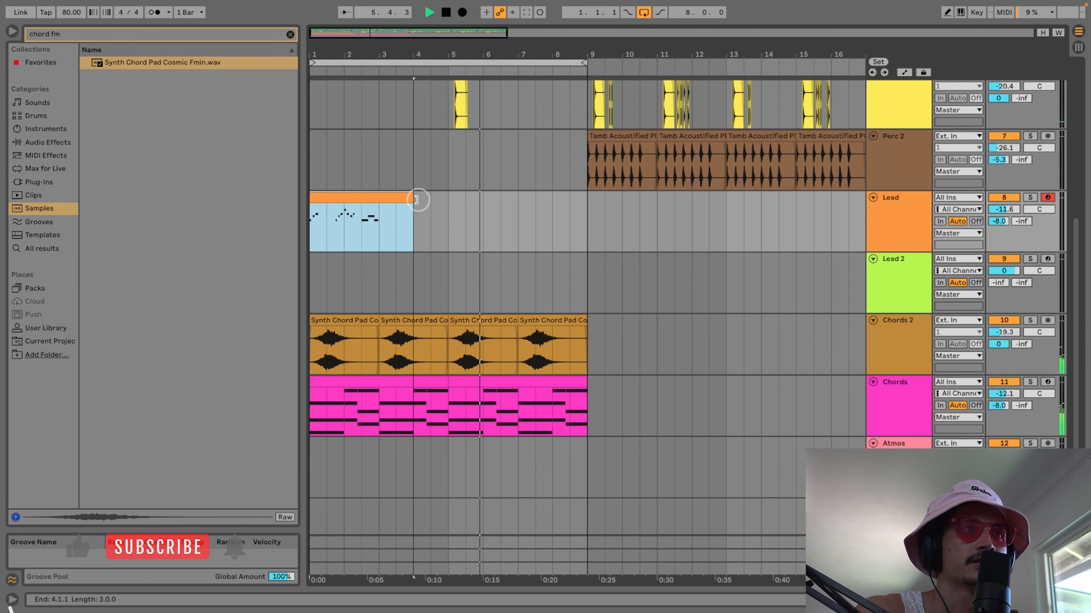
- Restart playback from bar 1 and lower the Lead track volume to -12.7 dB
{"action": "key", "text": "space"}
{"action": "key", "text": "space"}
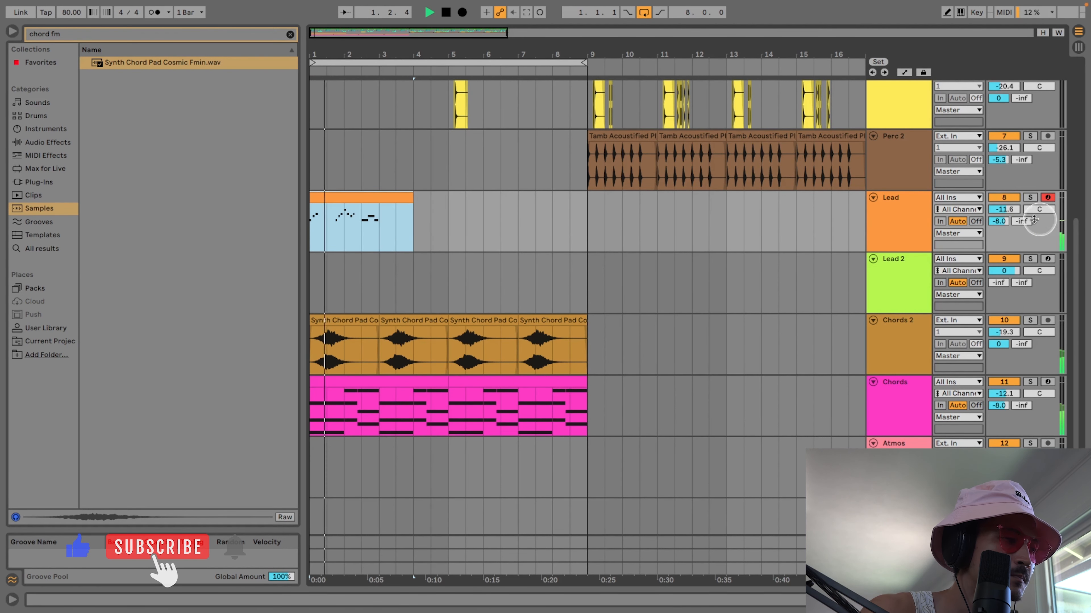
{"action": "left_click_drag", "start_coordinate": [1003, 209], "coordinate": [1003, 211]}
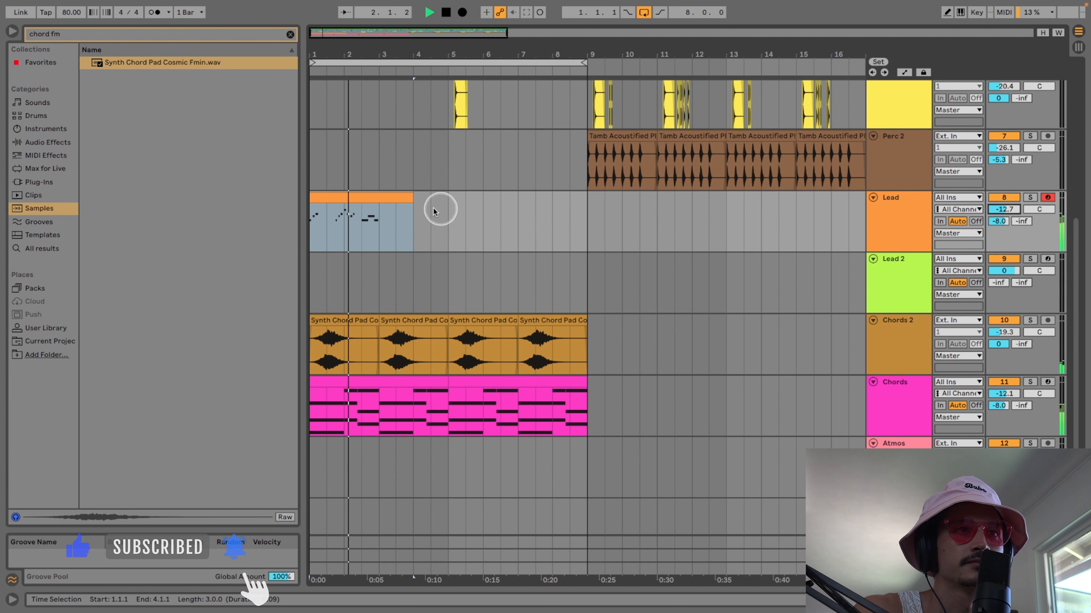
- Automate the Lead track's A Reverb send, raising it to 0 dB late in bar 2
{"action": "left_click", "coordinate": [388, 199]}
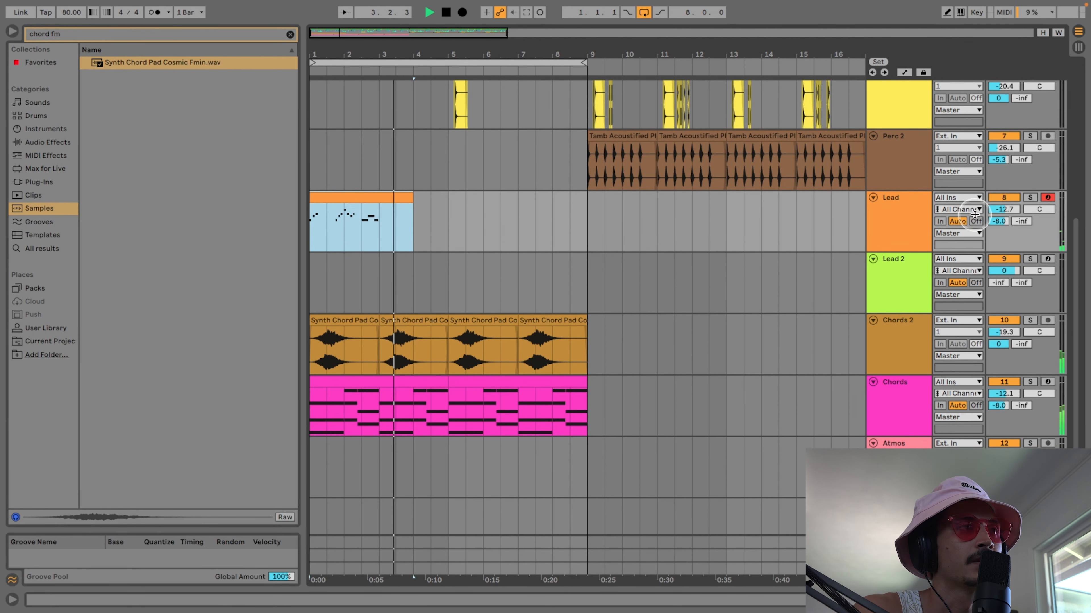
{"action": "key", "text": "a"}
{"action": "left_click_drag", "start_coordinate": [363, 213], "coordinate": [370, 204]}
{"action": "key", "text": "a"}
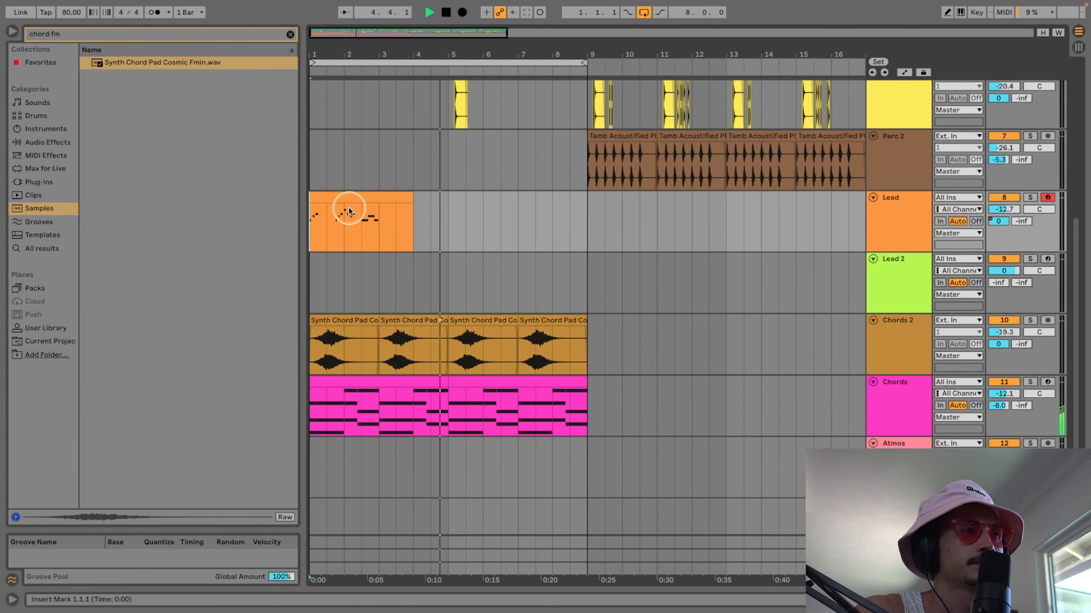
- Copy the three-bar Lead clip to bar 5
{"action": "left_click", "coordinate": [397, 206]}
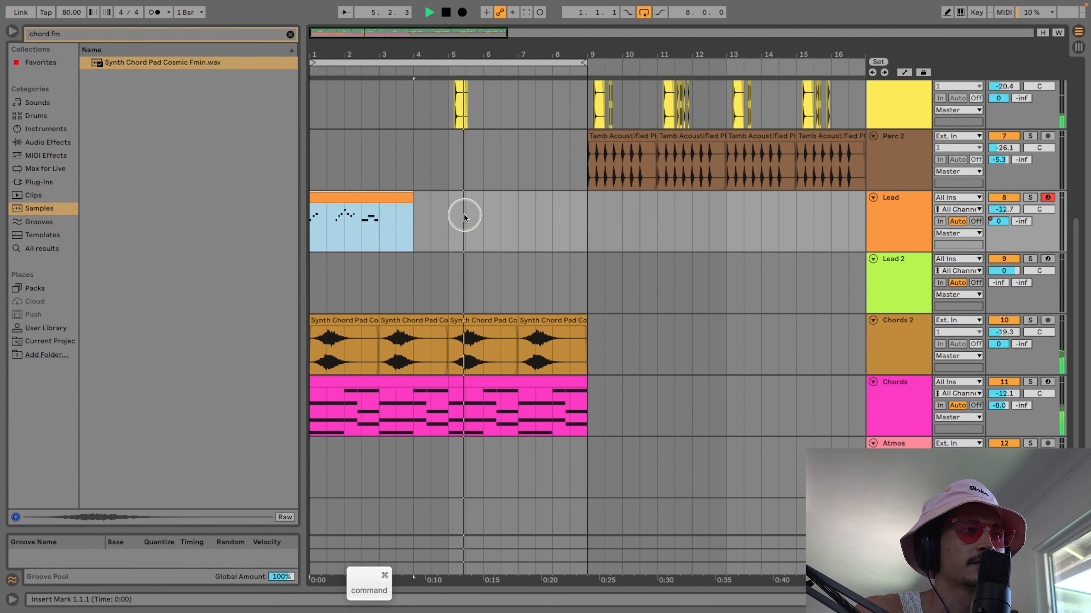
{"action": "left_click", "coordinate": [464, 215]}
{"action": "key", "text": "super+v"}
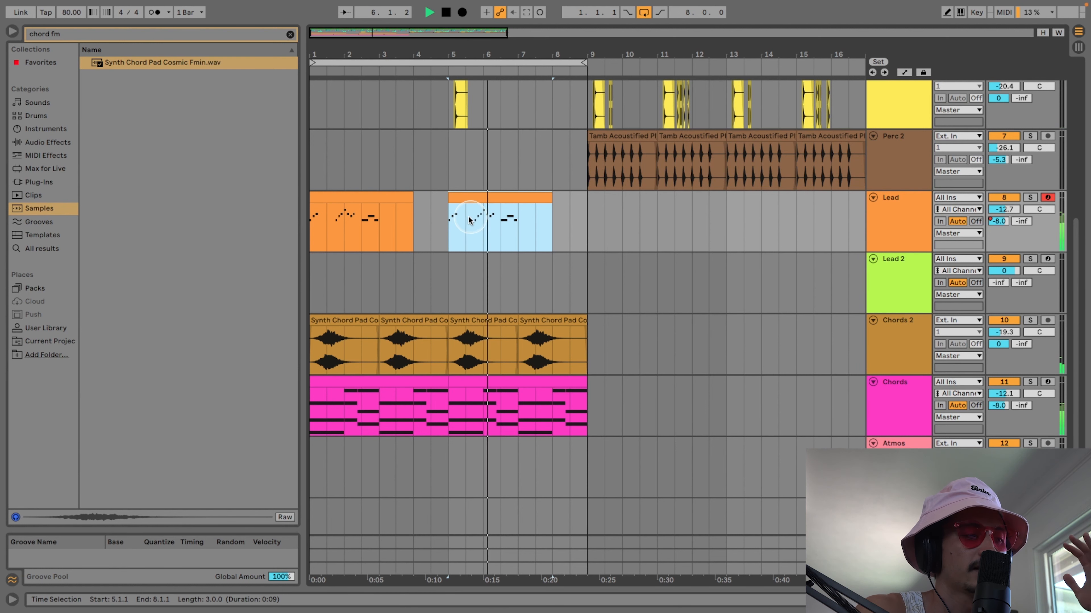
- Select bars 1 to 8 on the Lead track and consolidate them into one clip
{"action": "left_click", "coordinate": [407, 201]}
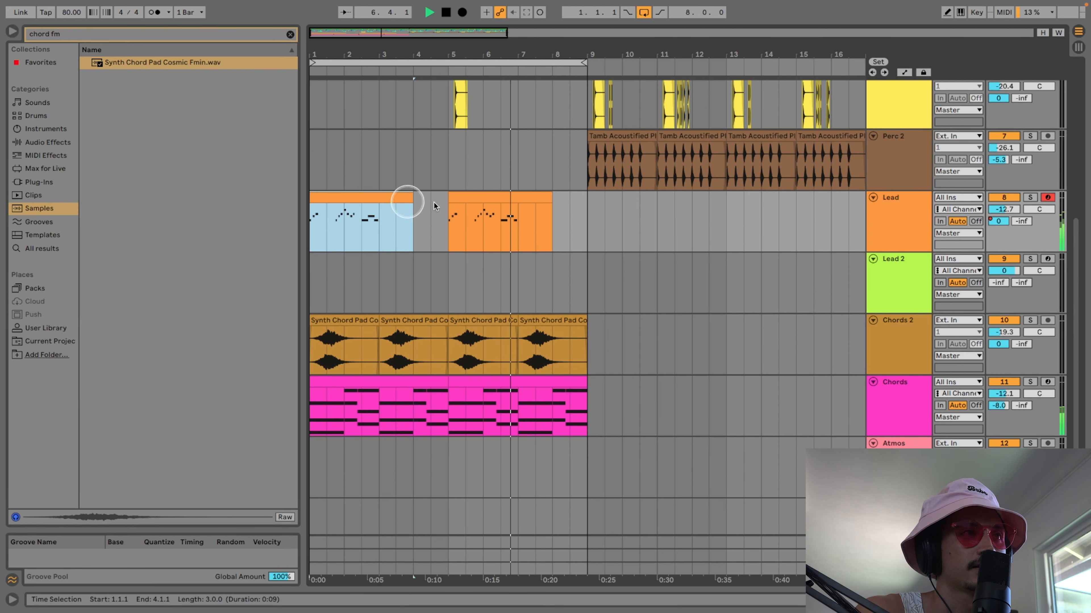
{"action": "left_click", "coordinate": [585, 204], "text": "shift"}
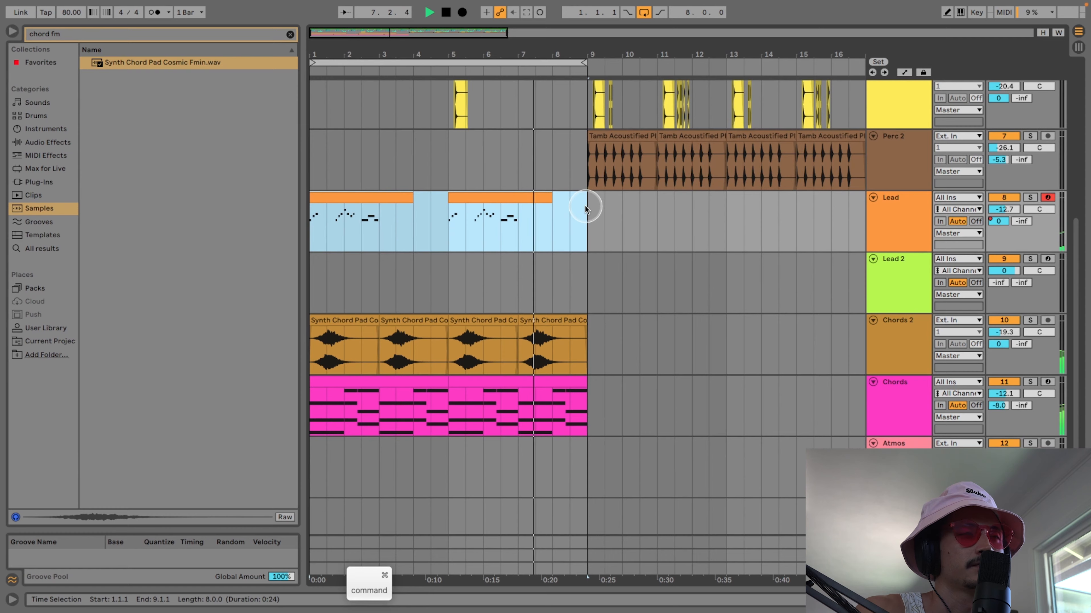
{"action": "key", "text": "super+j"}
- Transpose all notes of the eight-bar Lead clip up one octave and close the clip's note editor
{"action": "double_click", "coordinate": [543, 201]}
{"action": "left_click", "coordinate": [555, 379]}
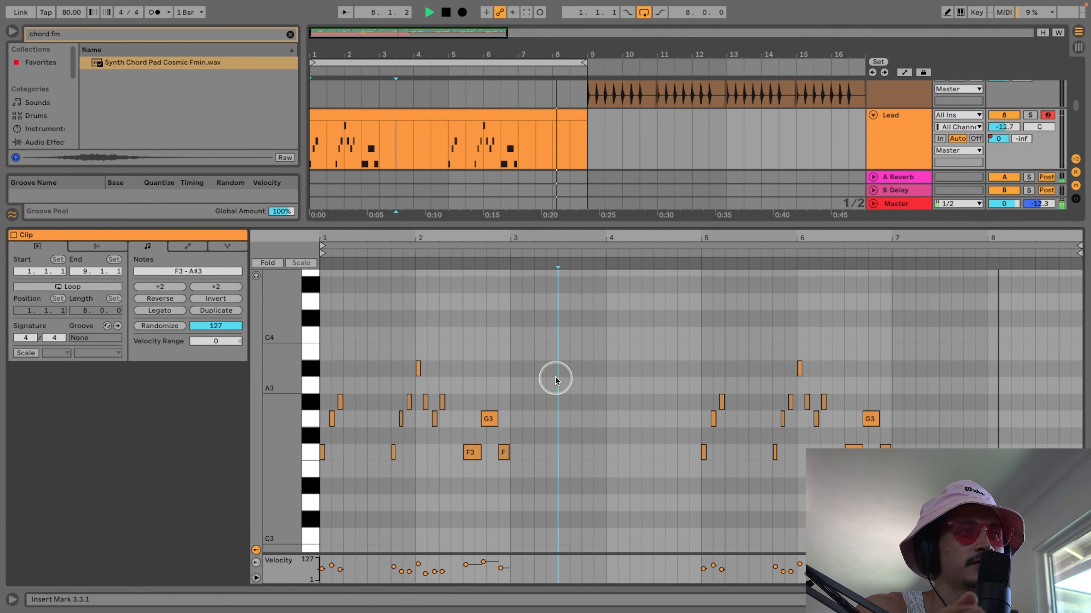
{"action": "key", "text": "super+a"}
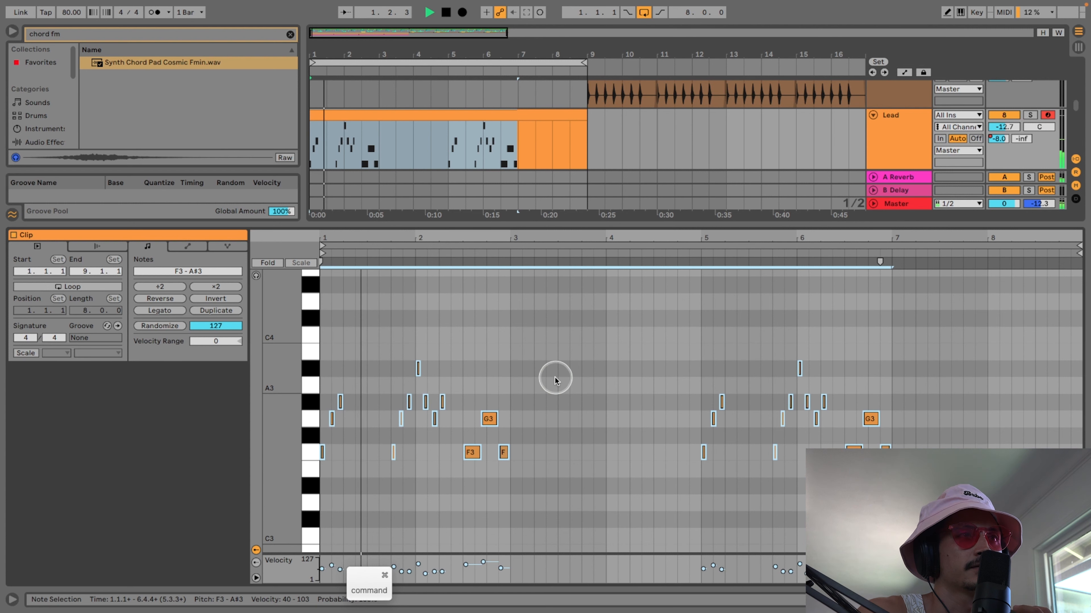
{"action": "key", "text": "super+a"}
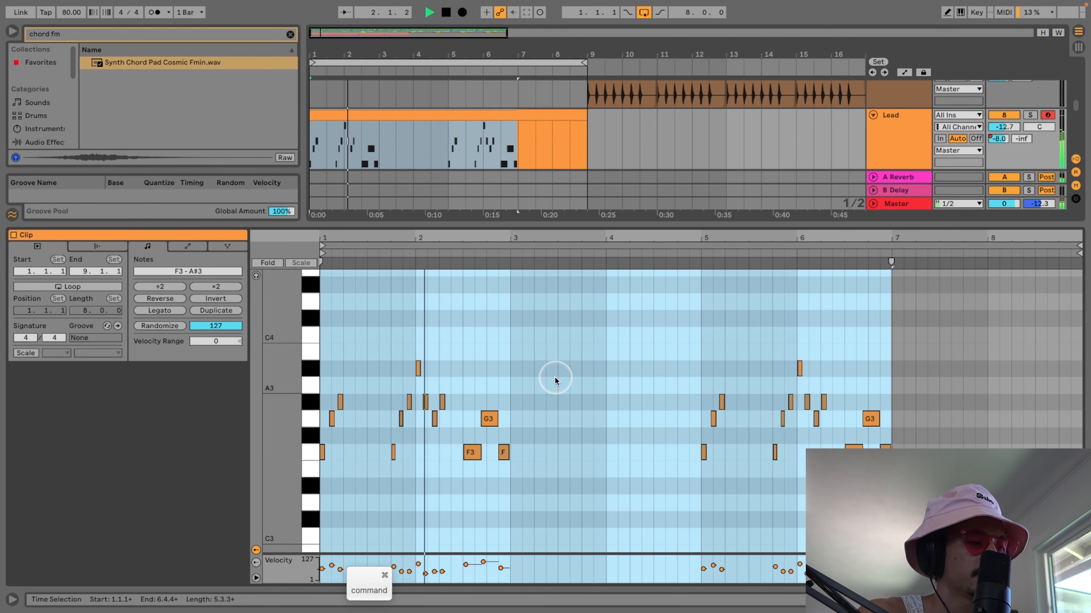
{"action": "key", "text": "super+a"}
{"action": "key", "text": "shift+Up"}
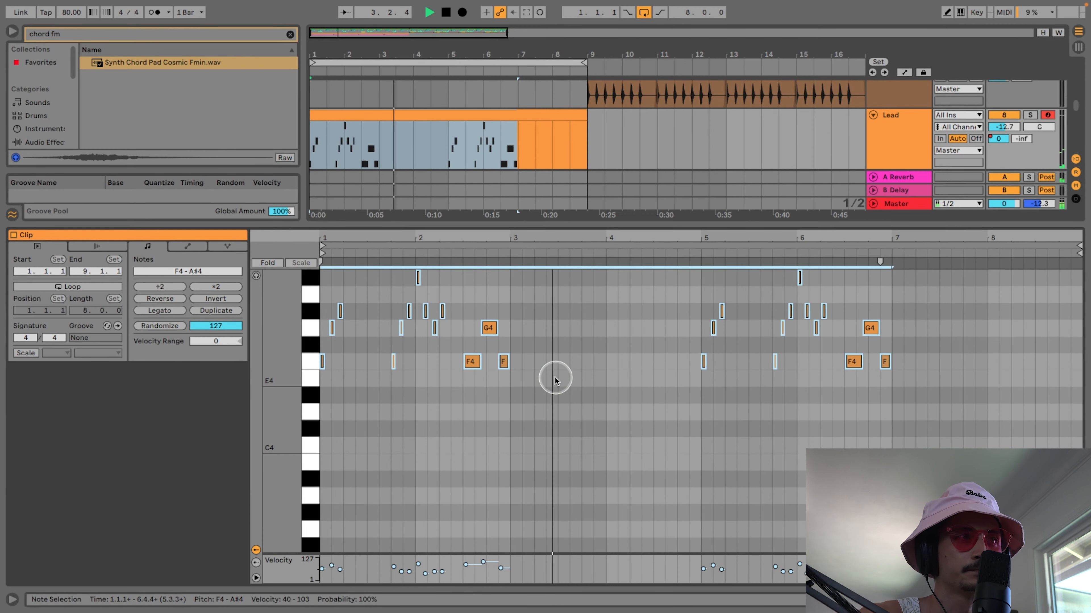
{"action": "key", "text": "alt+super+l"}
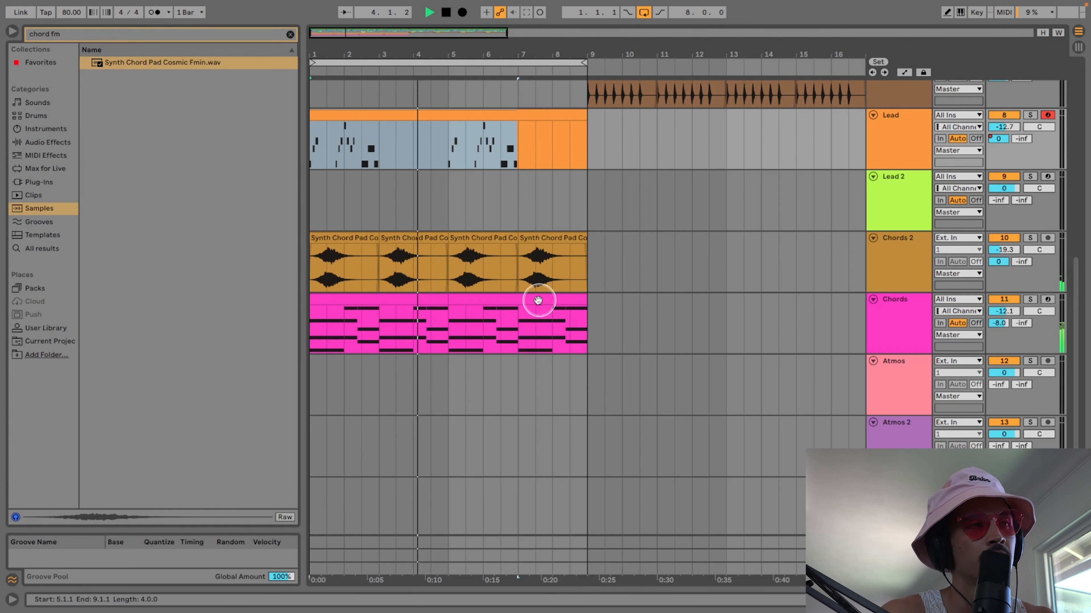
- Lower the Lead track volume to -14.0 dB, and record-arm the Lead 2 track with its volume at -13.4 dB
{"action": "scroll", "coordinate": [621, 299], "scroll_direction": "up", "scroll_amount": 3}
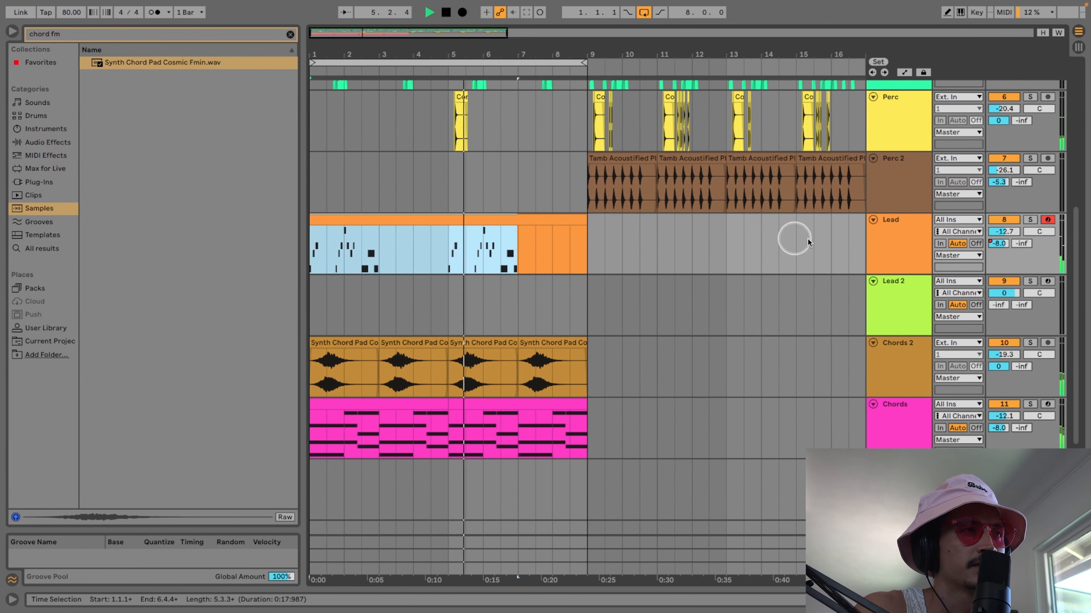
{"action": "left_click_drag", "start_coordinate": [1003, 230], "coordinate": [1010, 274]}
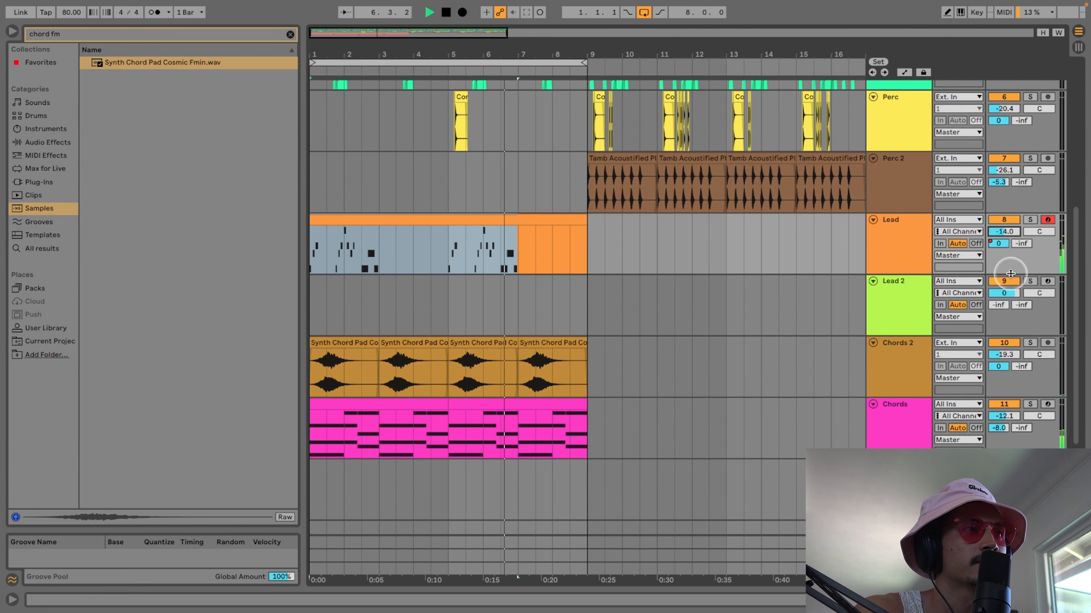
{"action": "left_click", "coordinate": [1044, 282]}
{"action": "left_click", "coordinate": [889, 300]}
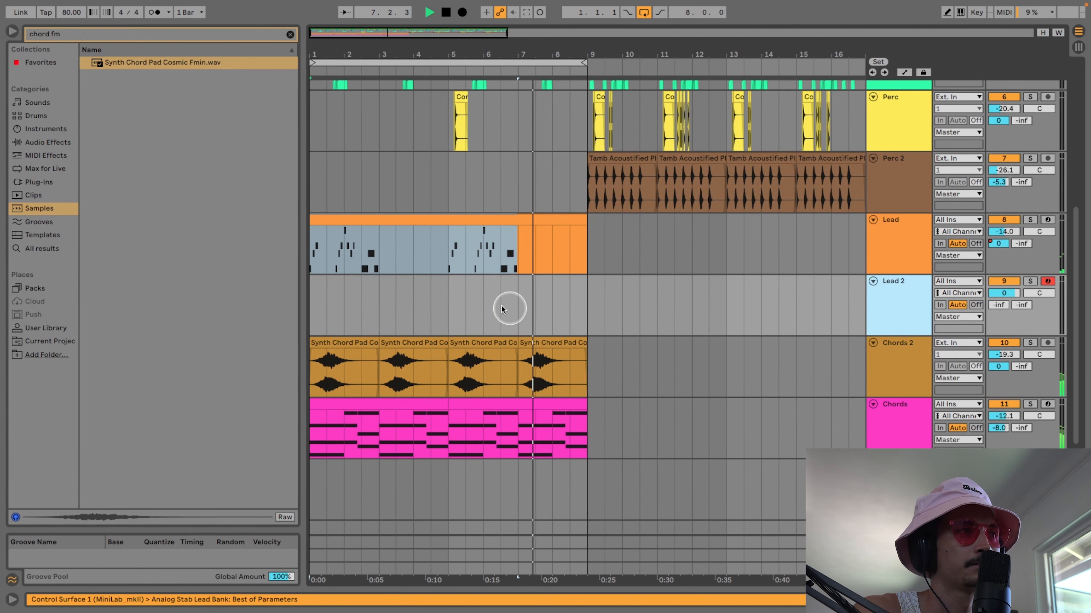
{"action": "left_click", "coordinate": [395, 305]}
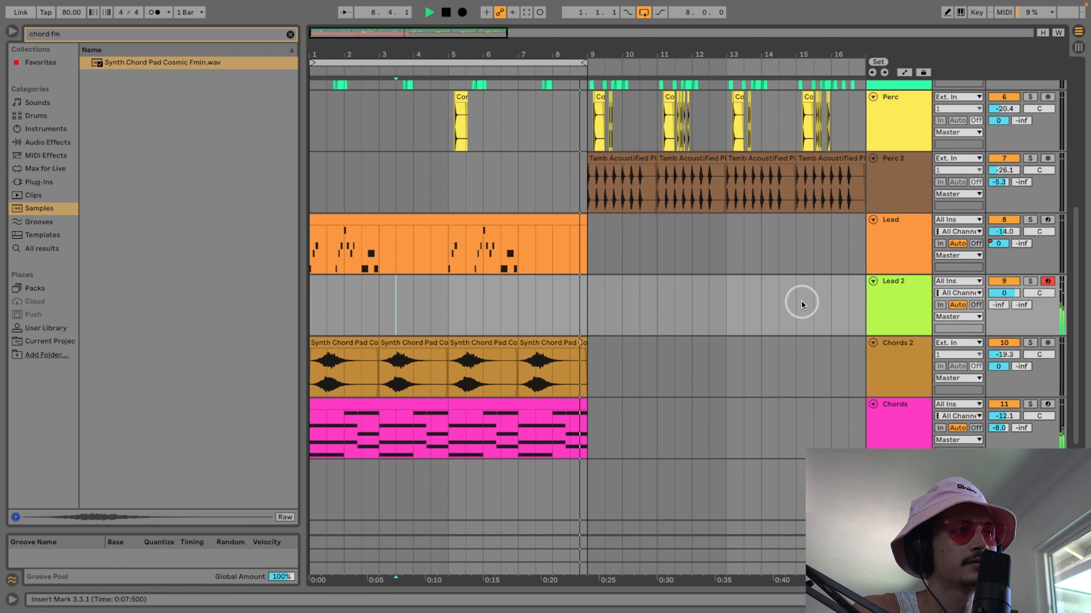
{"action": "left_click_drag", "start_coordinate": [1004, 293], "coordinate": [997, 288]}
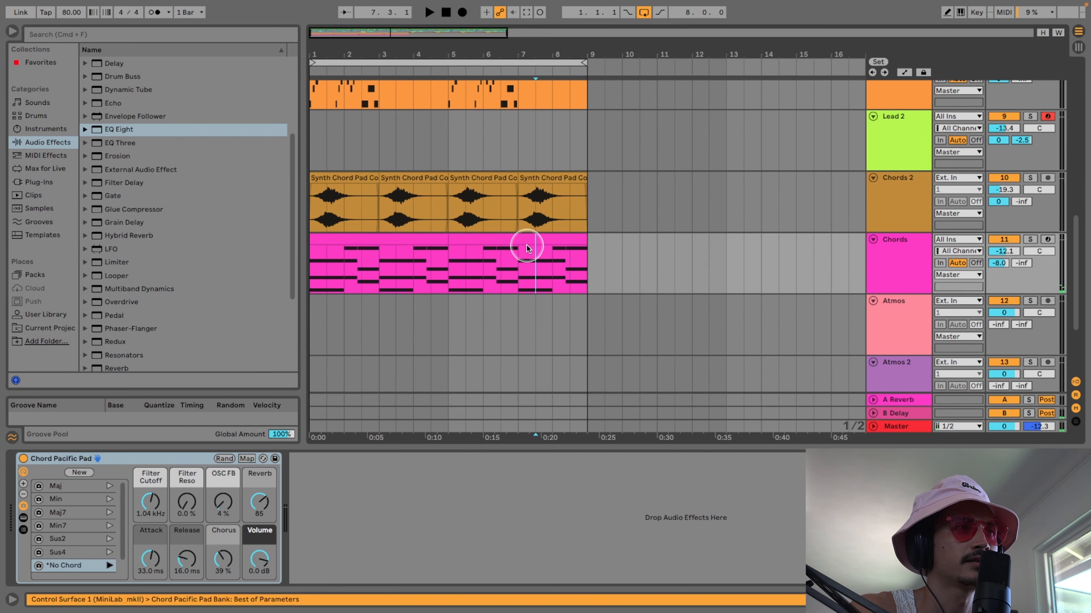
- Open the Chords clip at bar 5 in the note editor and arm the Chords track for recording
{"action": "double_click", "coordinate": [526, 243]}
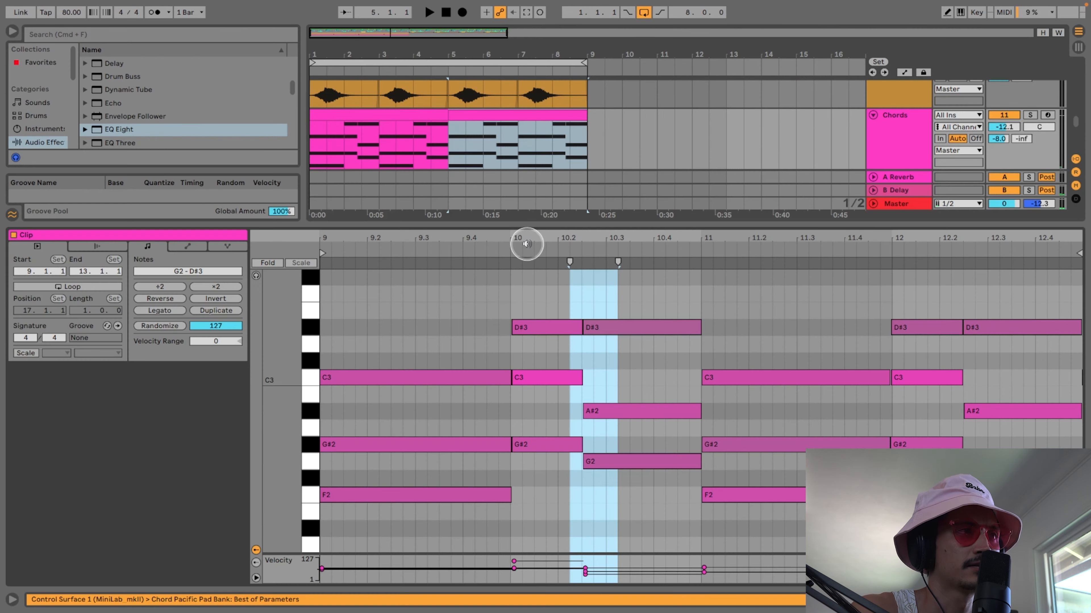
{"action": "left_click", "coordinate": [272, 265]}
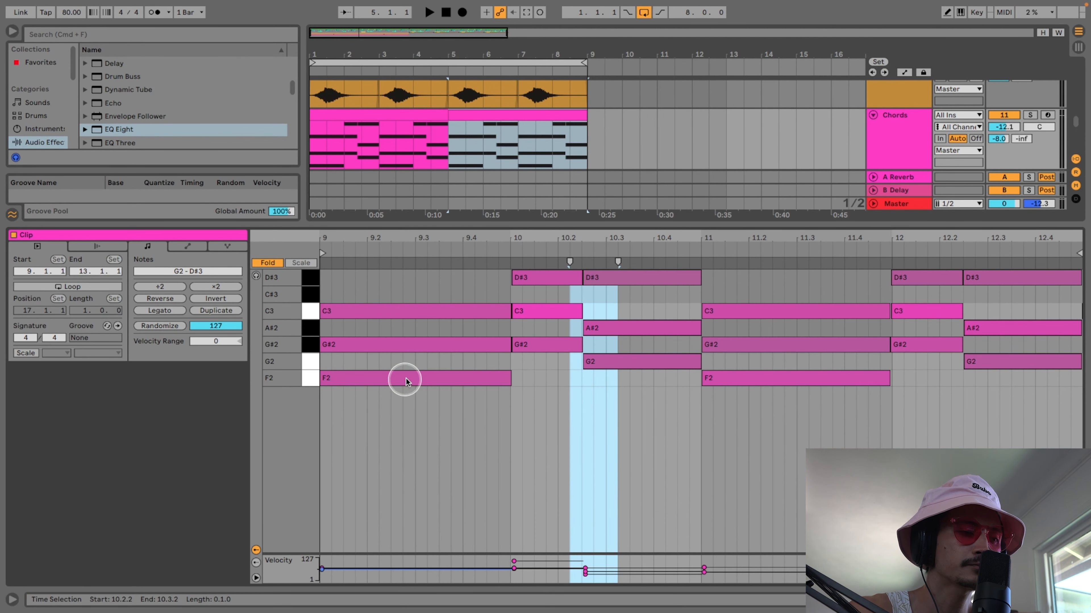
{"action": "left_click", "coordinate": [1047, 115]}
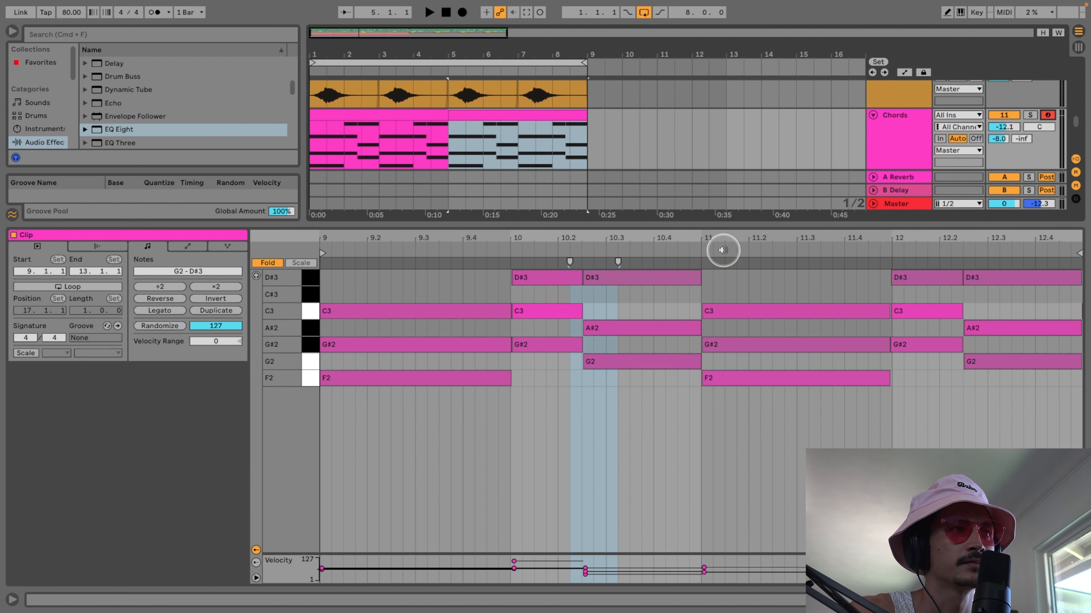
{"action": "left_click", "coordinate": [268, 263]}
- Audition the Chords clip from bar 5, listening to the chord changes in short playback passes
{"action": "left_click", "coordinate": [497, 118]}
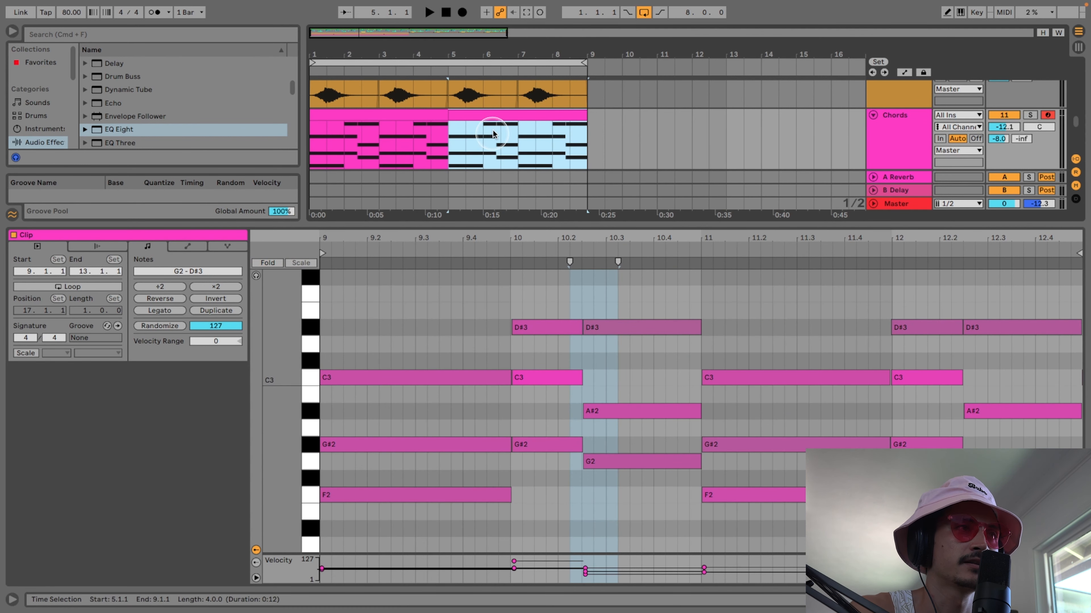
{"action": "scroll", "coordinate": [565, 156], "scroll_direction": "down", "scroll_amount": 1}
{"action": "key", "text": "space"}
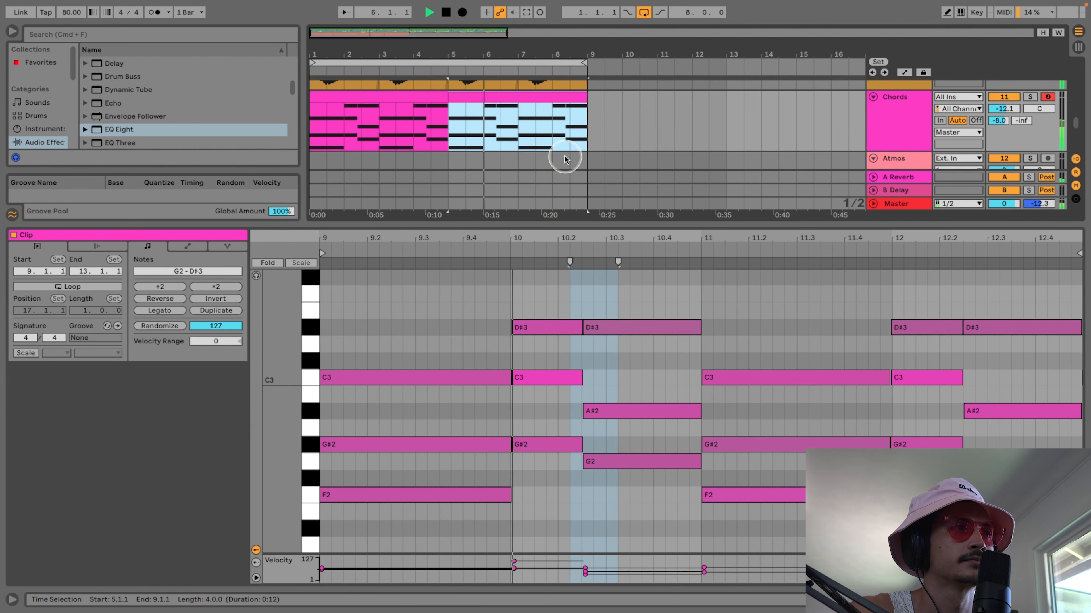
{"action": "key", "text": "space"}
{"action": "key", "text": "space"}
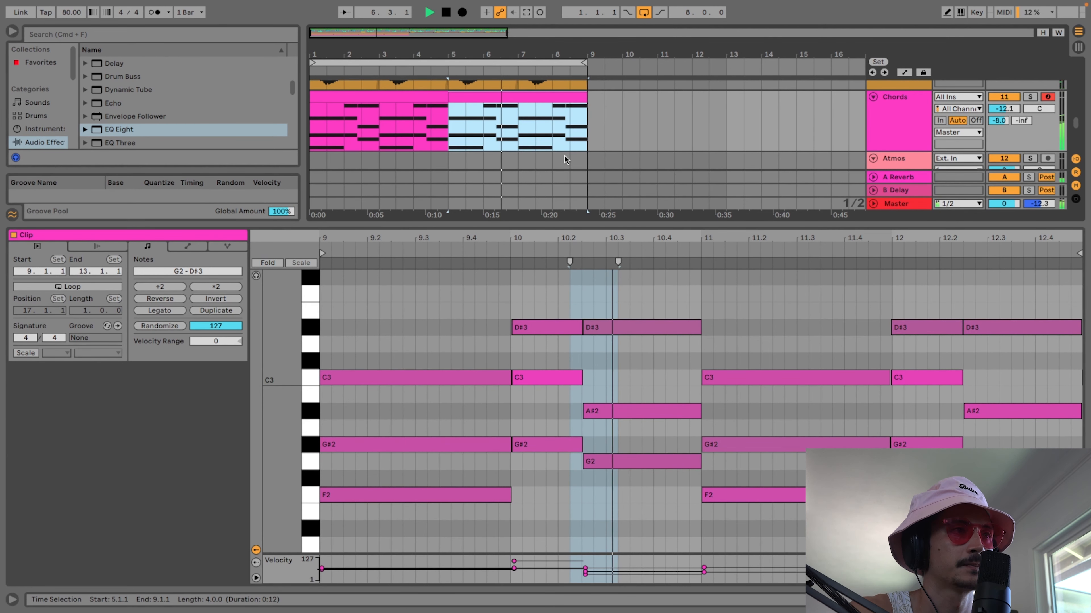
{"action": "key", "text": "space"}
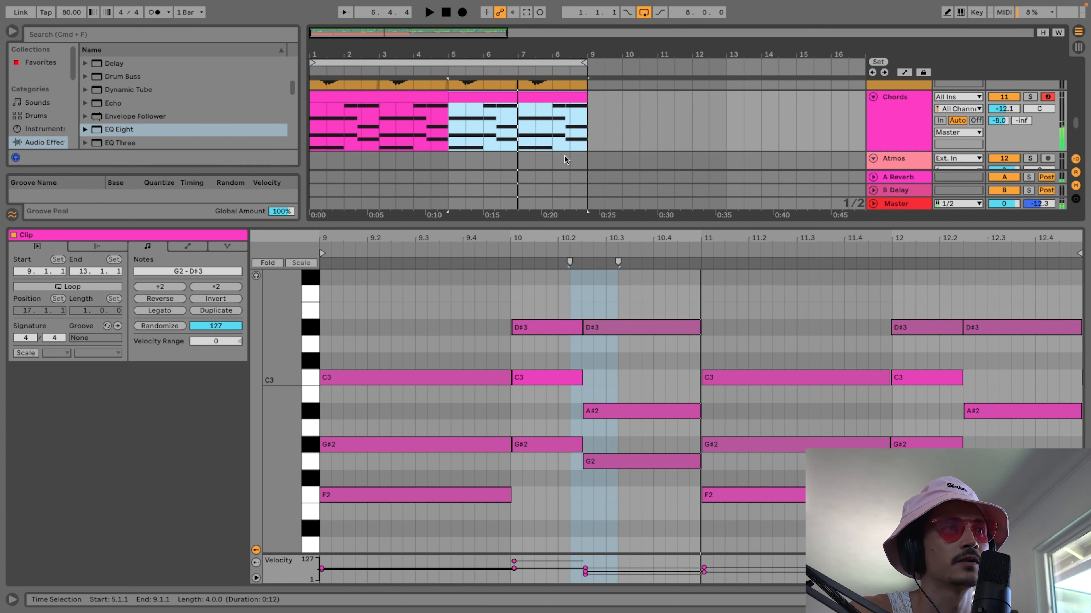
- Capture low F1, C2 and A#1 notes played under the chords into a Chords clip spanning bars 1 to 8
{"action": "key", "text": "space"}
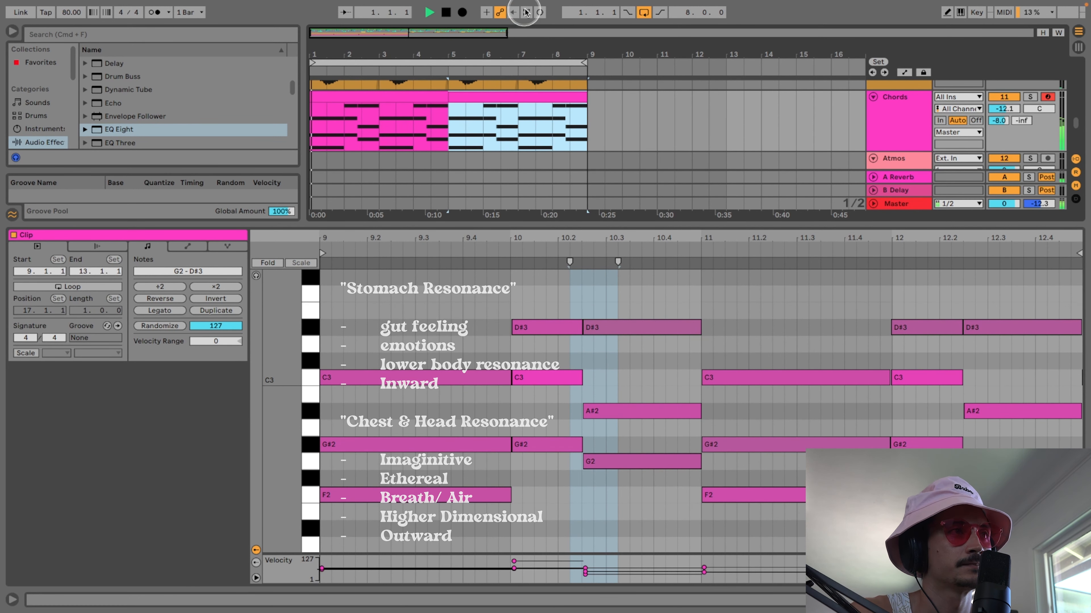
{"action": "left_click", "coordinate": [508, 139]}
{"action": "left_click", "coordinate": [479, 106]}
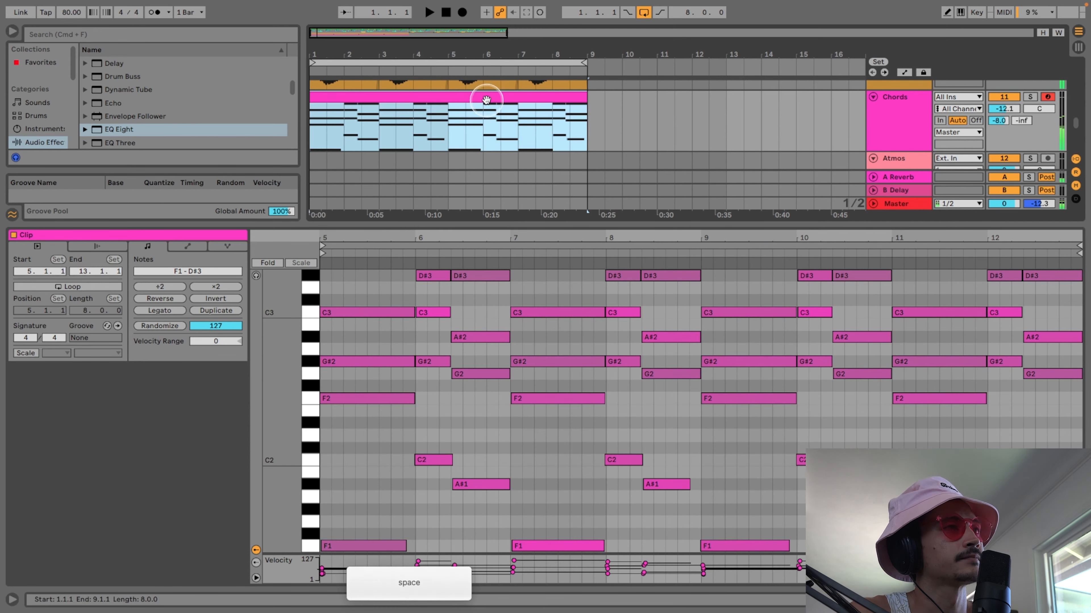
{"action": "scroll", "coordinate": [644, 361], "scroll_direction": "down", "scroll_amount": 2}
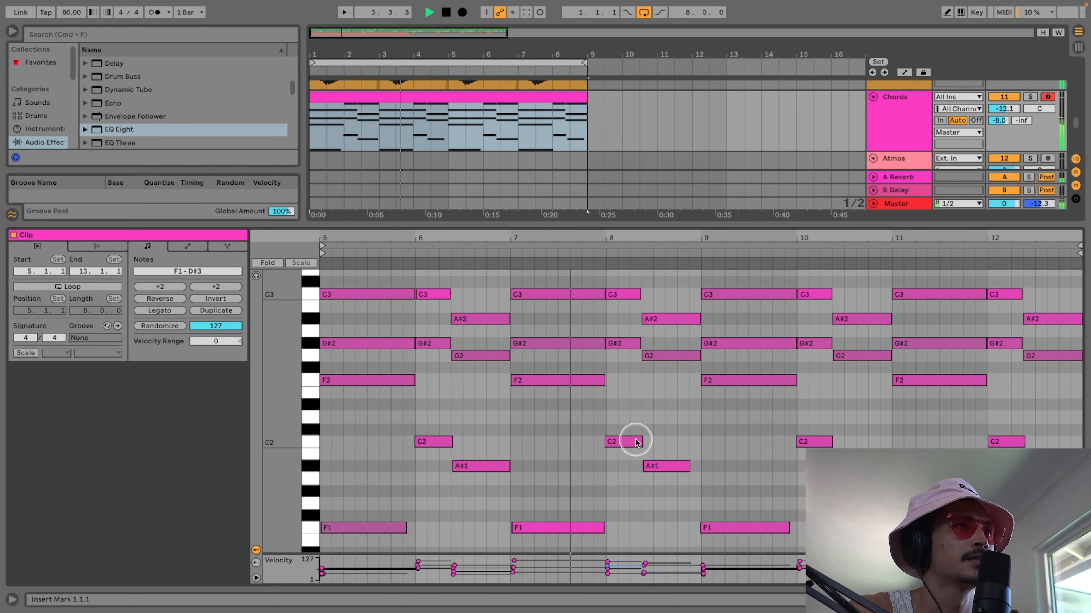
{"action": "left_click", "coordinate": [457, 96]}
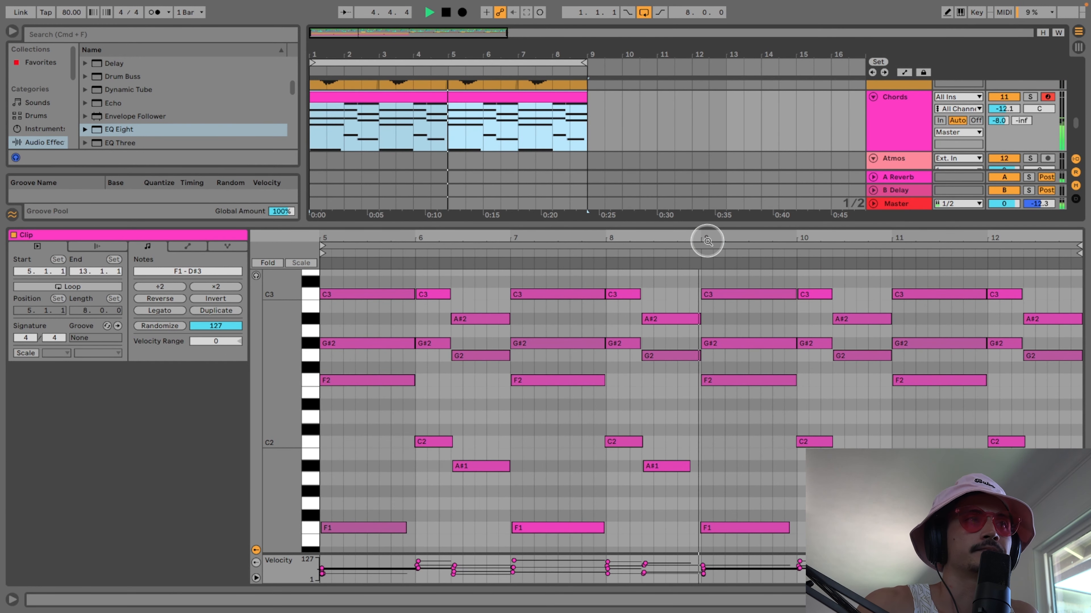
{"action": "double_click", "coordinate": [708, 225]}
- Lower the Chords track volume to -12.6 dB and set the Lead track's B Delay send to -8.7 dB
{"action": "scroll", "coordinate": [687, 243], "scroll_direction": "up", "scroll_amount": 1}
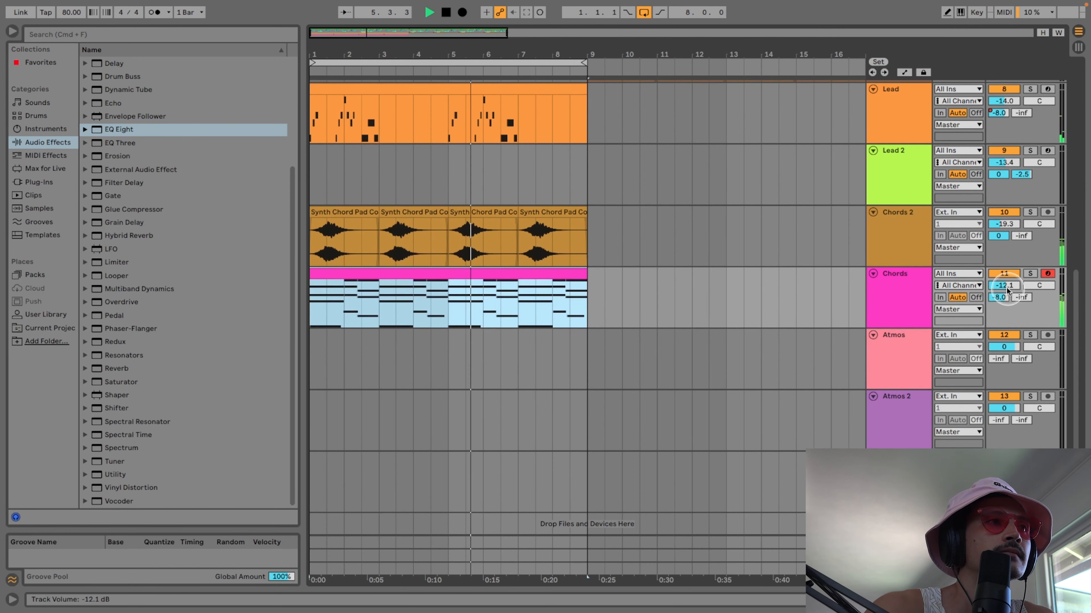
{"action": "scroll", "coordinate": [859, 275], "scroll_direction": "up", "scroll_amount": 5}
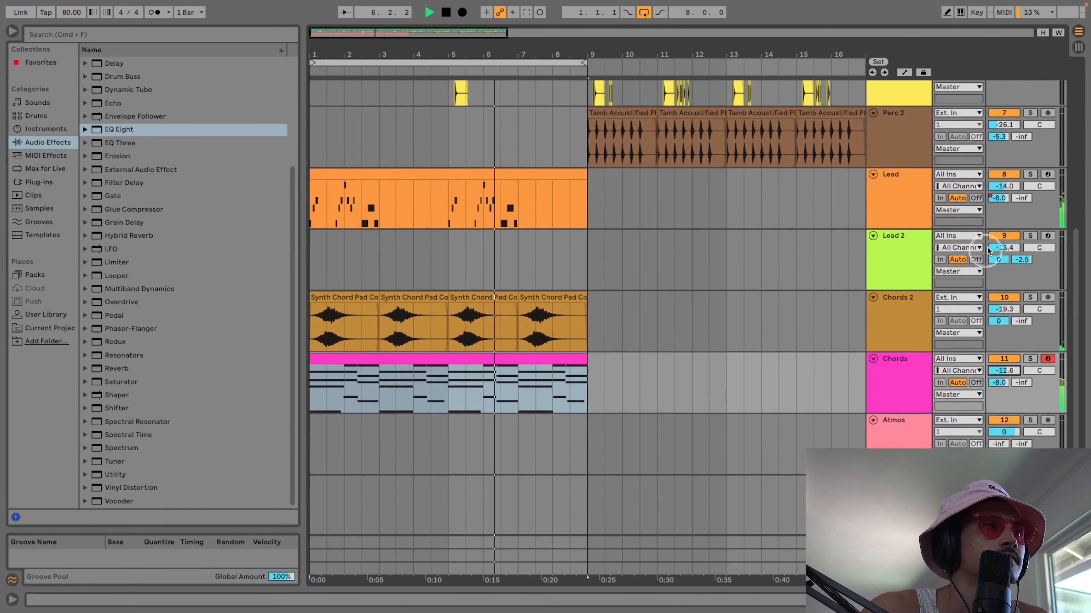
{"action": "left_click_drag", "start_coordinate": [1020, 201], "coordinate": [1023, 222]}
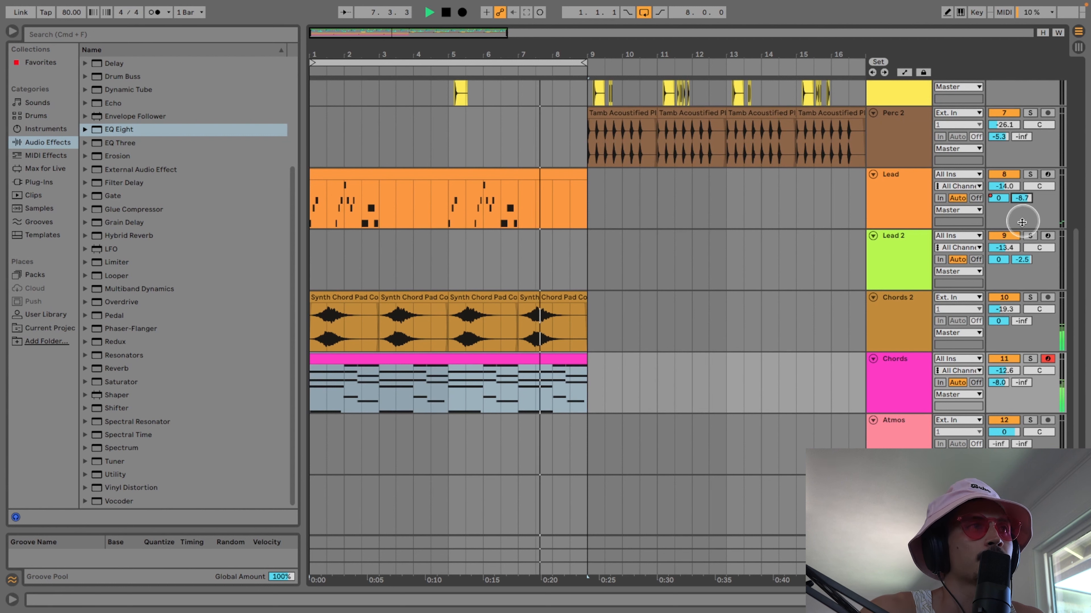
- Arm the Lead 2 track for recording and lower its B Delay send to -19.4 dB
{"action": "left_click", "coordinate": [1033, 236]}
{"action": "left_click", "coordinate": [1047, 235]}
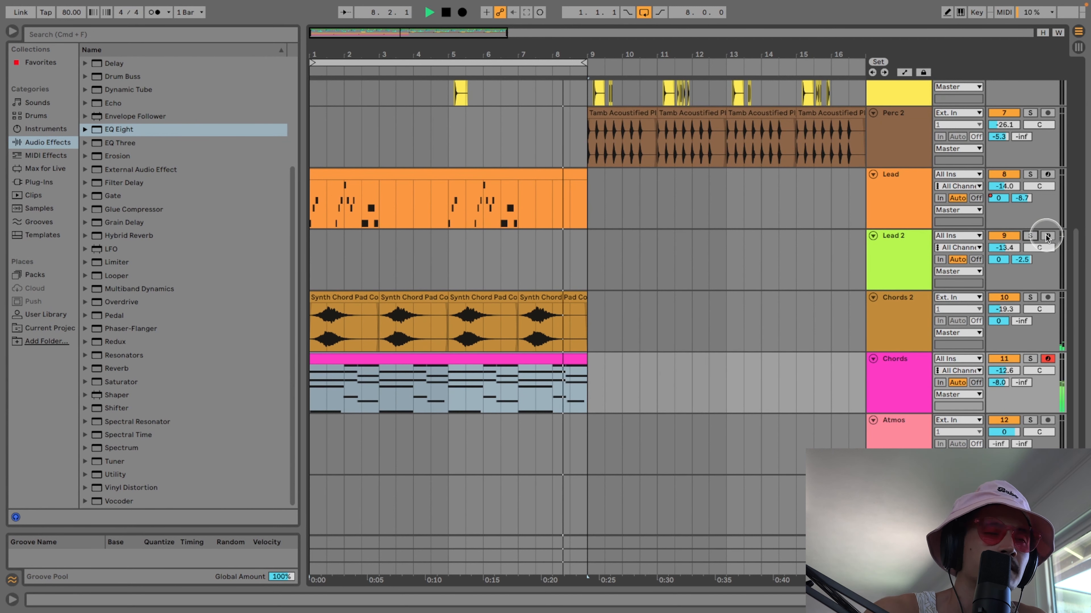
{"action": "left_click", "coordinate": [869, 268]}
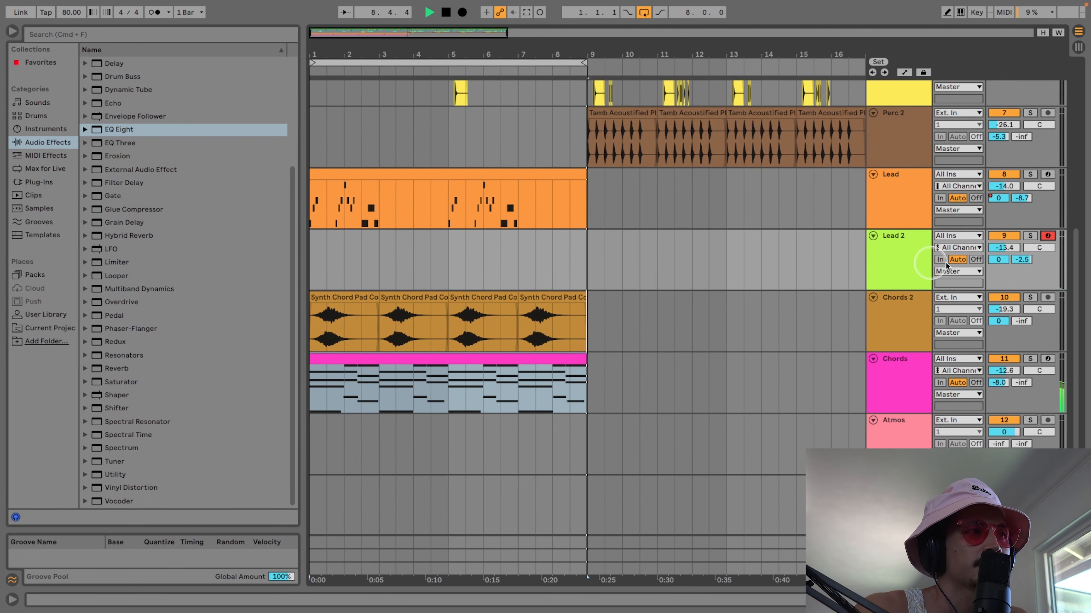
{"action": "left_click_drag", "start_coordinate": [1023, 259], "coordinate": [1024, 255]}
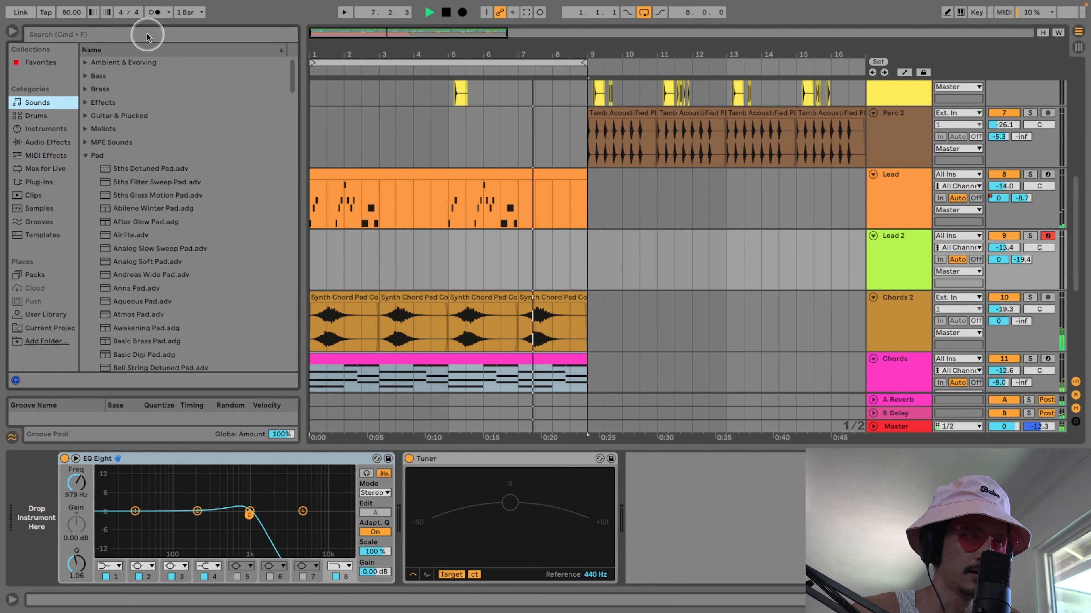
- Undo the removal of Lead 2's Analog Stab Lead instrument and raise the track volume to -12.2 dB
{"action": "key", "text": "super+z"}
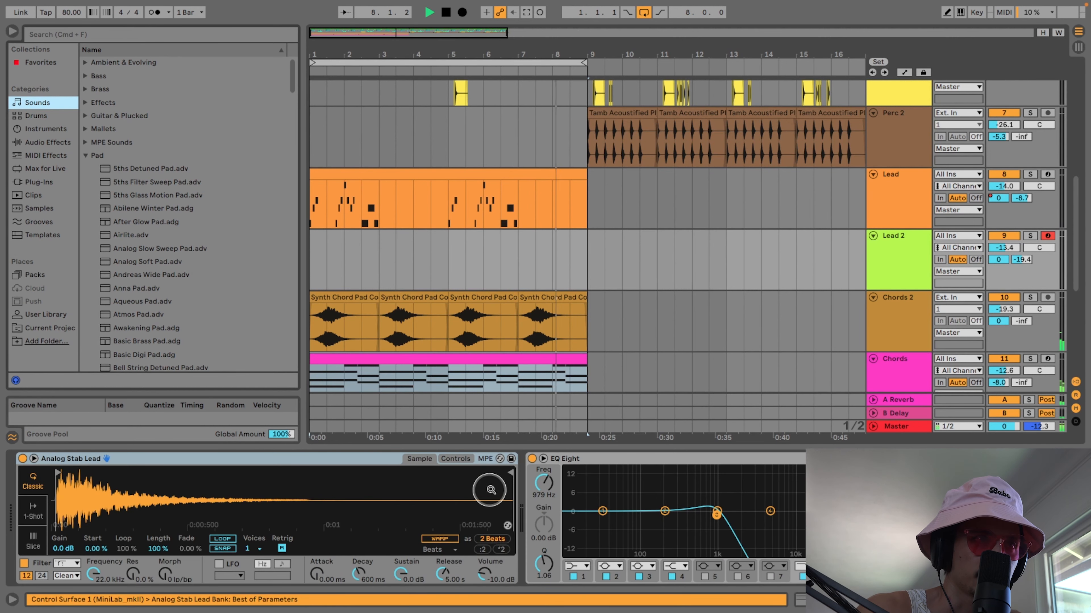
{"action": "left_click", "coordinate": [500, 459]}
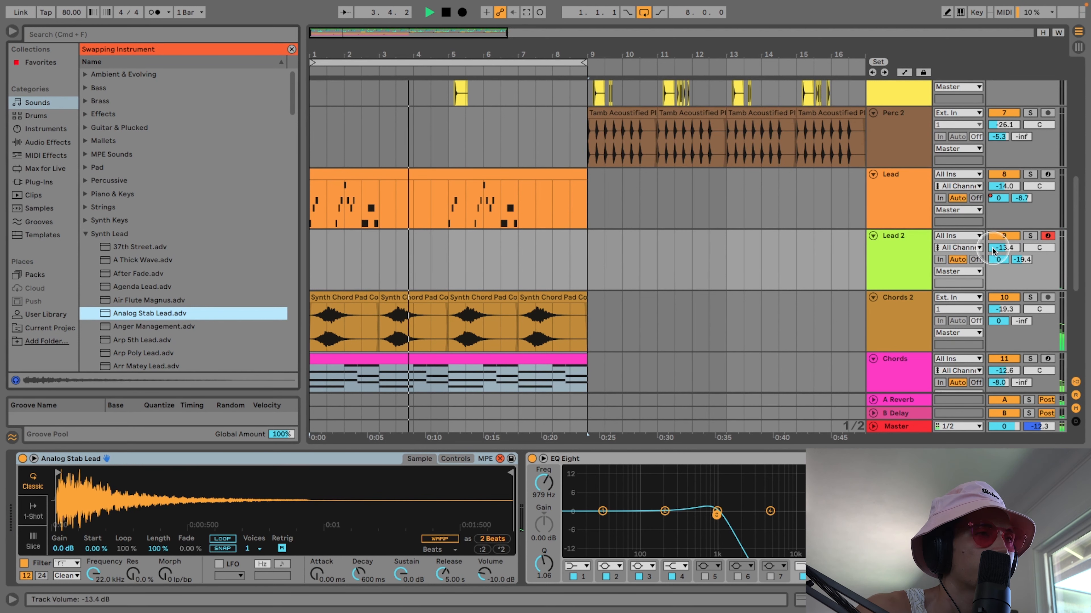
{"action": "left_click_drag", "start_coordinate": [993, 251], "coordinate": [993, 247]}
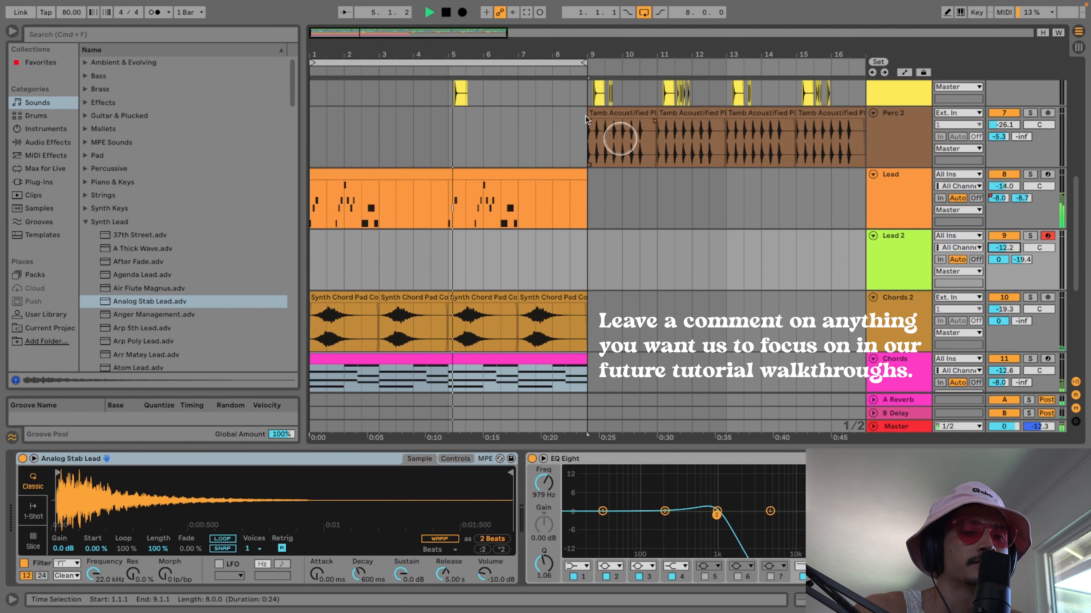
- Capture the melody played on Lead 2 as a clip from bar 1 and check it in playback
{"action": "left_click", "coordinate": [527, 12]}
{"action": "key", "text": "space"}
{"action": "key", "text": "space"}
{"action": "key", "text": "space"}
{"action": "key", "text": "space"}
- Raise Lead 2's B Delay send to -7.5 dB and duplicate its four-bar clip to bar 5
{"action": "left_click_drag", "start_coordinate": [1022, 260], "coordinate": [1024, 259]}
{"action": "left_click", "coordinate": [418, 237]}
{"action": "key", "text": "super+d"}
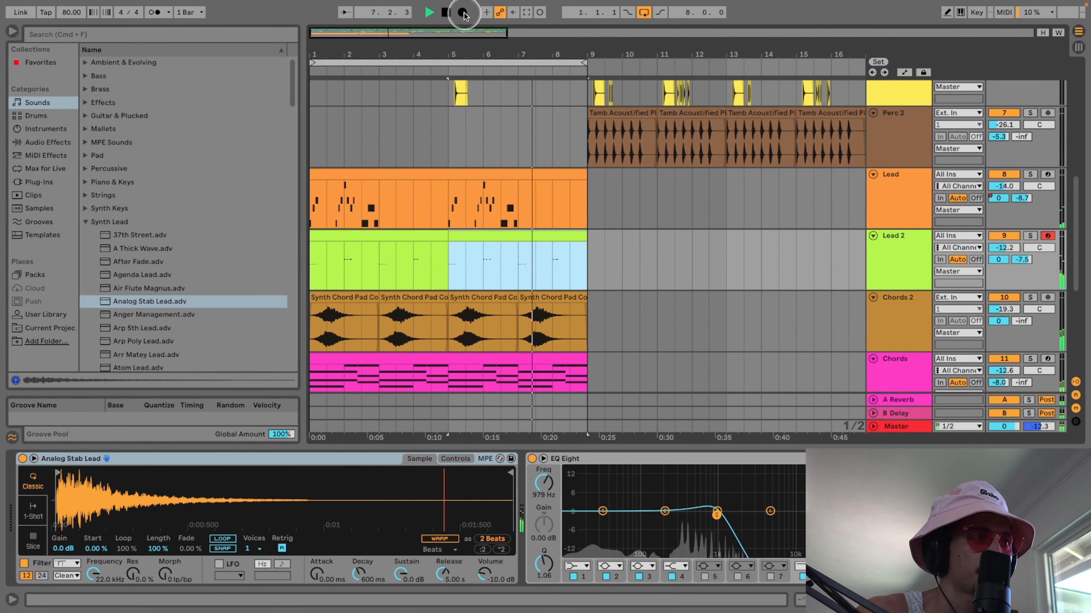
- Nudge the A#1, G2 and A#2 notes of the short Chords clip before bar 11 slightly earlier and play it back
{"action": "key", "text": "space"}
{"action": "double_click", "coordinate": [649, 349]}
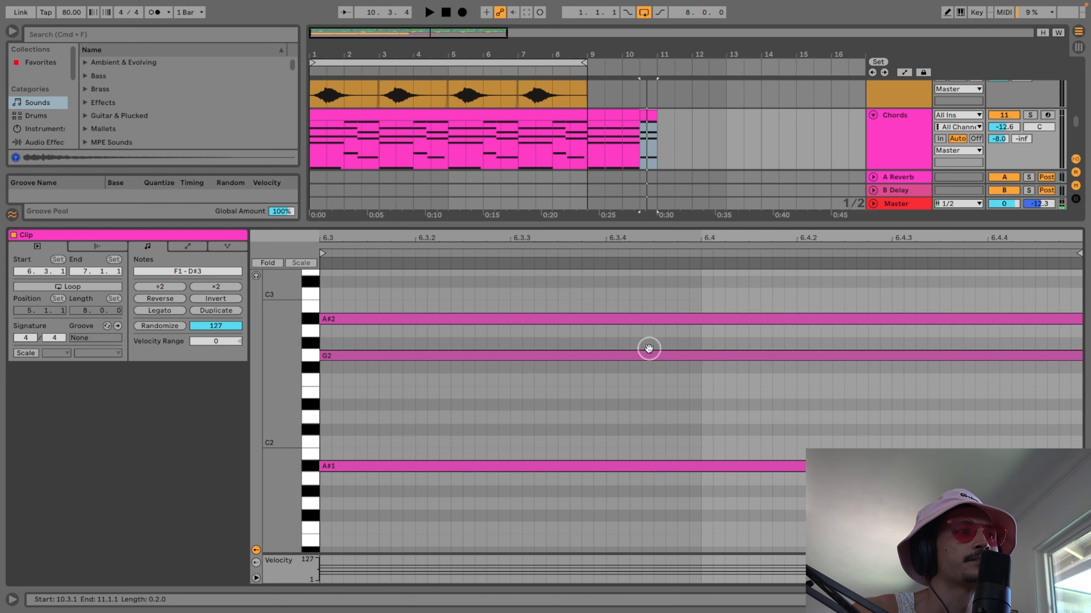
{"action": "left_click_drag", "start_coordinate": [576, 531], "coordinate": [611, 312]}
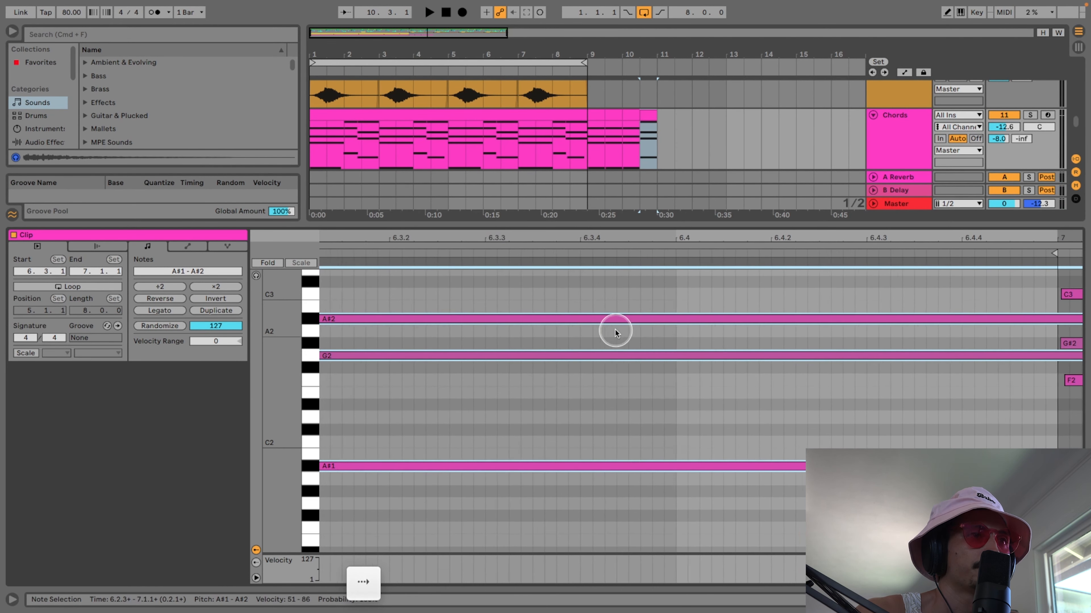
{"action": "scroll", "coordinate": [613, 329], "scroll_direction": "left", "scroll_amount": 5}
{"action": "scroll", "coordinate": [613, 331], "scroll_direction": "left", "scroll_amount": 1}
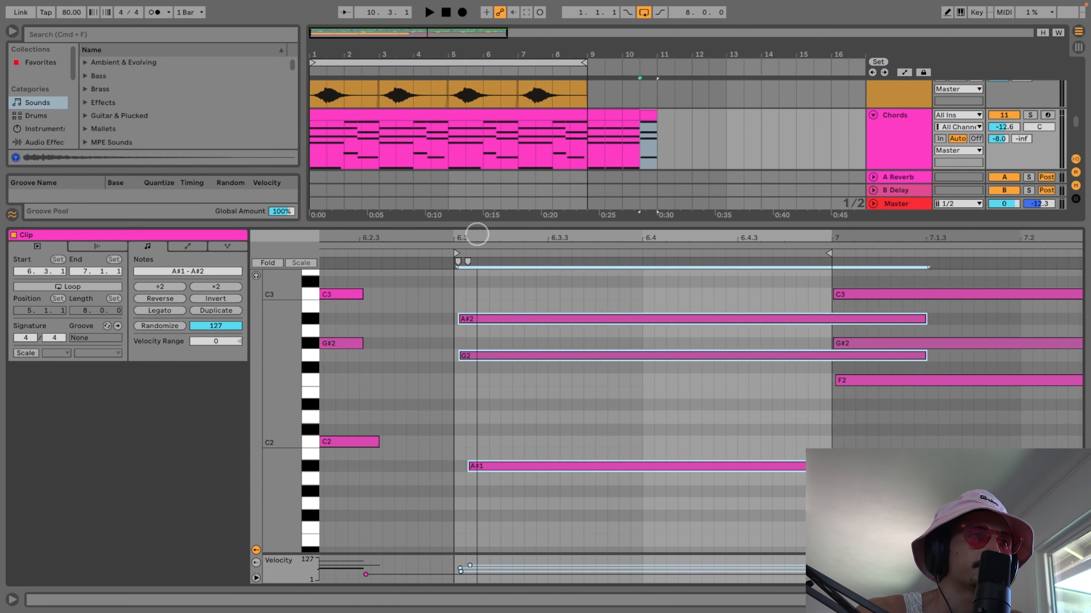
{"action": "left_click_drag", "start_coordinate": [477, 237], "coordinate": [478, 228]}
{"action": "key", "text": "Left"}
{"action": "key", "text": "space"}
{"action": "key", "text": "space"}
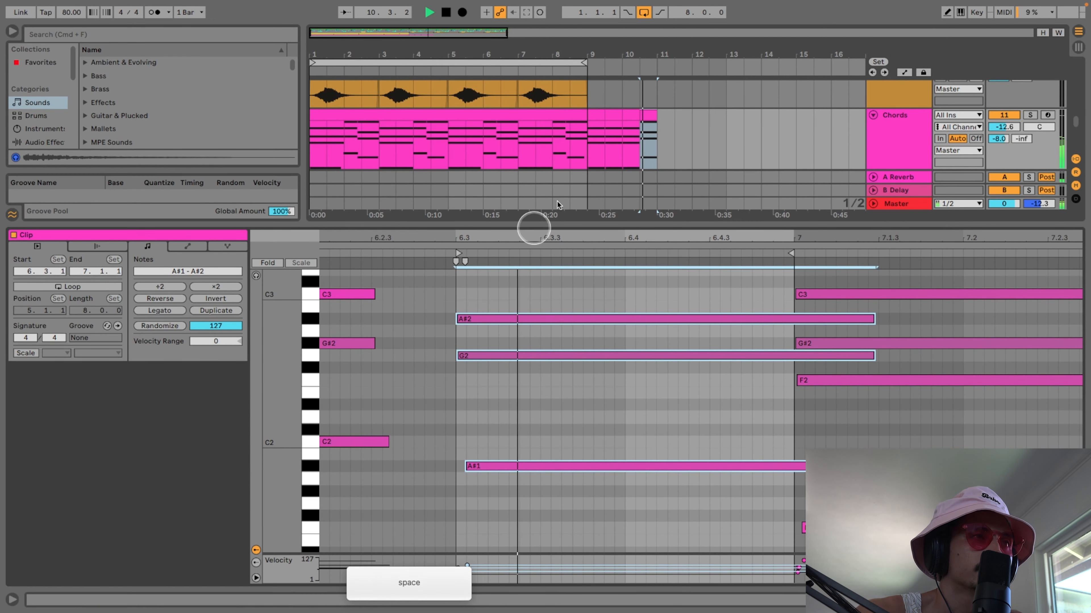
- Audition the Chords around bar 10, select its clips from bar 9 to bar 11 and duplicate them to bar 11
{"action": "left_click", "coordinate": [626, 117]}
{"action": "key", "text": "space"}
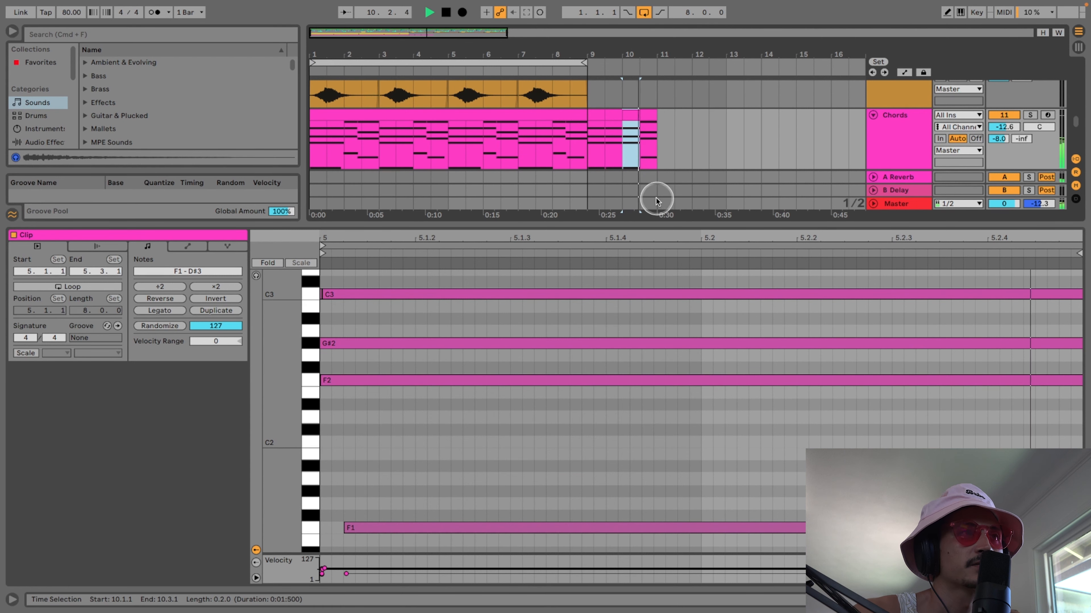
{"action": "double_click", "coordinate": [659, 224]}
{"action": "key", "text": "space"}
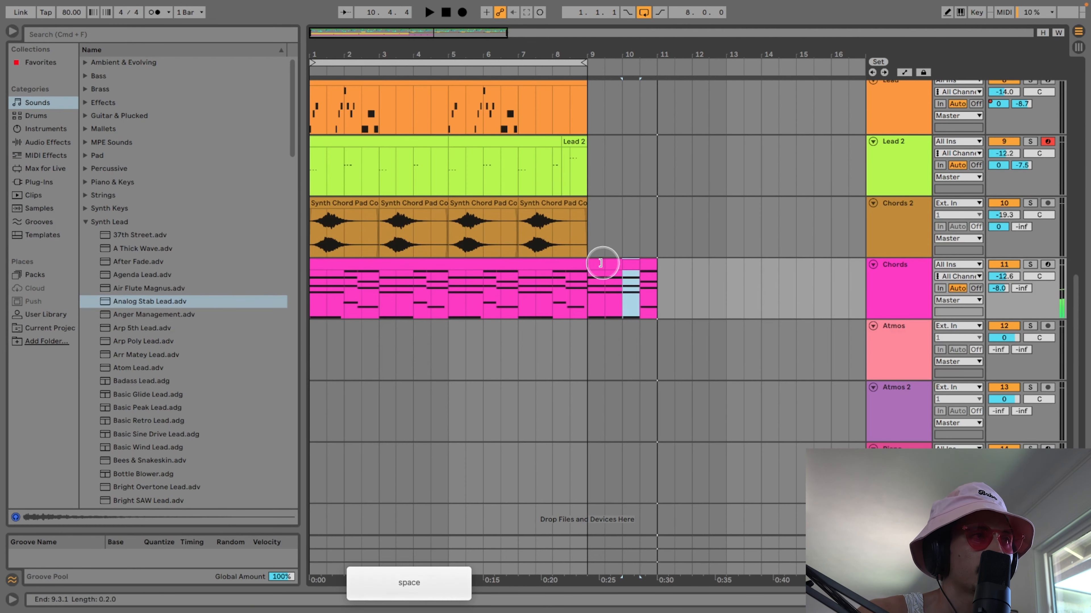
{"action": "left_click", "coordinate": [602, 264]}
{"action": "key", "text": "space"}
{"action": "left_click", "coordinate": [648, 264], "text": "shift"}
{"action": "key", "text": "super+d"}
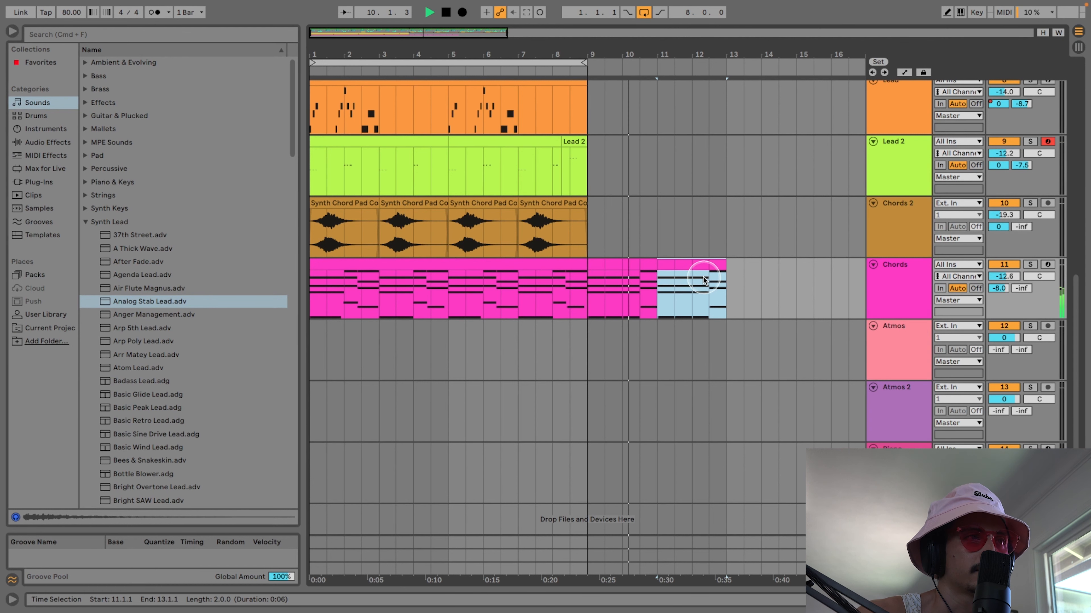
- Copy a half-bar Chords segment from bar 6 and paste it over the second half of bar 12
{"action": "left_click", "coordinate": [595, 261]}
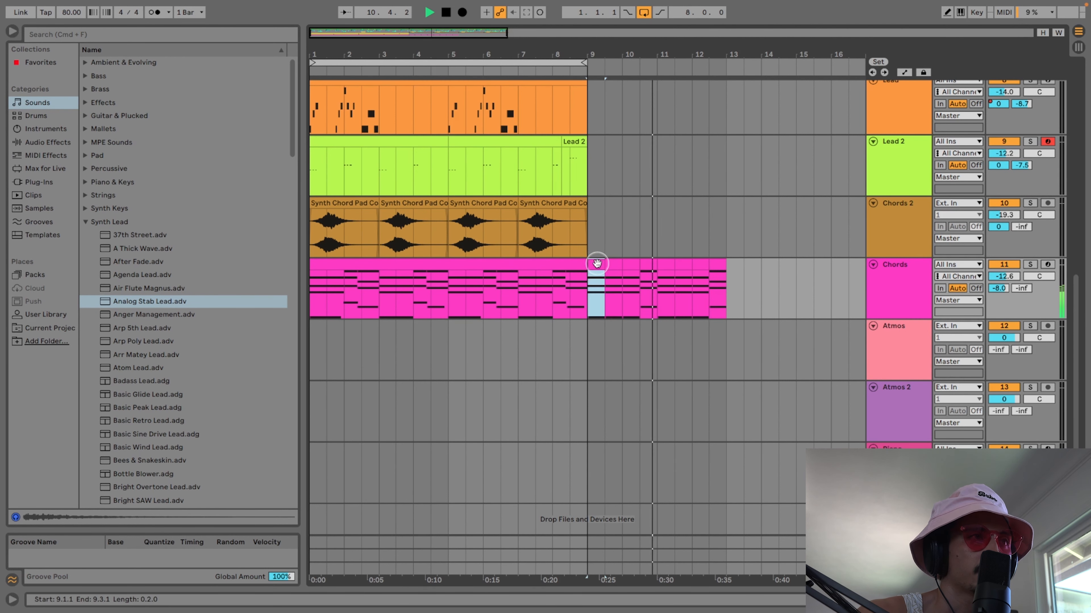
{"action": "left_click_drag", "start_coordinate": [485, 297], "coordinate": [500, 291]}
{"action": "key", "text": "super+c"}
{"action": "left_click", "coordinate": [709, 289]}
{"action": "key", "text": "super+v"}
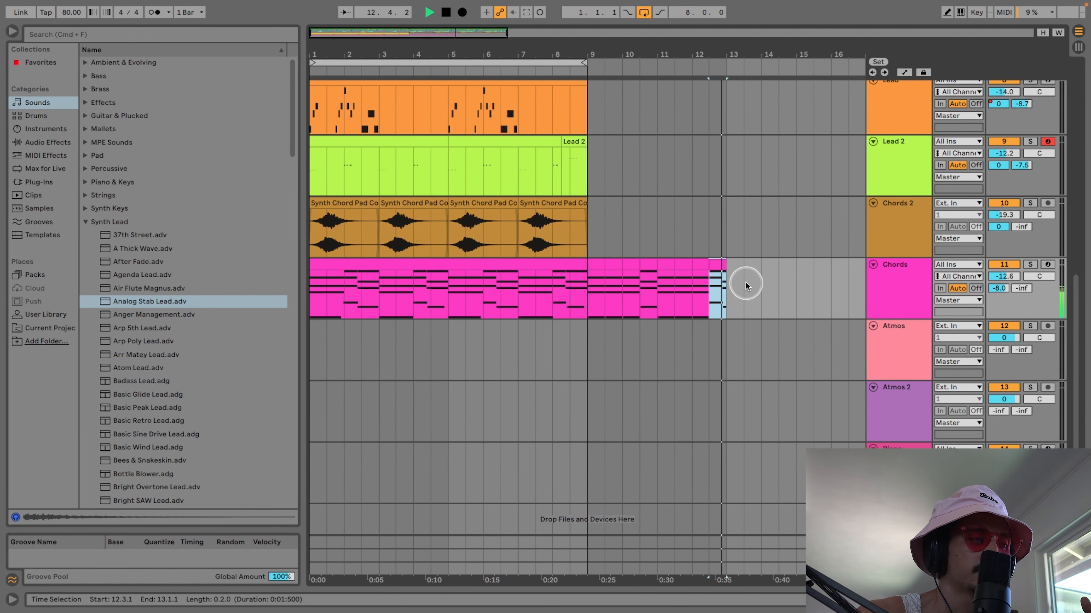
- Duplicate the four-bar Chords section from bars 9 to 12 to bar 13
{"action": "key", "text": "space"}
{"action": "left_click", "coordinate": [601, 263]}
{"action": "left_click", "coordinate": [720, 263], "text": "shift"}
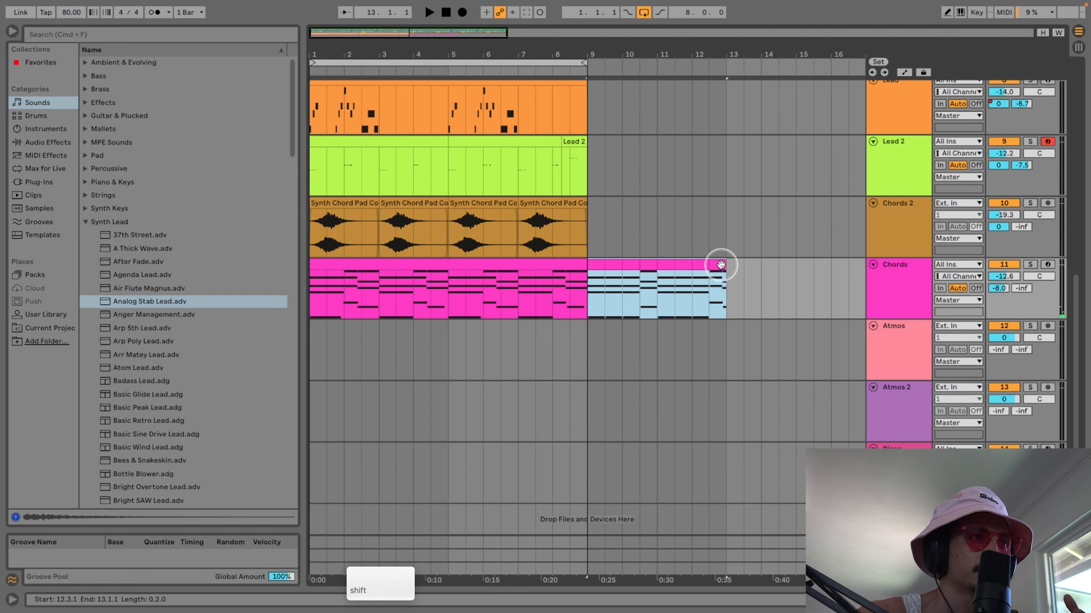
{"action": "key", "text": "space"}
{"action": "key", "text": "super+d"}
{"action": "scroll", "coordinate": [712, 253], "scroll_direction": "right", "scroll_amount": 5}
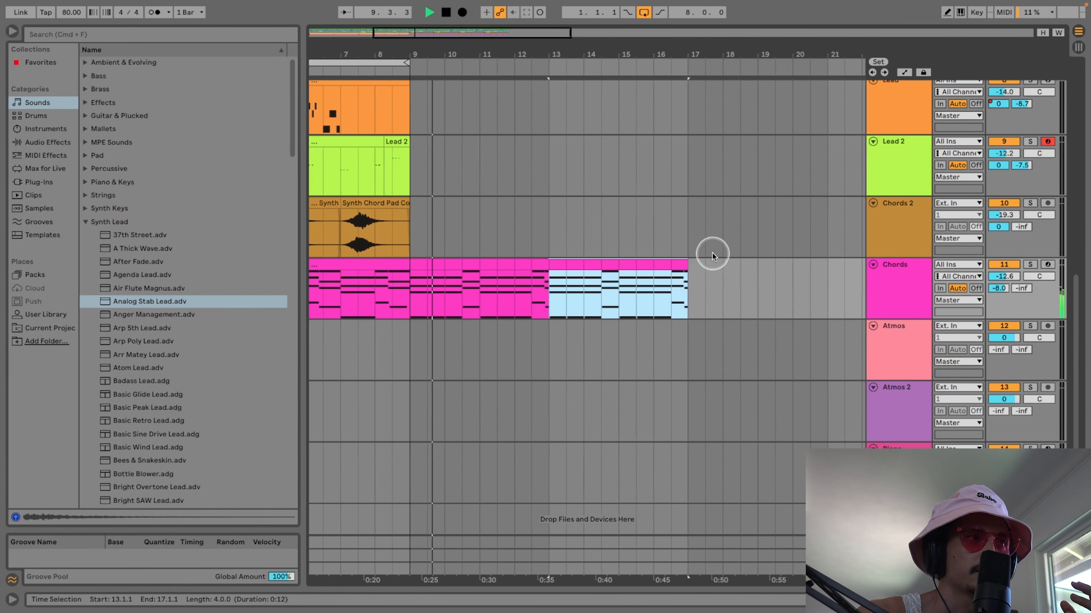
- Consolidate the Chords clips from bar 9 to bar 17 into one clip
{"action": "scroll", "coordinate": [711, 257], "scroll_direction": "up", "scroll_amount": 3}
{"action": "scroll", "coordinate": [711, 257], "scroll_direction": "left", "scroll_amount": 4}
{"action": "scroll", "coordinate": [711, 256], "scroll_direction": "down", "scroll_amount": 3}
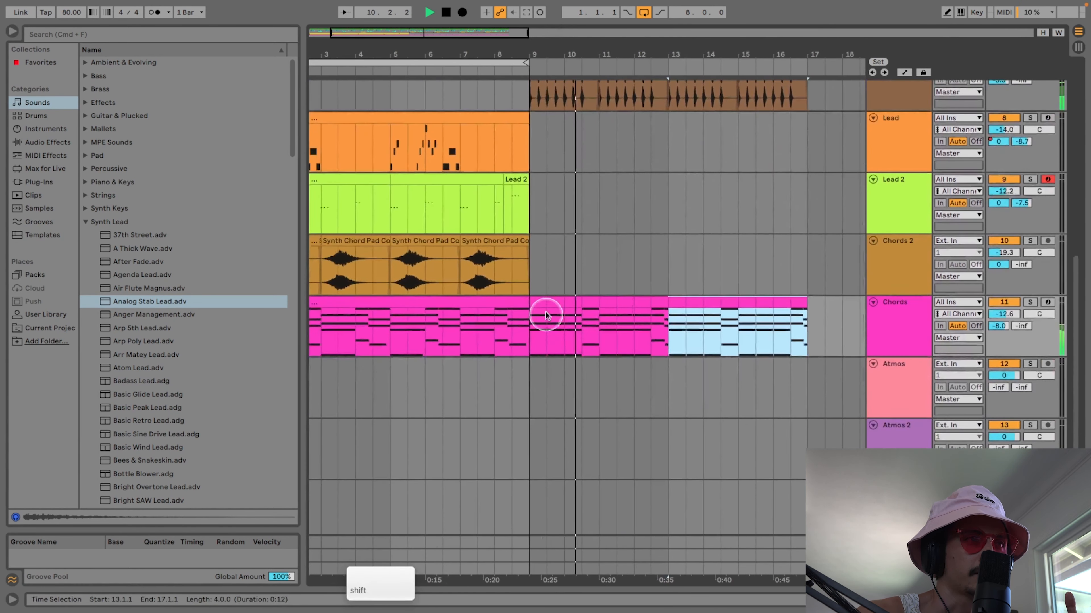
{"action": "left_click", "coordinate": [542, 316], "text": "shift"}
{"action": "left_click", "coordinate": [552, 302], "text": "shift"}
{"action": "key", "text": "super+j"}
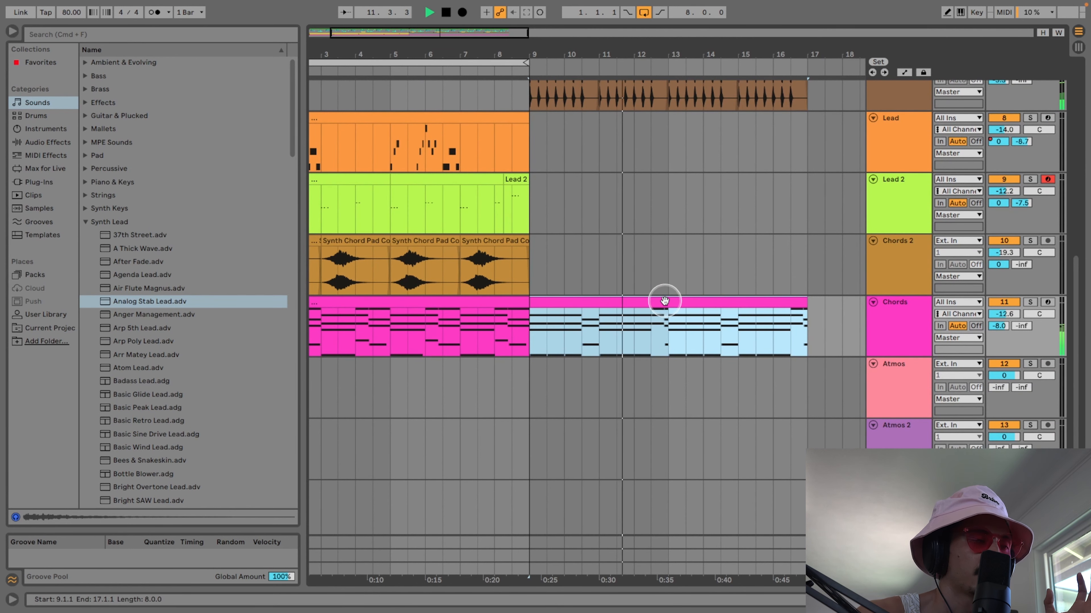
- Copy a two-bar Synth Chord Pad clip on Chords 2 and paste it at bar 9
{"action": "scroll", "coordinate": [645, 298], "scroll_direction": "up", "scroll_amount": 4}
{"action": "scroll", "coordinate": [645, 298], "scroll_direction": "left", "scroll_amount": 3}
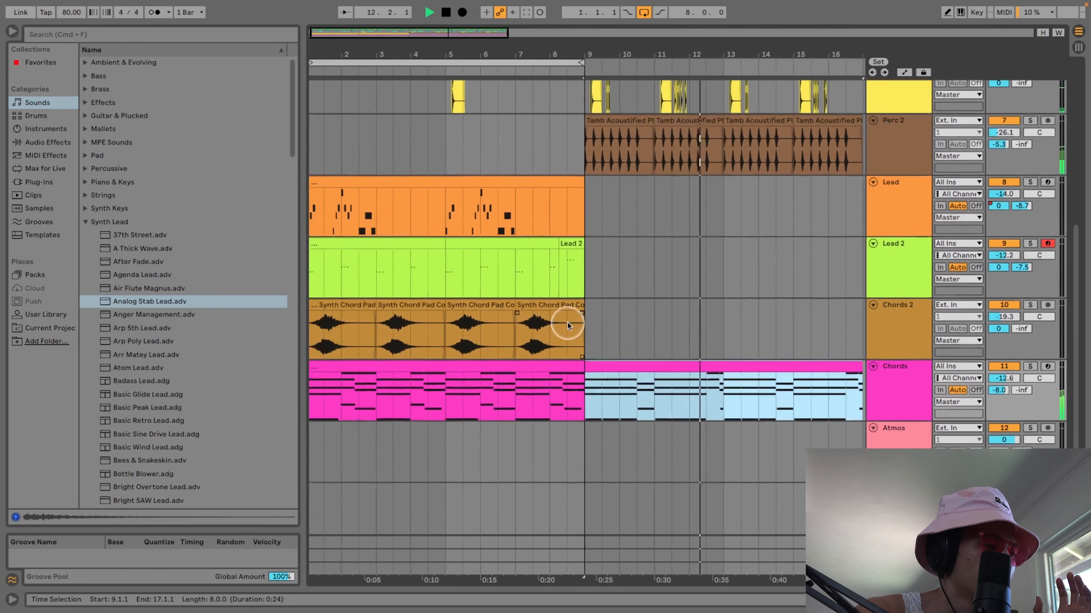
{"action": "left_click", "coordinate": [509, 322]}
{"action": "key", "text": "super+c"}
{"action": "left_click", "coordinate": [592, 358]}
{"action": "key", "text": "super+v"}
- Try removing the section from 9.3 to 10.3 of the pasted Chords 2 clip, play it back and undo the removal
{"action": "key", "text": "space"}
{"action": "left_click_drag", "start_coordinate": [611, 353], "coordinate": [638, 346]}
{"action": "key", "text": "BackSpace"}
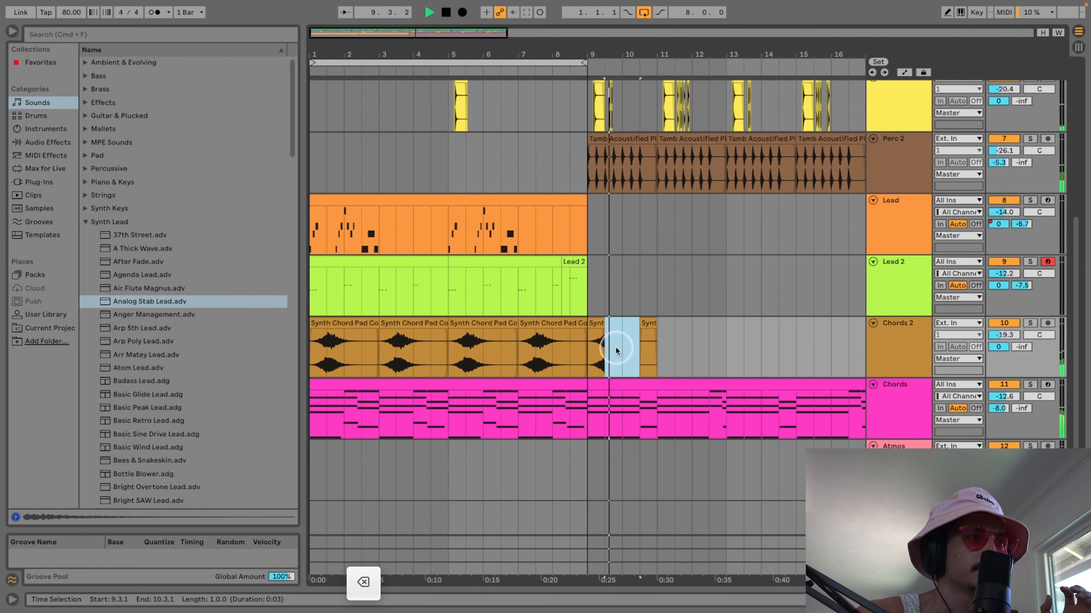
{"action": "left_click", "coordinate": [595, 324]}
{"action": "key", "text": "space"}
{"action": "key", "text": "super+z"}
- Split the pasted Chords 2 clip at 9.3, move its remaining part back to start at bar 9 and play it
{"action": "left_click", "coordinate": [604, 342]}
{"action": "key", "text": "super+e"}
{"action": "left_click_drag", "start_coordinate": [611, 324], "coordinate": [594, 323]}
{"action": "key", "text": "space"}
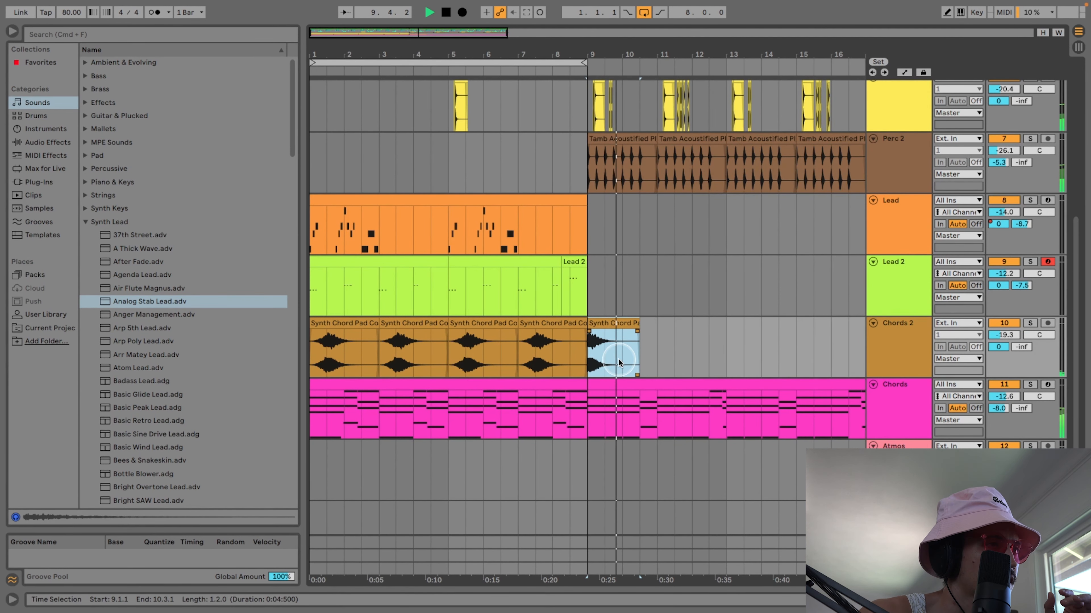
- Paste a copy of the trimmed Chords 2 clip at 10.3 and open its sample settings
{"action": "key", "text": "super+c"}
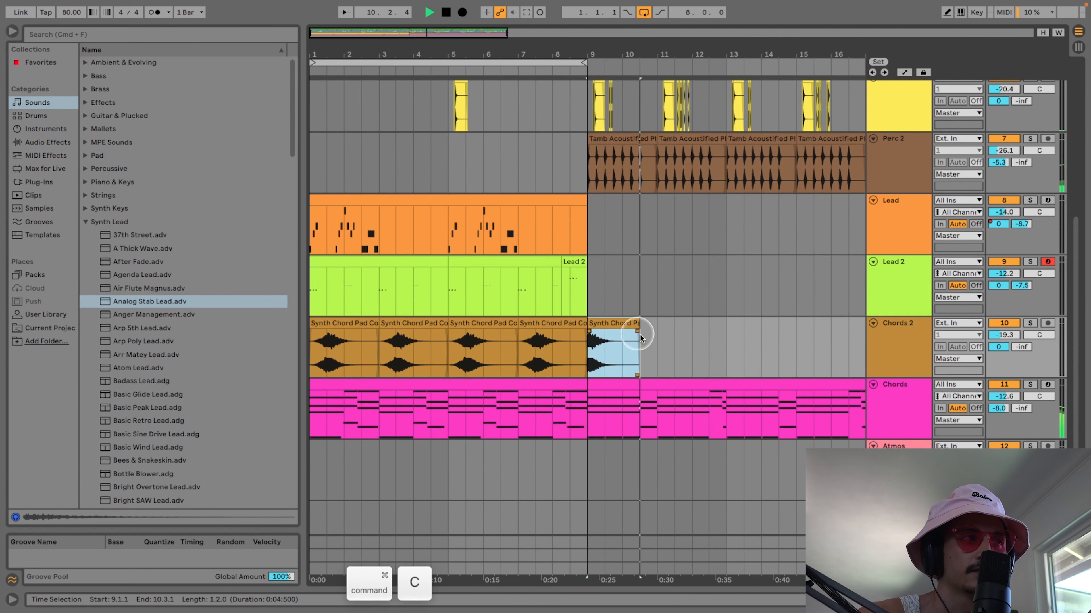
{"action": "key", "text": "super+v"}
{"action": "key", "text": "space"}
{"action": "double_click", "coordinate": [649, 326]}
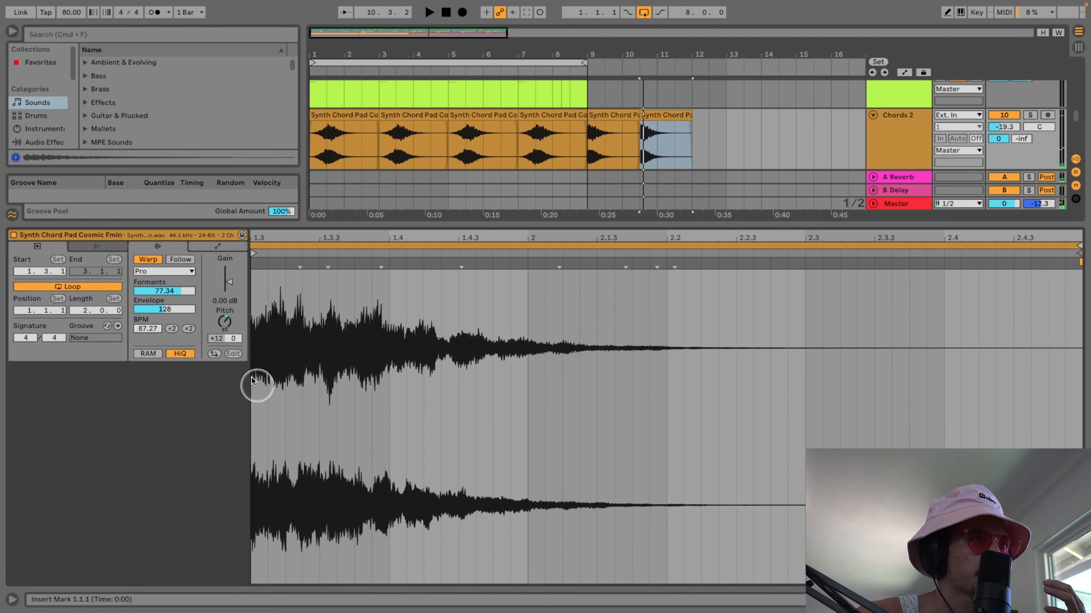
- Lower the transposition of the Chords 2 copy at 10.3 step by step to 0 semitones while auditioning it
{"action": "key", "text": "space"}
{"action": "scroll", "coordinate": [229, 326], "scroll_direction": "down", "scroll_amount": 2}
{"action": "key", "text": "space"}
{"action": "scroll", "coordinate": [229, 327], "scroll_direction": "down", "scroll_amount": 5}
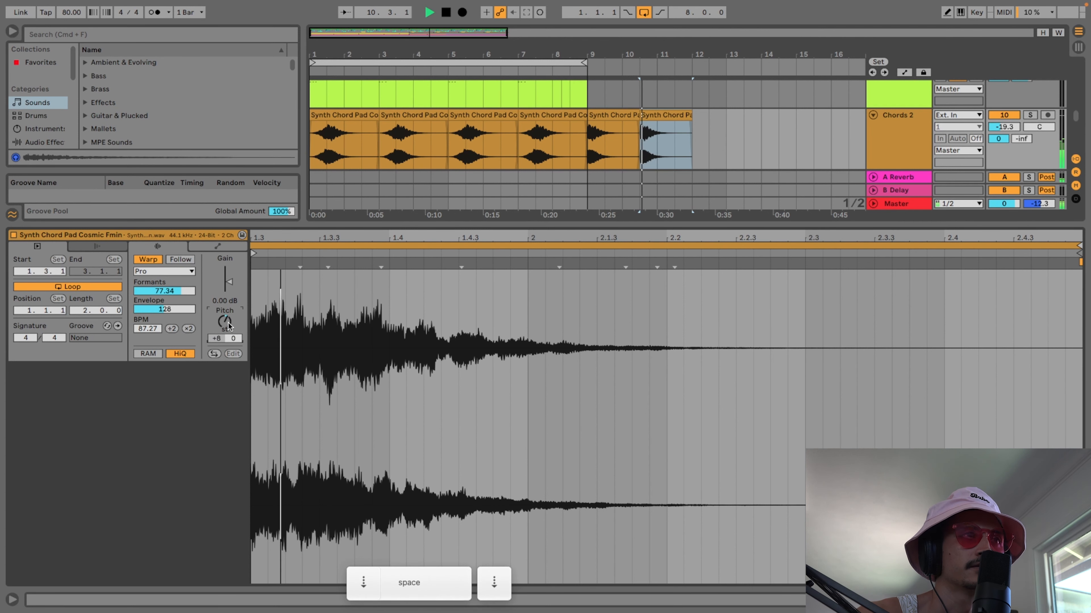
{"action": "key", "text": "space"}
{"action": "key", "text": "space"}
{"action": "key", "text": "Down"}
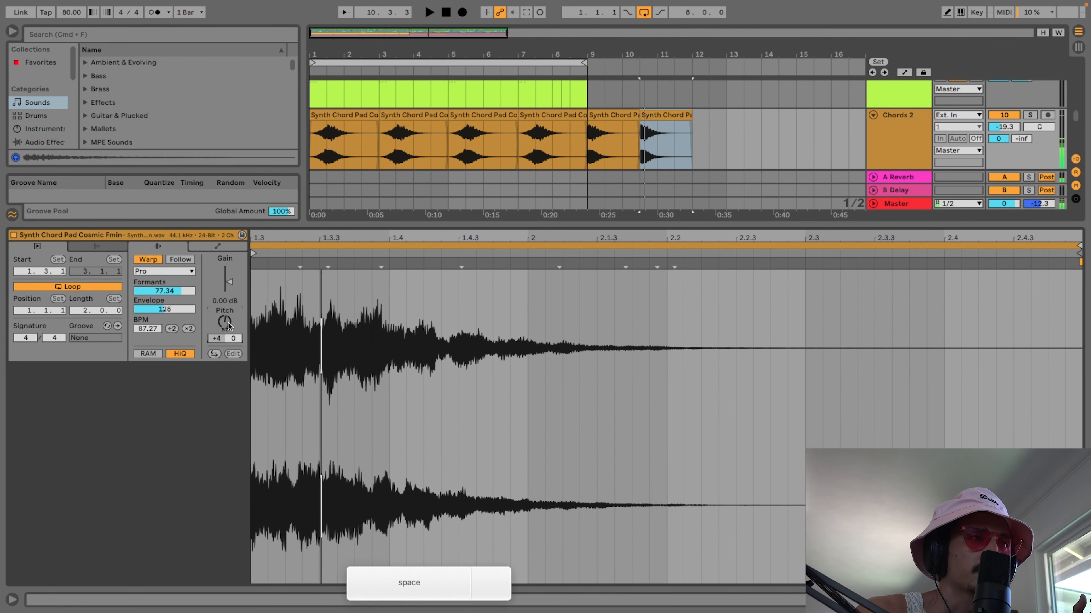
{"action": "key", "text": "space"}
{"action": "key", "text": "Down"}
{"action": "key", "text": "space"}
{"action": "key", "text": "space"}
{"action": "key", "text": "space"}
{"action": "key", "text": "Down"}
{"action": "key", "text": "space"}
{"action": "key", "text": "Down"}
{"action": "key", "text": "space"}
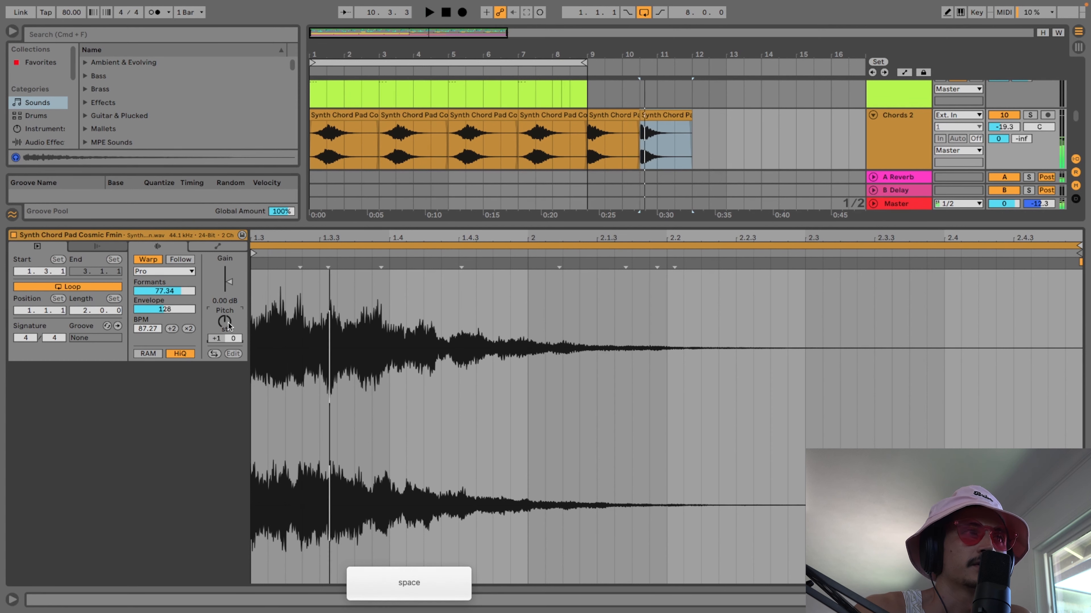
{"action": "key", "text": "space"}
{"action": "key", "text": "Down"}
{"action": "key", "text": "space"}
{"action": "key", "text": "space"}
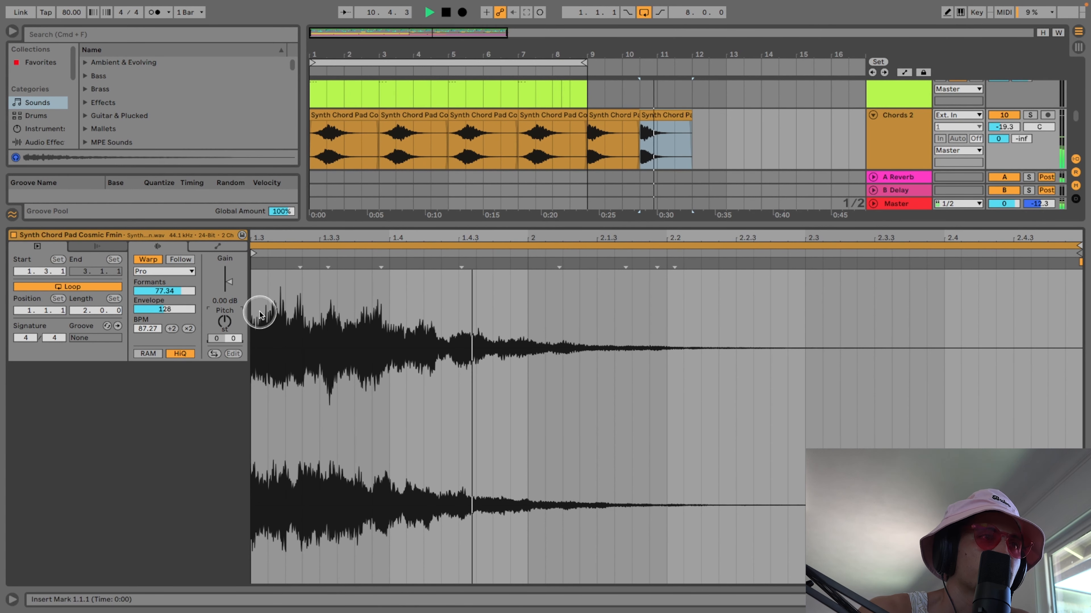
{"action": "key", "text": "space"}
- Play the Chords 2 section from bar 9 and delete the clip copy at 10.3
{"action": "double_click", "coordinate": [500, 224]}
{"action": "left_click", "coordinate": [606, 196]}
{"action": "left_click", "coordinate": [609, 200]}
{"action": "key", "text": "space"}
{"action": "double_click", "coordinate": [659, 204]}
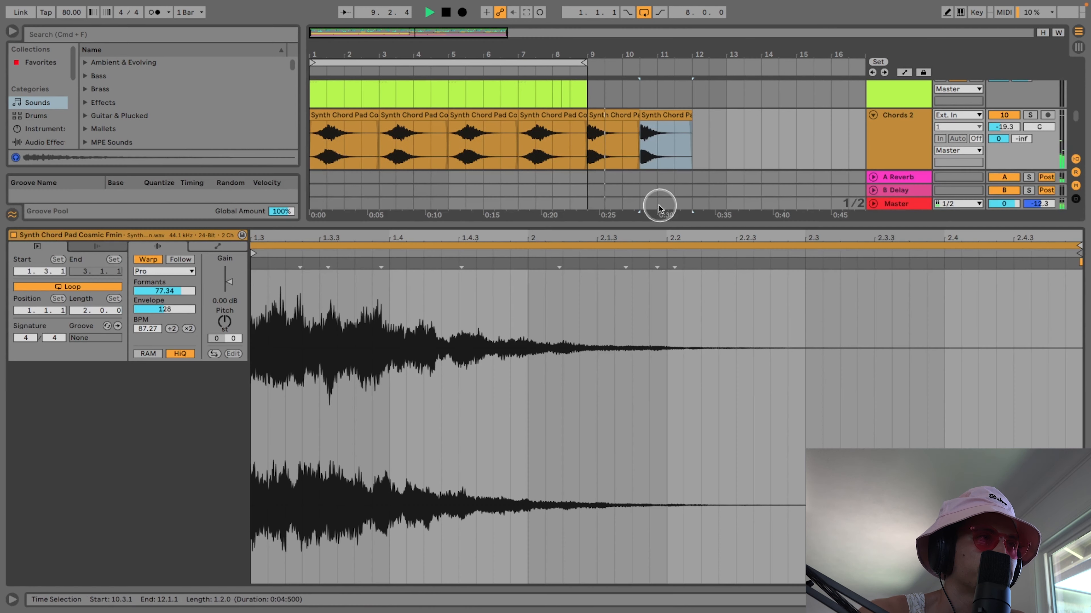
{"action": "key", "text": "BackSpace"}
- Paste copies of the trimmed Chords 2 clip from bar 9 at bars 11, 13 and 15
{"action": "left_click", "coordinate": [630, 116]}
{"action": "key", "text": "cmd+c"}
{"action": "left_click", "coordinate": [657, 158]}
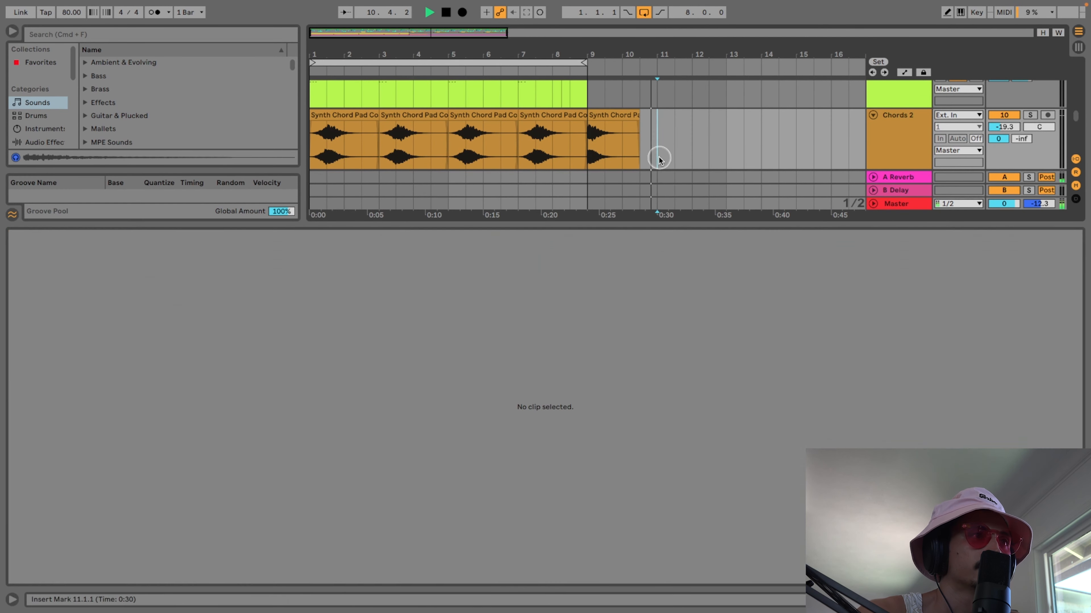
{"action": "key", "text": "cmd+v"}
{"action": "key", "text": "cmd+alt+l"}
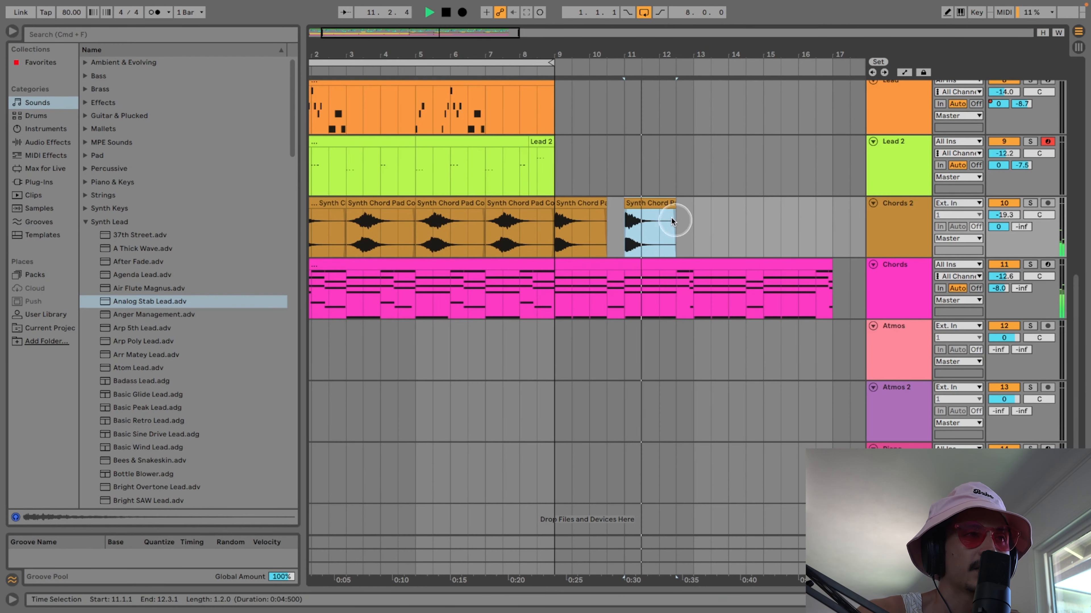
{"action": "key", "text": "cmd+c"}
{"action": "left_click", "coordinate": [697, 219]}
{"action": "key", "text": "cmd+v"}
{"action": "left_click", "coordinate": [763, 222]}
{"action": "key", "text": "cmd+v"}
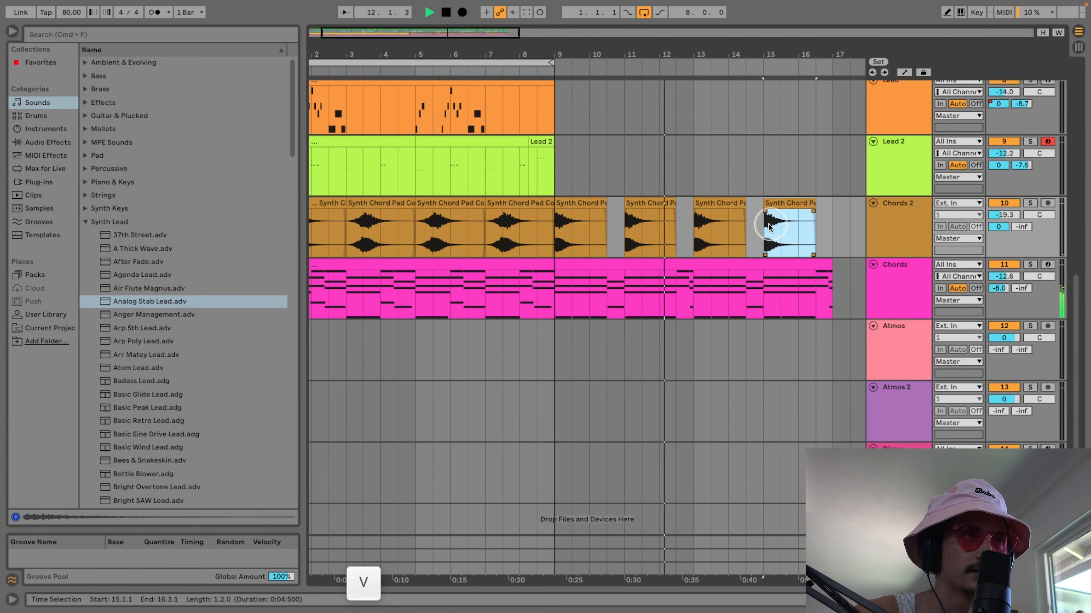
- Loop bars 9 to 17 across the new Chords 2 section and listen to it
{"action": "left_click_drag", "start_coordinate": [548, 222], "coordinate": [825, 210]}
{"action": "key", "text": "cmd+l"}
{"action": "scroll", "coordinate": [738, 209], "scroll_direction": "up", "scroll_amount": 3}
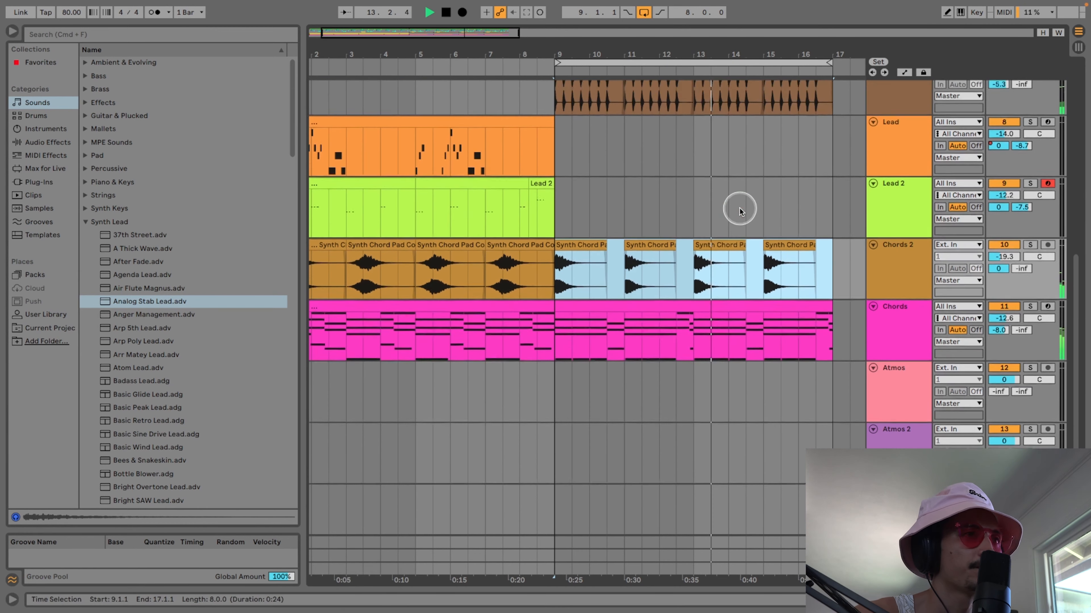
{"action": "scroll", "coordinate": [728, 220], "scroll_direction": "up", "scroll_amount": 4}
{"action": "scroll", "coordinate": [723, 224], "scroll_direction": "left", "scroll_amount": 2}
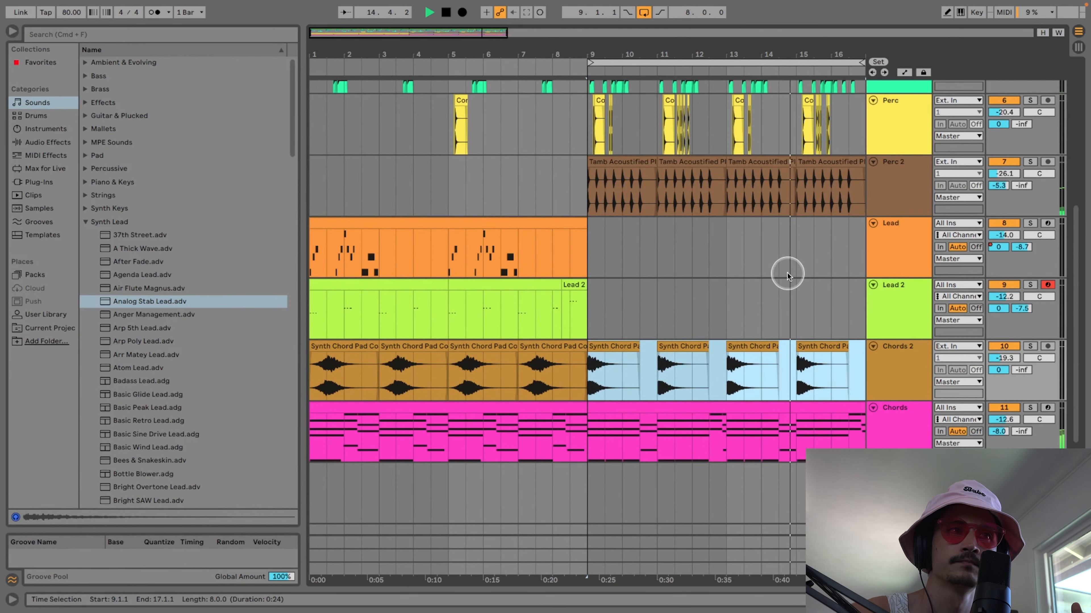
- Copy Lead 2's opening half-bar phrase from bar 1 and paste it at 9.1, 9.3 and 10.1
{"action": "left_click", "coordinate": [316, 300]}
{"action": "key", "text": "c"}
{"action": "left_click", "coordinate": [591, 308]}
{"action": "key", "text": "super+v"}
{"action": "key", "text": "space"}
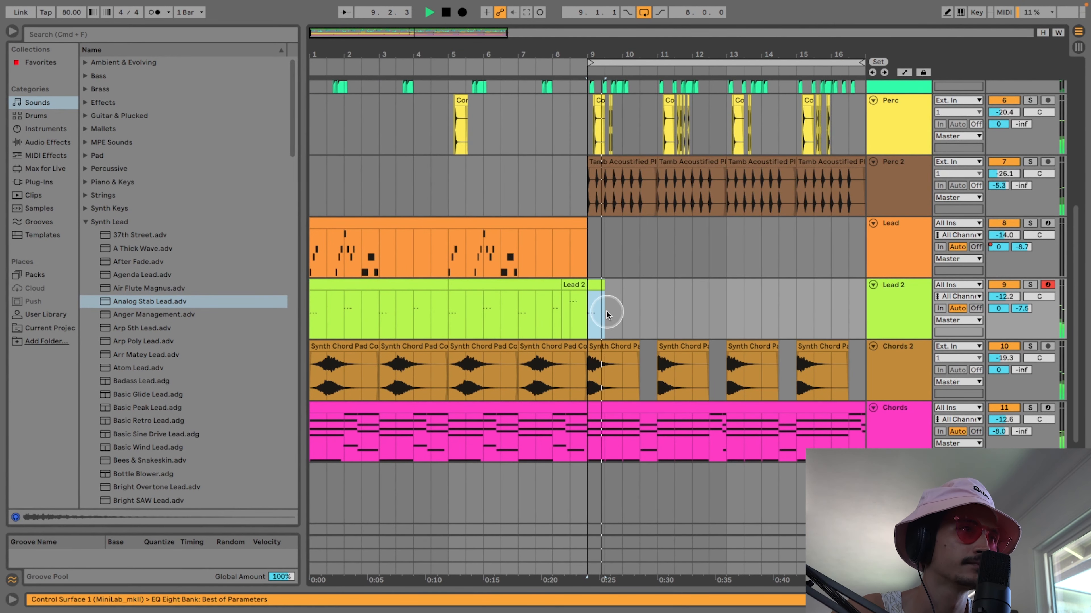
{"action": "key", "text": "super+v"}
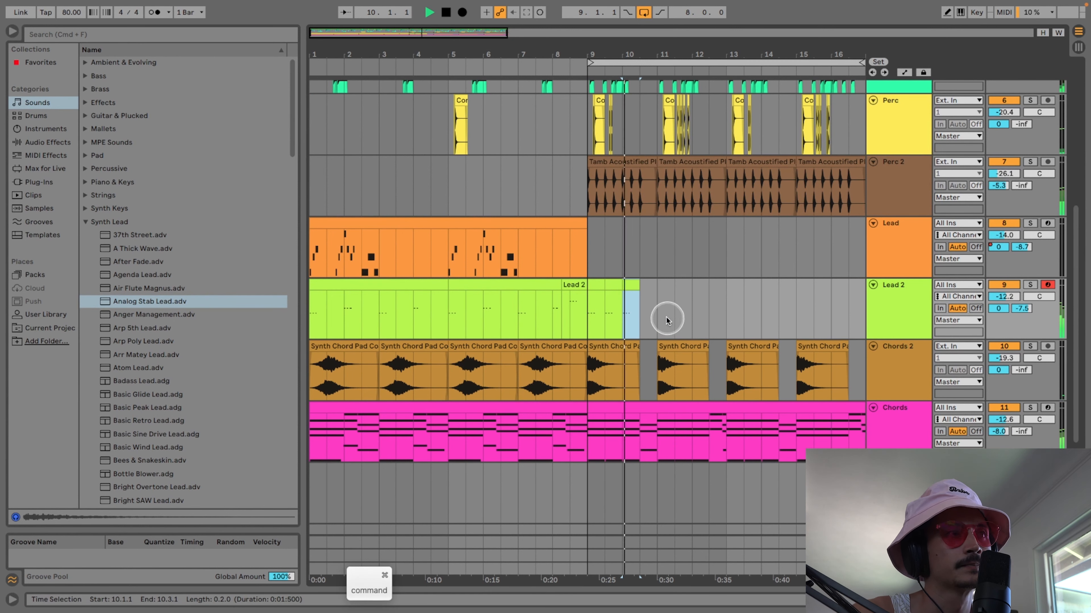
{"action": "key", "text": "space"}
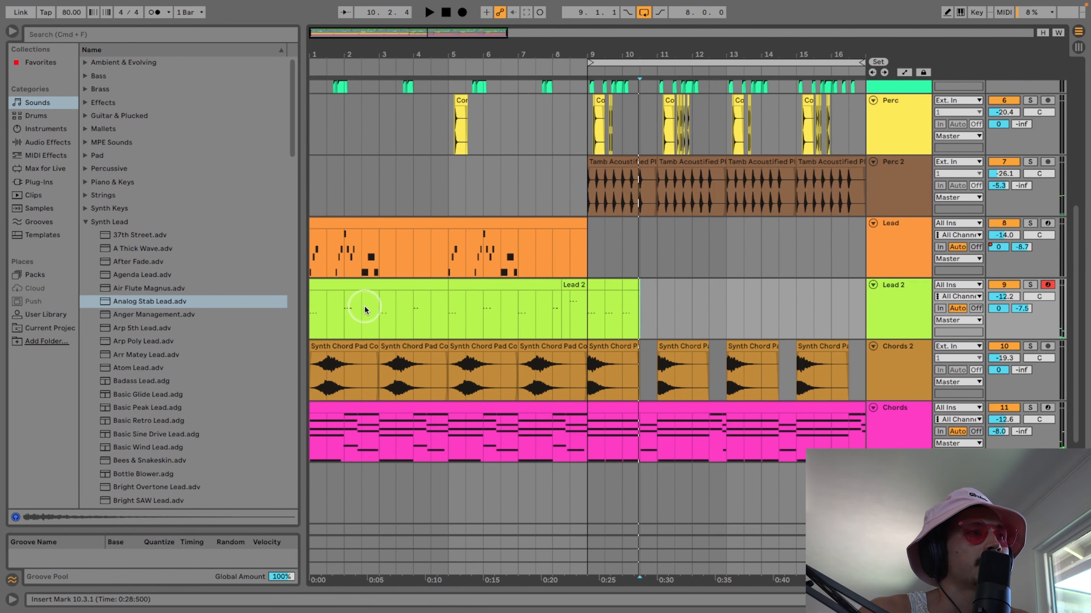
- Copy Lead 2's phrase from 8.3 to 9.1, paste it at 10.3 and play it back
{"action": "left_click_drag", "start_coordinate": [351, 312], "coordinate": [362, 312]}
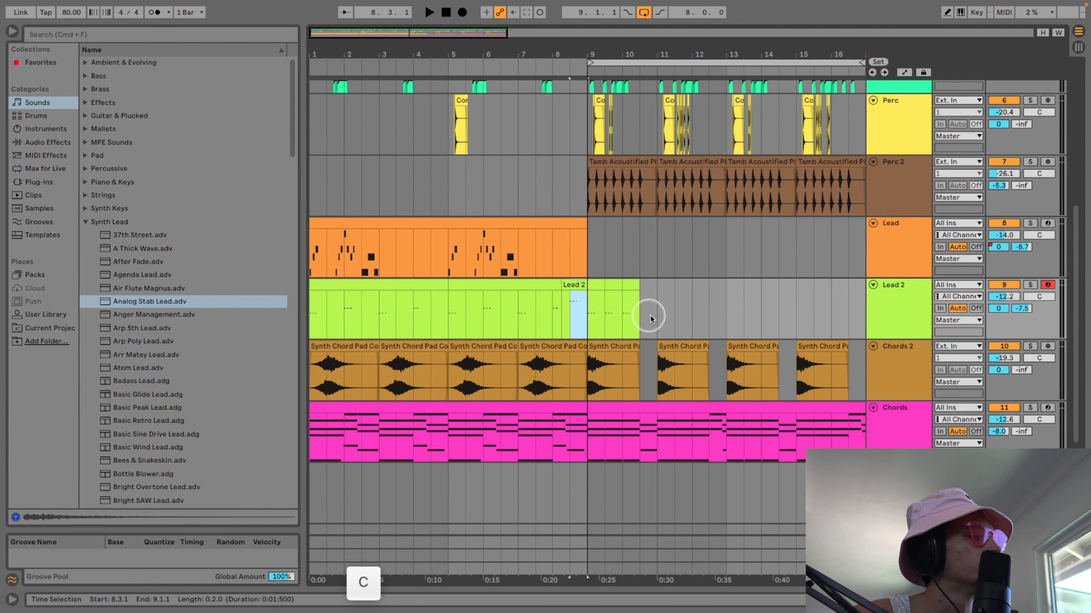
{"action": "key", "text": "super+v"}
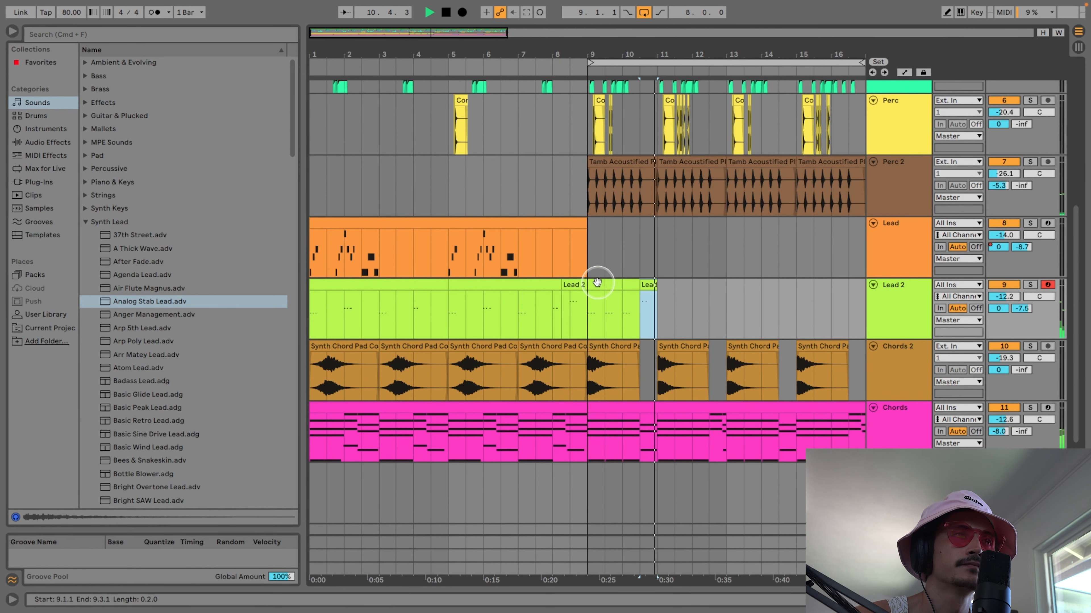
{"action": "key", "text": "space"}
- Duplicate the two-bar Lead 2 section from bars 9 and 10 to bar 11 and play it back
{"action": "left_click", "coordinate": [650, 286], "text": "shift"}
{"action": "key", "text": "super+d"}
{"action": "key", "text": "space"}
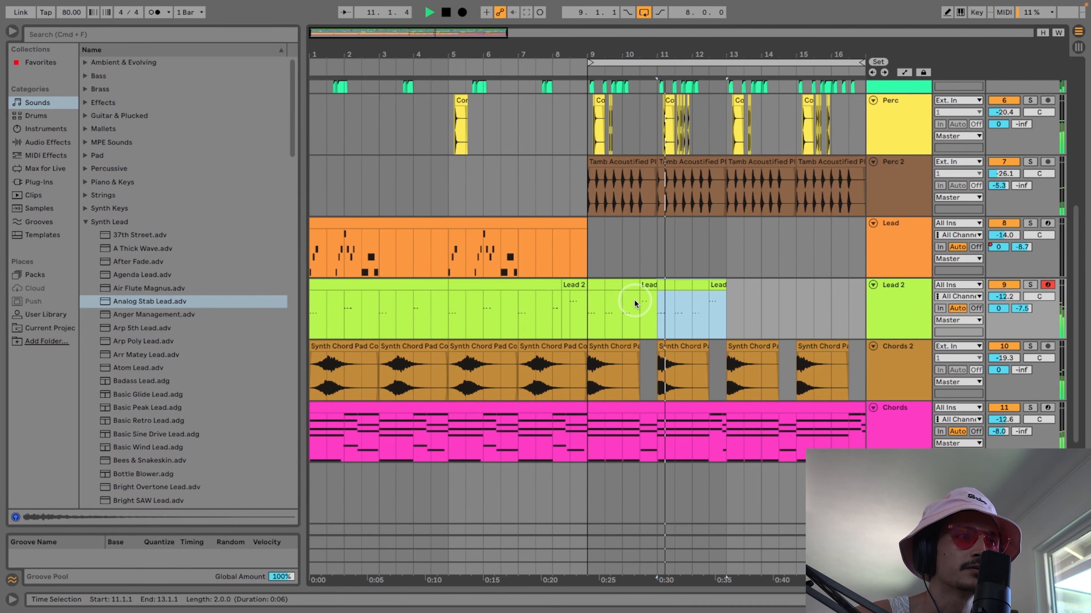
{"action": "key", "text": "space"}
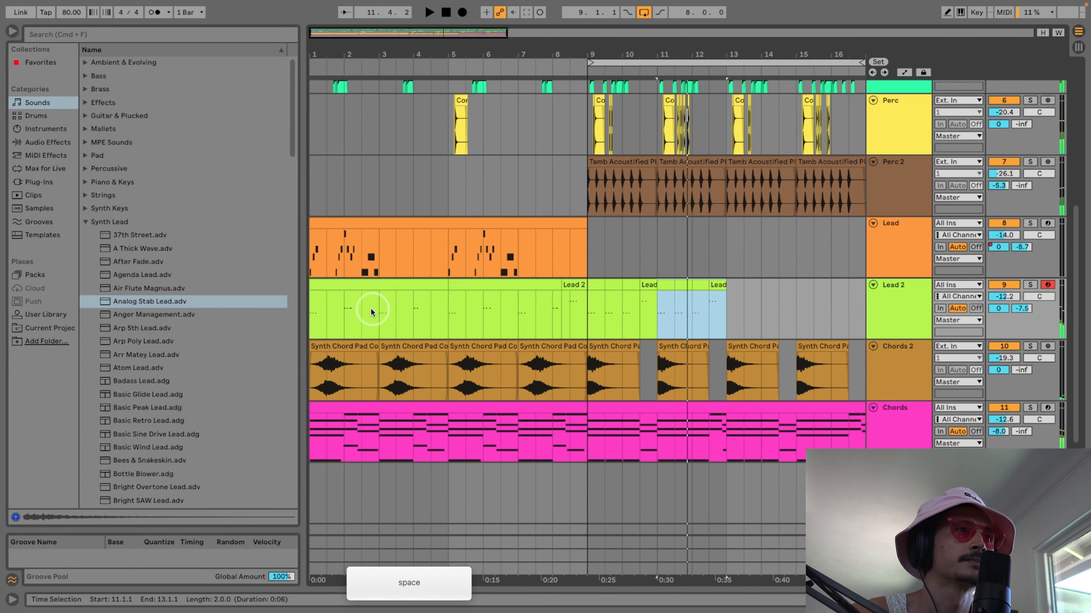
- Copy Lead 2's half-bar phrase from bar 2, paste it over the second half of bar 12 and check it
{"action": "left_click", "coordinate": [353, 309]}
{"action": "key", "text": "super+c"}
{"action": "left_click", "coordinate": [709, 309]}
{"action": "key", "text": "super+v"}
{"action": "key", "text": "space"}
{"action": "key", "text": "space"}
- Duplicate the four-bar Lead 2 section from bars 9 to 12 to bar 13
{"action": "left_click", "coordinate": [590, 308]}
{"action": "key", "text": "space"}
{"action": "left_click", "coordinate": [730, 294], "text": "shift"}
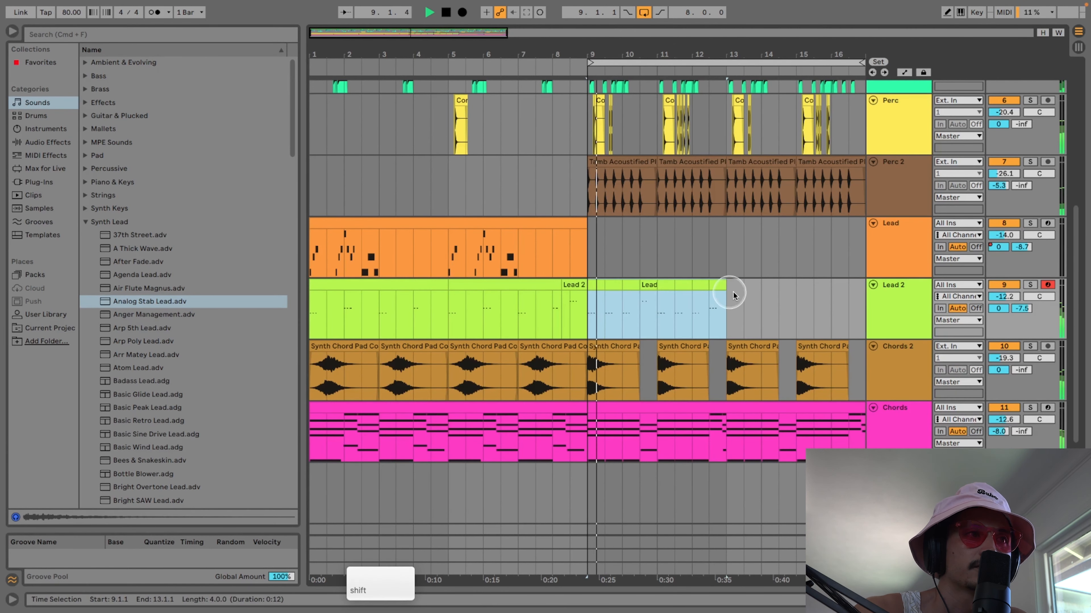
{"action": "key", "text": "super+d"}
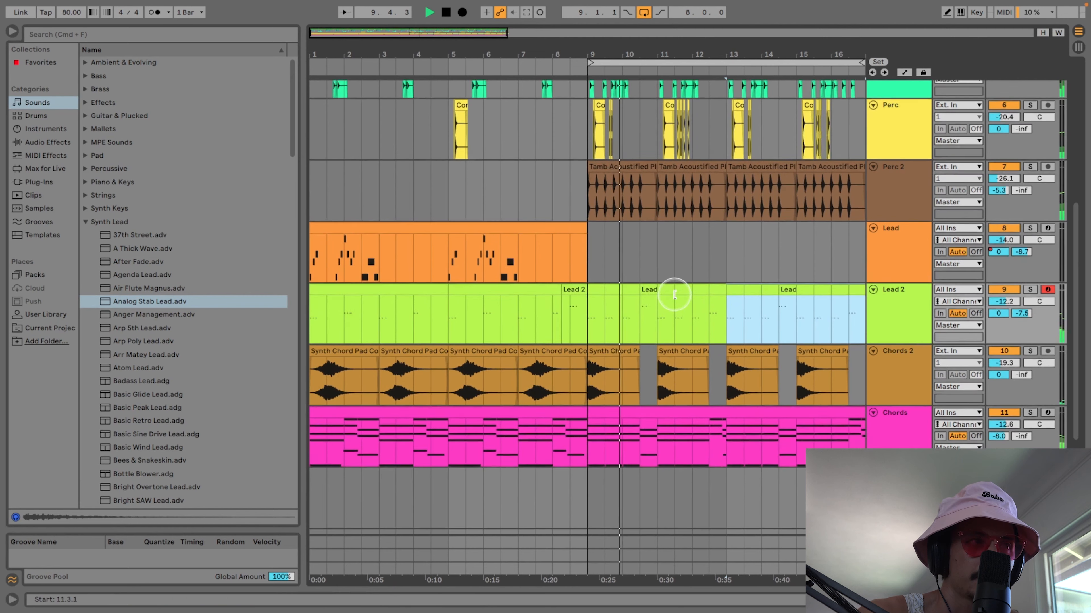
- Select Lead 2's clips across bars 9 to 16 and delete them
{"action": "scroll", "coordinate": [674, 295], "scroll_direction": "up", "scroll_amount": 5}
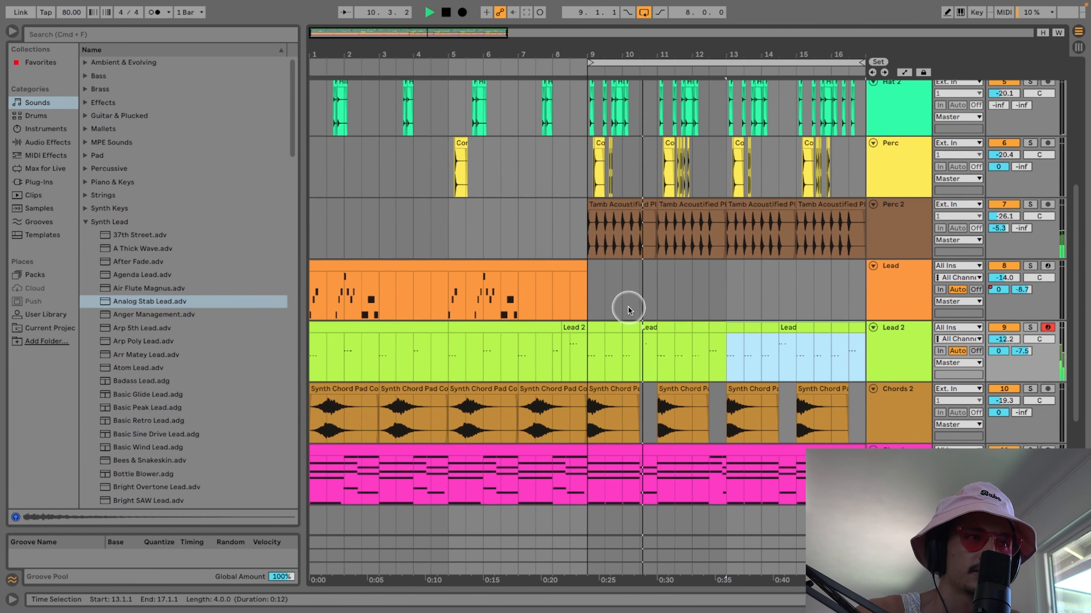
{"action": "left_click", "coordinate": [594, 332]}
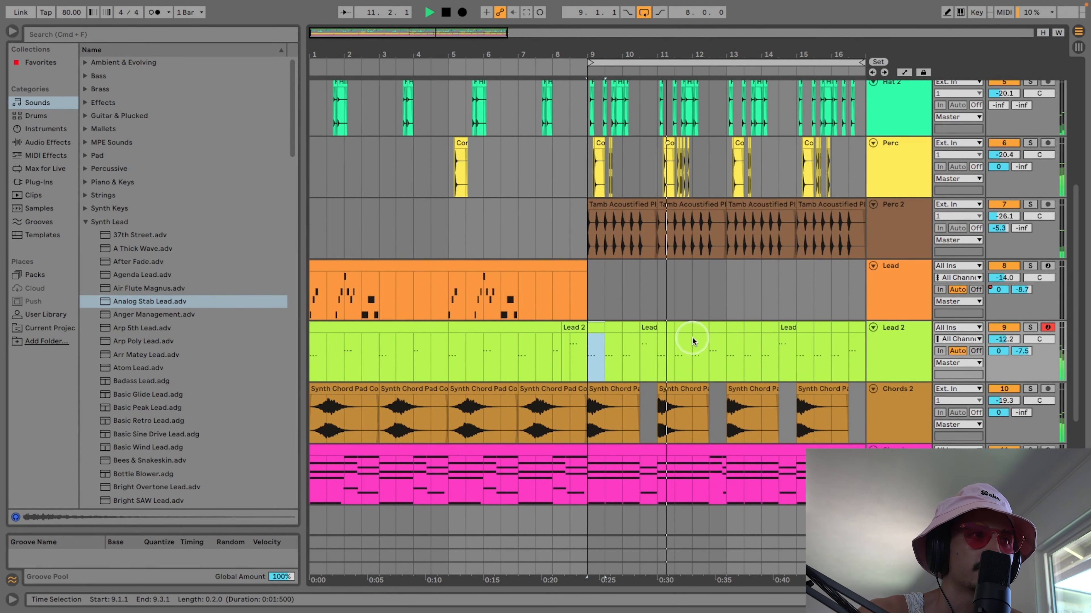
{"action": "scroll", "coordinate": [692, 341], "scroll_direction": "right", "scroll_amount": 2}
{"action": "left_click", "coordinate": [643, 335]}
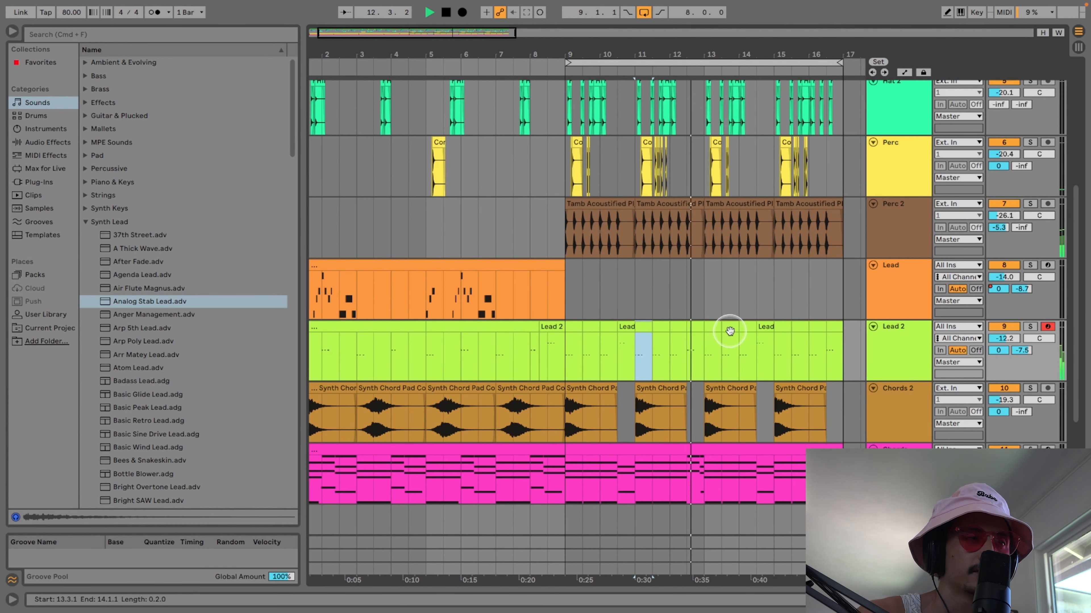
{"action": "left_click", "coordinate": [684, 328], "text": "shift"}
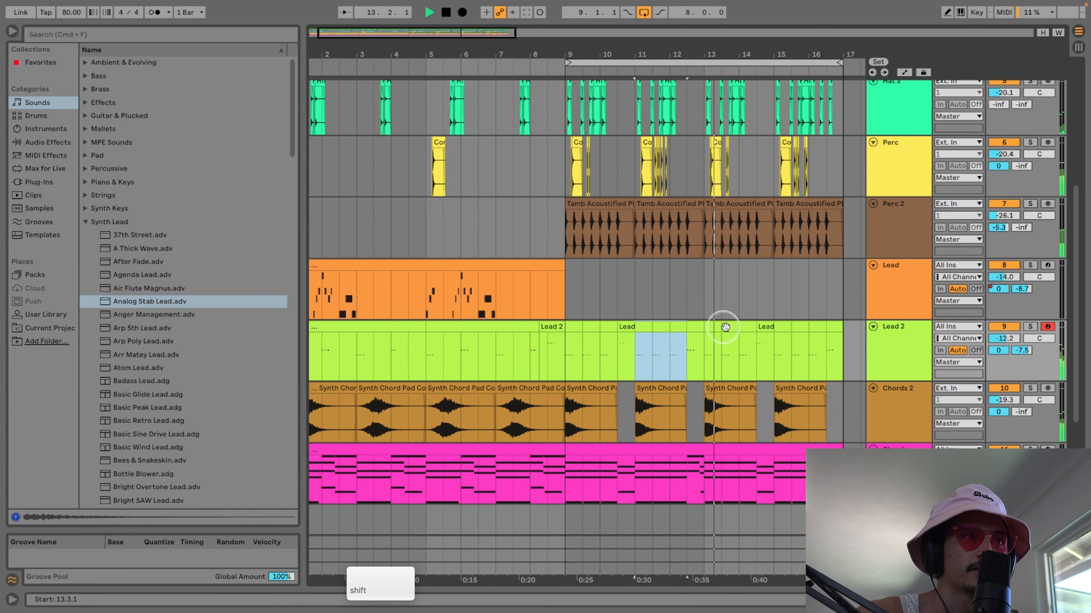
{"action": "left_click", "coordinate": [579, 325]}
{"action": "left_click", "coordinate": [833, 325], "text": "shift"}
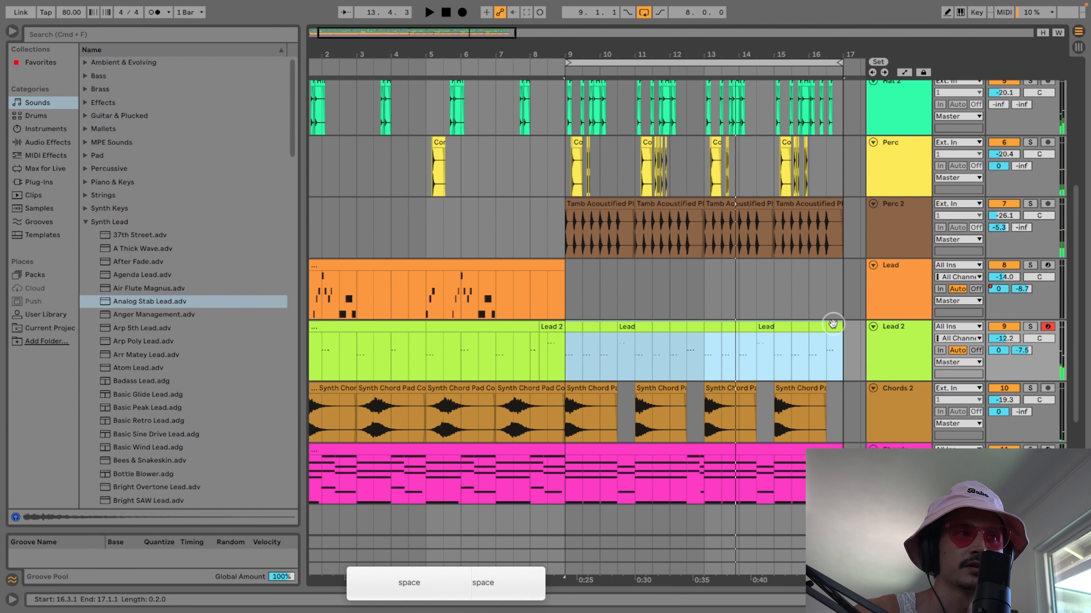
{"action": "key", "text": "BackSpace"}
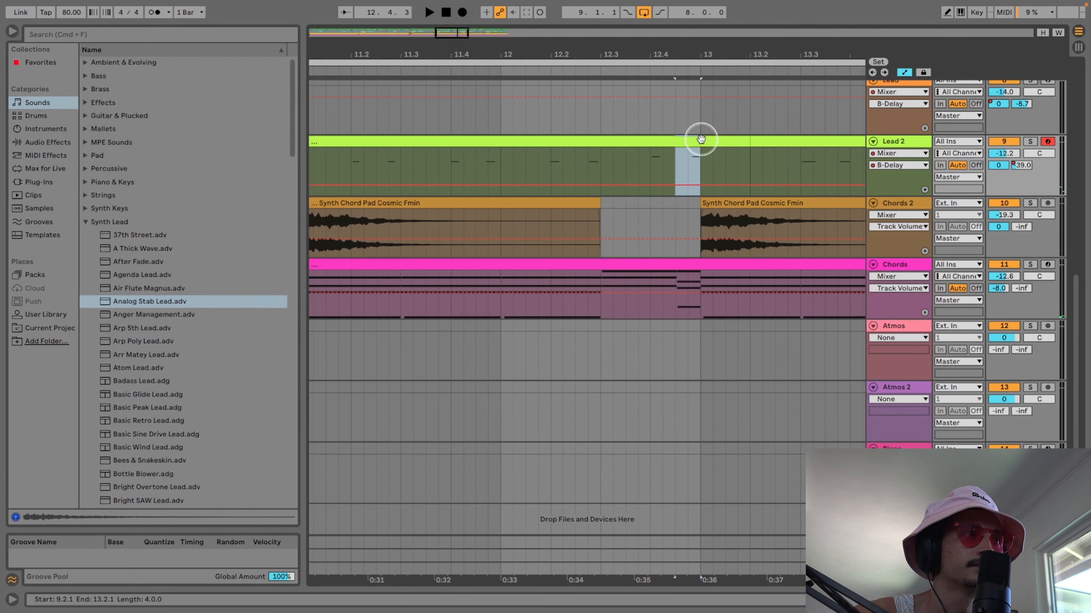
- Deactivate Lead 2's short segment from 12.4.3 to 13.1.1 and play the section back
{"action": "key", "text": "0"}
{"action": "key", "text": "space"}
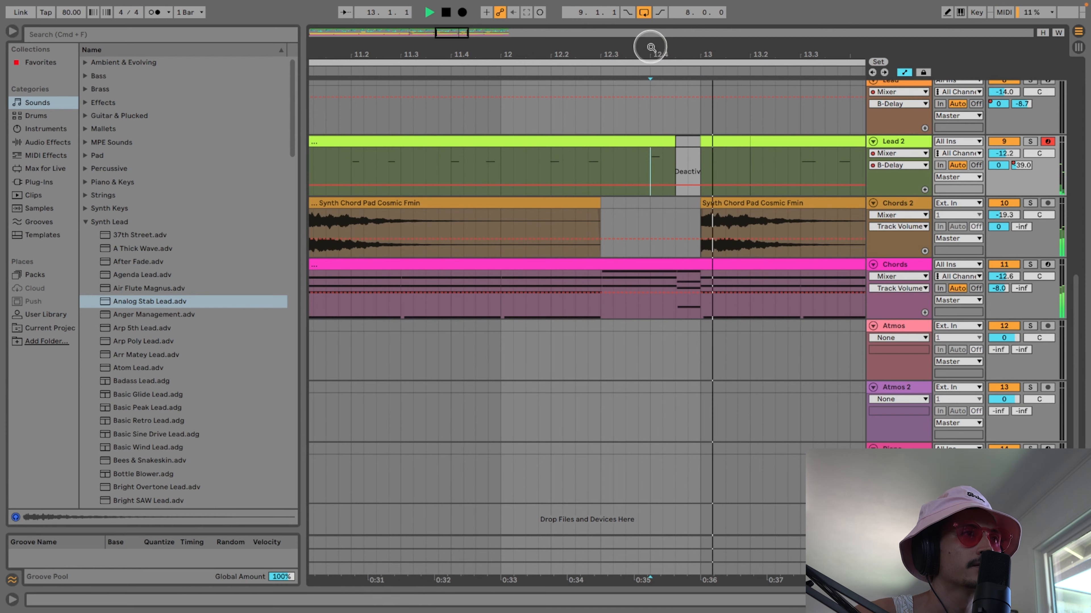
{"action": "key", "text": "minus"}
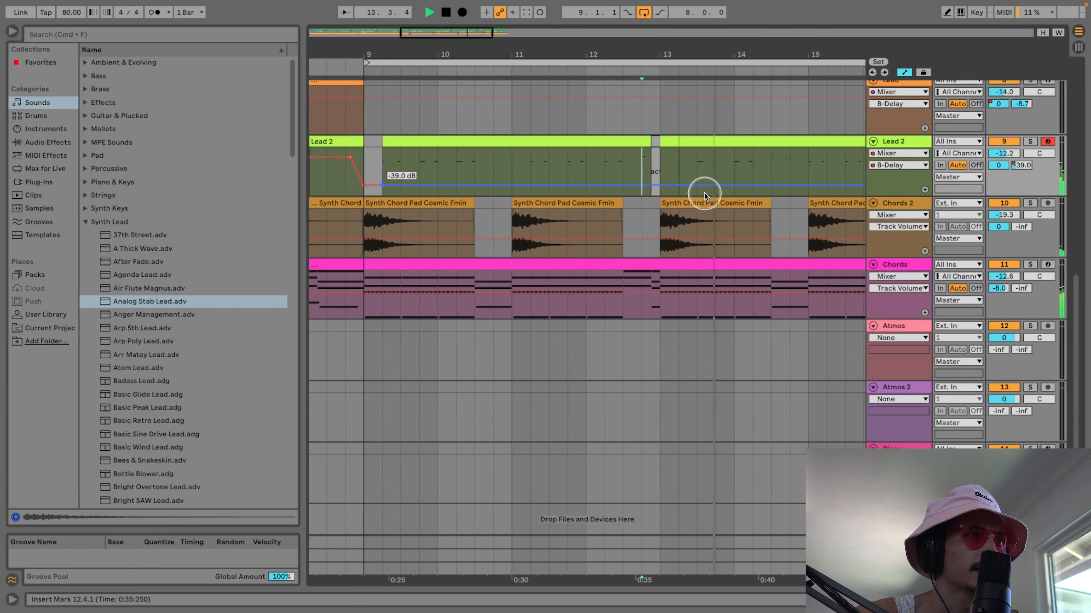
{"action": "key", "text": "minus"}
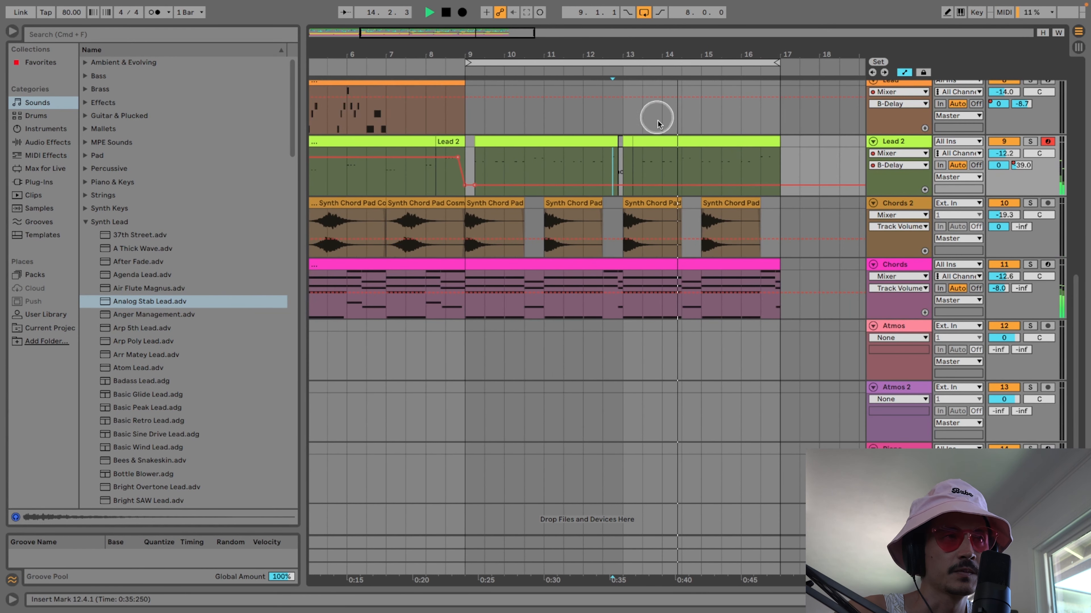
{"action": "key", "text": "space"}
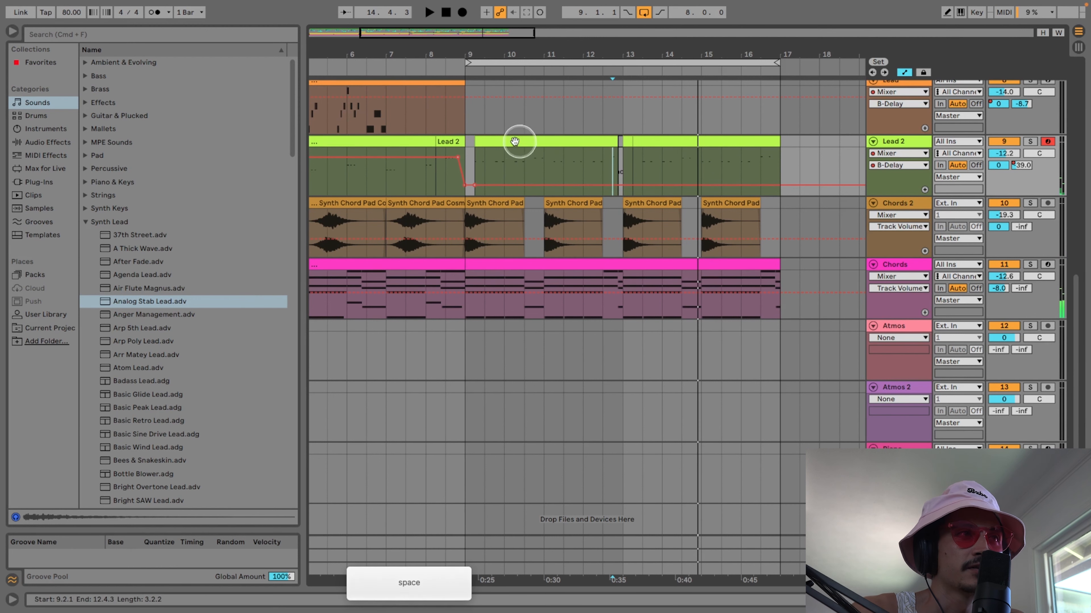
- Copy Lead 2's four bars from 9.1.1 to 13.1.1 and paste them over bars 13 to 16 during playback
{"action": "key", "text": "space"}
{"action": "left_click_drag", "start_coordinate": [466, 152], "coordinate": [625, 156]}
{"action": "key", "text": "super+c"}
{"action": "key", "text": "super+v"}
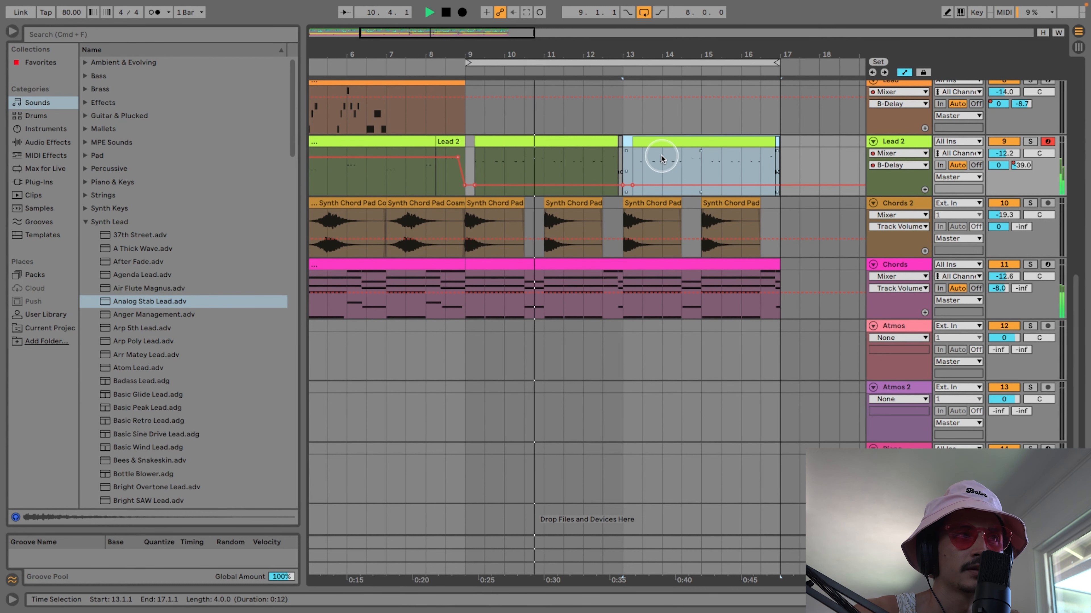
{"action": "left_click", "coordinate": [639, 141]}
{"action": "scroll", "coordinate": [674, 147], "scroll_direction": "left", "scroll_amount": 1}
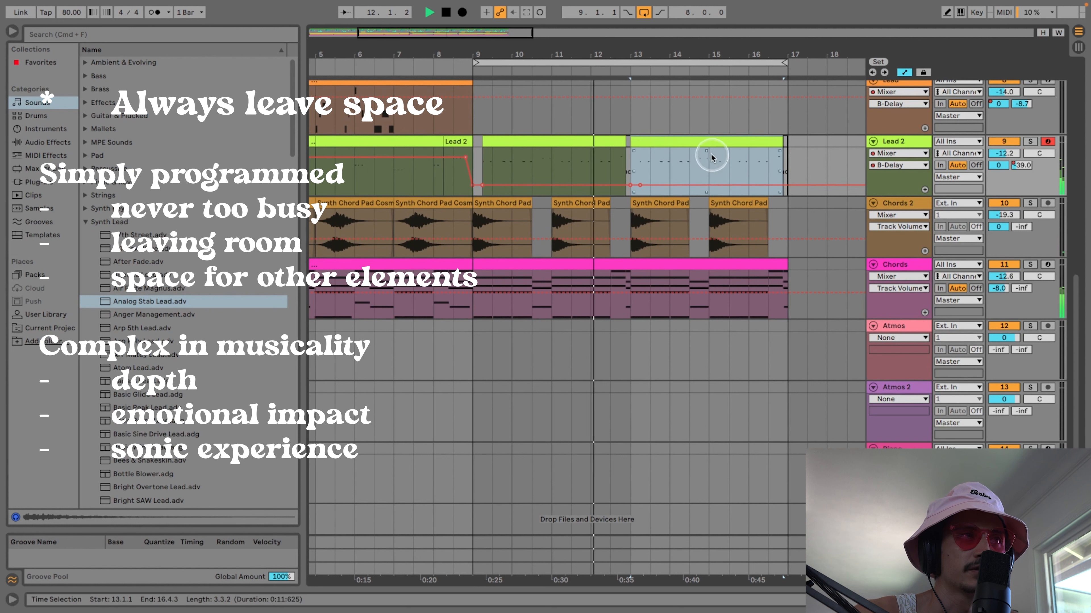
- Copy Lead 2's opening phrase from 9.1.1 to 10.3.1 and paste it at 11.1.1 and 15.1.1
{"action": "left_click", "coordinate": [578, 141]}
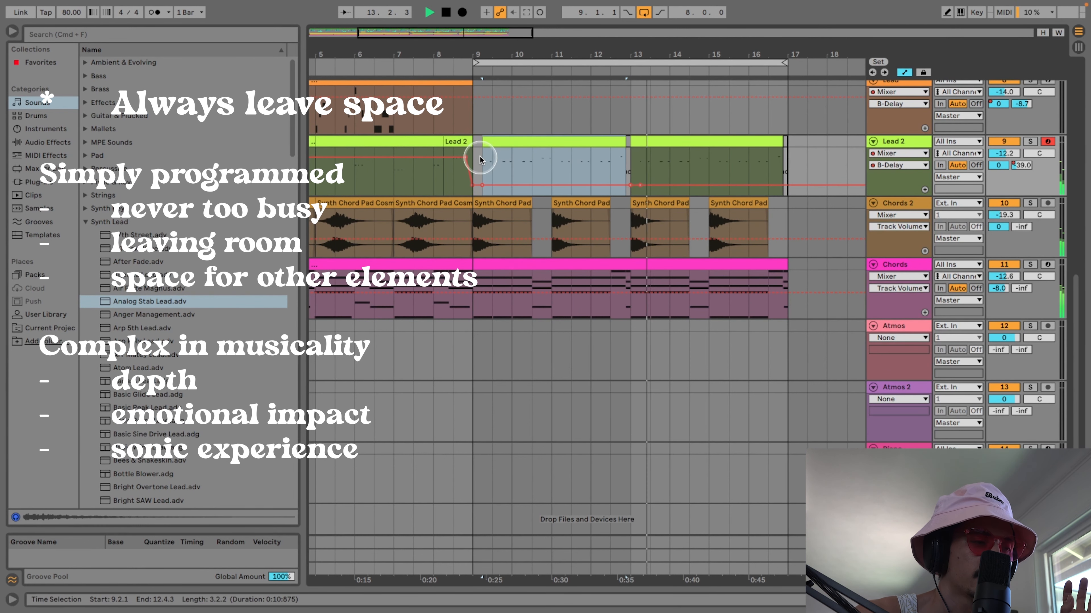
{"action": "left_click_drag", "start_coordinate": [478, 145], "coordinate": [531, 146]}
{"action": "key", "text": "c"}
{"action": "left_click", "coordinate": [552, 162]}
{"action": "key", "text": "super+v"}
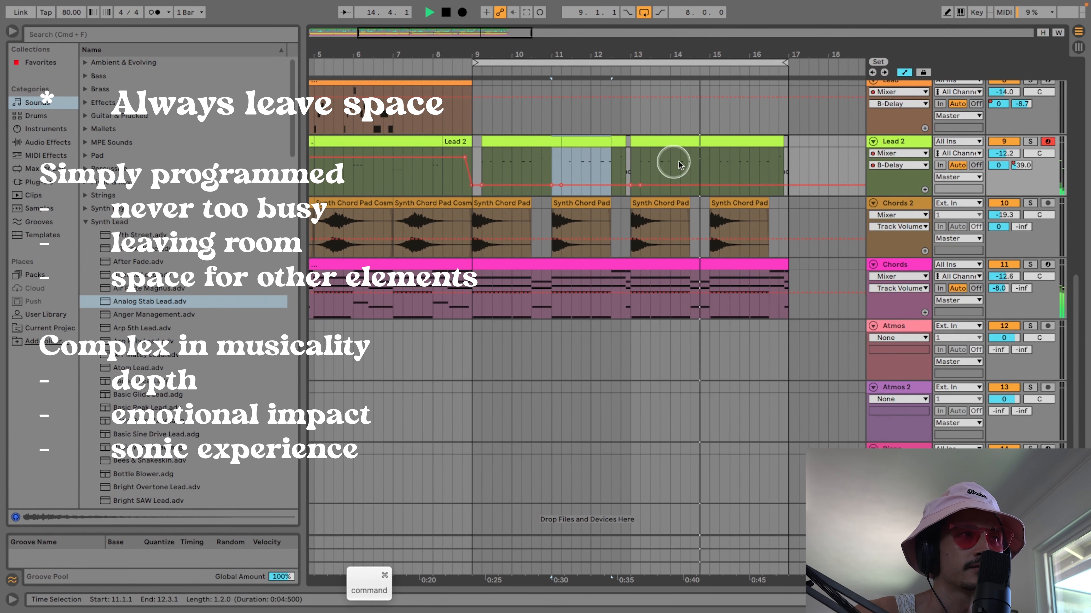
{"action": "left_click", "coordinate": [711, 165]}
{"action": "key", "text": "super+v"}
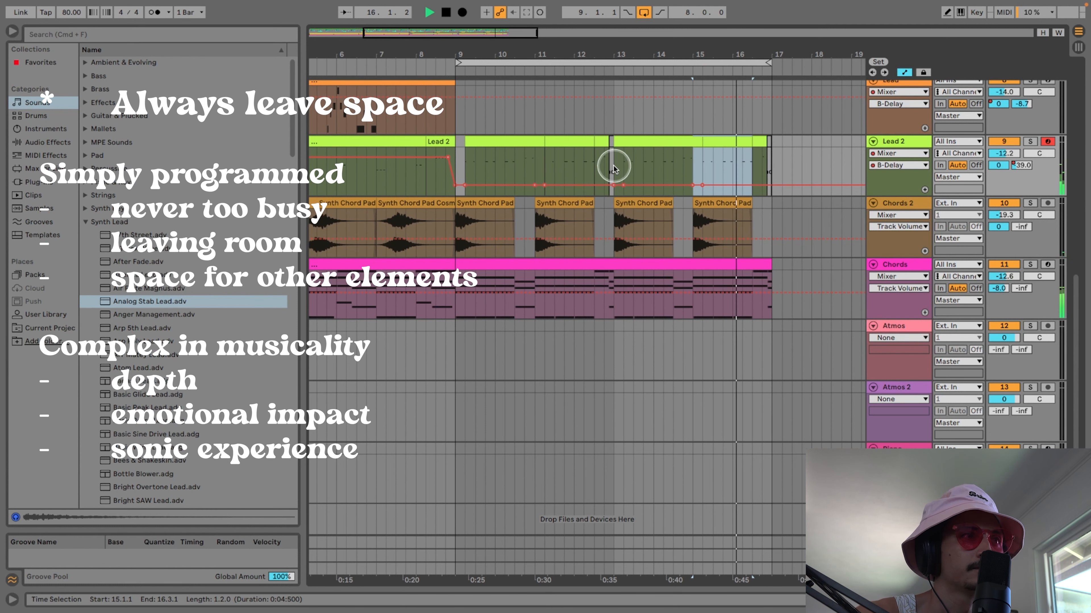
- Arm the Lead track for a new melody over the loop and capture the played notes as MIDI
{"action": "scroll", "coordinate": [689, 151], "scroll_direction": "up", "scroll_amount": 3}
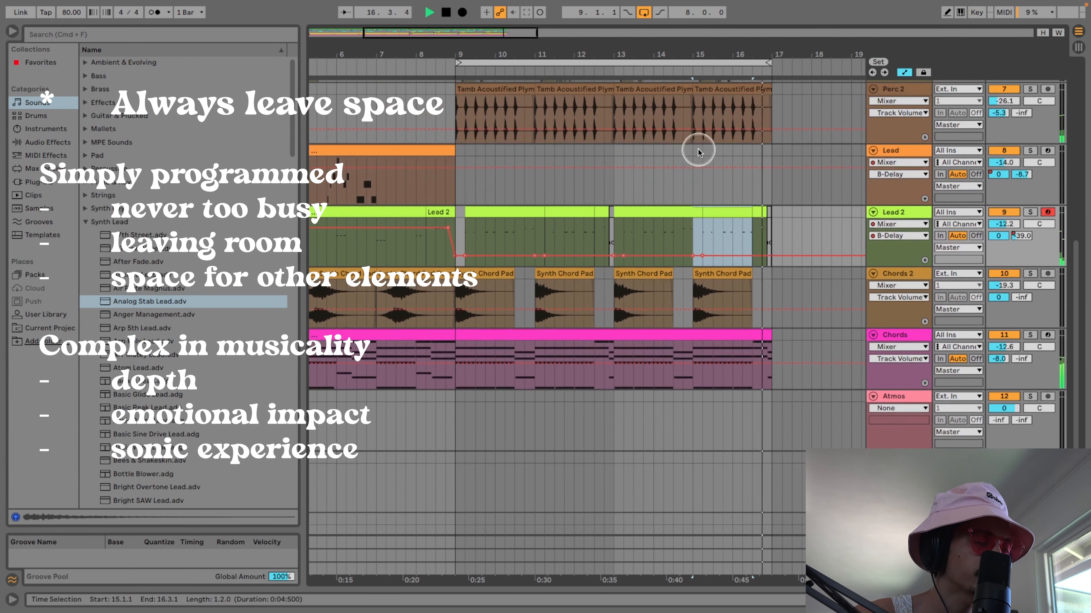
{"action": "left_click", "coordinate": [1032, 150]}
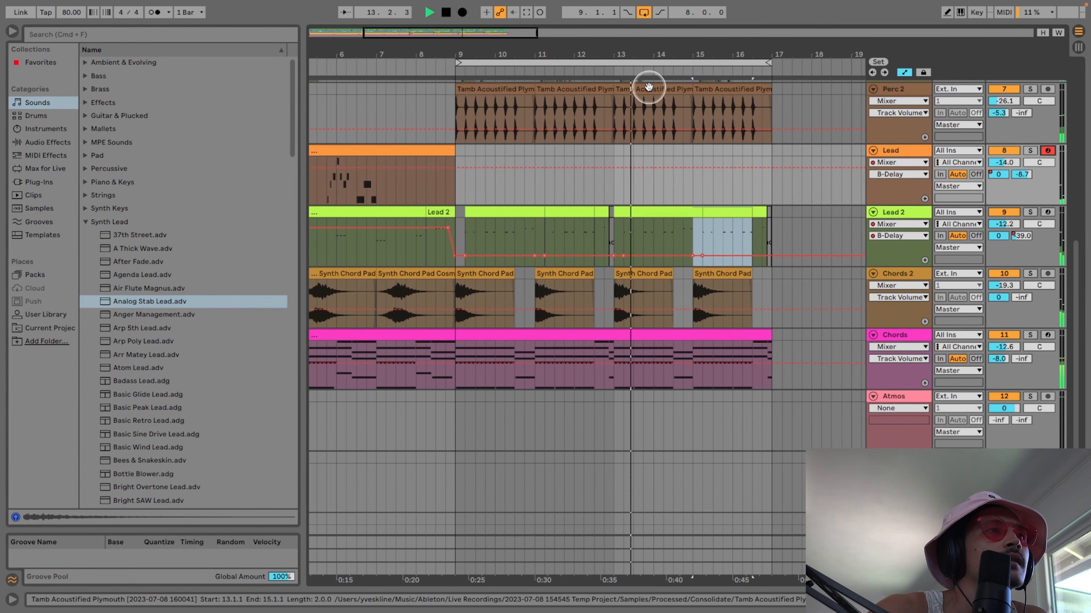
{"action": "left_click", "coordinate": [525, 13]}
- Select the captured Lead melody, move it to fill bars 9 to 16 and play it back
{"action": "key", "text": "space"}
{"action": "left_click", "coordinate": [553, 153]}
{"action": "left_click_drag", "start_coordinate": [540, 153], "coordinate": [687, 156]}
{"action": "left_click_drag", "start_coordinate": [616, 153], "coordinate": [470, 163]}
{"action": "key", "text": "space"}
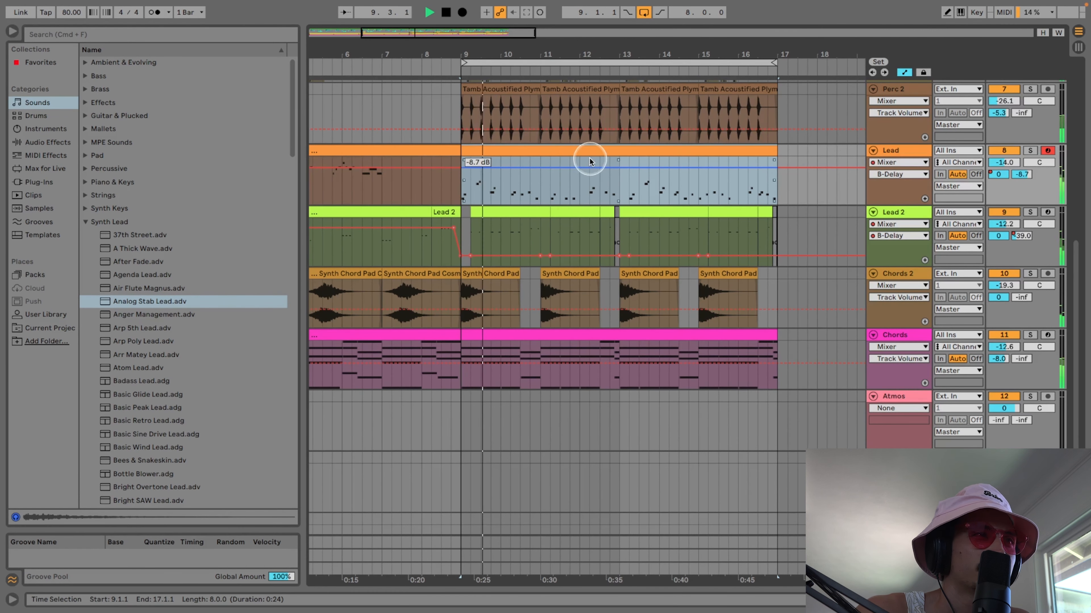
- Split the Lead melody clip at 13.1.1 and hide the automation lanes
{"action": "left_click", "coordinate": [619, 174]}
{"action": "key", "text": "super+e"}
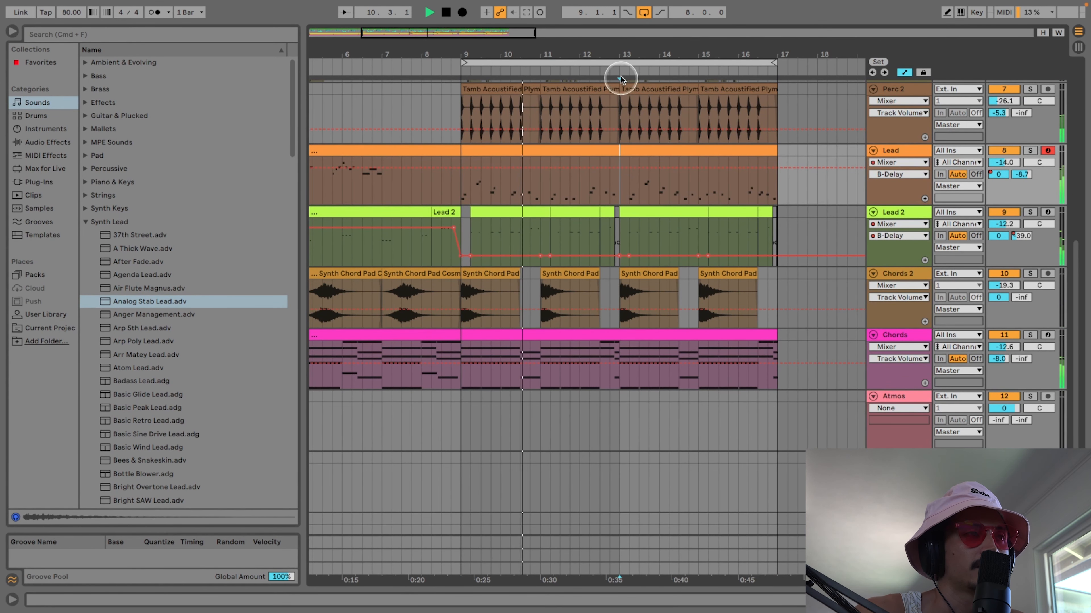
{"action": "left_click_drag", "start_coordinate": [626, 56], "coordinate": [626, 43]}
{"action": "left_click", "coordinate": [645, 154]}
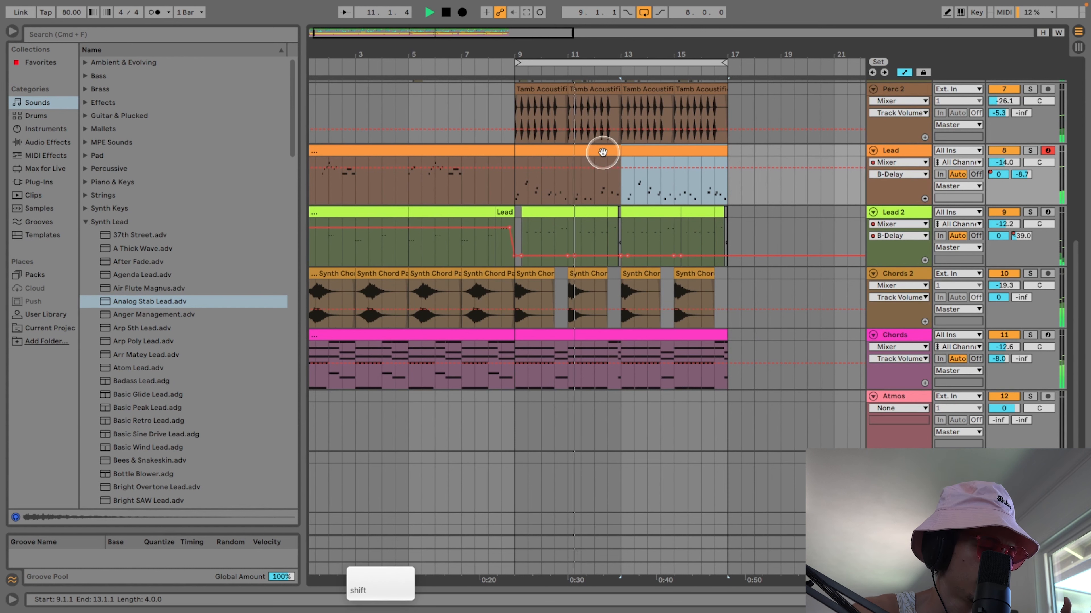
{"action": "left_click", "coordinate": [579, 151], "text": "shift"}
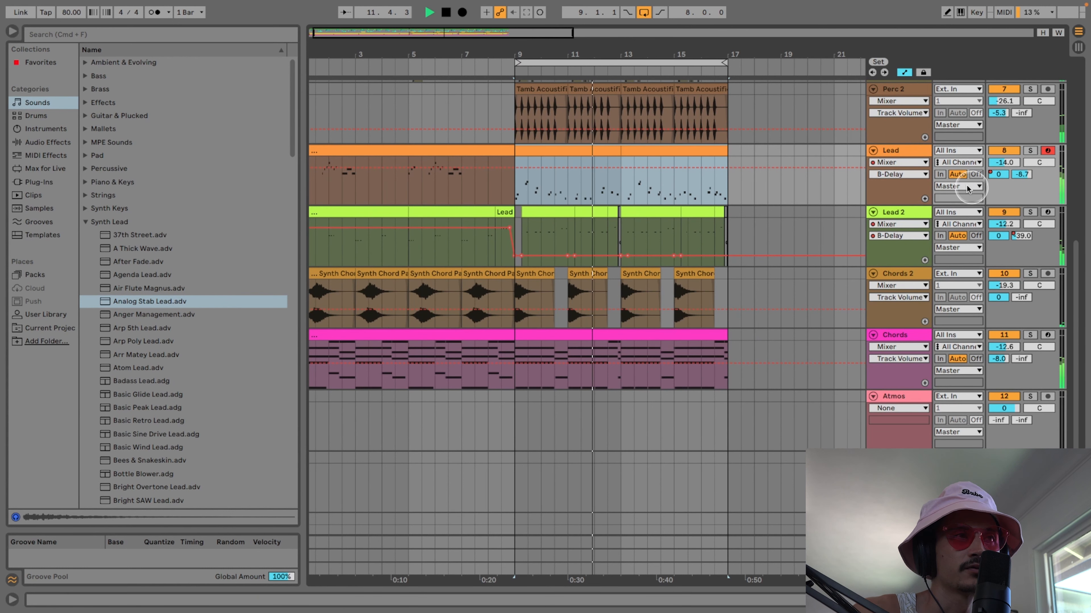
{"action": "left_click", "coordinate": [910, 151]}
{"action": "key", "text": "a"}
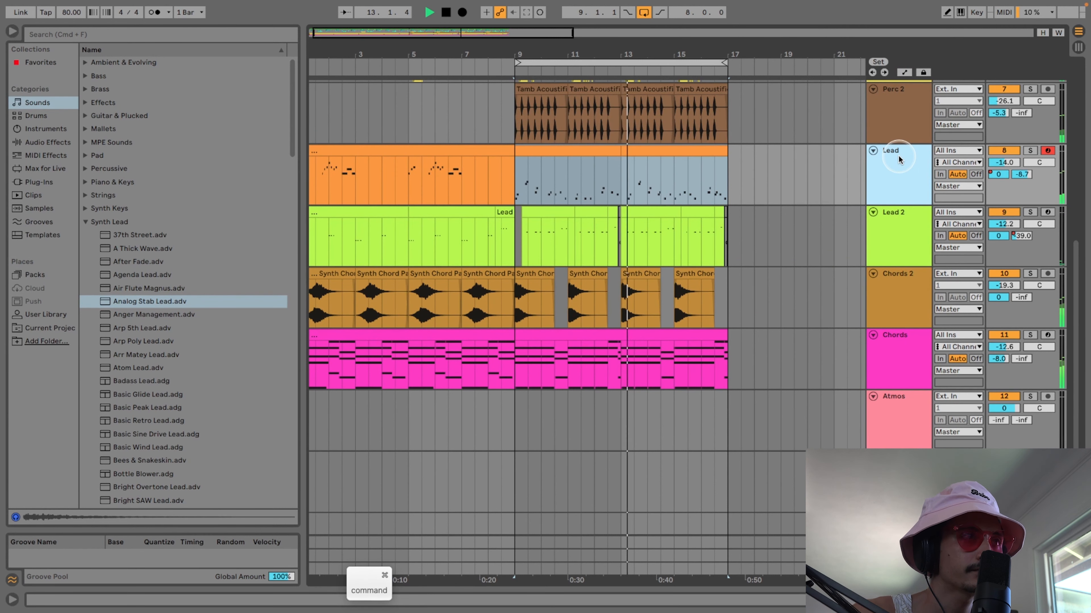
- Select both four-bar Lead clips and reposition them to start at 9.1.1
{"action": "left_click", "coordinate": [626, 155]}
{"action": "left_click", "coordinate": [599, 151], "text": "shift"}
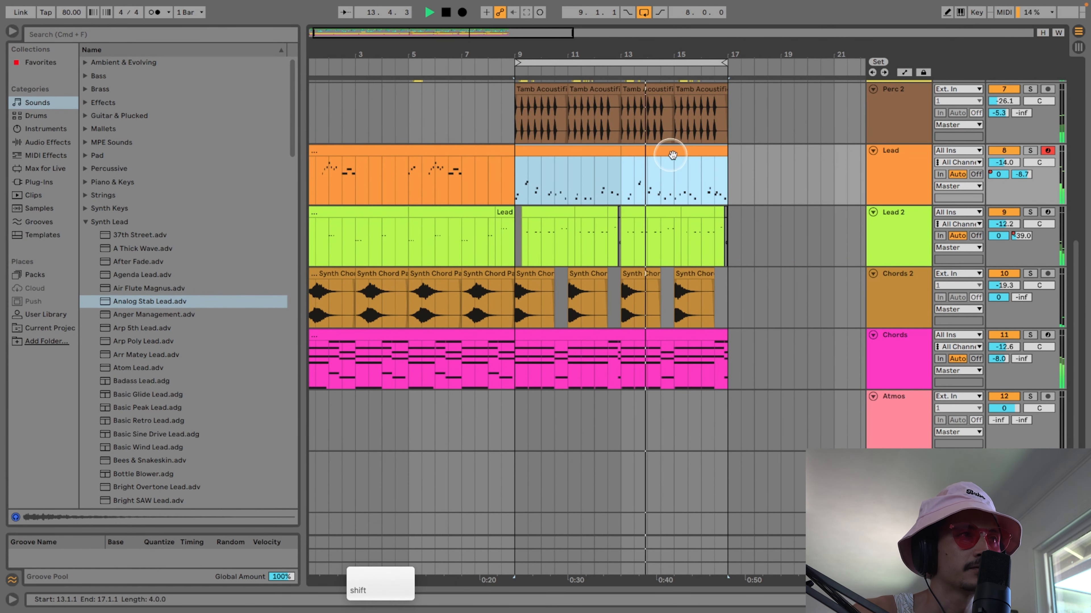
{"action": "left_click", "coordinate": [625, 153]}
{"action": "left_click", "coordinate": [586, 154], "text": "shift"}
{"action": "left_click_drag", "start_coordinate": [586, 154], "coordinate": [515, 158]}
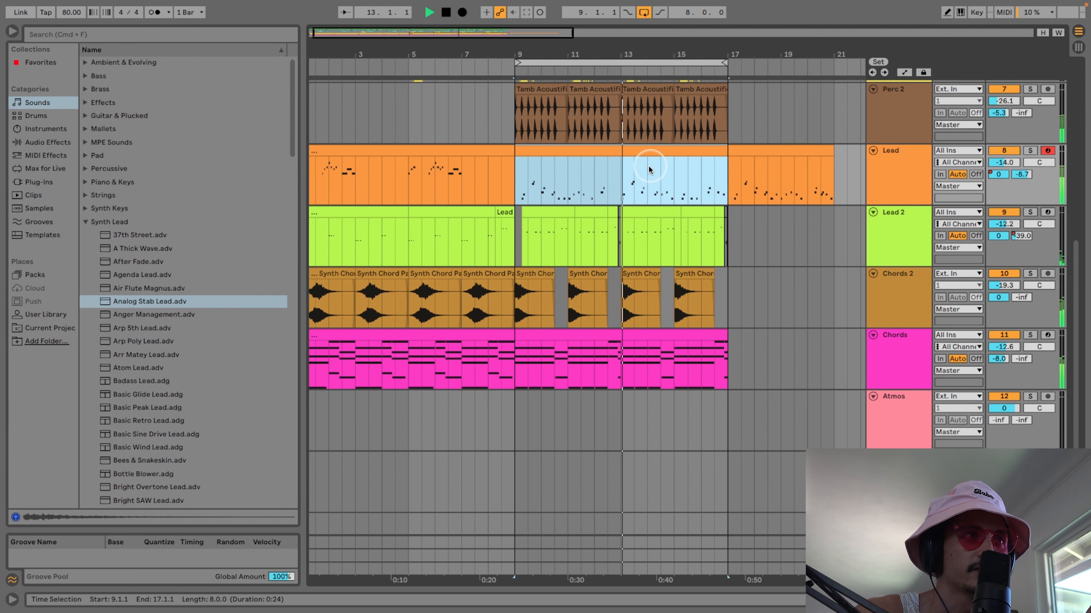
- Move the Lead clips from bars 13 to 20 four bars earlier, replacing the content in bars 9 to 16
{"action": "left_click", "coordinate": [628, 170]}
{"action": "left_click", "coordinate": [707, 153], "text": "shift"}
{"action": "left_click", "coordinate": [737, 151], "text": "shift"}
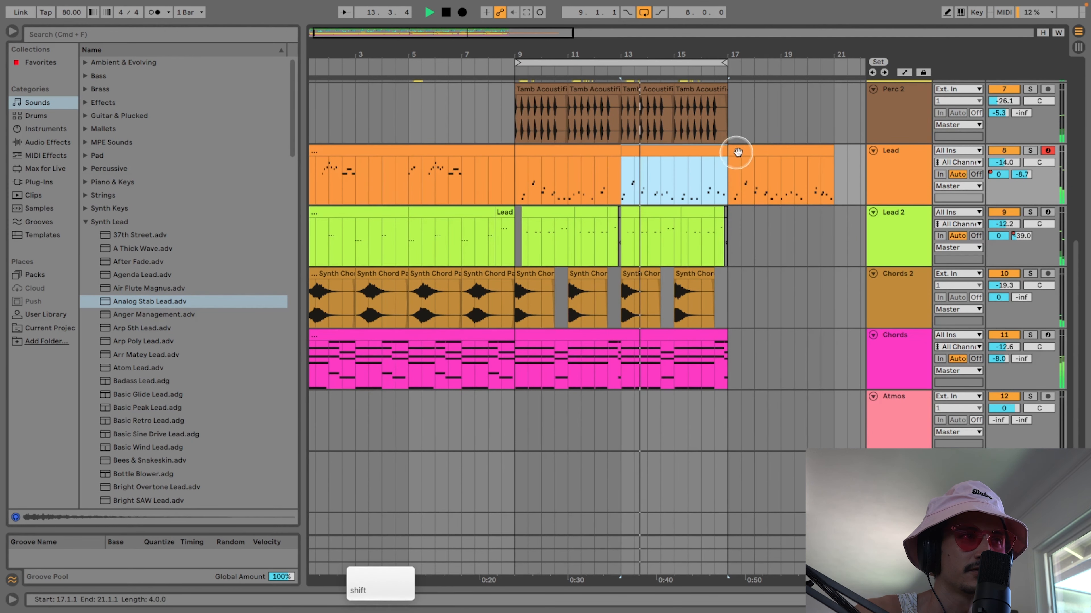
{"action": "left_click_drag", "start_coordinate": [684, 151], "coordinate": [585, 159]}
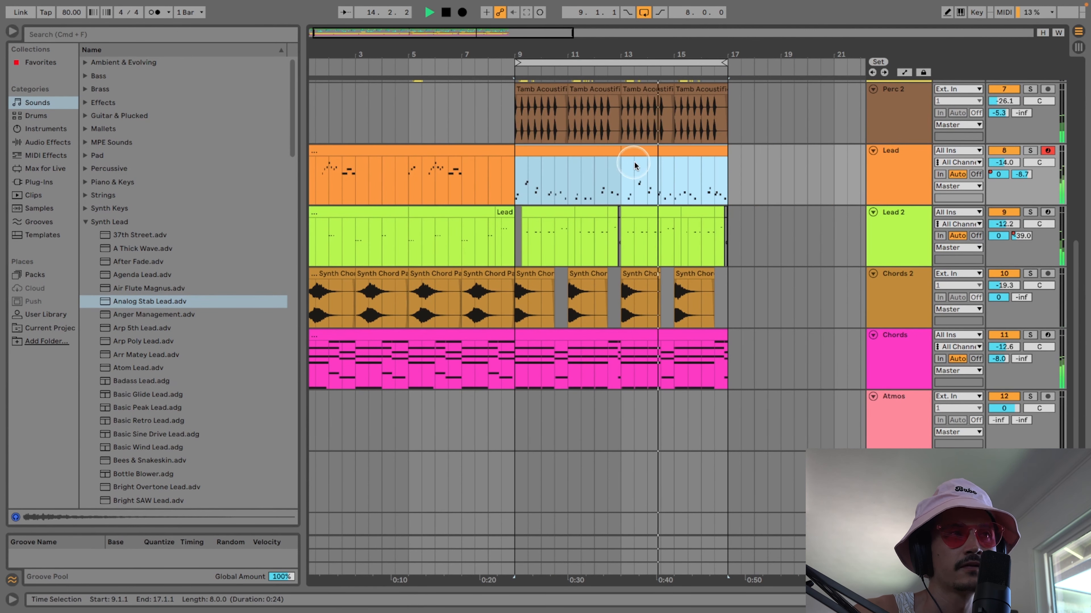
- Duplicate the time range from 9.1.1 to 17.1.1 across all tracks to bars 17 to 24
{"action": "scroll", "coordinate": [717, 182], "scroll_direction": "left", "scroll_amount": 2}
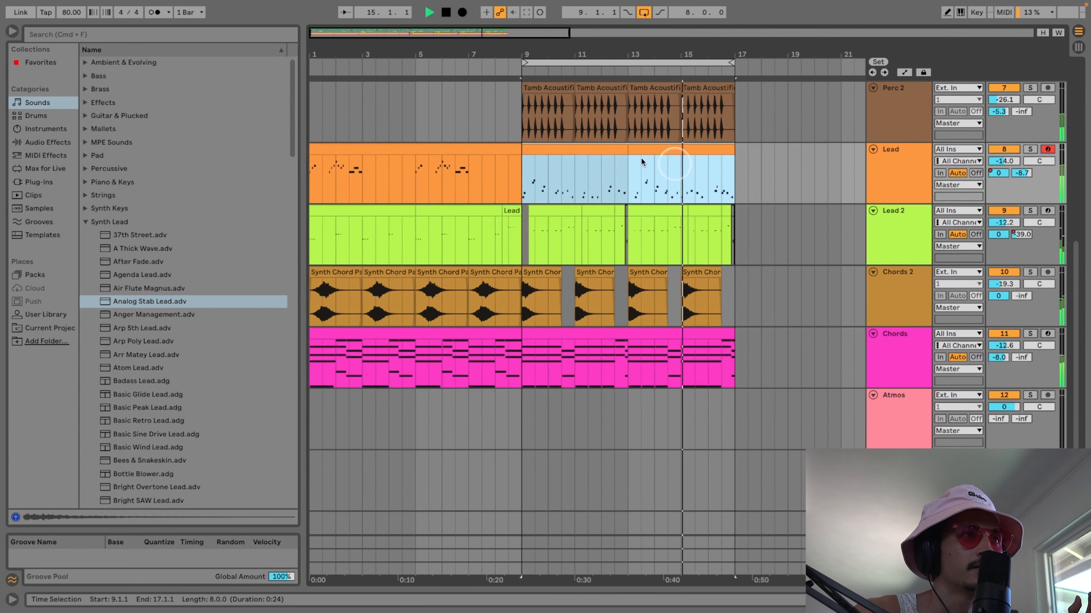
{"action": "left_click", "coordinate": [582, 151]}
{"action": "left_click", "coordinate": [657, 151], "text": "shift"}
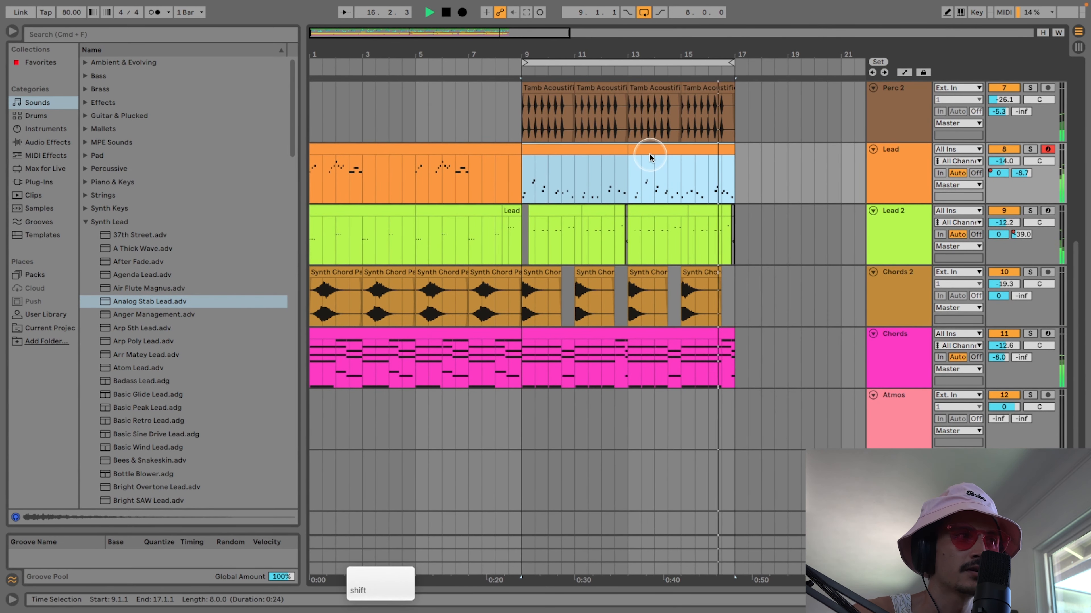
{"action": "key", "text": "super+shift+d"}
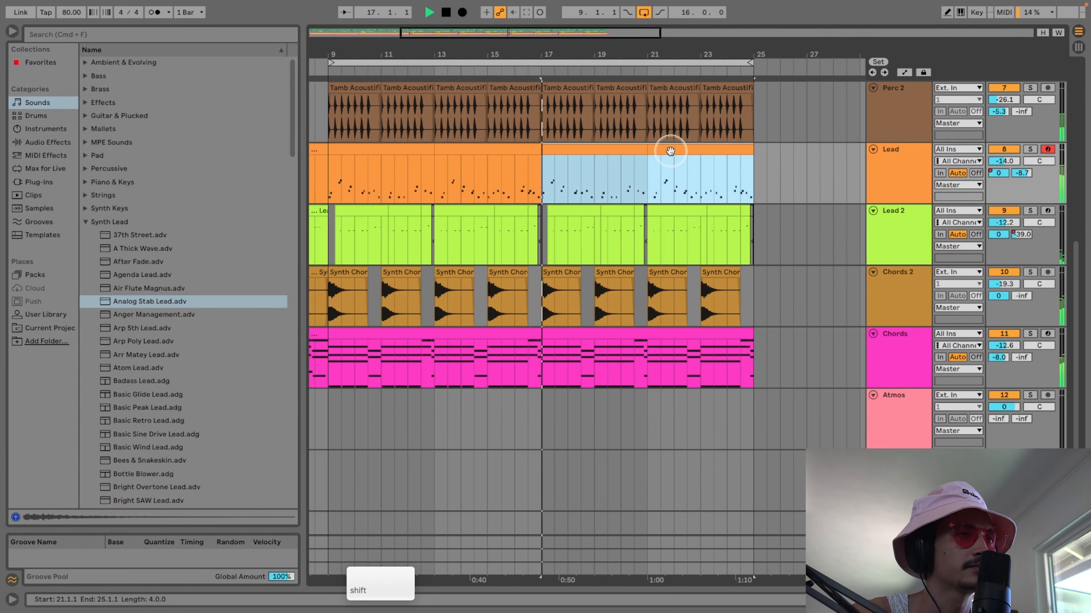
- Transpose all notes of the two Lead clips in bars 17 to 24 up one octave
{"action": "double_click", "coordinate": [670, 151]}
{"action": "key", "text": "super+a"}
{"action": "key", "text": "shift+Up"}
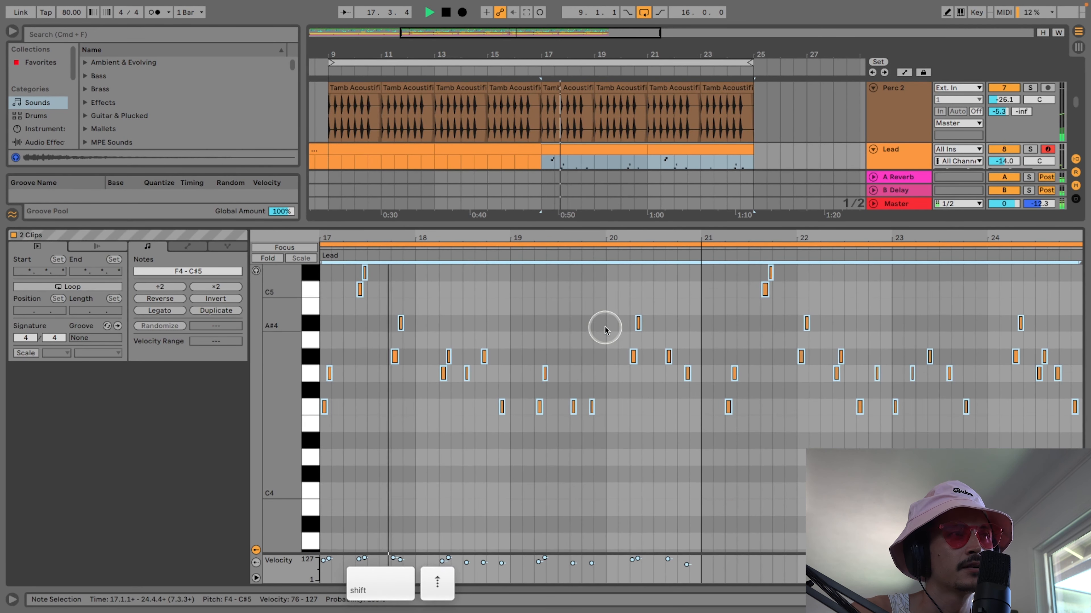
{"action": "key", "text": "super+alt+l"}
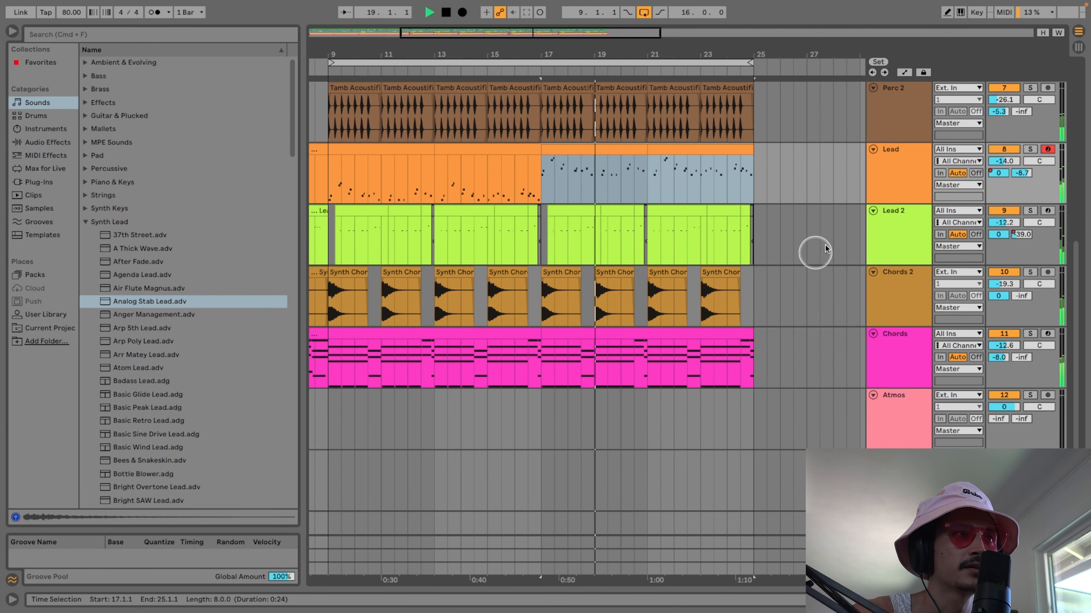
- Lower the Lead track's B-Delay send automation to about -19.7 dB from bar 9 onward
{"action": "scroll", "coordinate": [734, 205], "scroll_direction": "left", "scroll_amount": 2}
{"action": "scroll", "coordinate": [734, 205], "scroll_direction": "left", "scroll_amount": 1}
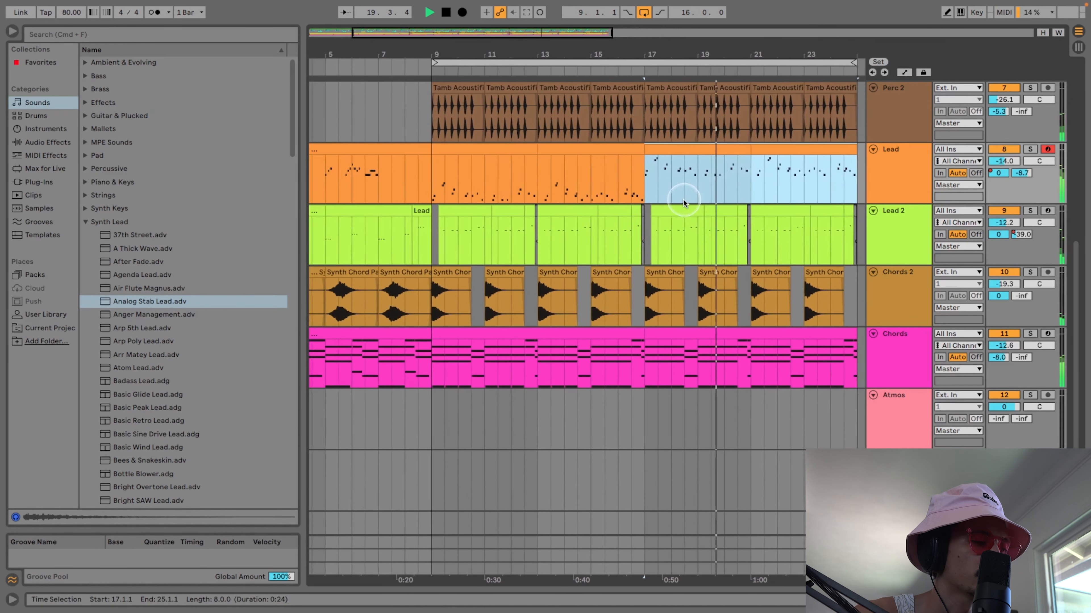
{"action": "key", "text": "a"}
{"action": "left_click_drag", "start_coordinate": [413, 170], "coordinate": [418, 173]}
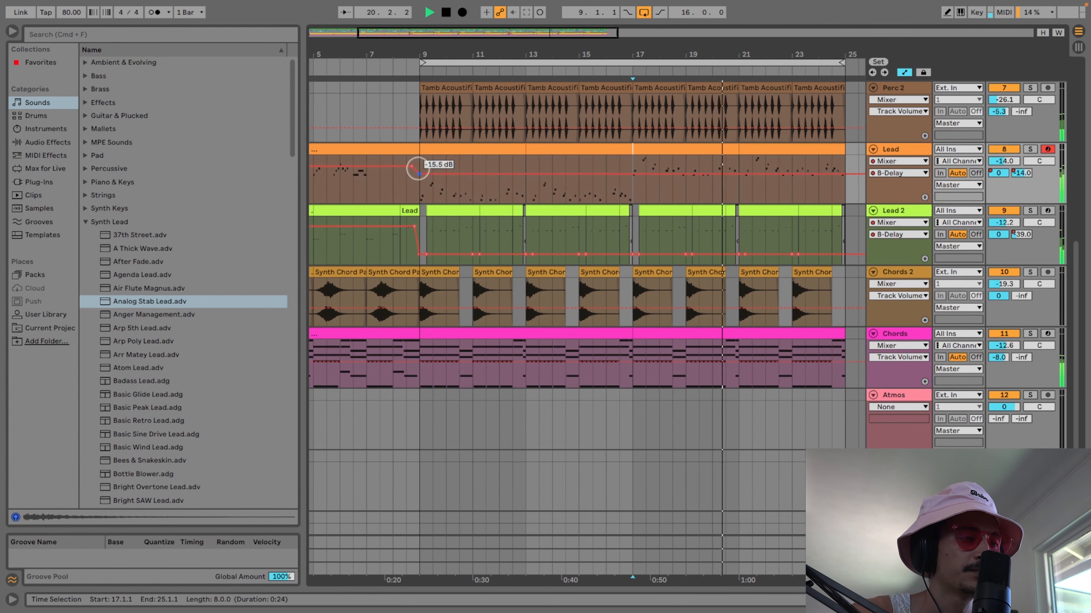
{"action": "scroll", "coordinate": [446, 178], "scroll_direction": "down", "scroll_amount": 1}
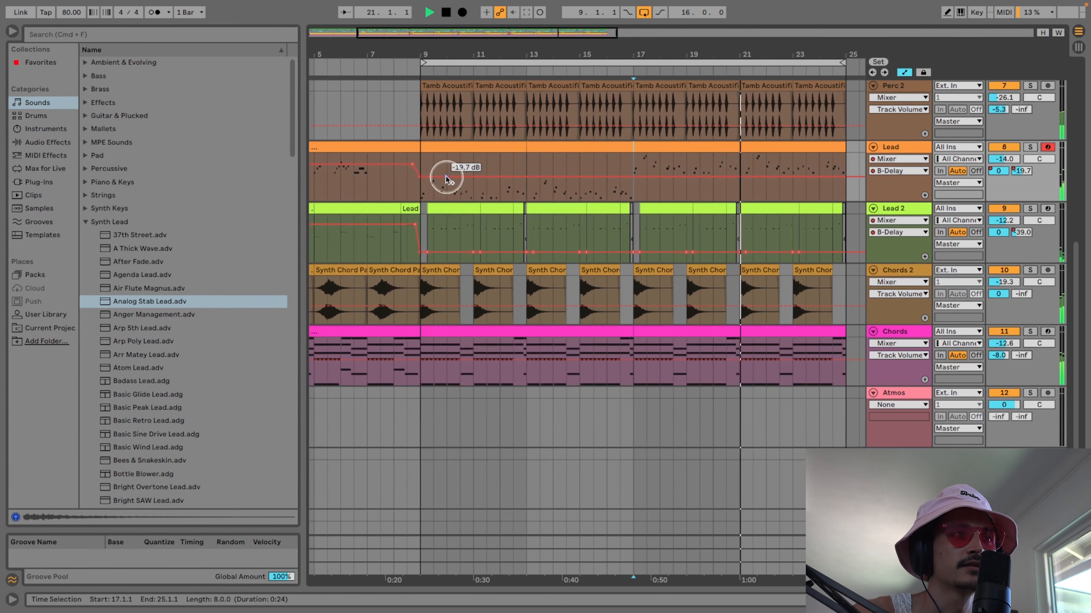
- Insert a new MIDI track directly below the Chords track
{"action": "left_click_drag", "start_coordinate": [666, 51], "coordinate": [665, 21]}
{"action": "scroll", "coordinate": [644, 251], "scroll_direction": "down", "scroll_amount": 3}
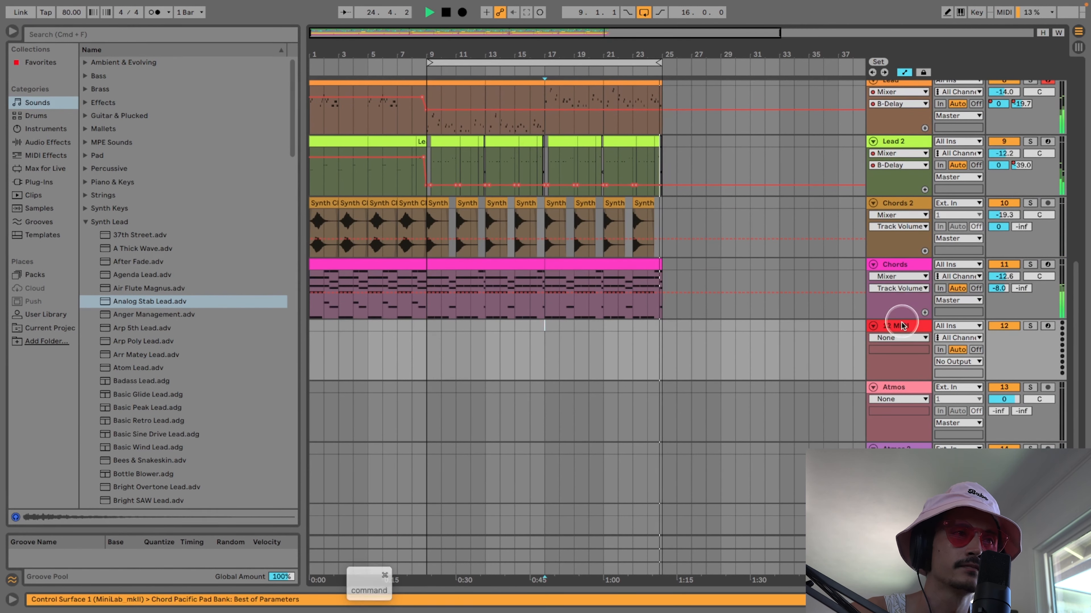
- Insert another MIDI track below the new one and name the two tracks Bass and Bass 2
{"action": "key", "text": "shift+super+t"}
{"action": "left_click", "coordinate": [903, 328]}
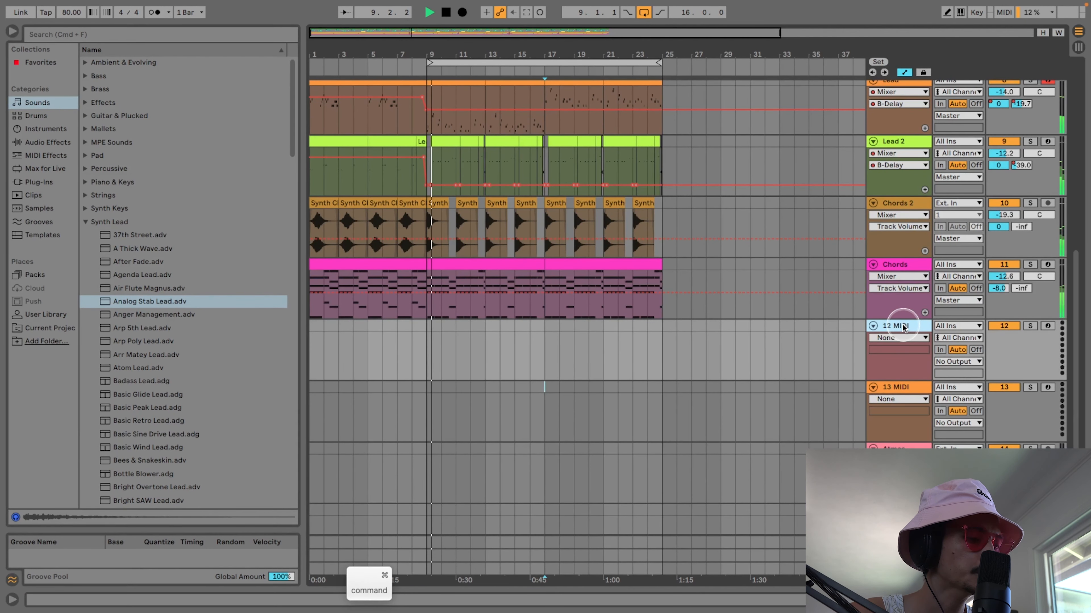
{"action": "type", "text": "BAssss"}
{"action": "key", "text": "Return"}
{"action": "left_click", "coordinate": [900, 359]}
{"action": "key", "text": "super+r"}
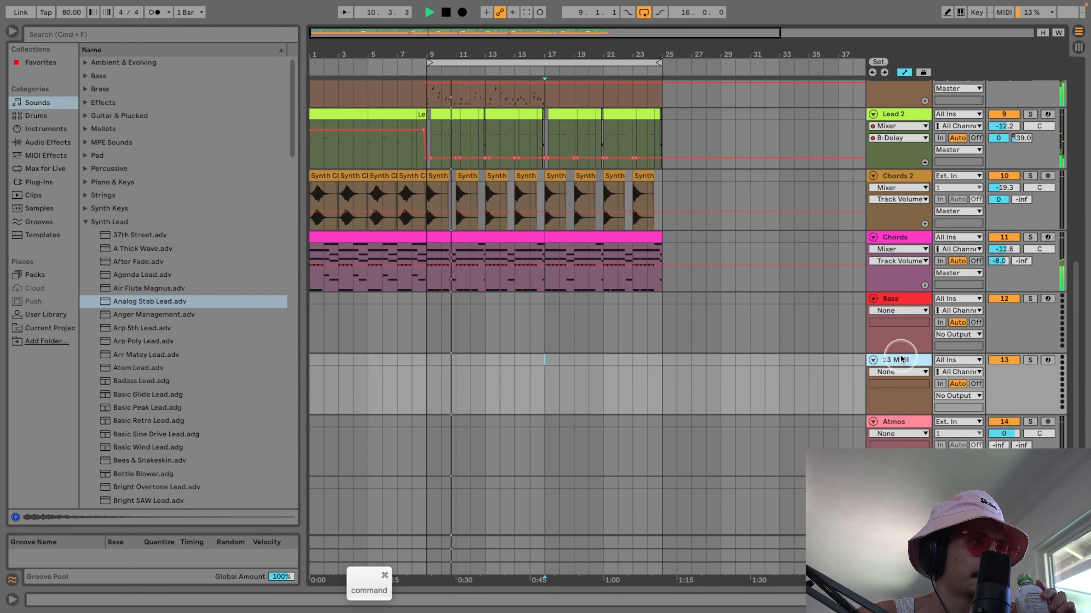
{"action": "type", "text": "Bass 2"}
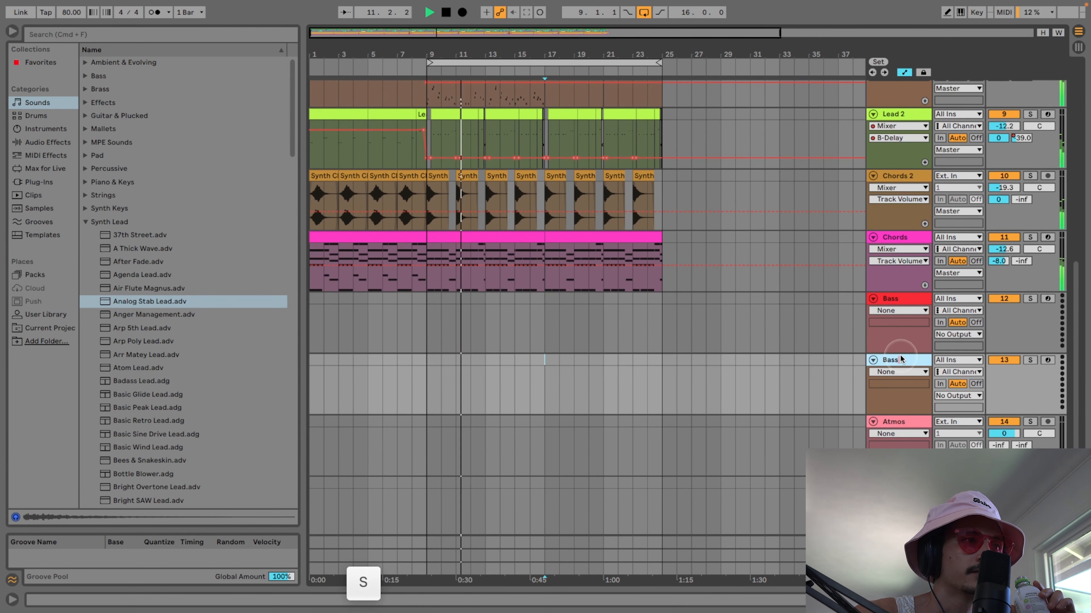
{"action": "key", "text": "Return"}
- Copy the Lead track's phrase from bars 13 and 14 over bars 9 and 10
{"action": "scroll", "coordinate": [730, 342], "scroll_direction": "up", "scroll_amount": 3}
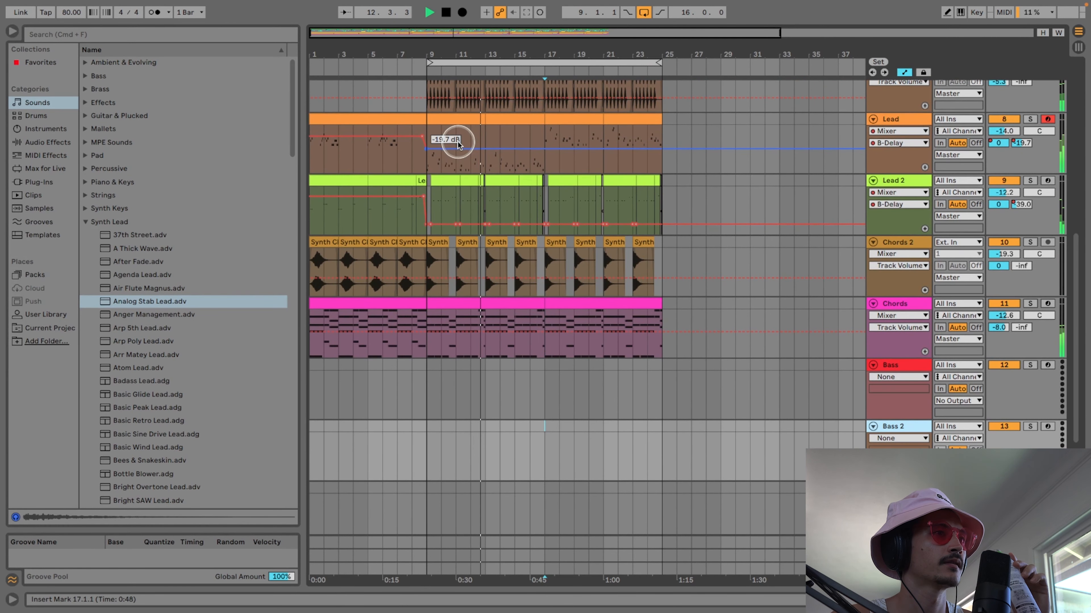
{"action": "double_click", "coordinate": [454, 129]}
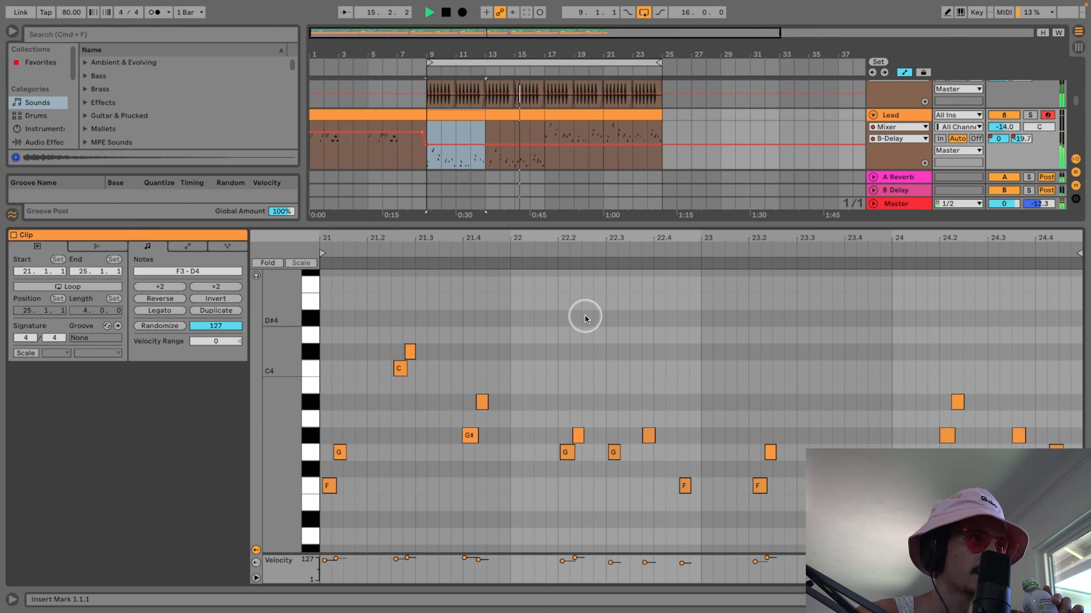
{"action": "left_click_drag", "start_coordinate": [487, 133], "coordinate": [498, 123]}
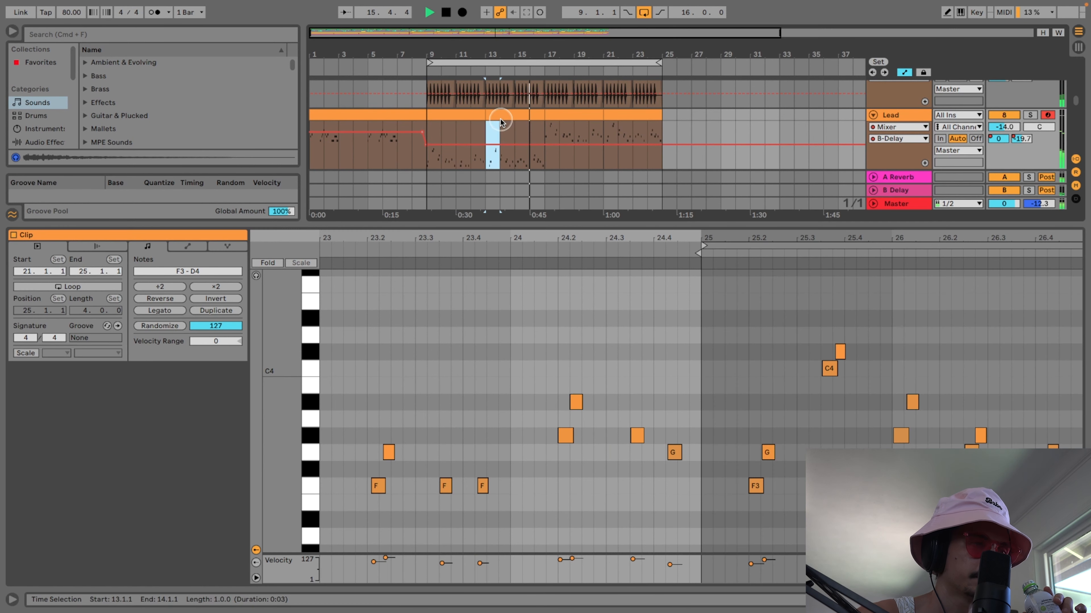
{"action": "key", "text": "super+c"}
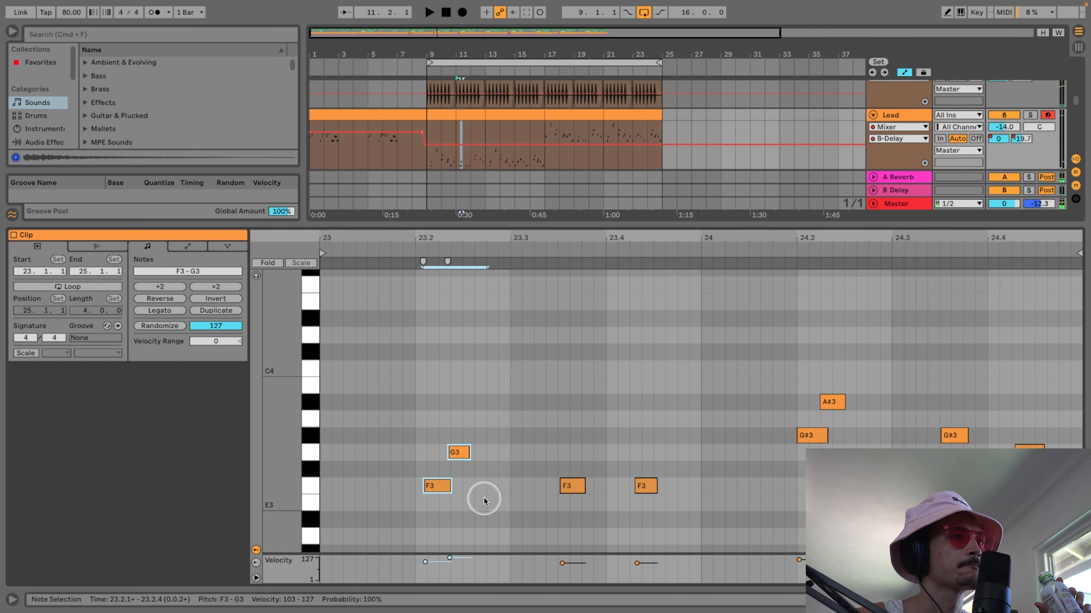
- Quantize the F3 and G3 notes at 23.2 in the Lead clip and nudge the F3 at 23.4.2 slightly earlier
{"action": "key", "text": "super+u"}
{"action": "key", "text": "space"}
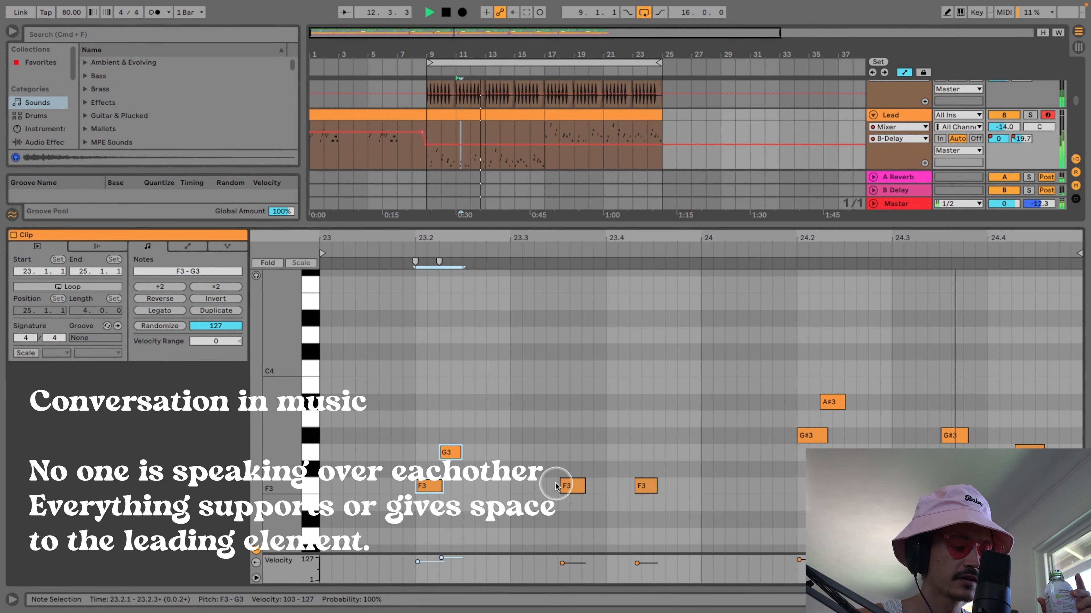
{"action": "left_click", "coordinate": [645, 486]}
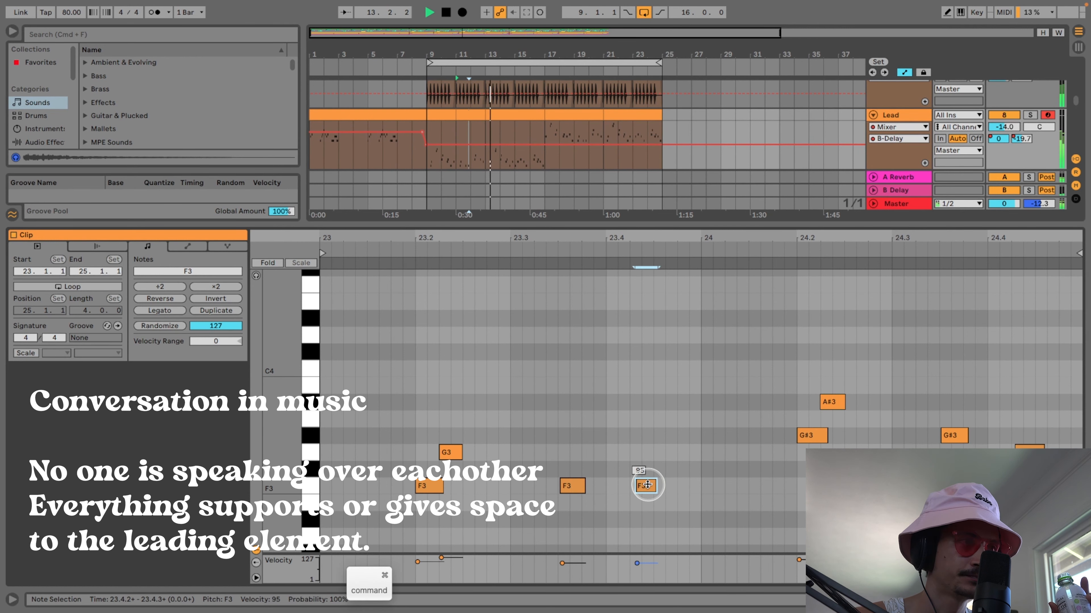
{"action": "key", "text": "super+Left"}
{"action": "key", "text": "space"}
{"action": "key", "text": "space"}
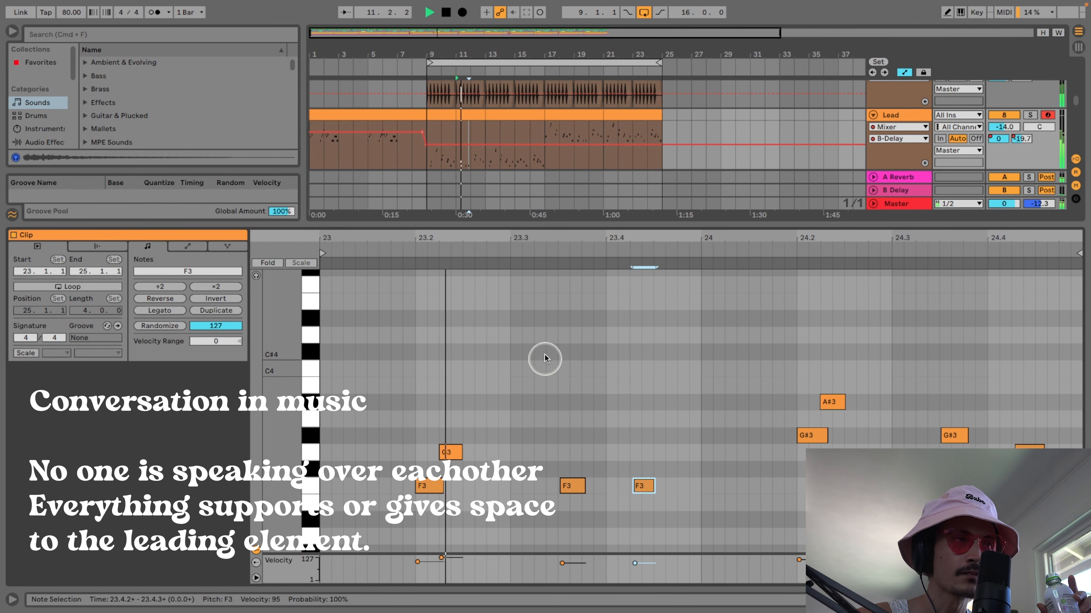
- Copy the Lead material of bars 9 to 12 to the same track at bar 17
{"action": "key", "text": "super+alt+l"}
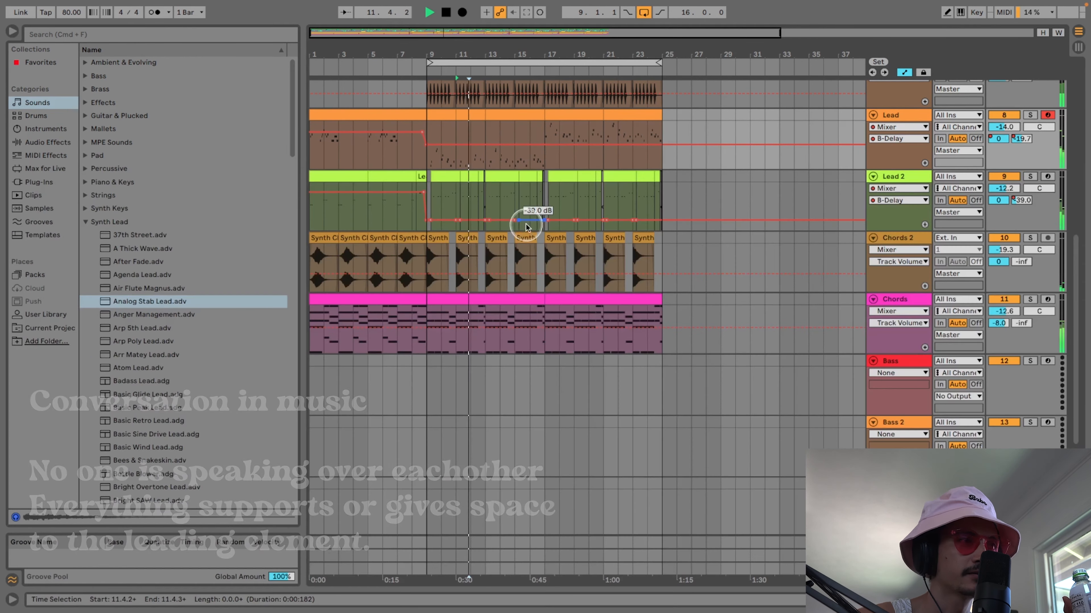
{"action": "left_click", "coordinate": [435, 116]}
{"action": "left_click", "coordinate": [465, 115], "text": "shift"}
{"action": "key", "text": "super+c"}
{"action": "left_click", "coordinate": [553, 117]}
{"action": "key", "text": "super+v"}
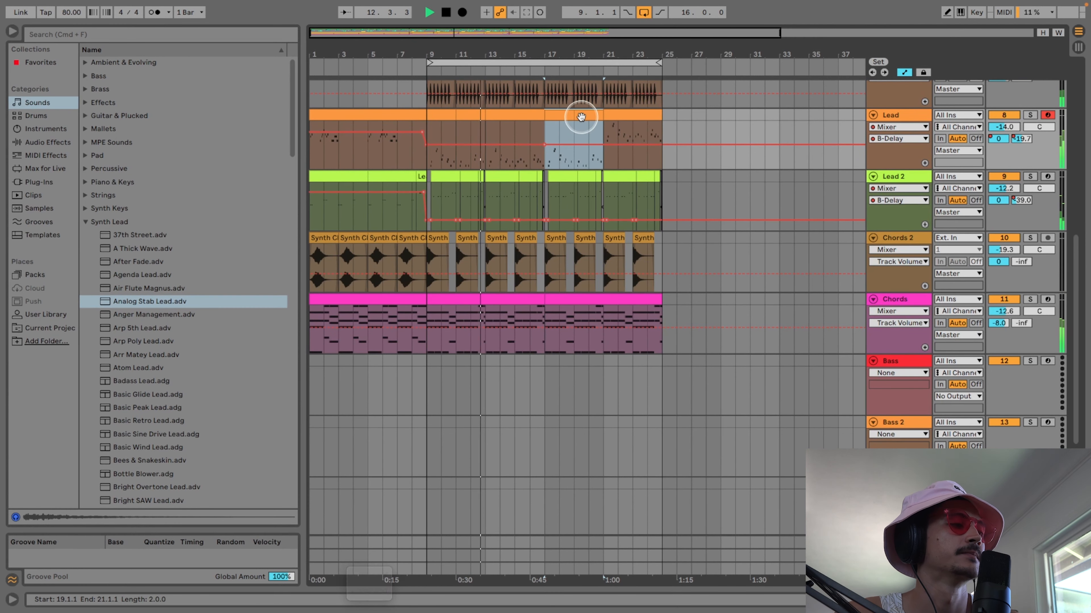
- Transpose all notes of the Lead clip at bar 17 up one octave
{"action": "key", "text": "super+alt+l"}
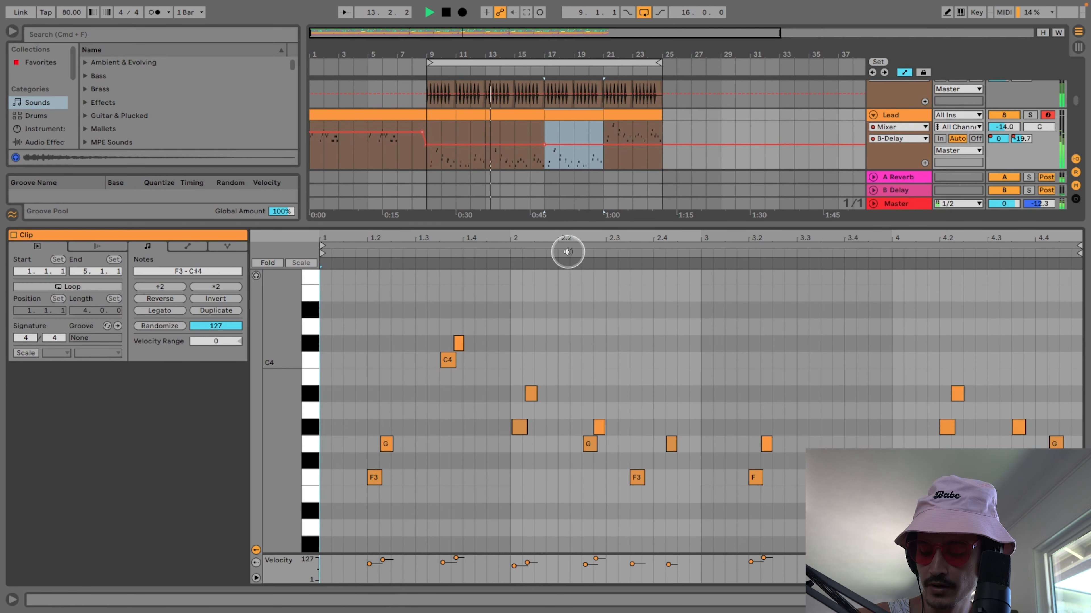
{"action": "key", "text": "super+a"}
{"action": "key", "text": "shift+Up"}
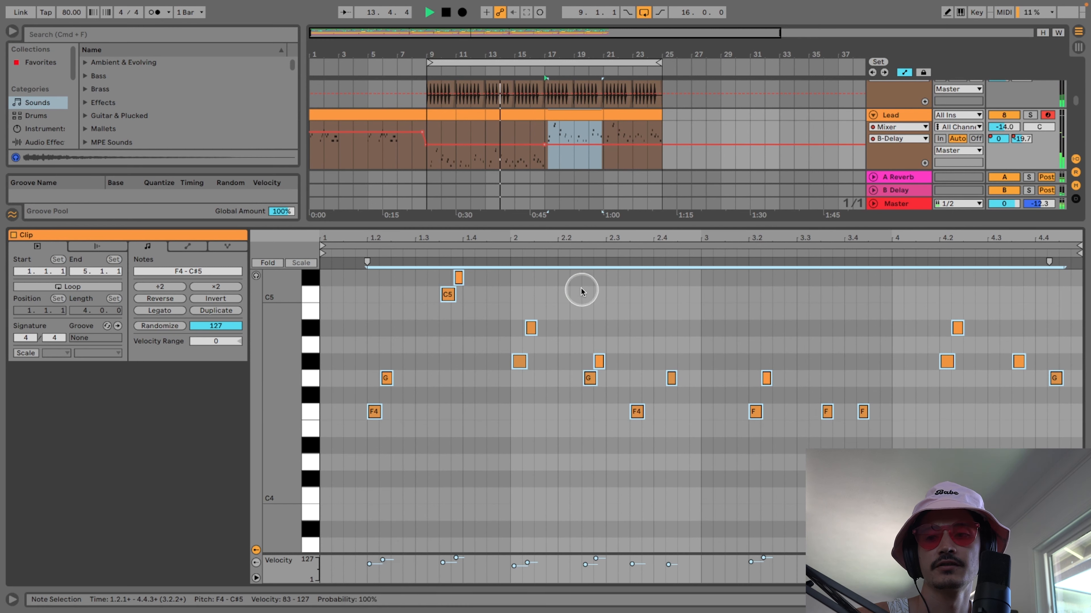
{"action": "key", "text": "super+alt+l"}
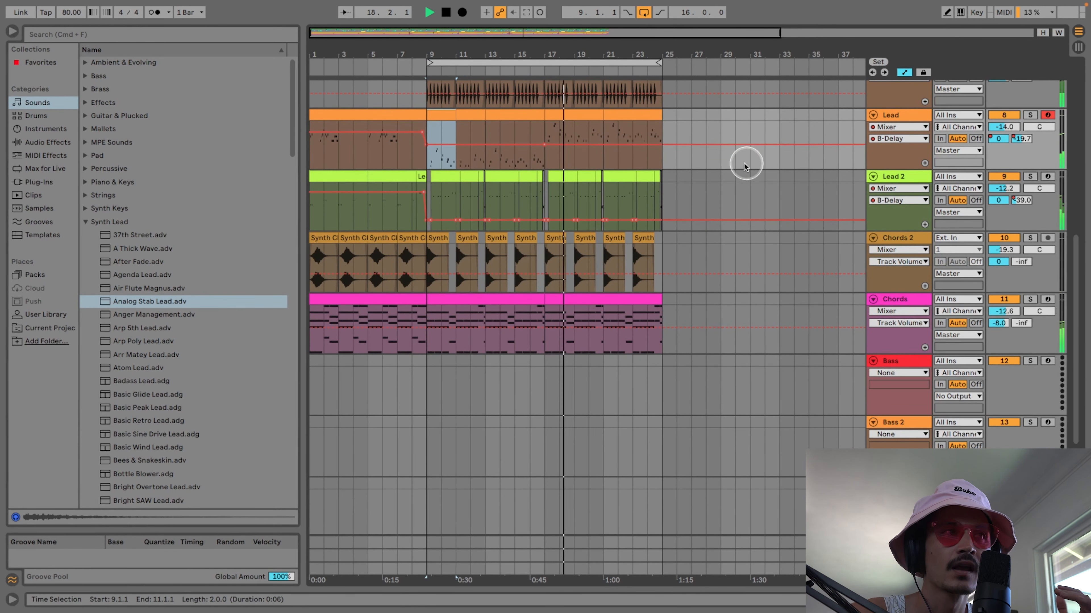
- Arm the Bass track for recording and search the browser's sounds for "sub"
{"action": "scroll", "coordinate": [738, 172], "scroll_direction": "up", "scroll_amount": 5}
{"action": "scroll", "coordinate": [730, 172], "scroll_direction": "down", "scroll_amount": 6}
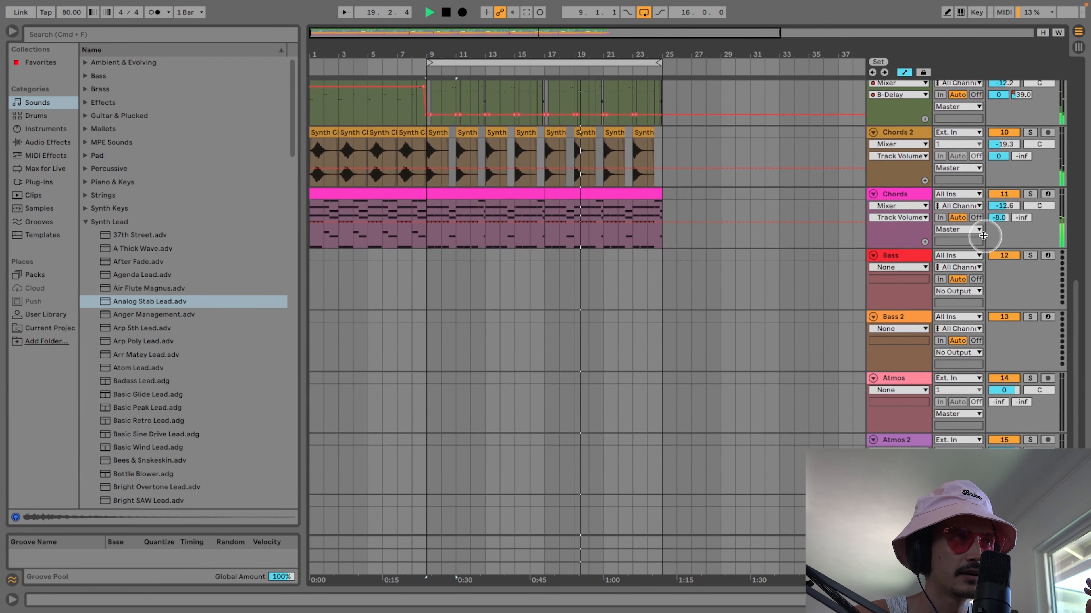
{"action": "left_click", "coordinate": [1048, 255]}
{"action": "left_click", "coordinate": [98, 37]}
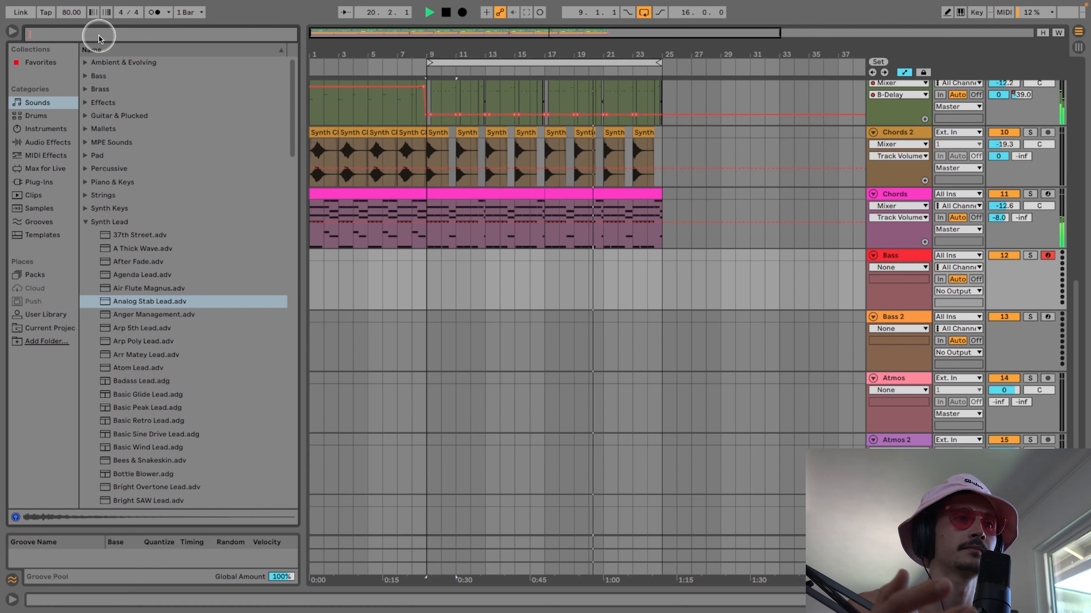
{"action": "type", "text": "sub"}
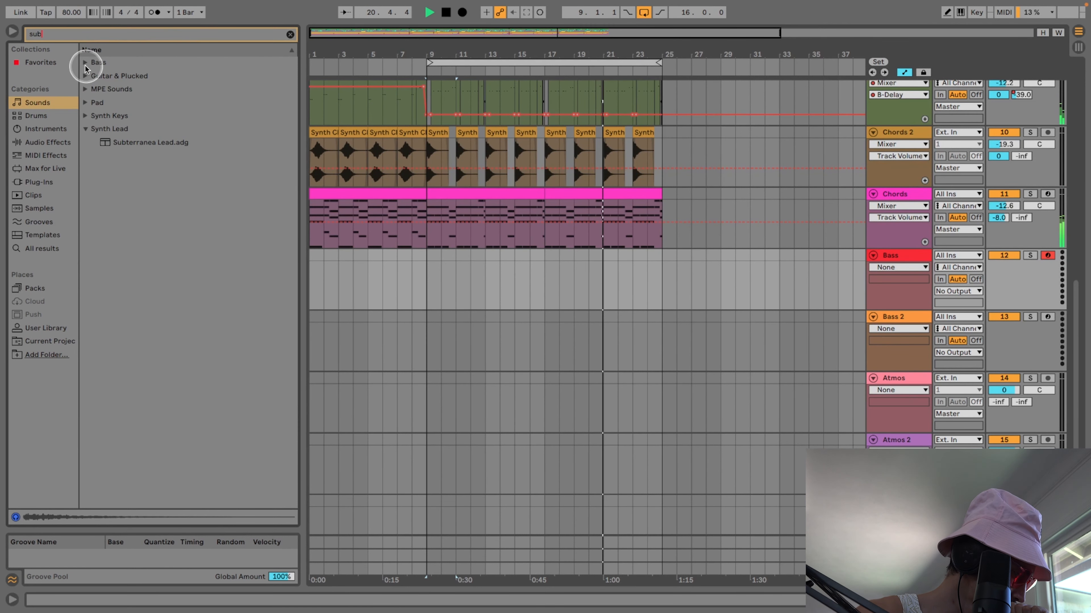
- Audition the Bass, Guitar & Plucked and MPE Sounds results, including Subtle Look Pluck, MPE Airy Pad & Sub and MPE Subtle Wobble Bass
{"action": "left_click", "coordinate": [86, 63]}
{"action": "left_click", "coordinate": [102, 77]}
{"action": "left_click", "coordinate": [85, 62]}
{"action": "left_click", "coordinate": [85, 75]}
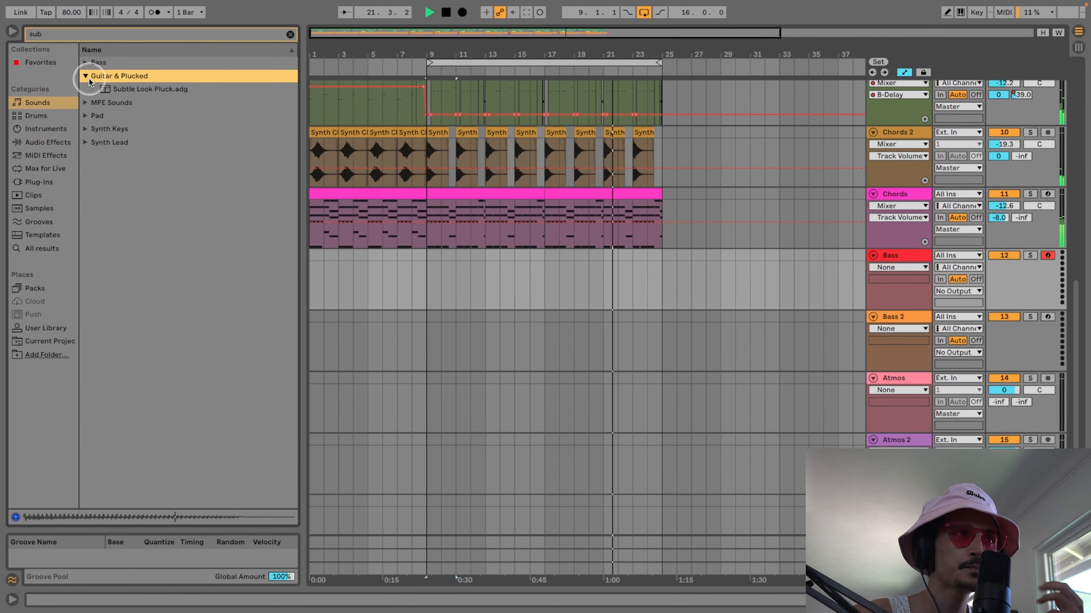
{"action": "left_click", "coordinate": [105, 90]}
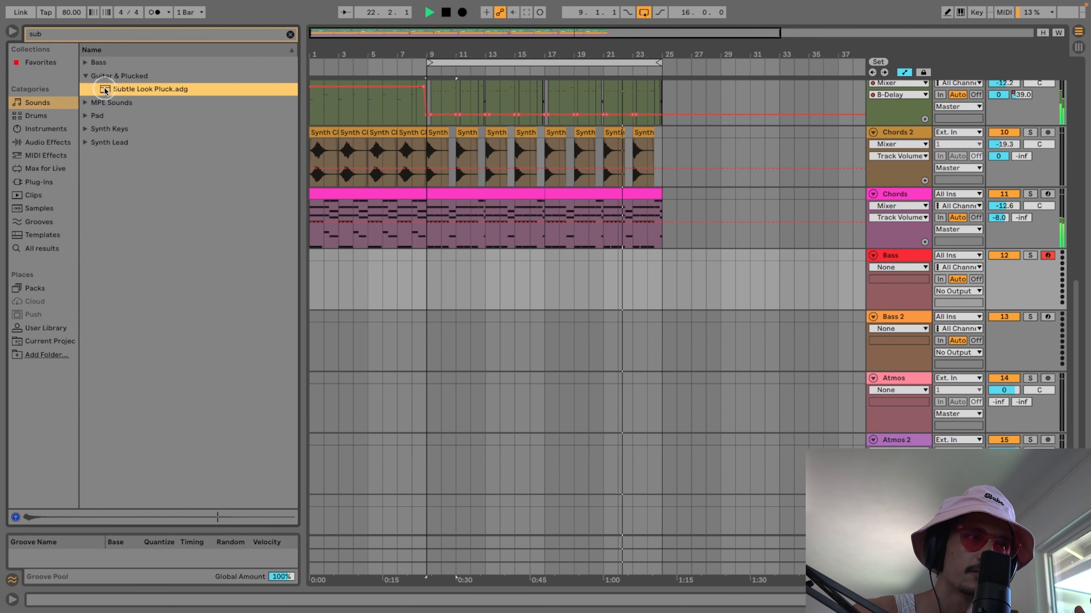
{"action": "left_click", "coordinate": [85, 76]}
{"action": "left_click", "coordinate": [84, 89]}
{"action": "left_click", "coordinate": [107, 106]}
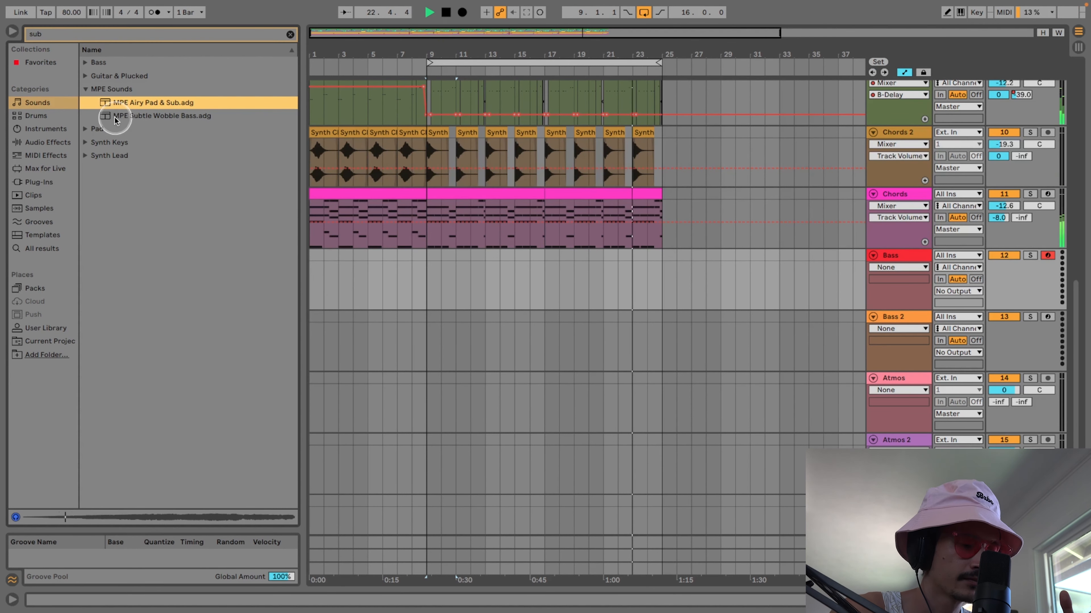
{"action": "left_click", "coordinate": [112, 115]}
{"action": "left_click", "coordinate": [122, 106]}
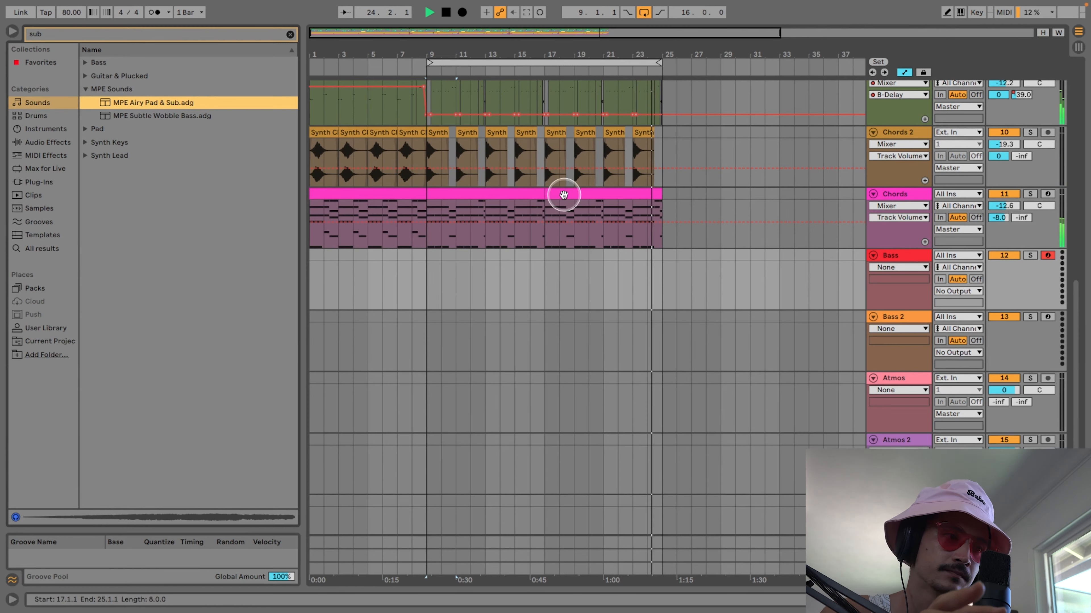
- Replace the Atmos audio track with a new MIDI track named Atmos and load the MPE Airy Pad & Sub preset onto it
{"action": "scroll", "coordinate": [840, 227], "scroll_direction": "up", "scroll_amount": 3}
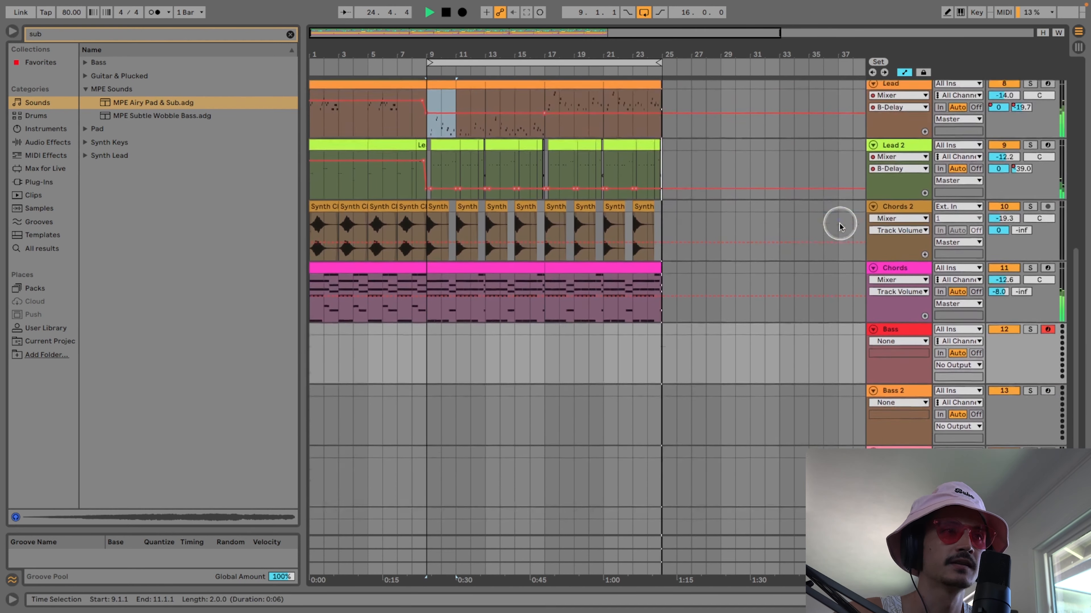
{"action": "scroll", "coordinate": [840, 225], "scroll_direction": "down", "scroll_amount": 3}
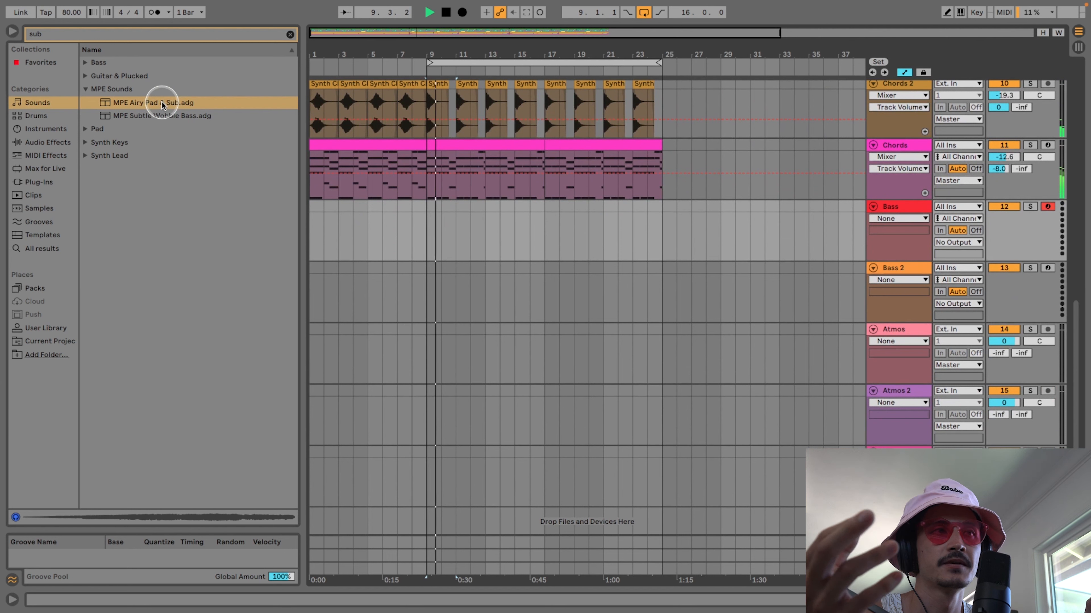
{"action": "left_click", "coordinate": [900, 331]}
{"action": "key", "text": "super+shift+t"}
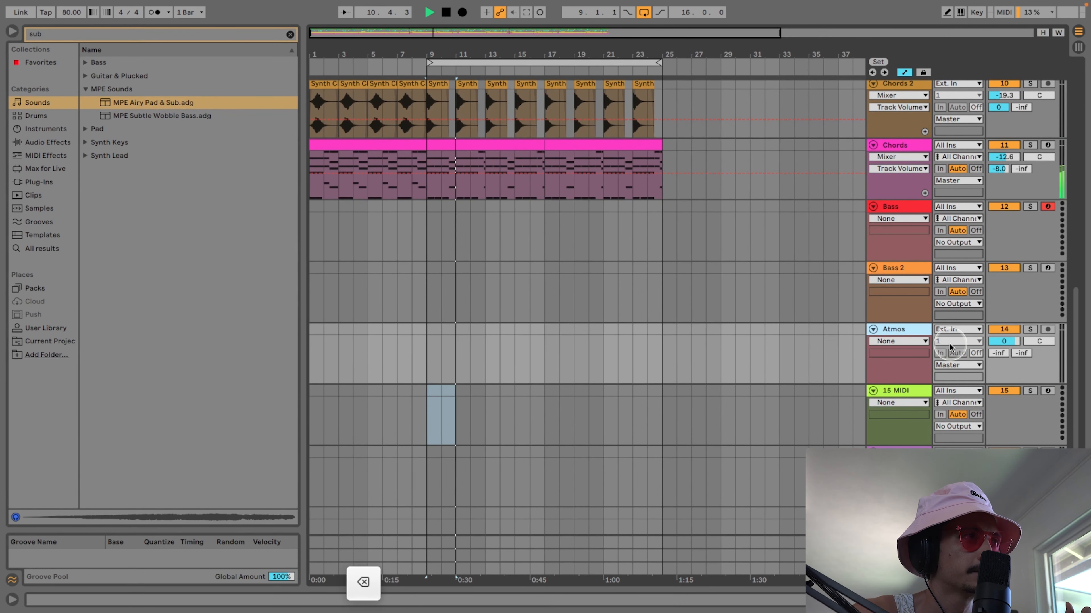
{"action": "key", "text": "super+BackSpace"}
{"action": "key", "text": "super+r"}
{"action": "type", "text": "Atmos"}
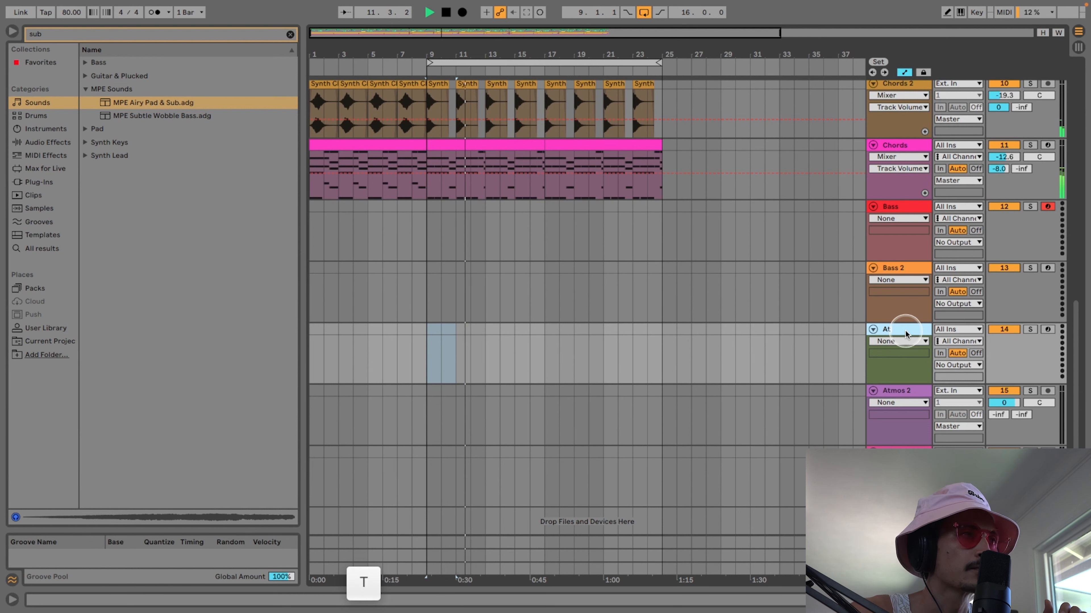
{"action": "key", "text": "Return"}
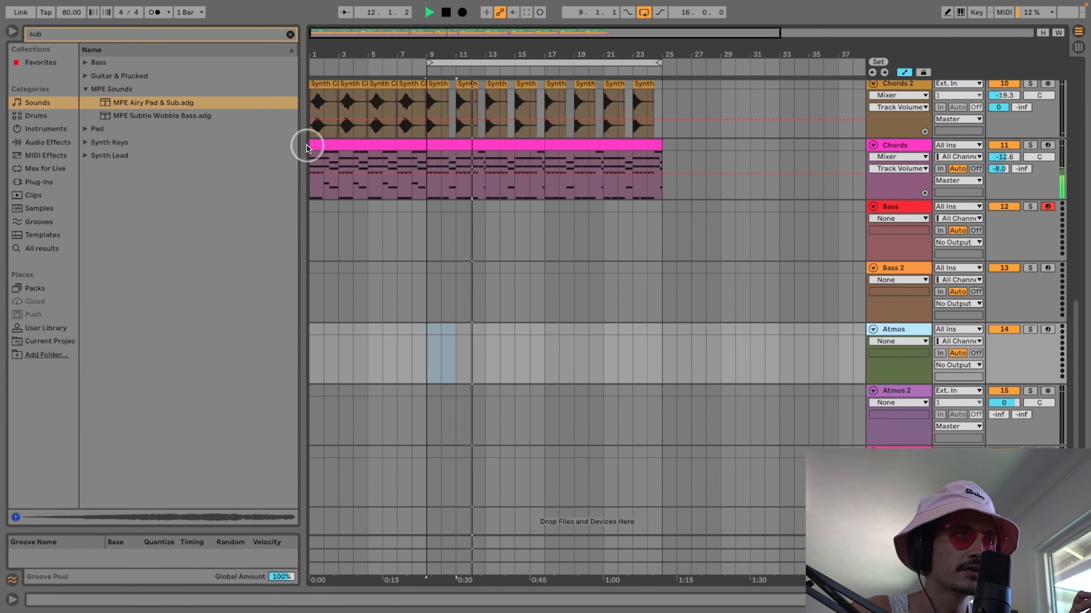
{"action": "left_click", "coordinate": [172, 103]}
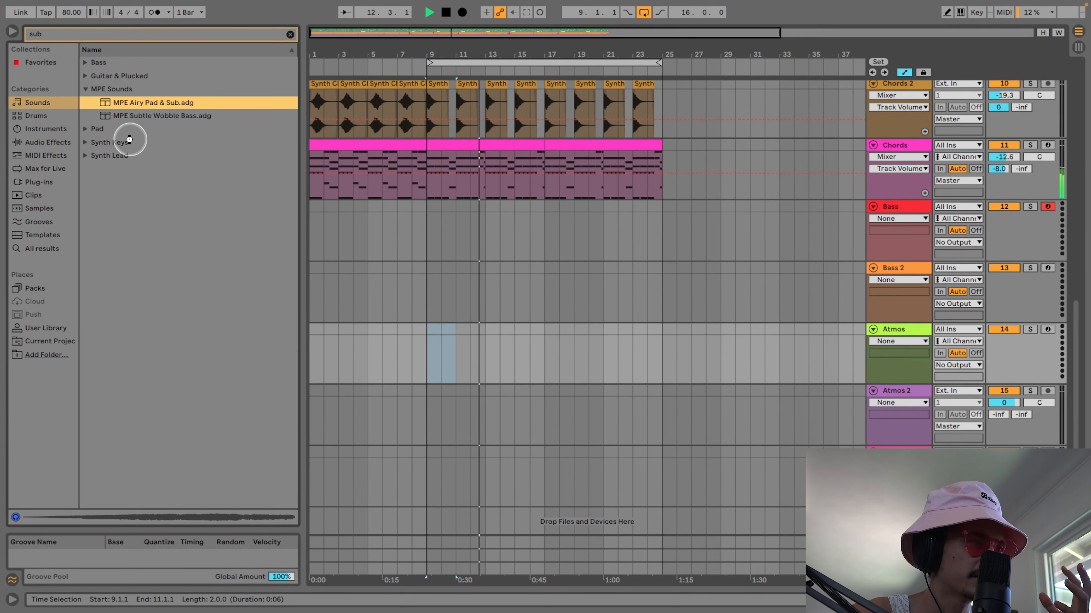
- Audition the Pad, Synth Keys and Synth Lead results, including Subtlepad, MPE Airy Pad & Sub and Suburban Keys
{"action": "left_click", "coordinate": [90, 129]}
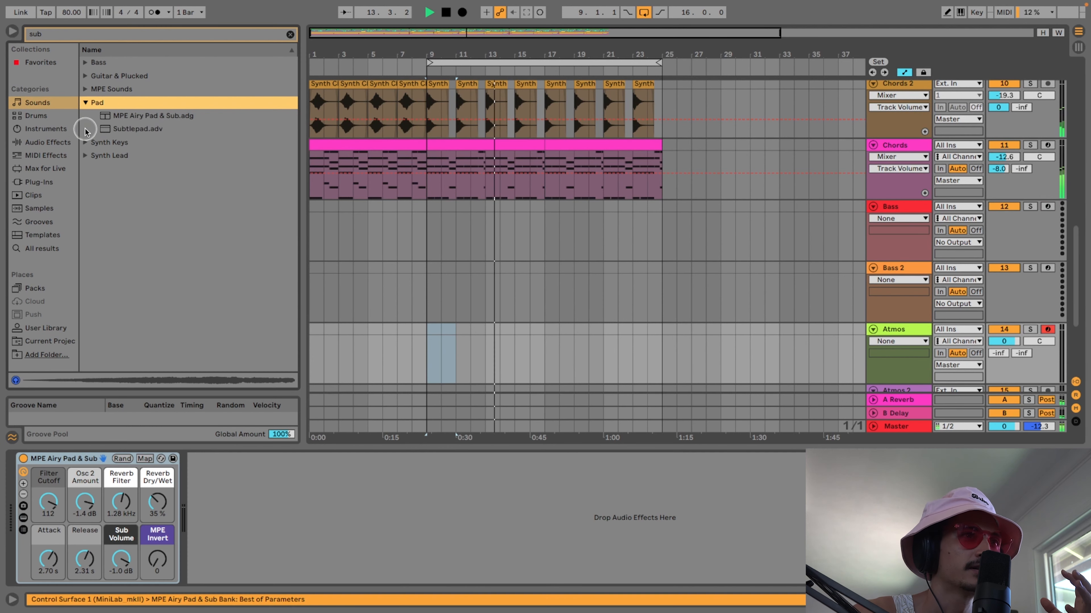
{"action": "left_click", "coordinate": [111, 129]}
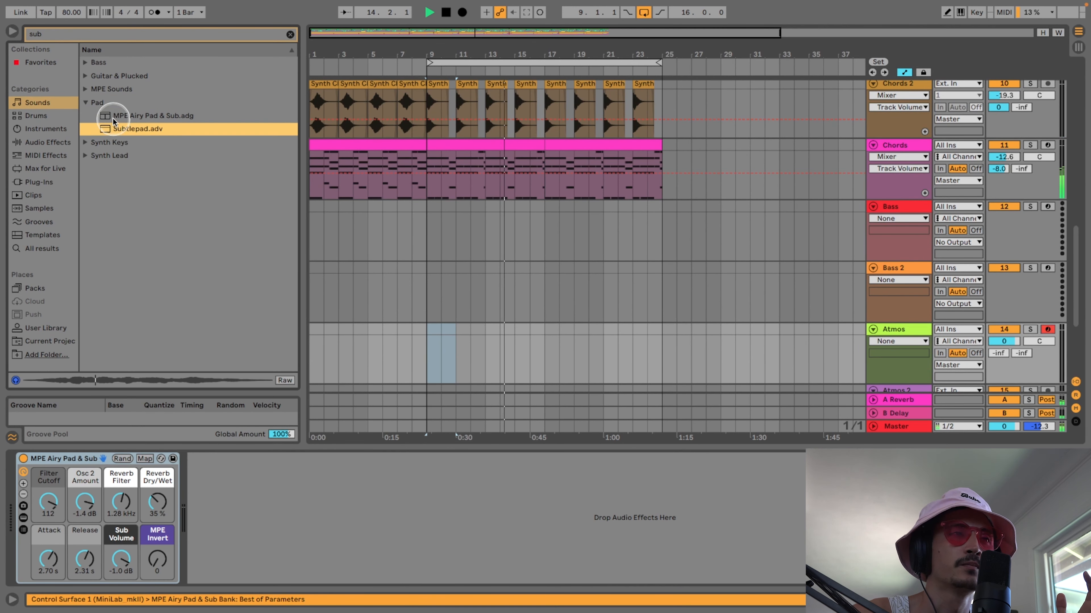
{"action": "left_click", "coordinate": [108, 115]}
{"action": "left_click", "coordinate": [85, 143]}
{"action": "left_click", "coordinate": [103, 144]}
{"action": "scroll", "coordinate": [445, 232], "scroll_direction": "down", "scroll_amount": 5}
{"action": "scroll", "coordinate": [445, 232], "scroll_direction": "up", "scroll_amount": 8}
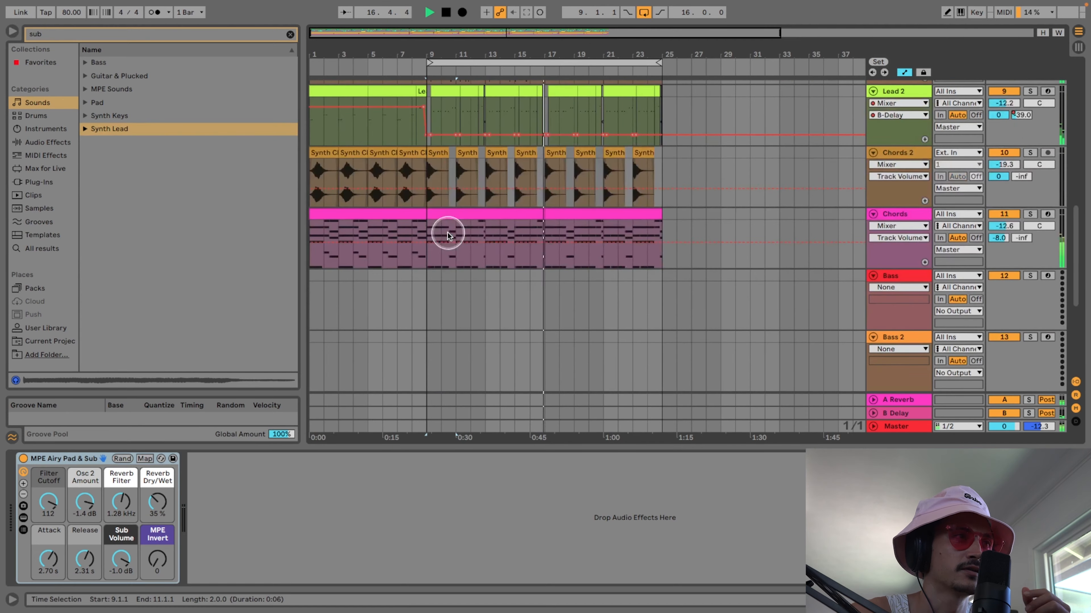
{"action": "scroll", "coordinate": [447, 234], "scroll_direction": "down", "scroll_amount": 1}
{"action": "left_click", "coordinate": [86, 129]}
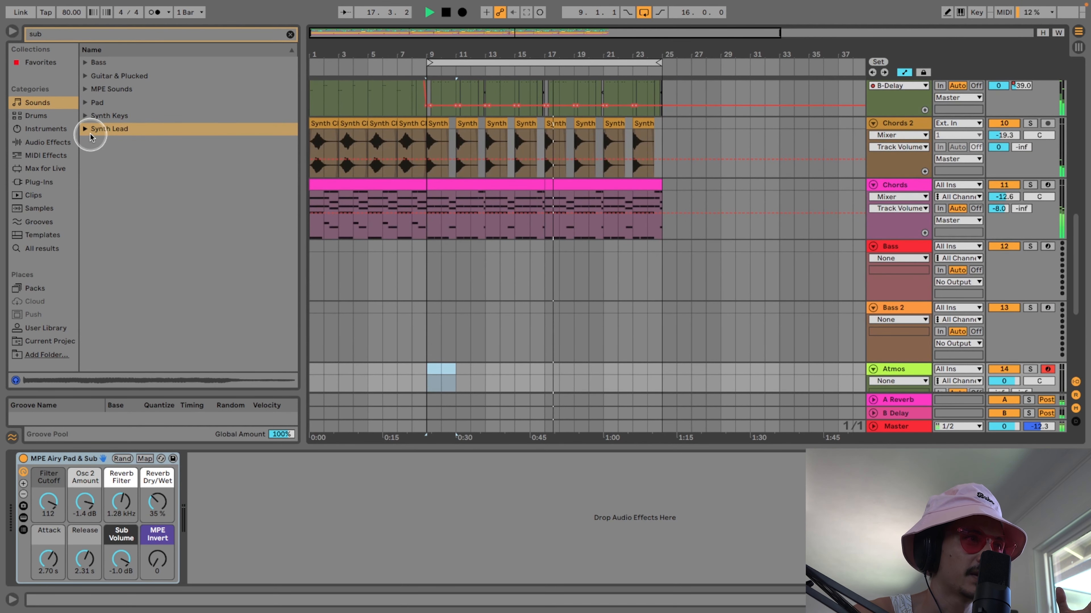
{"action": "left_click", "coordinate": [123, 144]}
{"action": "left_click", "coordinate": [136, 130]}
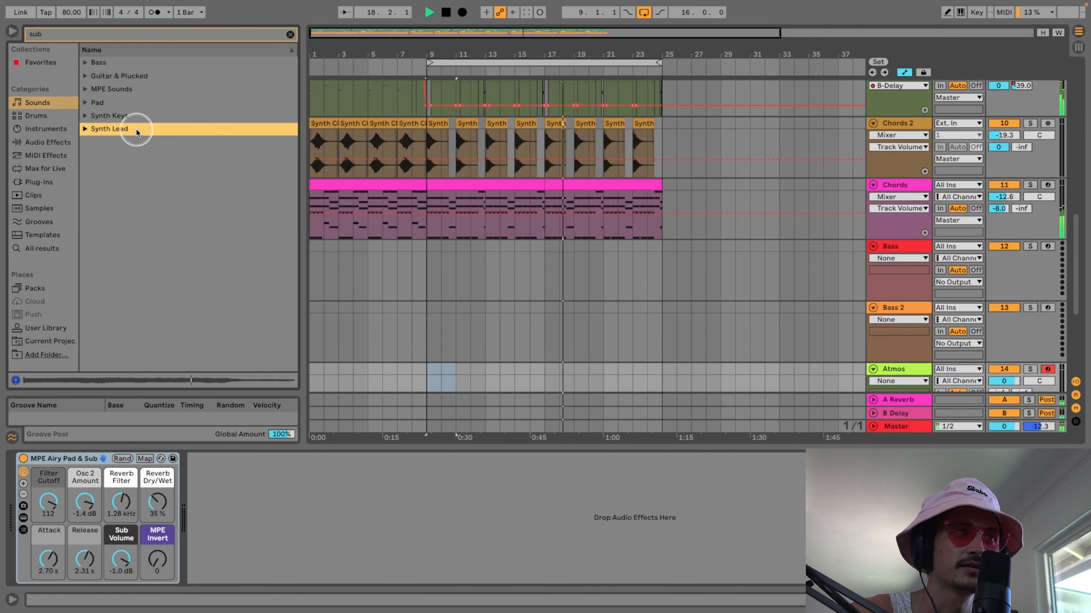
{"action": "left_click", "coordinate": [110, 116]}
{"action": "left_click", "coordinate": [114, 129]}
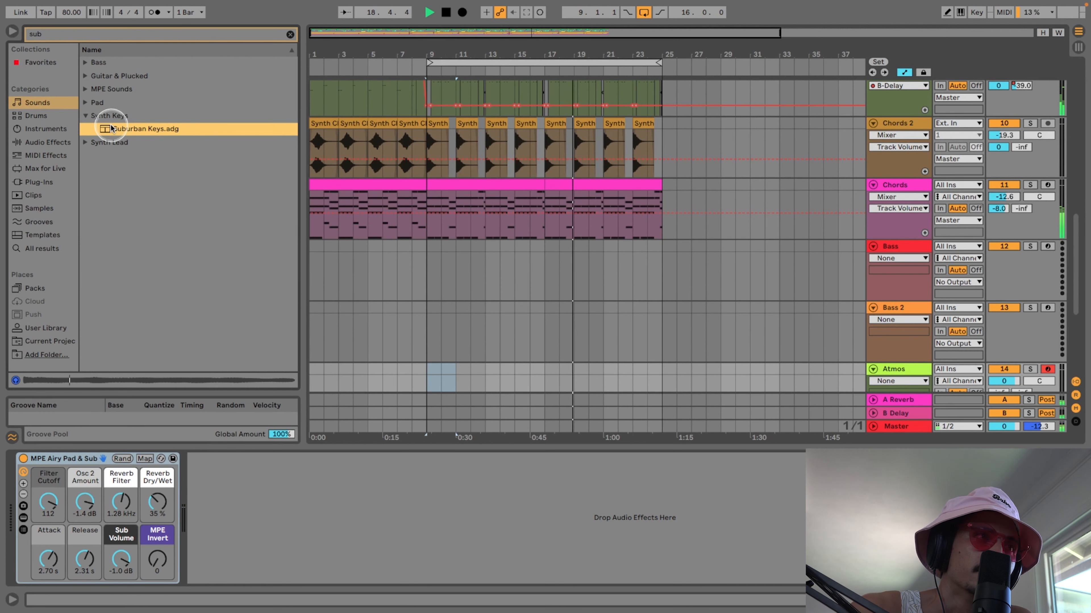
{"action": "left_click", "coordinate": [86, 115]}
{"action": "left_click", "coordinate": [86, 115]}
{"action": "left_click", "coordinate": [115, 129]}
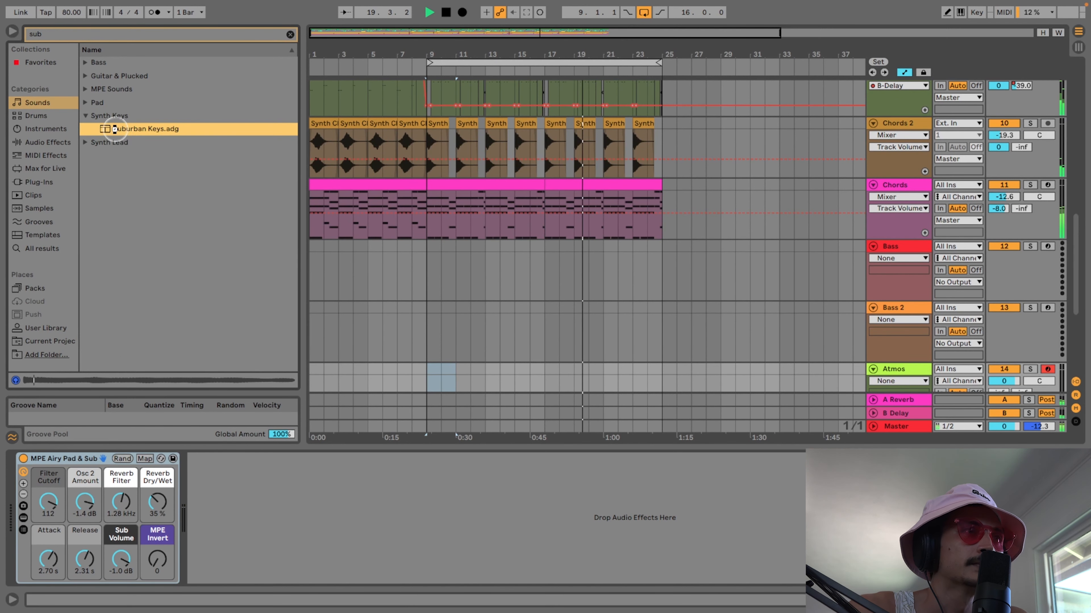
{"action": "double_click", "coordinate": [115, 129]}
{"action": "left_click", "coordinate": [384, 249]}
{"action": "key", "text": "space"}
{"action": "key", "text": "super+z"}
{"action": "key", "text": "space"}
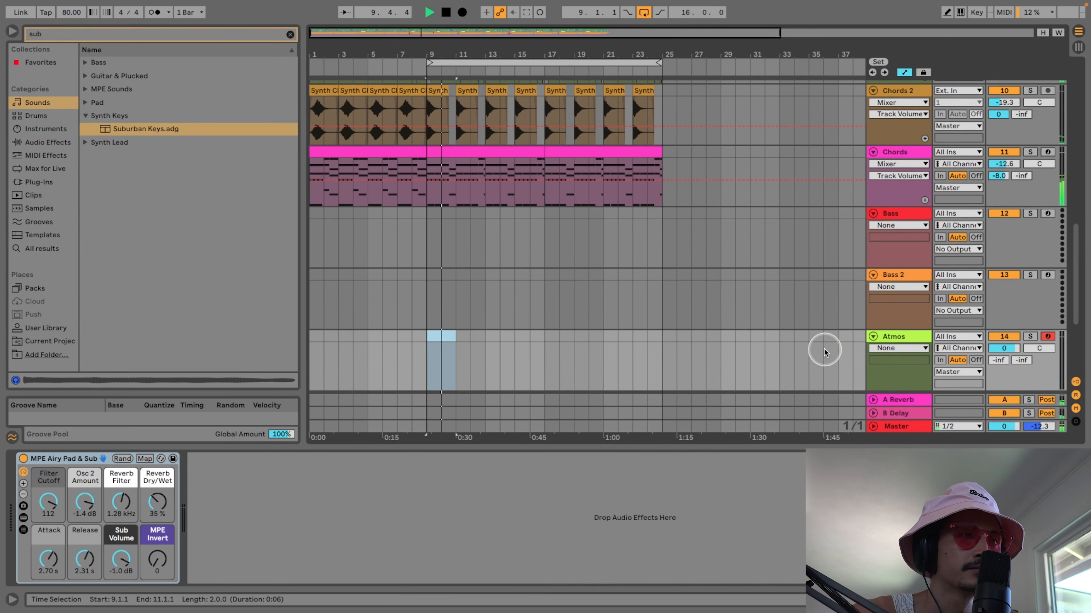
- Insert a new MIDI track below Atmos and delete the Piano track
{"action": "scroll", "coordinate": [842, 335], "scroll_direction": "down", "scroll_amount": 3}
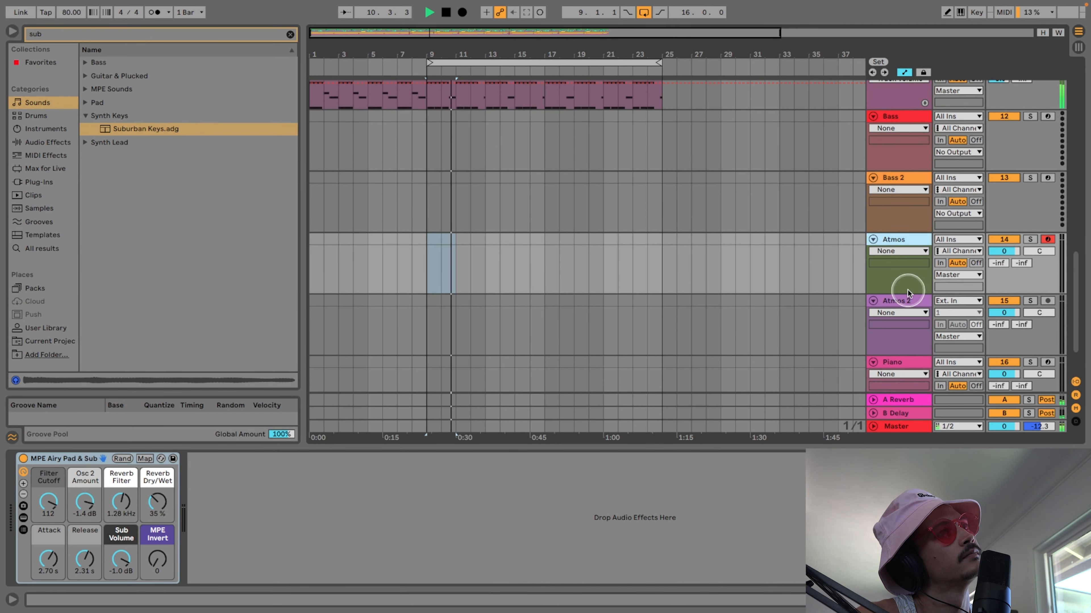
{"action": "scroll", "coordinate": [907, 291], "scroll_direction": "down", "scroll_amount": 2}
{"action": "key", "text": "super+shift+t"}
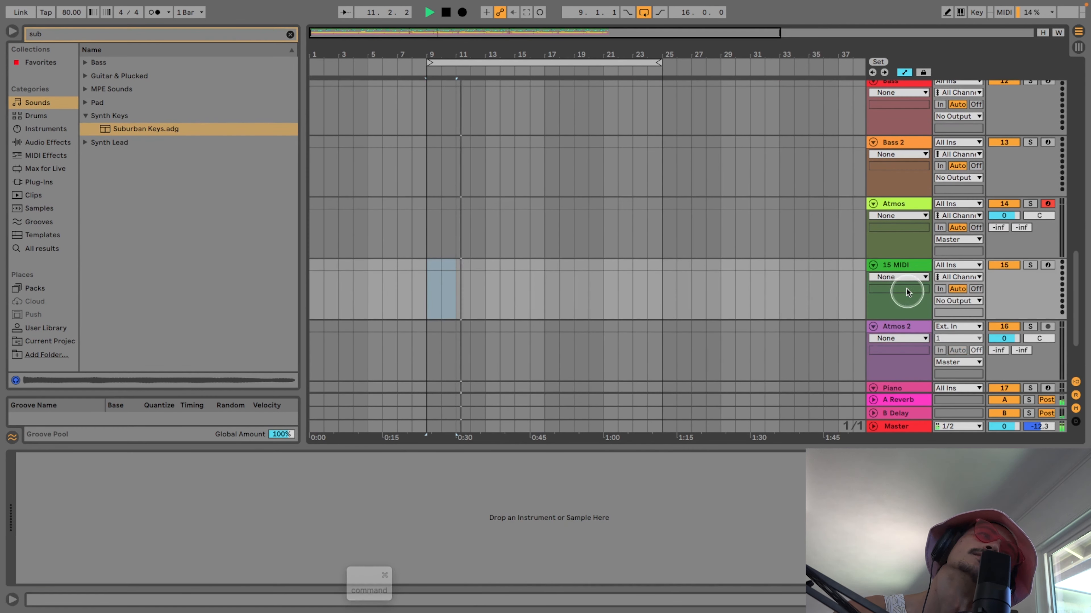
{"action": "scroll", "coordinate": [913, 318], "scroll_direction": "down", "scroll_amount": 1}
{"action": "left_click", "coordinate": [916, 332]}
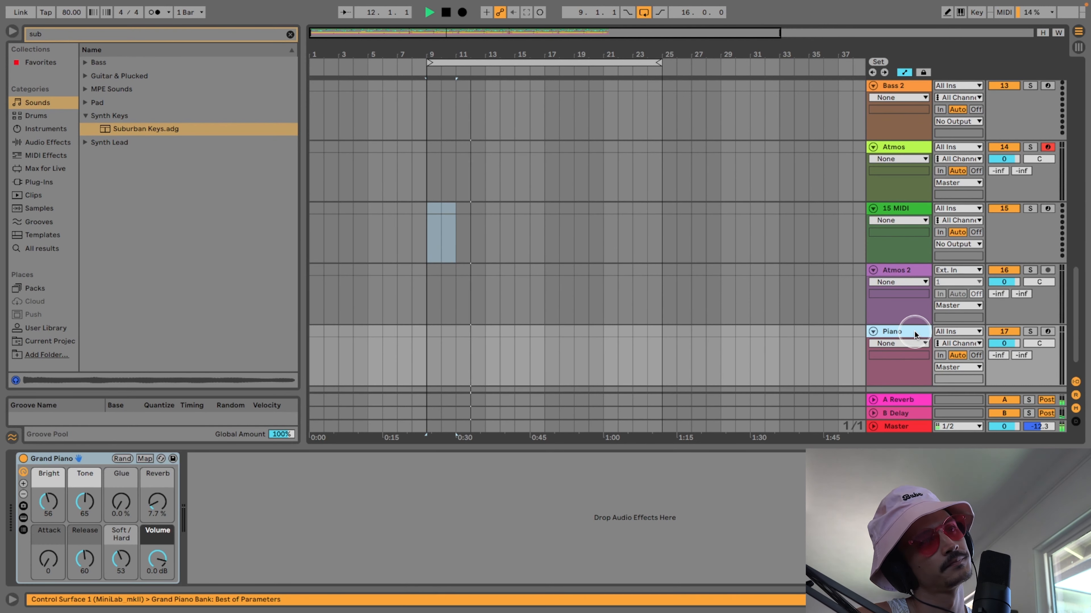
{"action": "key", "text": "BackSpace"}
- Rename the new MIDI track Atmos 2 and load the Suburban Keys preset onto it
{"action": "left_click", "coordinate": [900, 237]}
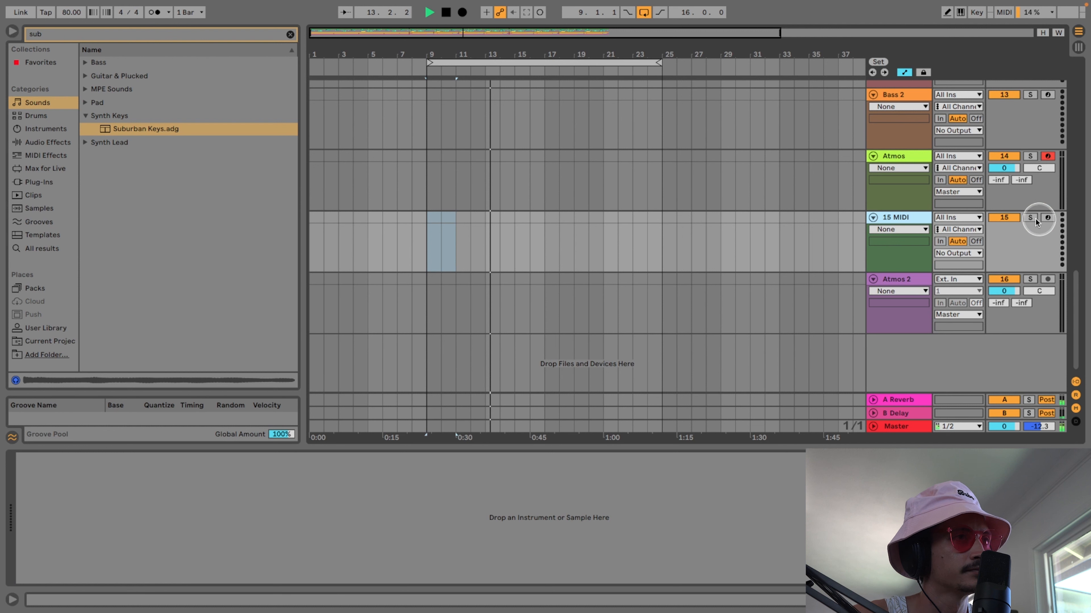
{"action": "type", "text": "Atmos 2"}
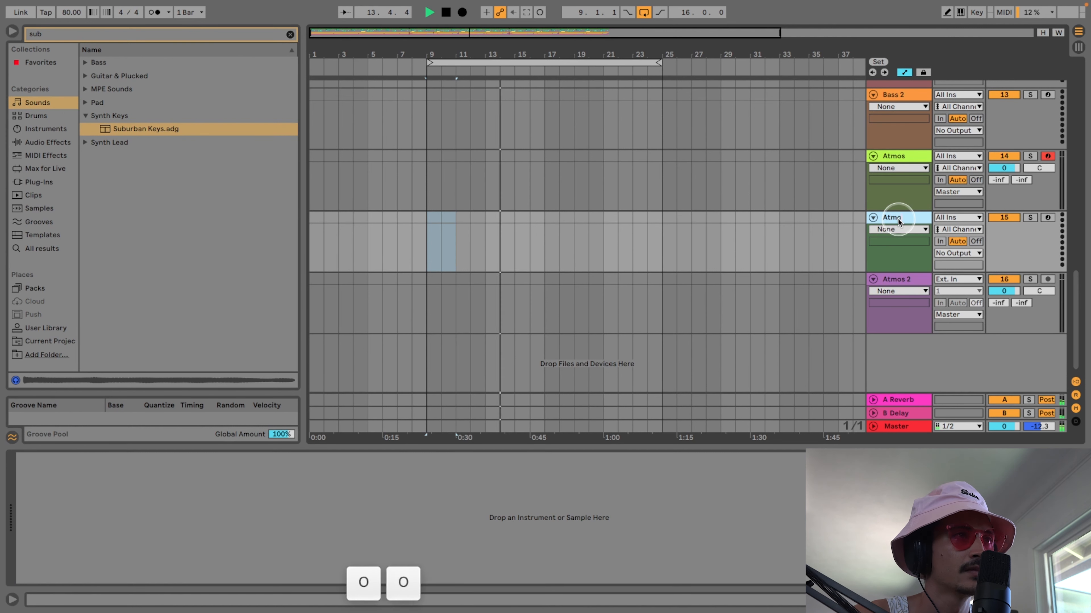
{"action": "key", "text": "Return"}
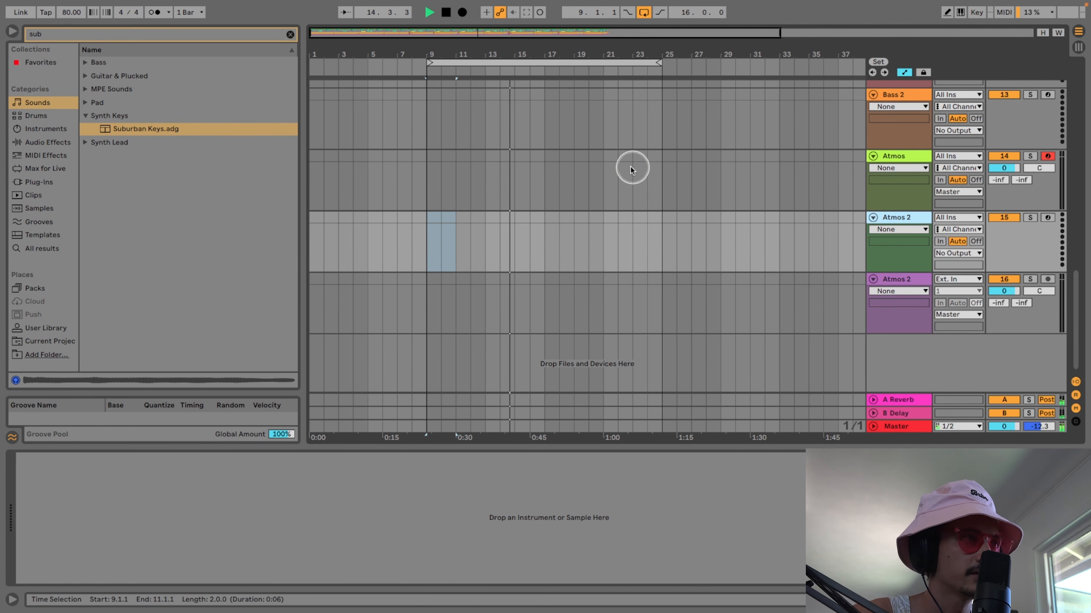
{"action": "left_click", "coordinate": [122, 131]}
{"action": "left_click_drag", "start_coordinate": [122, 131], "coordinate": [632, 253]}
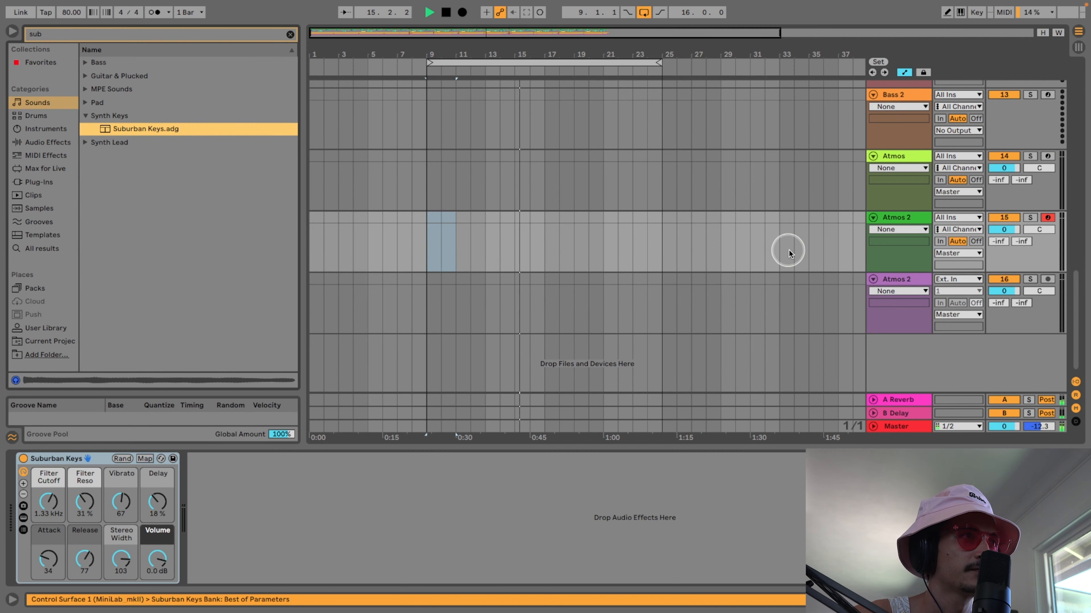
- Load the Basic Sub Sine preset onto the Bass track and Sub 808 Bass onto the Bass 2 track
{"action": "scroll", "coordinate": [816, 247], "scroll_direction": "up", "scroll_amount": 3}
{"action": "scroll", "coordinate": [815, 248], "scroll_direction": "up", "scroll_amount": 5}
{"action": "scroll", "coordinate": [815, 247], "scroll_direction": "down", "scroll_amount": 1}
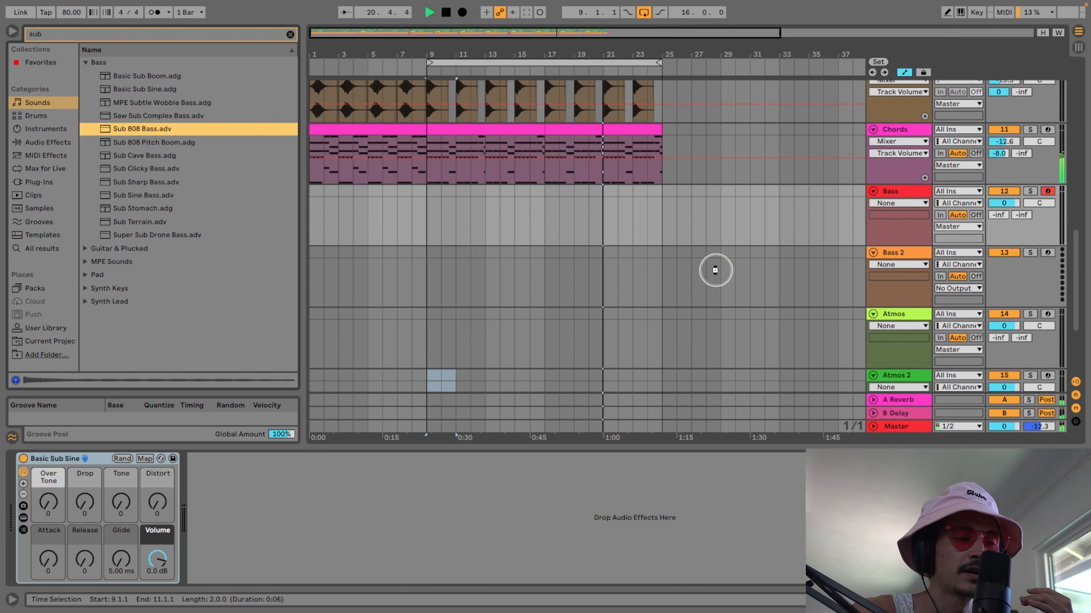
{"action": "left_click", "coordinate": [715, 270]}
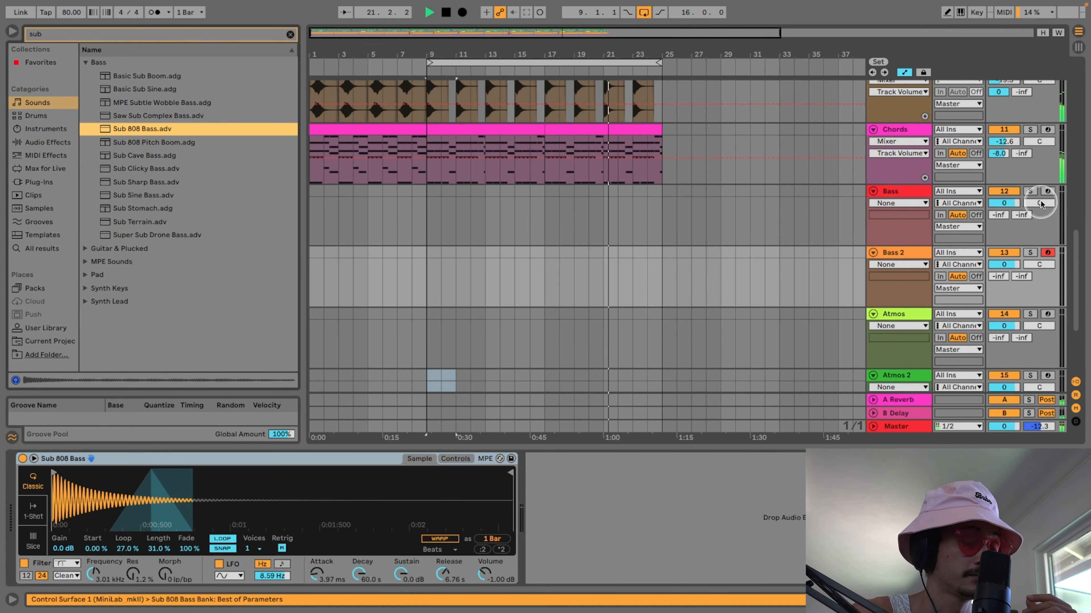
- Set the Bass track's volume to -10.9 dB and capture the played bass line as a MIDI clip
{"action": "left_click", "coordinate": [881, 232]}
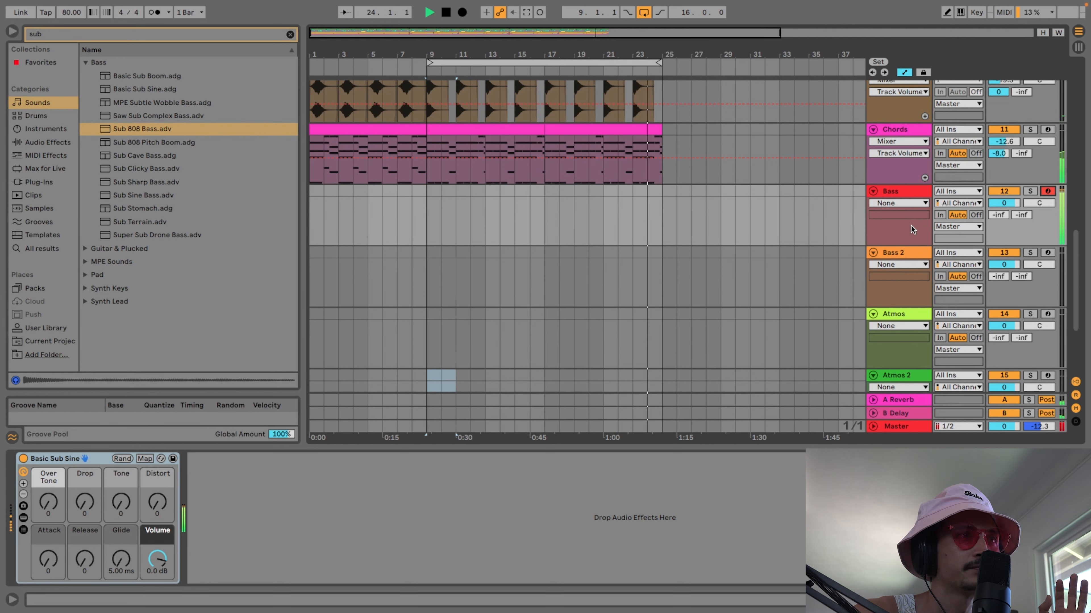
{"action": "left_click_drag", "start_coordinate": [1004, 203], "coordinate": [1005, 211]}
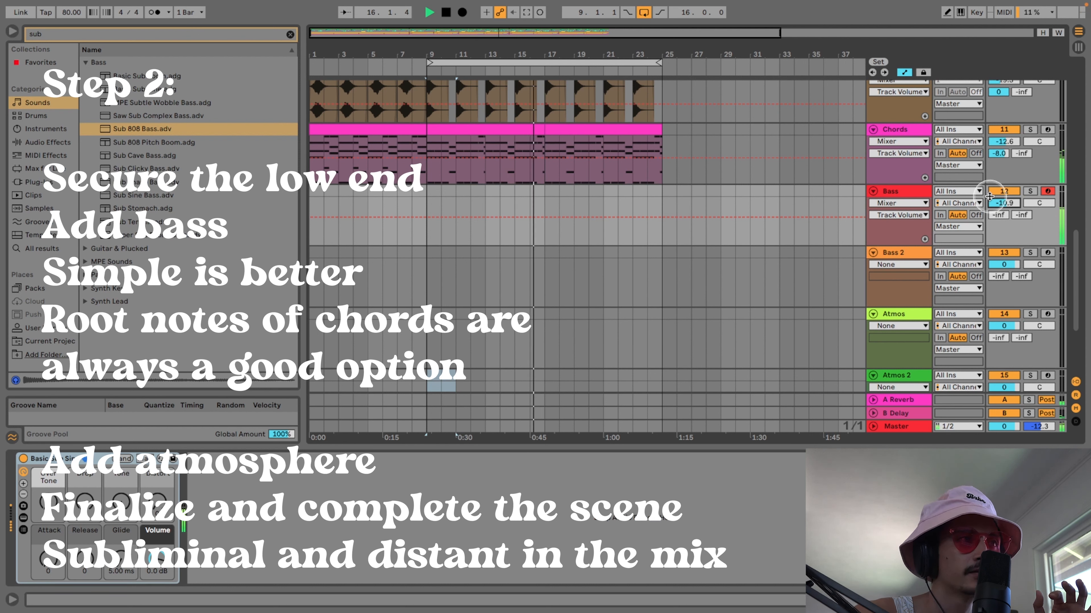
{"action": "key", "text": "space"}
{"action": "key", "text": "space"}
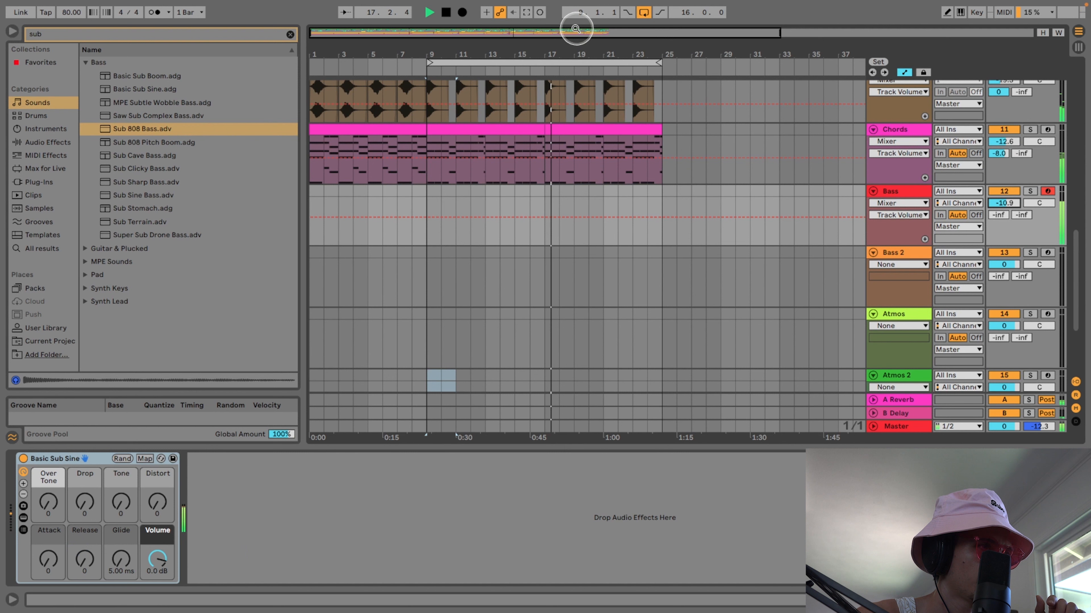
{"action": "left_click", "coordinate": [526, 13]}
{"action": "key", "text": "space"}
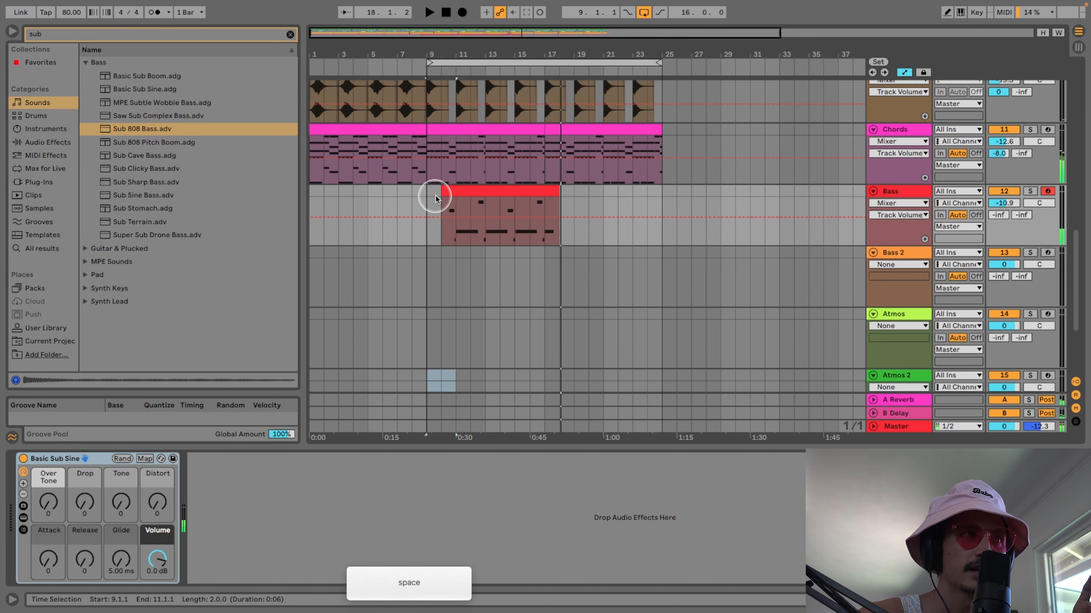
- Extend the captured Bass clip back to bar 9 and paste a copied two-bar phrase over bars 9 to 11
{"action": "left_click_drag", "start_coordinate": [442, 193], "coordinate": [420, 193]}
{"action": "left_click", "coordinate": [468, 202]}
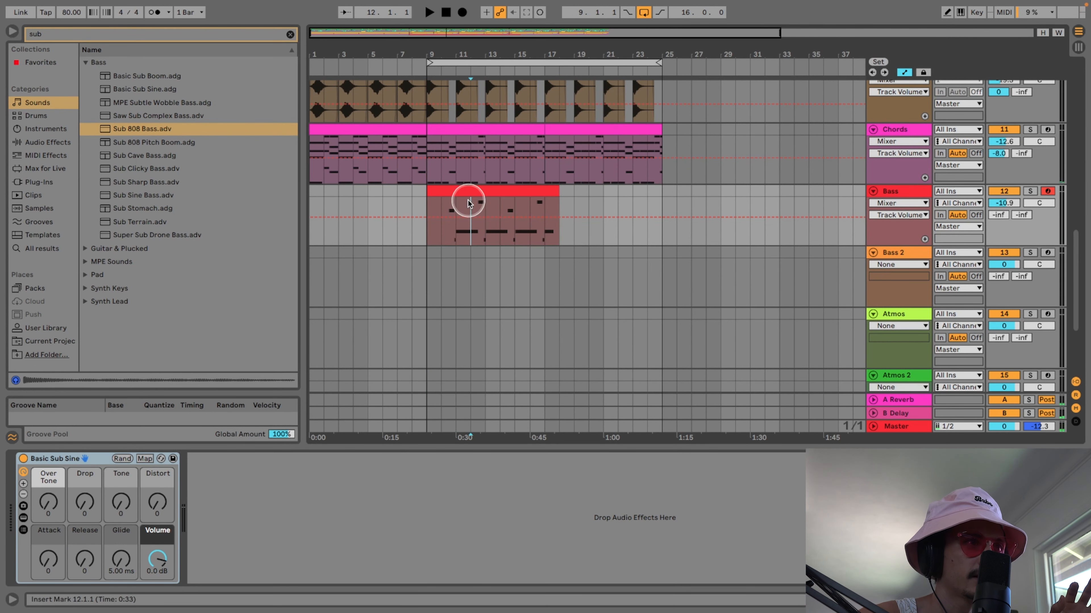
{"action": "left_click_drag", "start_coordinate": [445, 52], "coordinate": [588, 204]}
{"action": "key", "text": "super+c"}
{"action": "left_click", "coordinate": [413, 203]}
{"action": "key", "text": "super+v"}
{"action": "key", "text": "space"}
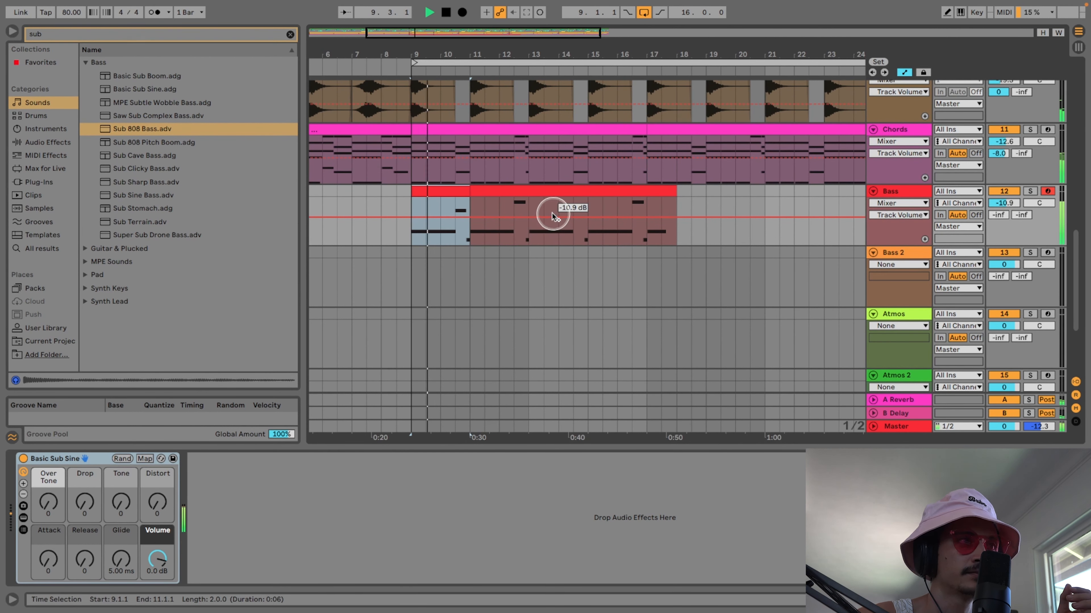
- Duplicate the Bass line from bars 9 to 17 so that it fills the arrangement up to bar 25
{"action": "scroll", "coordinate": [578, 210], "scroll_direction": "down", "scroll_amount": 3}
{"action": "left_click_drag", "start_coordinate": [411, 211], "coordinate": [647, 210]}
{"action": "key", "text": "ctrl+d"}
- Lower the Bass track's volume to -13.8 dB and set Basic Sub Sine's Over Tone to 49 and Distort to 2
{"action": "left_click_drag", "start_coordinate": [1003, 203], "coordinate": [1003, 214]}
{"action": "left_click", "coordinate": [1047, 253]}
{"action": "left_click_drag", "start_coordinate": [45, 501], "coordinate": [45, 460]}
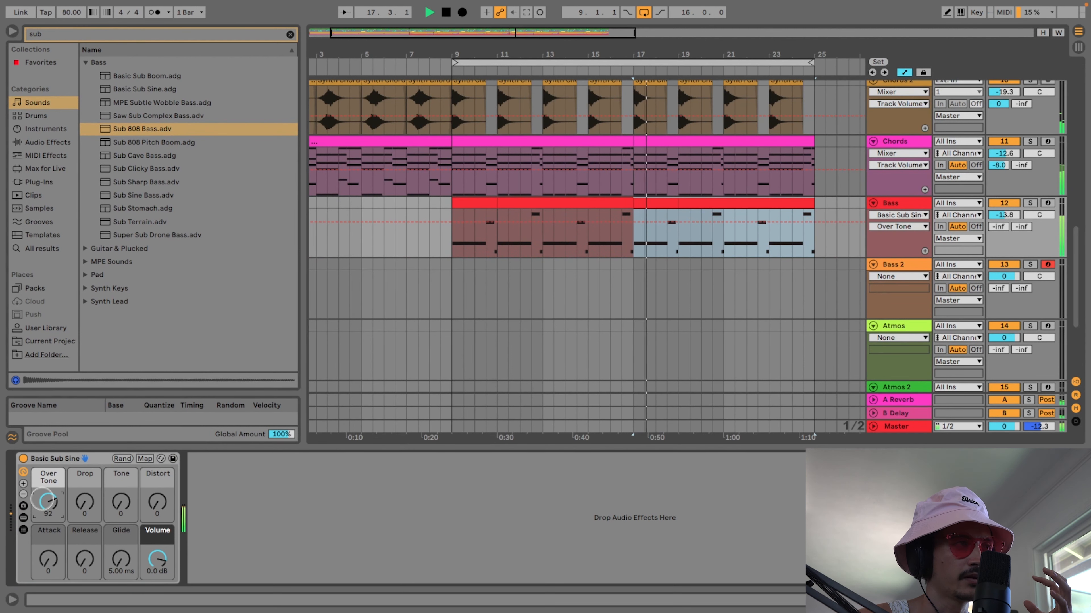
{"action": "key", "text": "s"}
{"action": "mouse_move", "coordinate": [47, 501]}
{"action": "left_mouse_down"}
{"action": "mouse_move", "coordinate": [38, 537]}
{"action": "mouse_move", "coordinate": [45, 499]}
{"action": "left_mouse_up"}
{"action": "left_click_drag", "start_coordinate": [152, 504], "coordinate": [153, 501]}
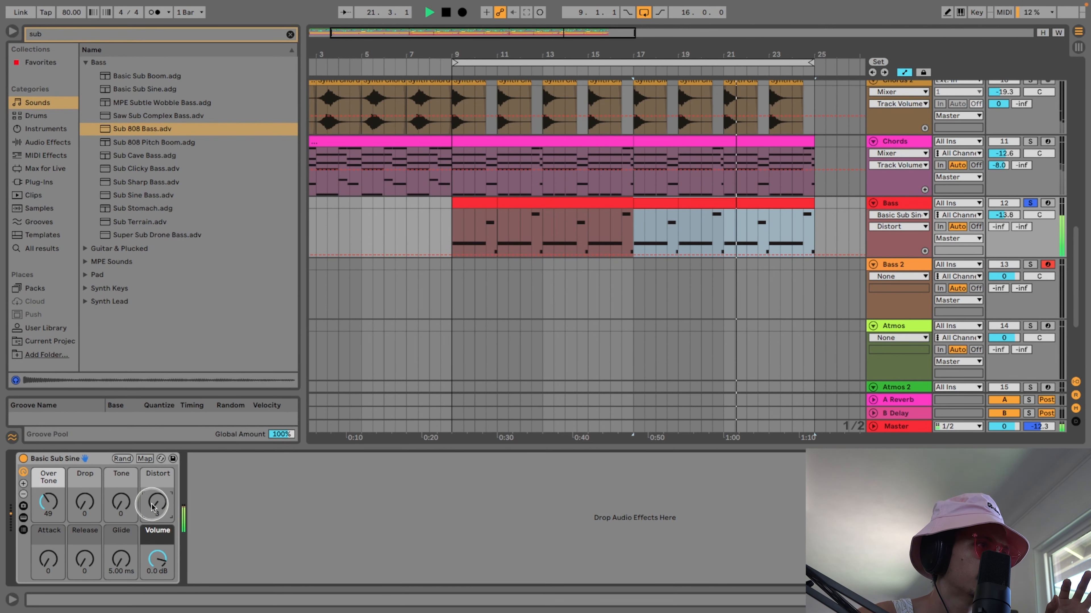
{"action": "key", "text": "s"}
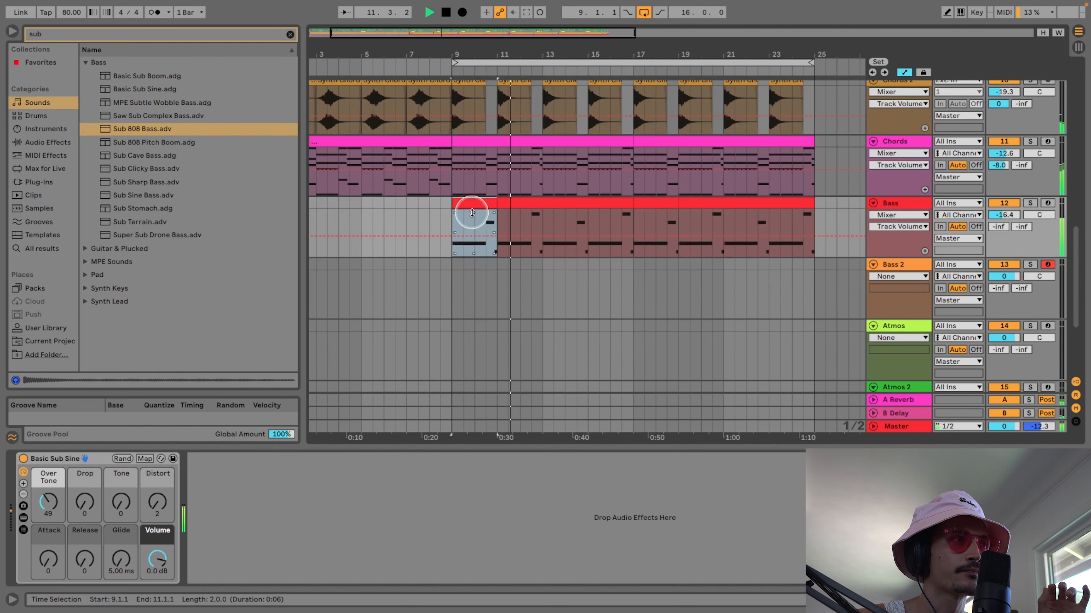
- Select the Bass 2 track and reset its volume to 0 dB
{"action": "left_click", "coordinate": [767, 202]}
{"action": "scroll", "coordinate": [791, 217], "scroll_direction": "down", "scroll_amount": 3}
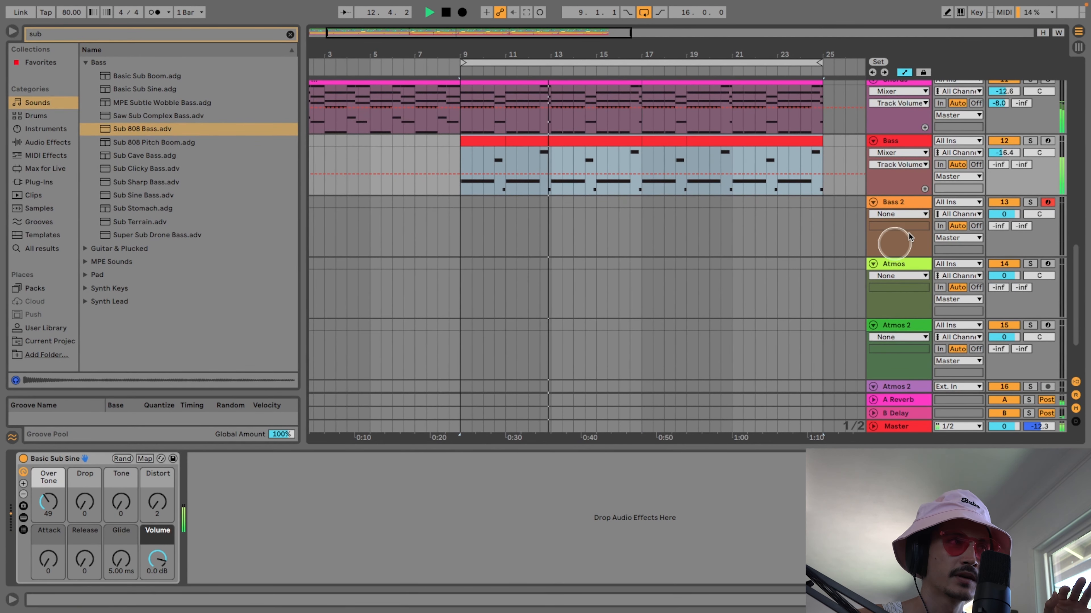
{"action": "left_click", "coordinate": [799, 236]}
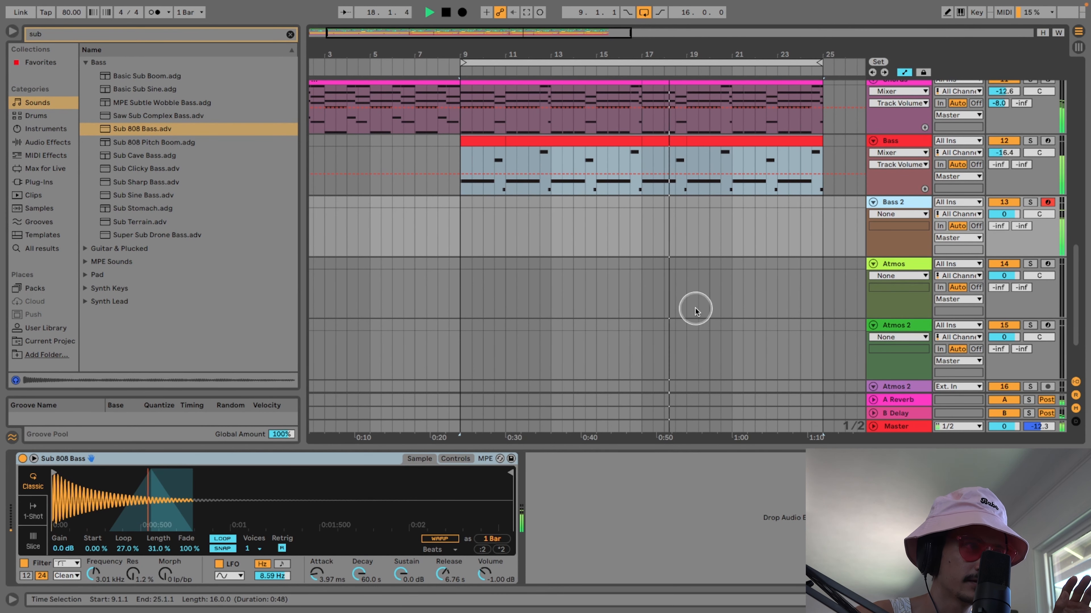
{"action": "left_click_drag", "start_coordinate": [1001, 213], "coordinate": [996, 218]}
{"action": "double_click", "coordinate": [987, 217]}
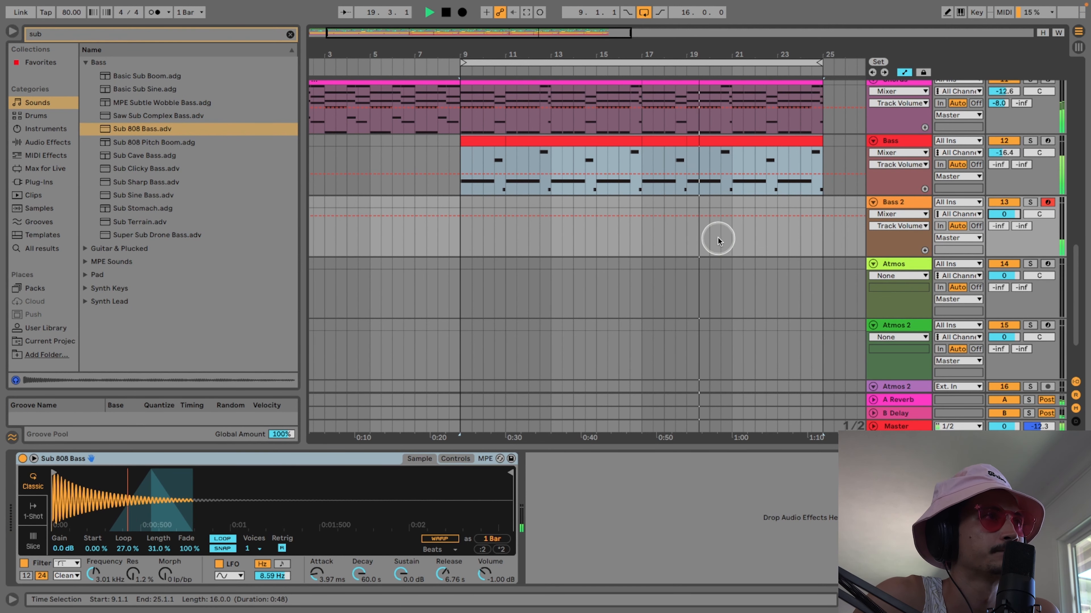
- Capture the played Bass 2 part as MIDI and delete everything in it before bar 17
{"action": "left_click", "coordinate": [524, 13]}
{"action": "left_click_drag", "start_coordinate": [641, 224], "coordinate": [499, 204]}
{"action": "key", "text": "BackSpace"}
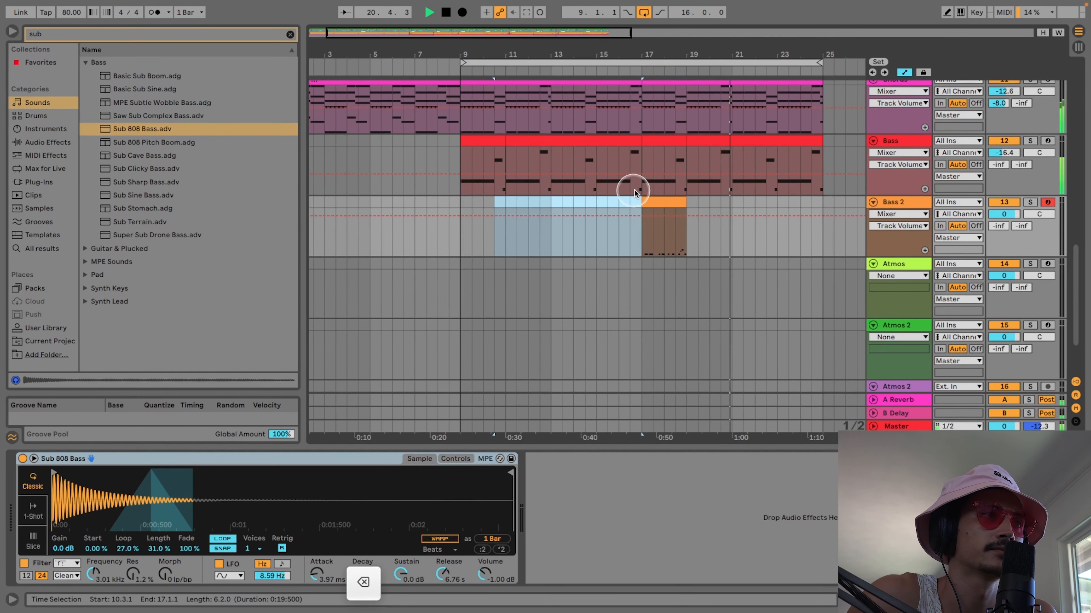
- Copy the two-bar Bass 2 clip at bar 17 to bar 21 and to bar 9
{"action": "left_click", "coordinate": [674, 201]}
{"action": "key", "text": "super+c"}
{"action": "left_click", "coordinate": [734, 215]}
{"action": "key", "text": "super+v"}
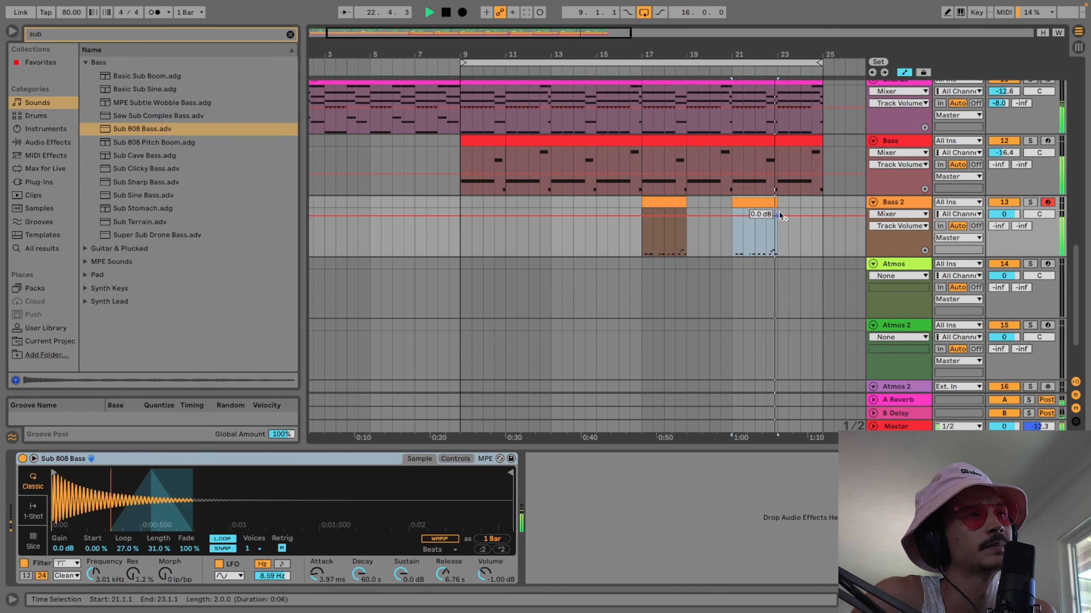
{"action": "key", "text": "super+c"}
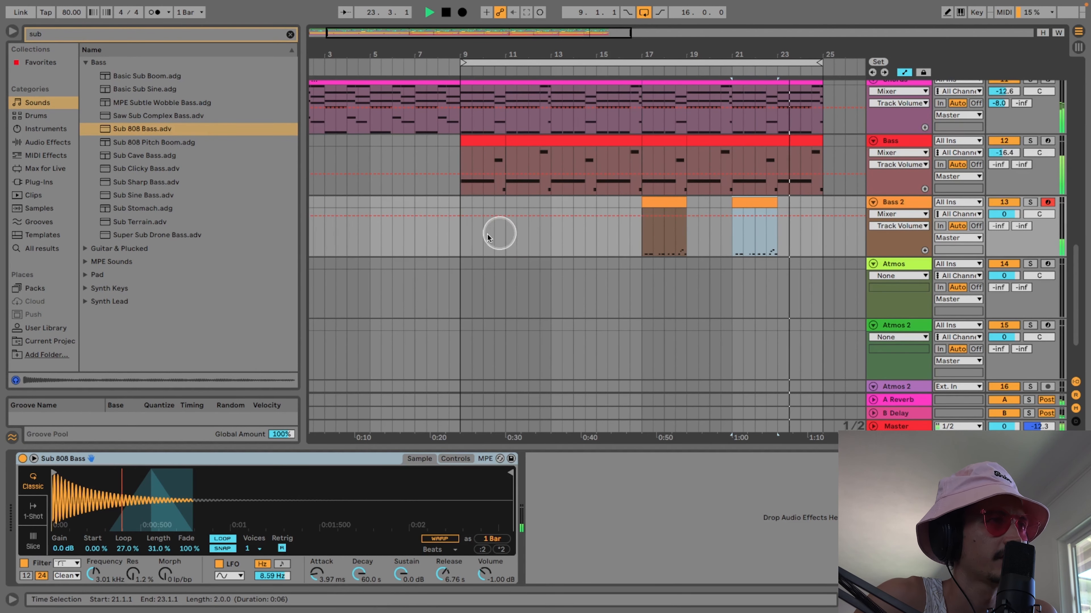
{"action": "left_click", "coordinate": [463, 239]}
{"action": "key", "text": "super+v"}
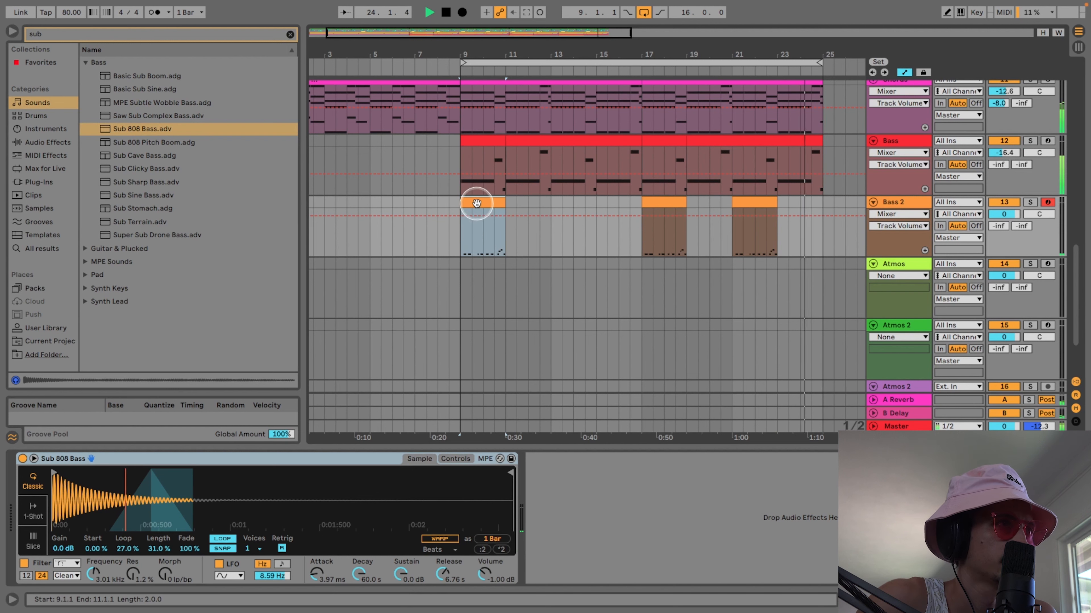
- Try rearranging the Bass 2 clip at bar 9 by copying its section from 9.3 to 10.1 to other positions
{"action": "left_click_drag", "start_coordinate": [457, 53], "coordinate": [487, 84]}
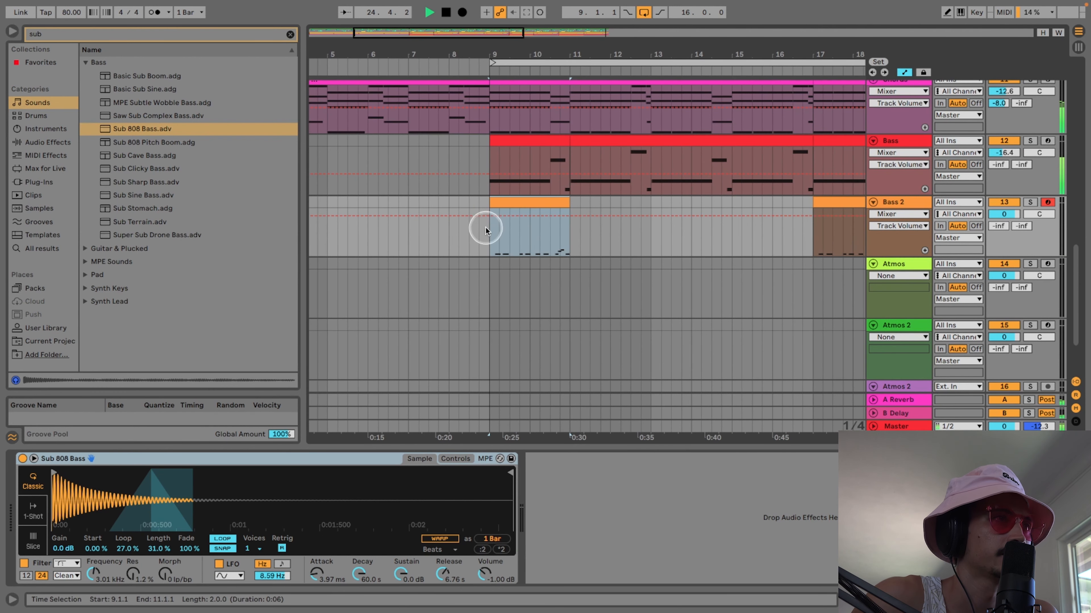
{"action": "left_click_drag", "start_coordinate": [488, 234], "coordinate": [531, 210]}
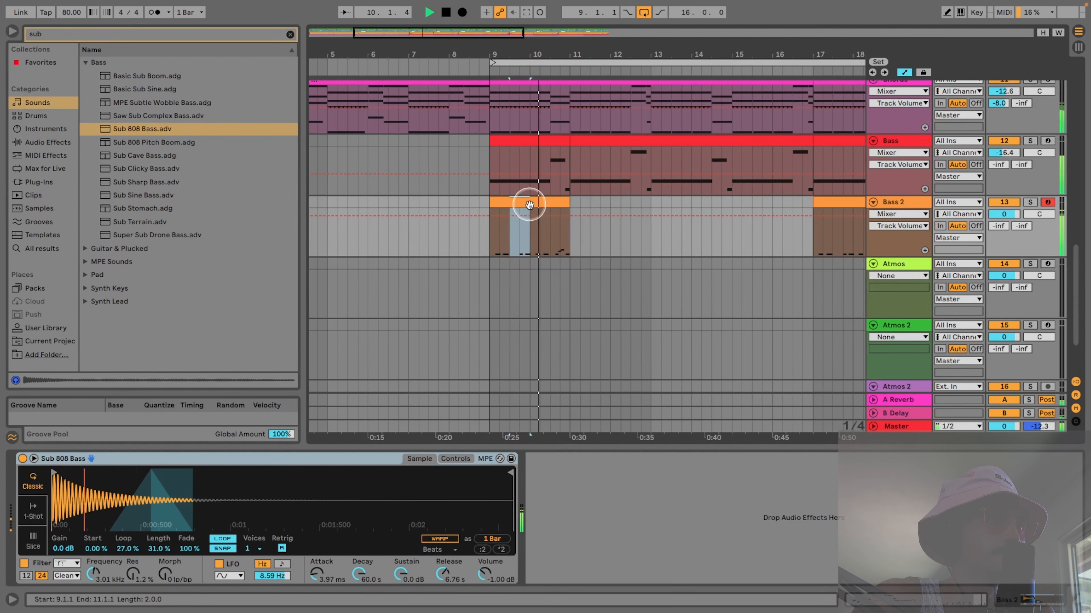
{"action": "key", "text": "super+c"}
{"action": "left_click", "coordinate": [493, 234]}
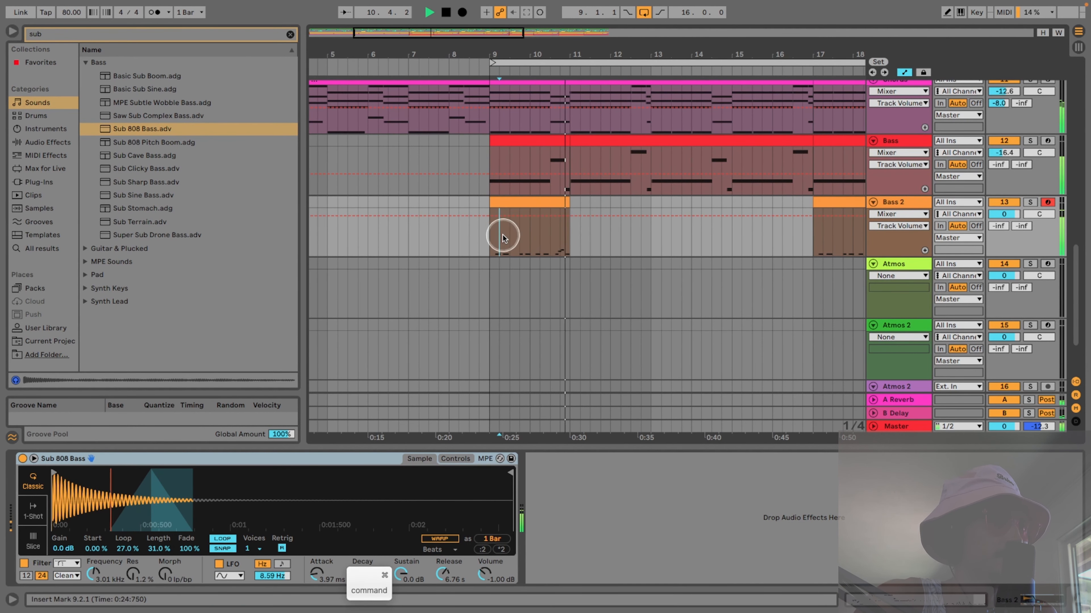
{"action": "key", "text": "super+v"}
{"action": "key", "text": "space"}
{"action": "key", "text": "space"}
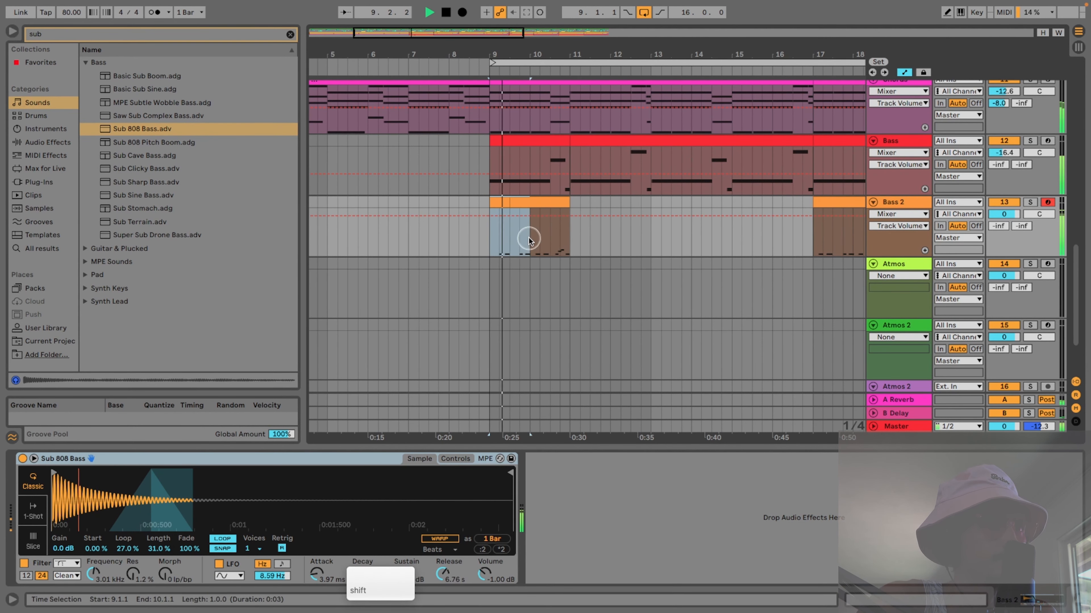
{"action": "left_click_drag", "start_coordinate": [528, 235], "coordinate": [576, 235]}
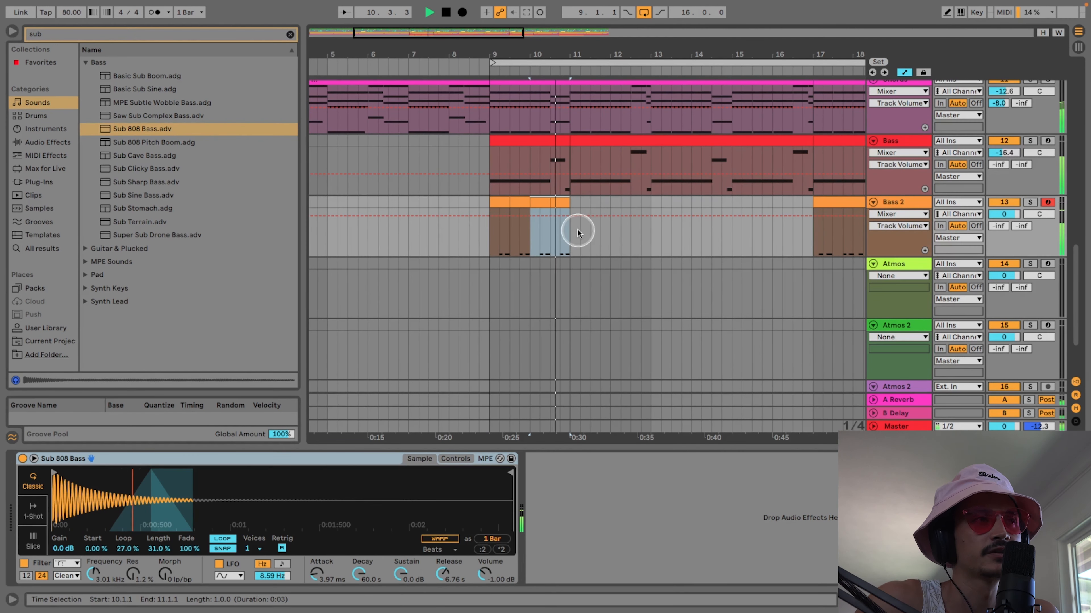
- Delete the Bass 2 clips between bars 9 and 11
{"action": "left_click", "coordinate": [558, 205]}
{"action": "left_click", "coordinate": [499, 204], "text": "shift"}
{"action": "key", "text": "BackSpace"}
- Set the Atmos track's volume to -17.4 dB and the Bass 2 track's volume to -9.5 dB
{"action": "scroll", "coordinate": [623, 207], "scroll_direction": "right", "scroll_amount": 3}
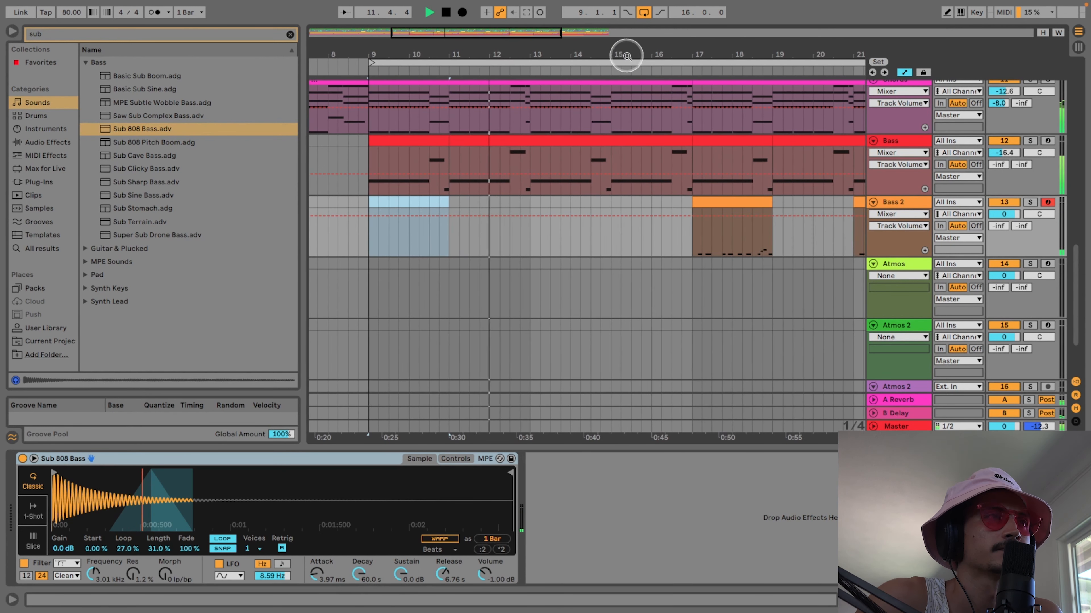
{"action": "left_click_drag", "start_coordinate": [626, 56], "coordinate": [627, 27]}
{"action": "scroll", "coordinate": [848, 253], "scroll_direction": "down", "scroll_amount": 1}
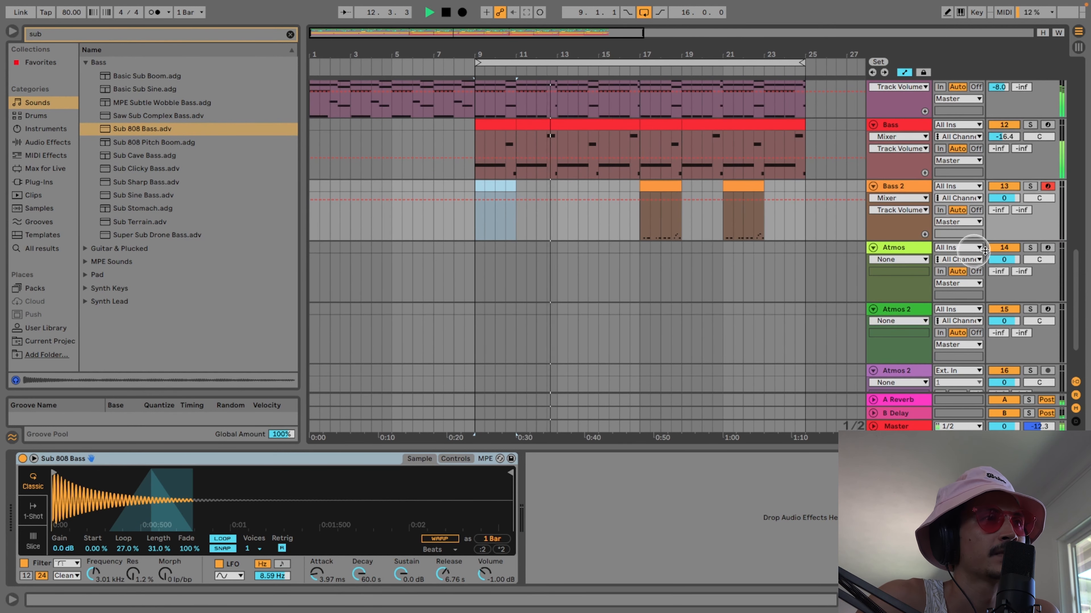
{"action": "left_click", "coordinate": [846, 267]}
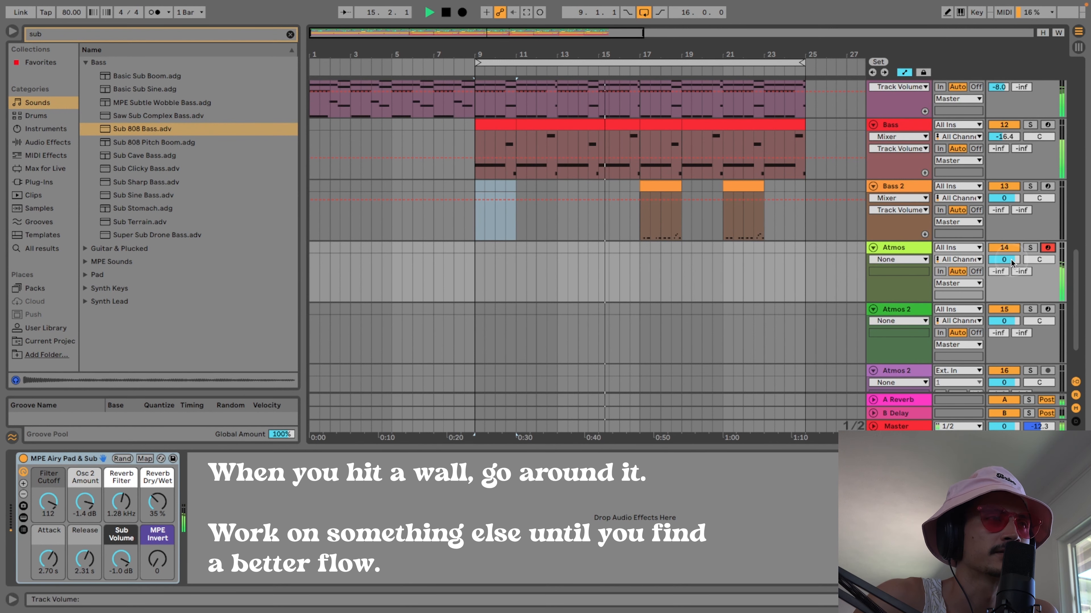
{"action": "mouse_move", "coordinate": [1008, 259]}
{"action": "left_mouse_down"}
{"action": "mouse_move", "coordinate": [1009, 273]}
{"action": "mouse_move", "coordinate": [1001, 258]}
{"action": "left_mouse_up"}
{"action": "left_click_drag", "start_coordinate": [1004, 197], "coordinate": [1001, 198]}
{"action": "left_click_drag", "start_coordinate": [1005, 261], "coordinate": [1005, 259]}
- Play along from bar 9 on the Atmos track and capture the played pad part as MIDI
{"action": "left_click", "coordinate": [474, 252]}
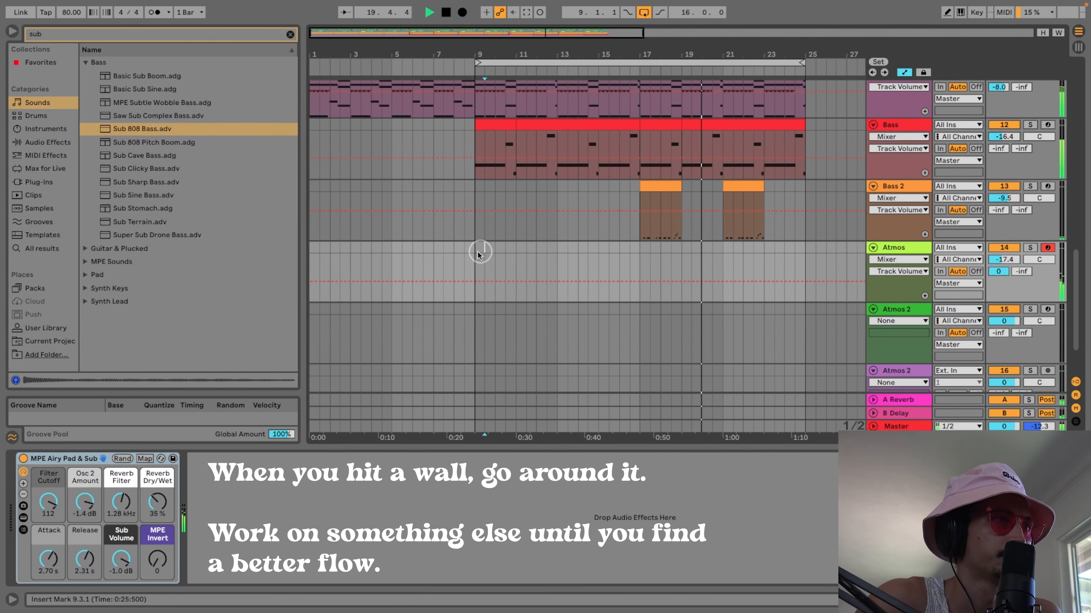
{"action": "key", "text": "space"}
{"action": "key", "text": "space"}
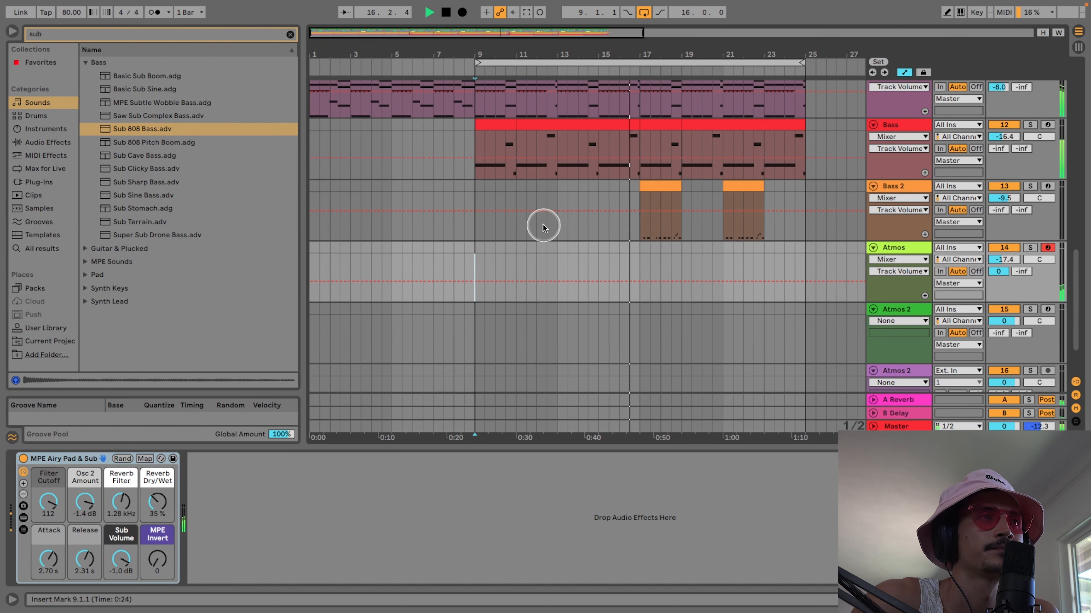
{"action": "left_click", "coordinate": [526, 14]}
- Repeat the four-bar section of the captured Atmos part at bar 13 so it fills bars 9 to 25
{"action": "left_click_drag", "start_coordinate": [560, 263], "coordinate": [648, 250]}
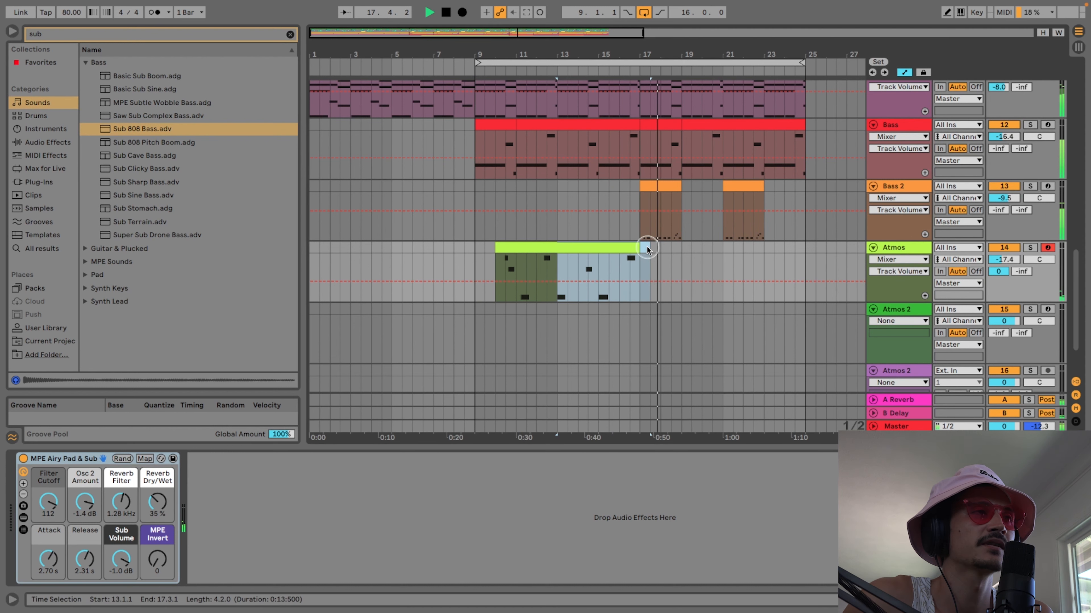
{"action": "key", "text": "super+d"}
{"action": "key", "text": "super+c"}
{"action": "left_click", "coordinate": [474, 261]}
{"action": "key", "text": "super+v"}
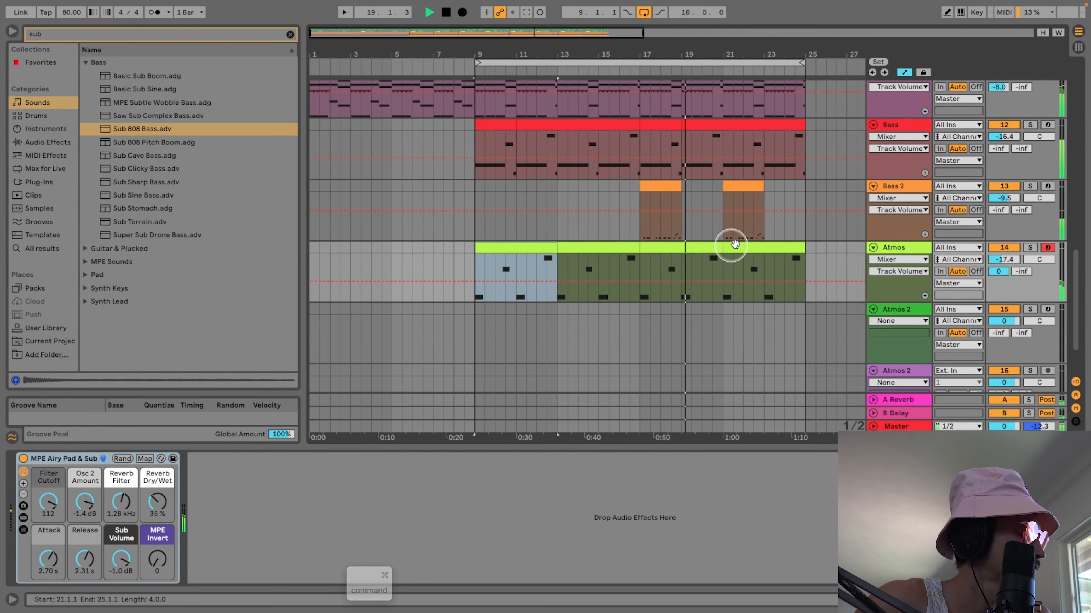
- Nudge the opening F3 note of the Atmos clip at bar 13 to the start of the bar
{"action": "left_click", "coordinate": [730, 257]}
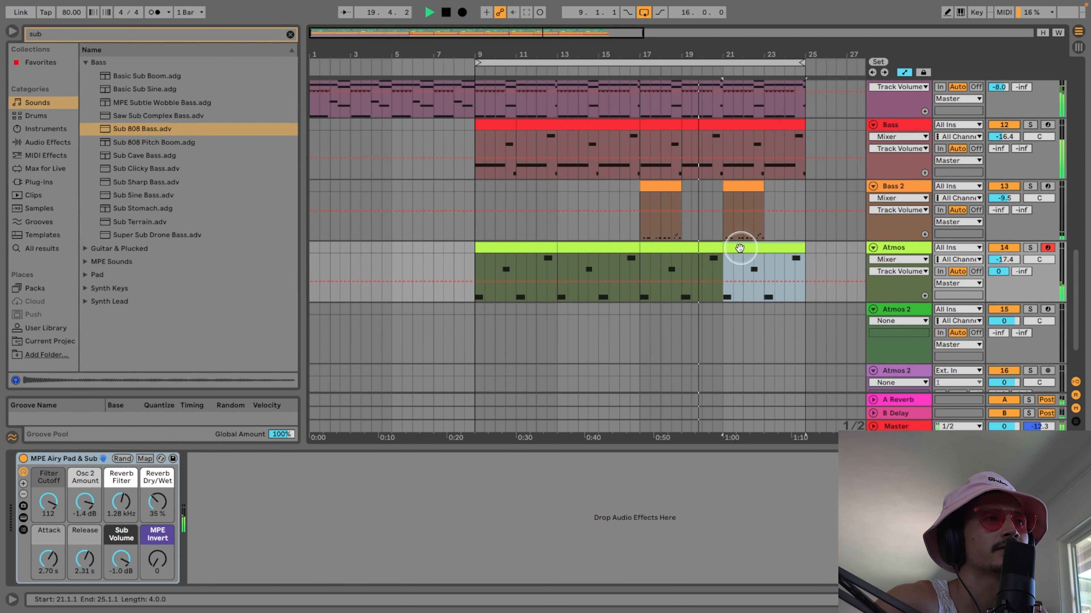
{"action": "left_click", "coordinate": [540, 247], "text": "super"}
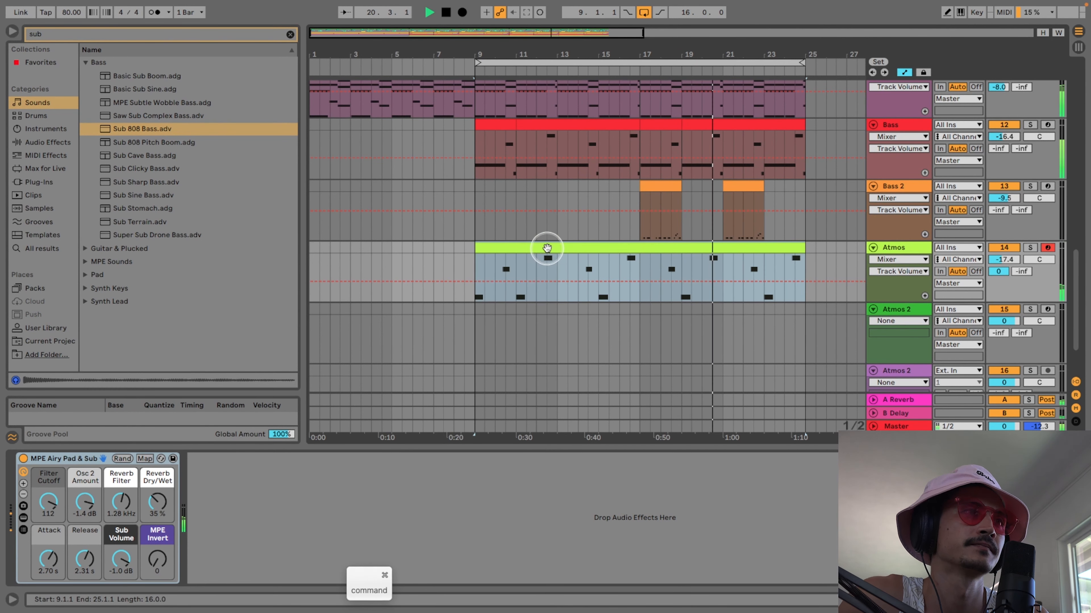
{"action": "left_click", "coordinate": [579, 248]}
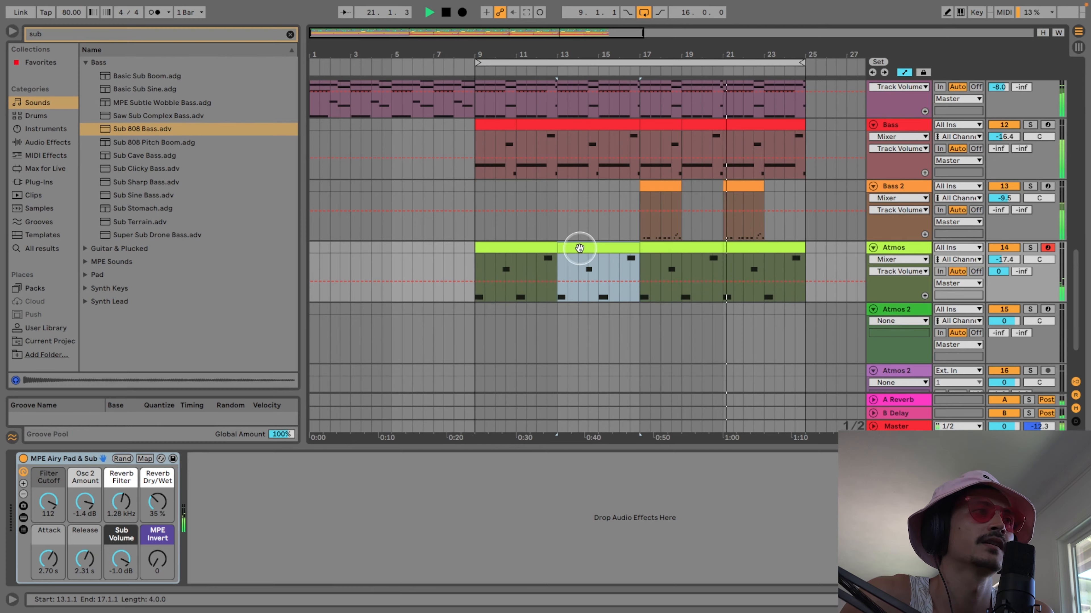
{"action": "double_click", "coordinate": [579, 248]}
{"action": "left_click", "coordinate": [349, 473]}
{"action": "scroll", "coordinate": [409, 373], "scroll_direction": "down", "scroll_amount": 3}
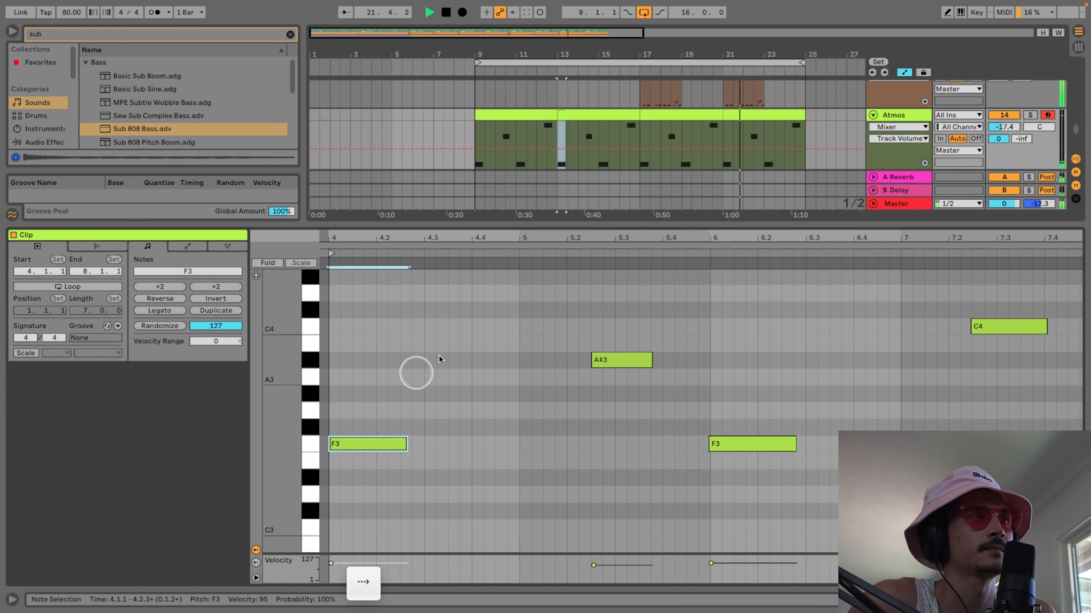
{"action": "double_click", "coordinate": [521, 225]}
- Copy the corrected four-bar Atmos clip at bar 13 across bars 9 to 25 and consolidate the copies into one clip
{"action": "left_click", "coordinate": [594, 322]}
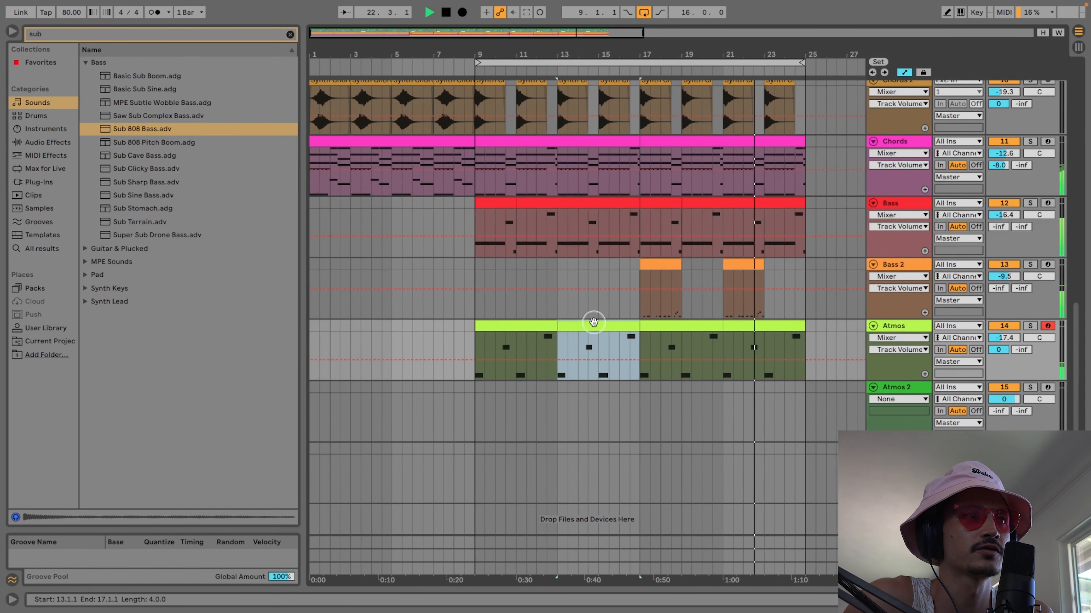
{"action": "key", "text": "super+c"}
{"action": "left_click", "coordinate": [531, 326]}
{"action": "key", "text": "super+v"}
{"action": "key", "text": "super+d"}
{"action": "key", "text": "super+d"}
{"action": "key", "text": "super+d"}
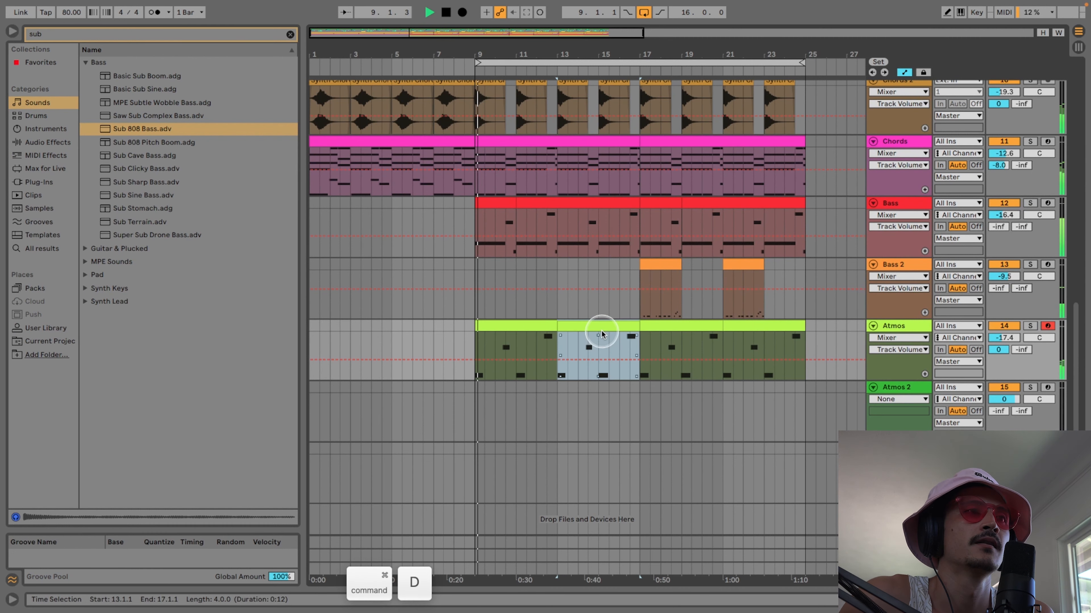
{"action": "left_click", "coordinate": [535, 326], "text": "shift"}
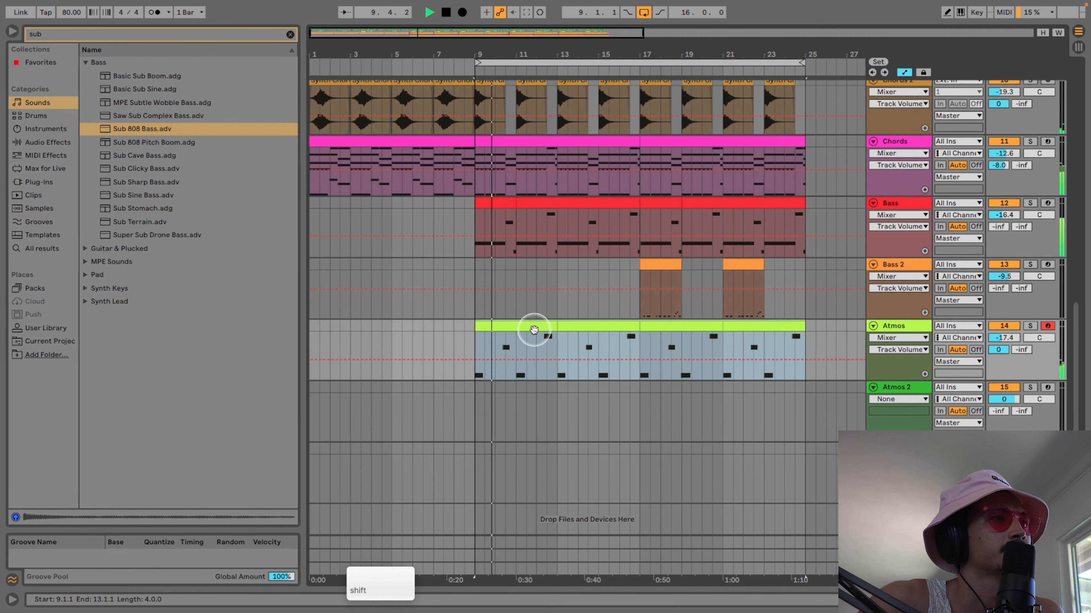
- Try transposing the Atmos clip's F3 notes an octave up to F4, and then down to F2
{"action": "double_click", "coordinate": [572, 327]}
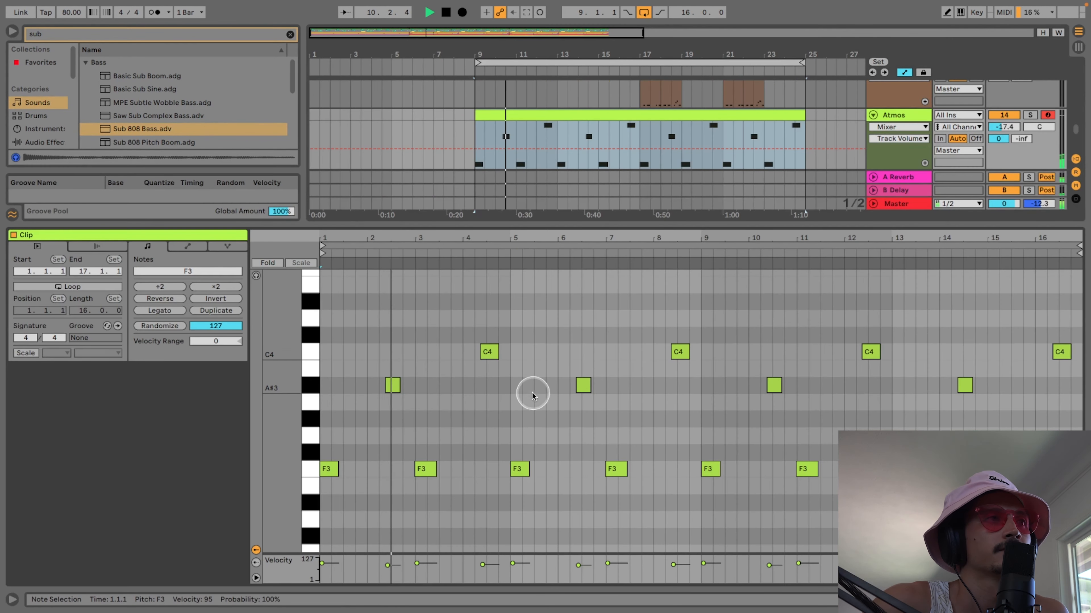
{"action": "key", "text": "super+alt+l"}
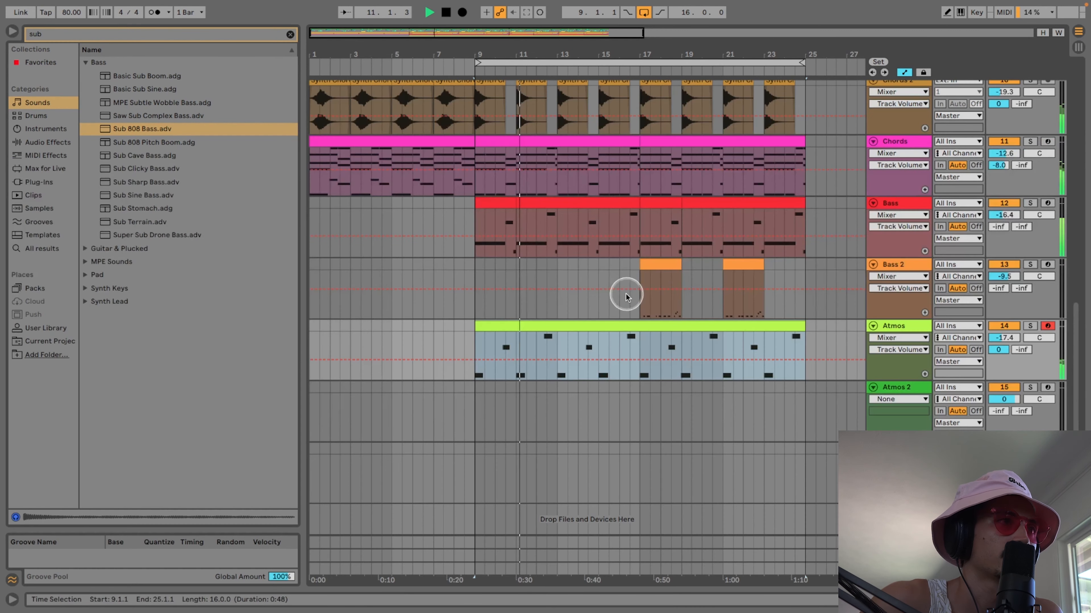
{"action": "double_click", "coordinate": [510, 328]}
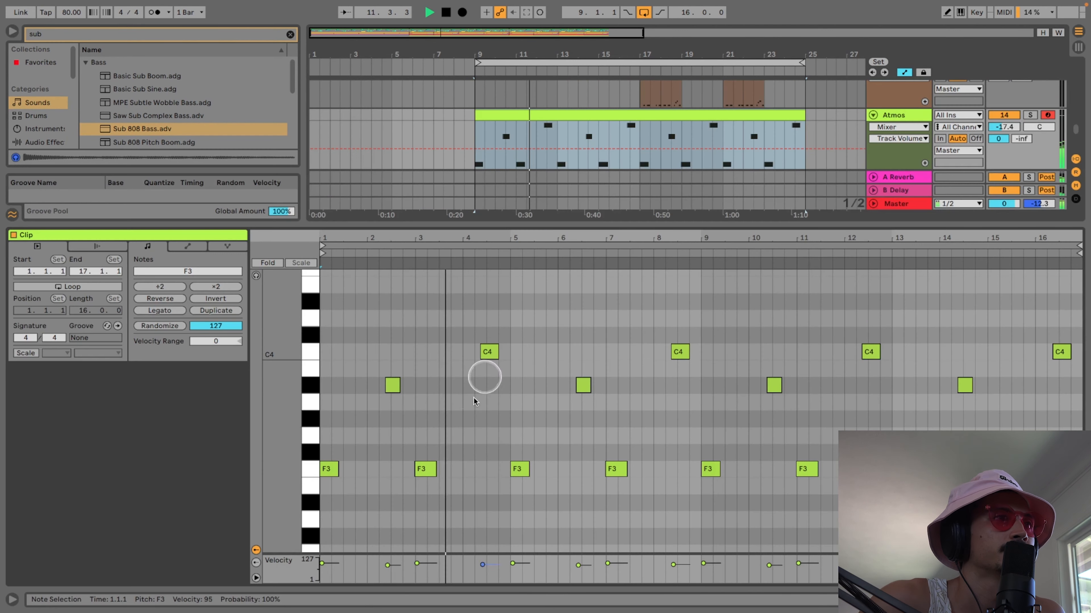
{"action": "left_click", "coordinate": [309, 468]}
{"action": "key", "text": "shift+Up"}
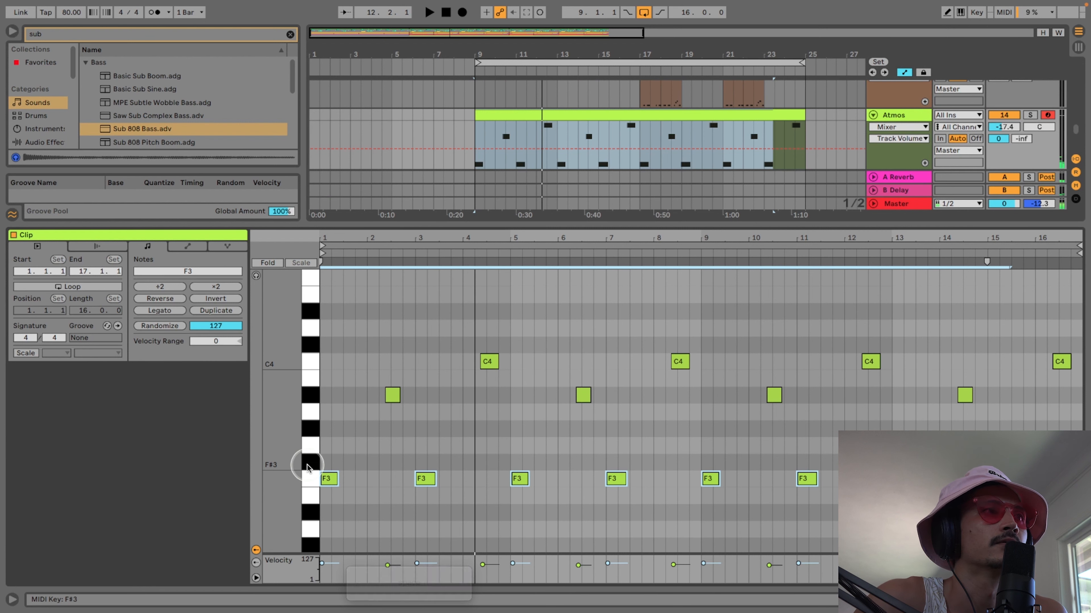
{"action": "key", "text": "space"}
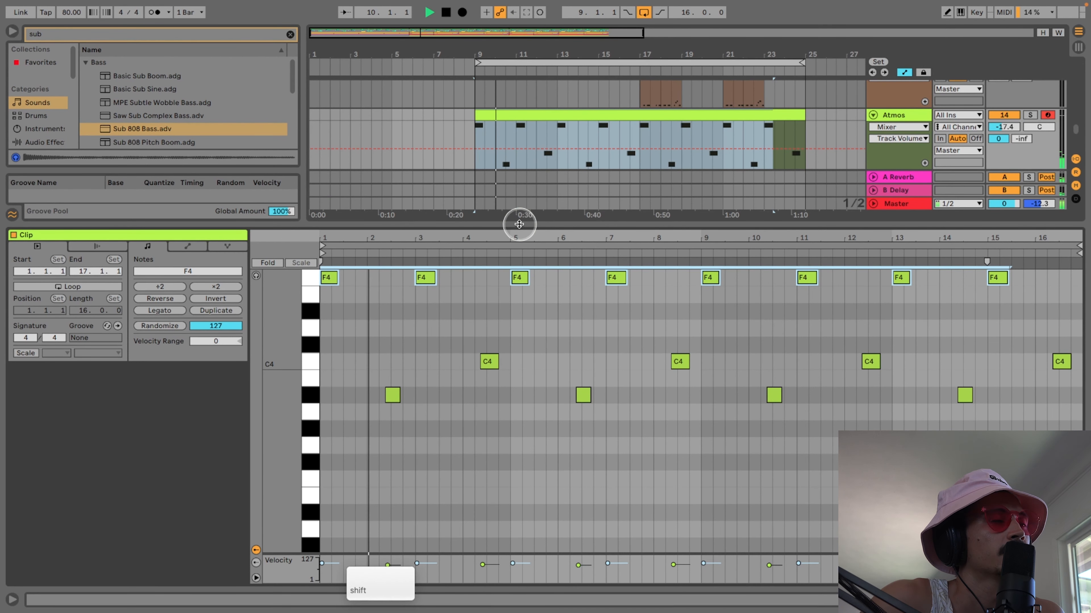
{"action": "key", "text": "shift+Down"}
{"action": "key", "text": "shift+Down"}
{"action": "key", "text": "space"}
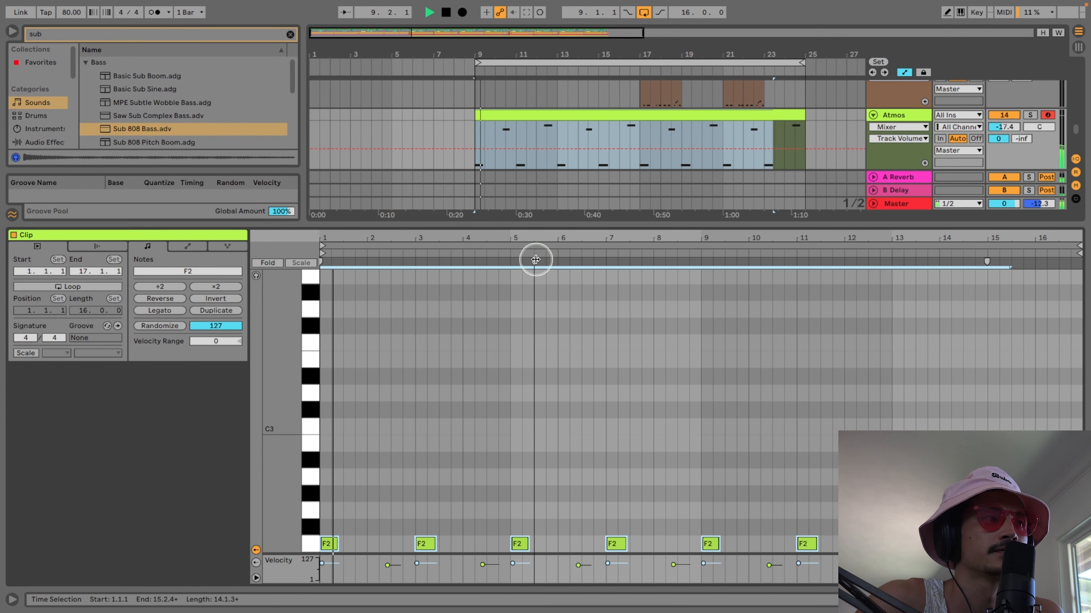
{"action": "double_click", "coordinate": [552, 224]}
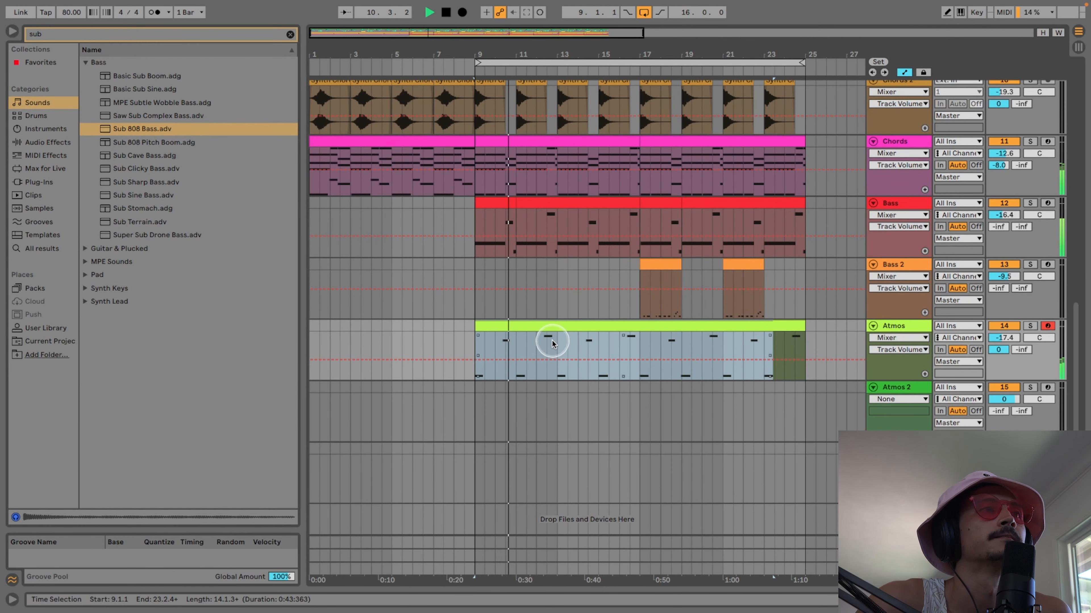
- Set the Atmos 2 track's volume to -10.9 dB and capture the played phrases as MIDI between bars 14 and 19
{"action": "left_click", "coordinate": [584, 403]}
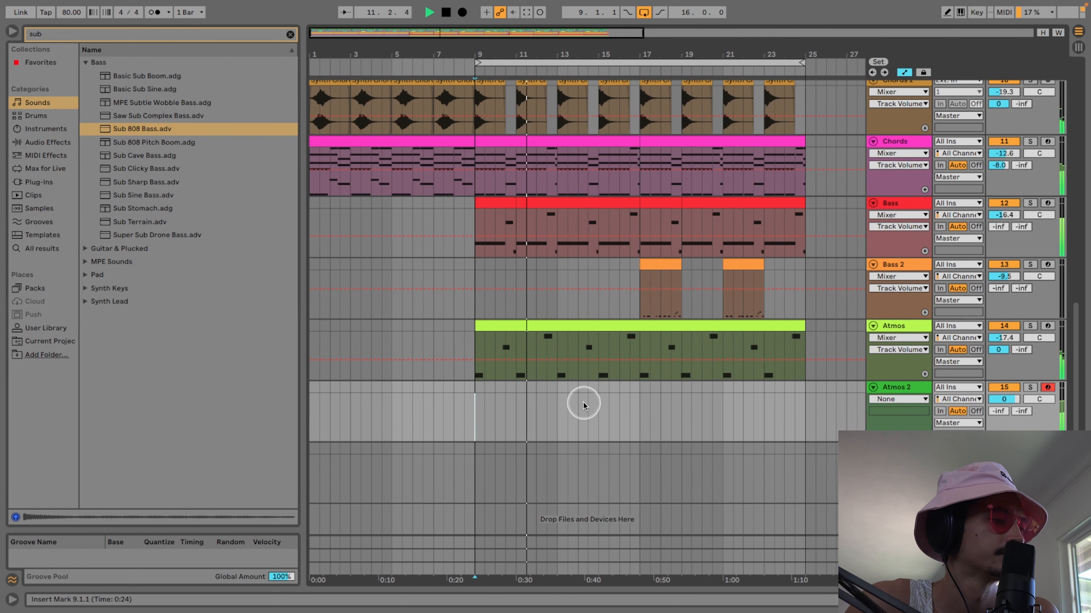
{"action": "mouse_move", "coordinate": [1003, 399]}
{"action": "left_mouse_down"}
{"action": "mouse_move", "coordinate": [1003, 423]}
{"action": "mouse_move", "coordinate": [999, 402]}
{"action": "left_mouse_up"}
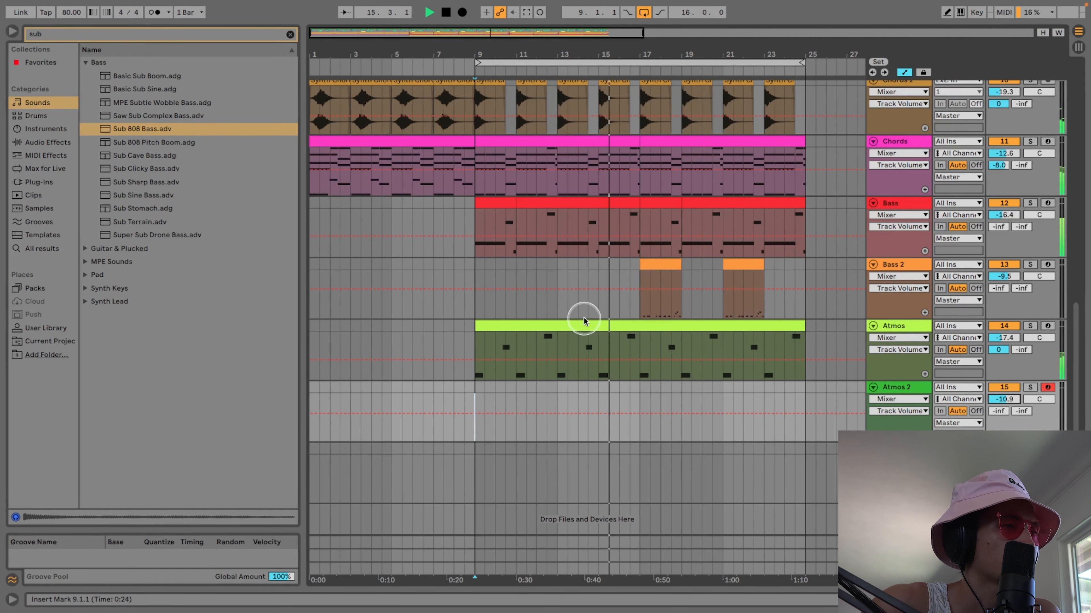
{"action": "left_click", "coordinate": [557, 385]}
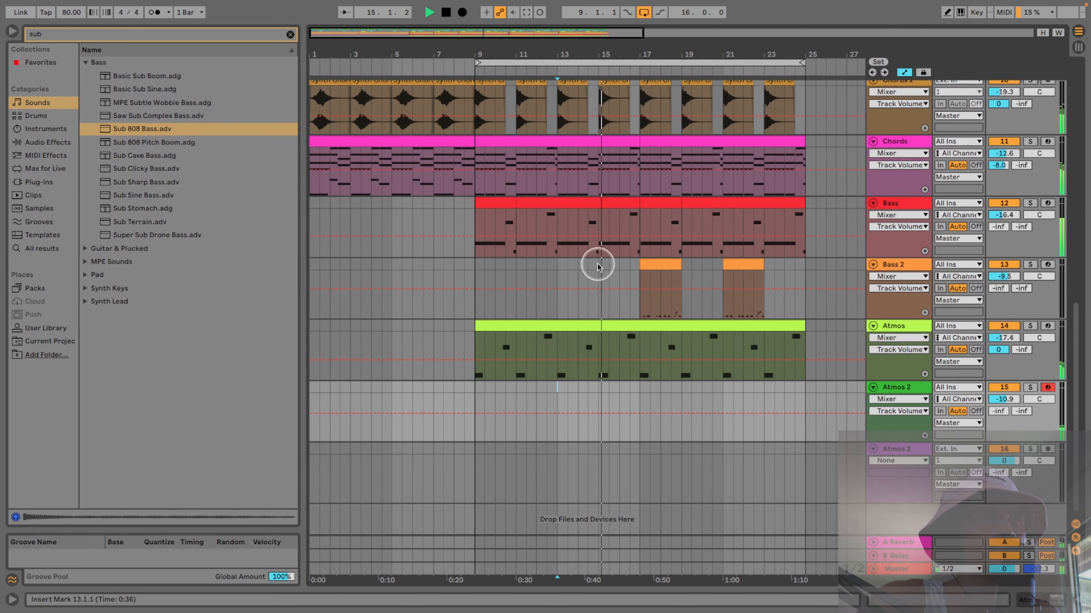
{"action": "left_click", "coordinate": [525, 16]}
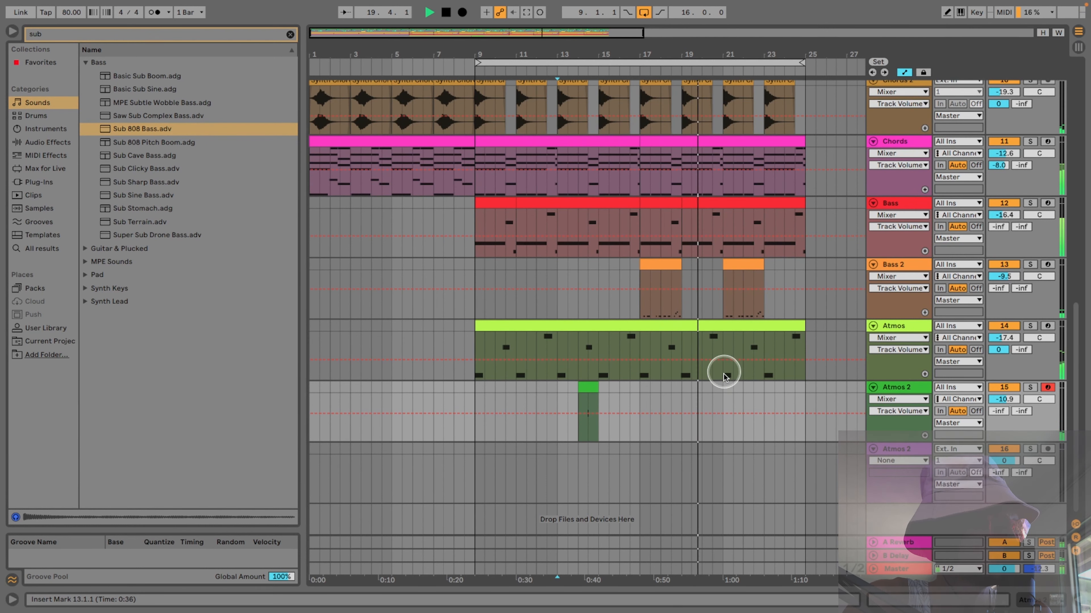
{"action": "left_click", "coordinate": [525, 12]}
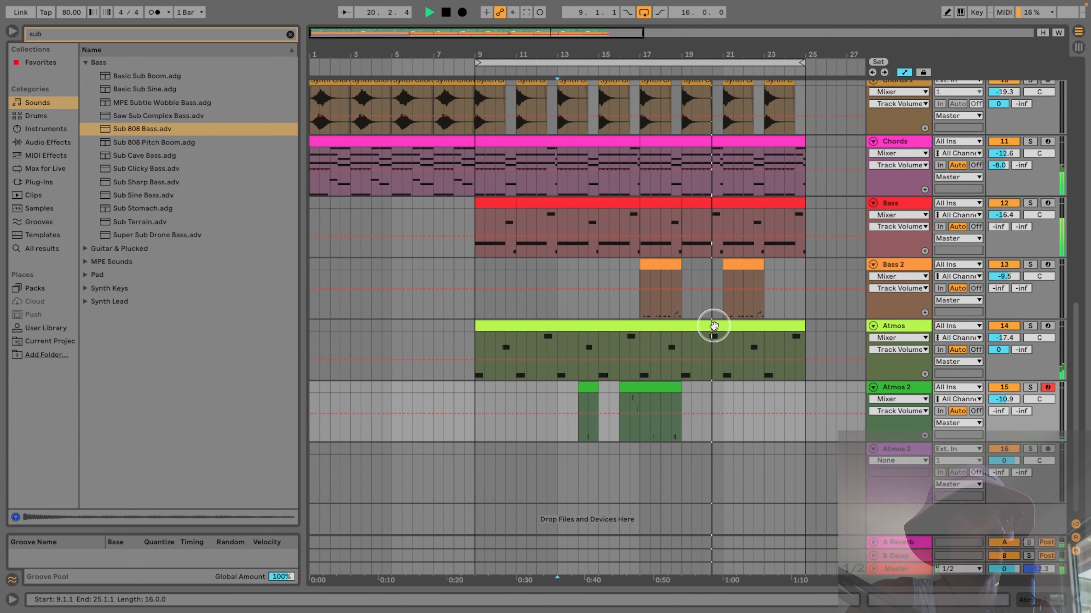
- Delete the last half bar of the Atmos 2 clip that starts at bar 16 and play back from there
{"action": "left_click_drag", "start_coordinate": [672, 389], "coordinate": [683, 389]}
{"action": "key", "text": "space"}
{"action": "key", "text": "Delete"}
{"action": "left_click", "coordinate": [620, 395]}
{"action": "key", "text": "space"}
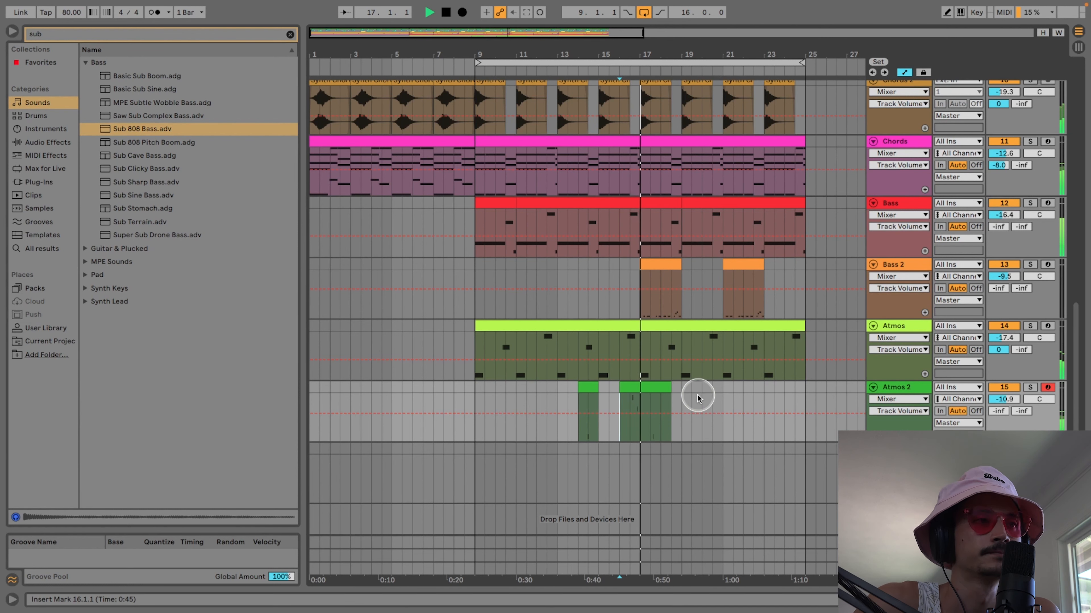
- Capture another played Atmos 2 part as MIDI in bars 9 to 13
{"action": "left_click", "coordinate": [464, 389]}
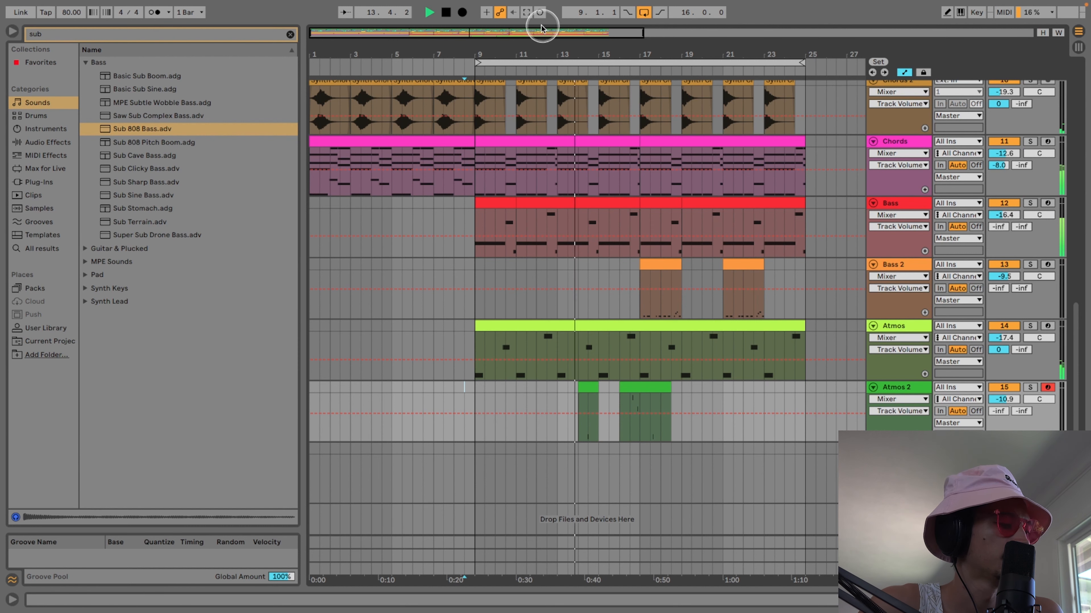
{"action": "left_click", "coordinate": [514, 13]}
{"action": "key", "text": "space"}
{"action": "key", "text": "space"}
- Nudge the opening F4 note of the Atmos 2 clip at bar 9 toward the start of the bar
{"action": "double_click", "coordinate": [537, 400]}
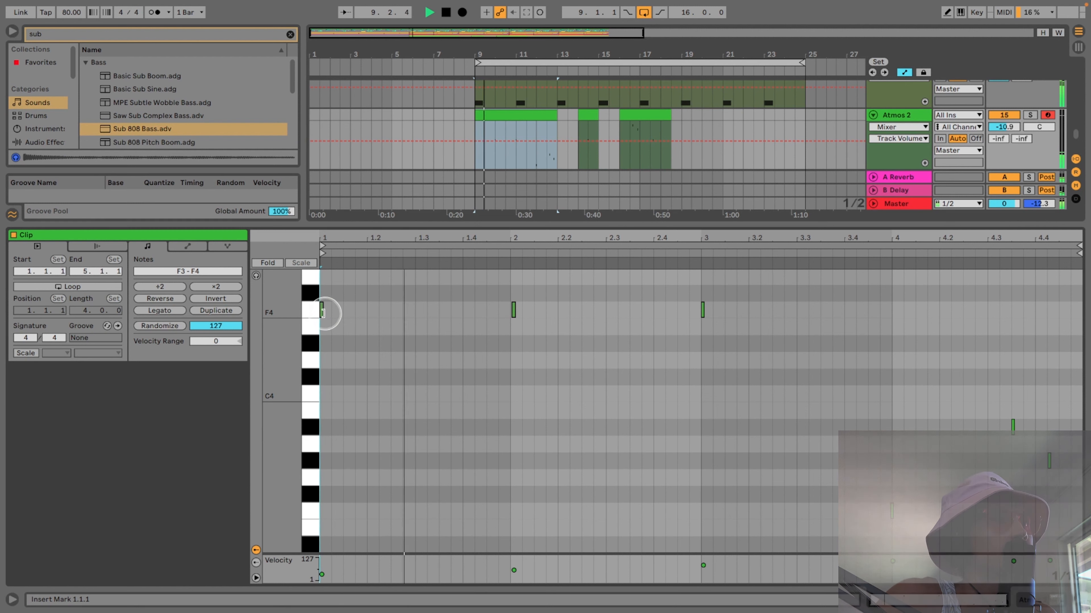
{"action": "left_click", "coordinate": [322, 310]}
{"action": "key", "text": "Right"}
{"action": "key", "text": "Left"}
{"action": "double_click", "coordinate": [424, 224]}
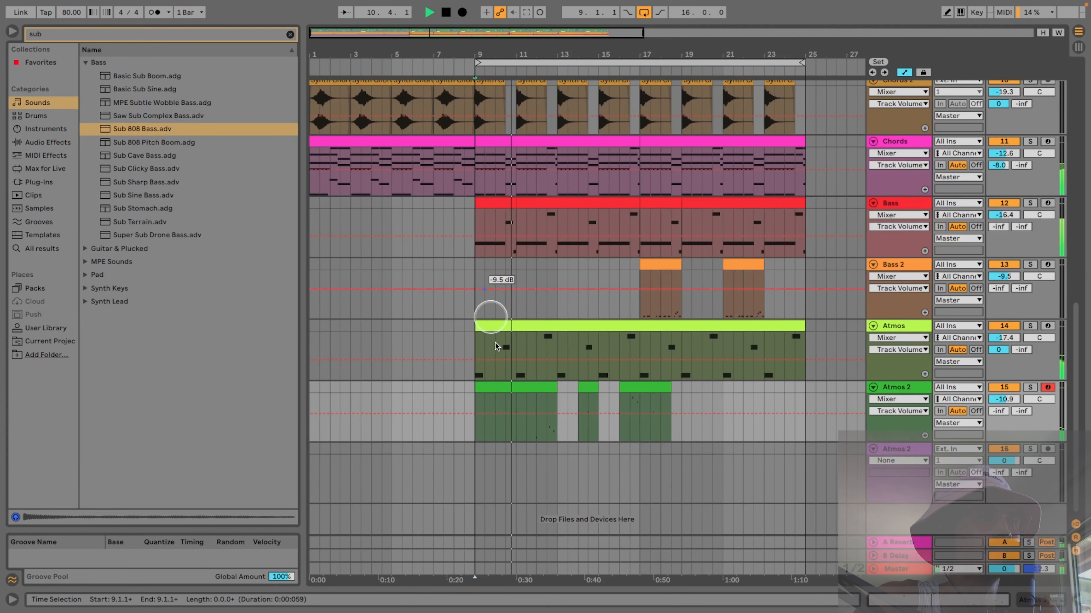
- Copy bar 9 of the green Atmos 2 part into the gaps at bars 13 and 15
{"action": "left_click", "coordinate": [481, 419]}
{"action": "left_click_drag", "start_coordinate": [481, 419], "coordinate": [498, 392]}
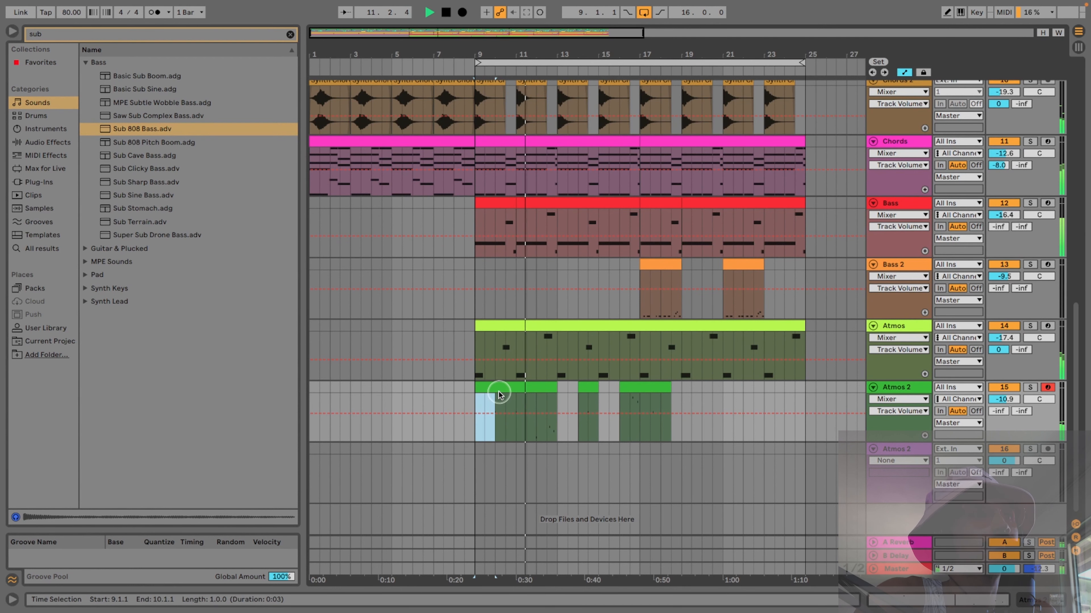
{"action": "key", "text": "c"}
{"action": "left_click", "coordinate": [562, 404]}
{"action": "key", "text": "ctrl+v"}
{"action": "left_click", "coordinate": [617, 406]}
{"action": "key", "text": "ctrl+v"}
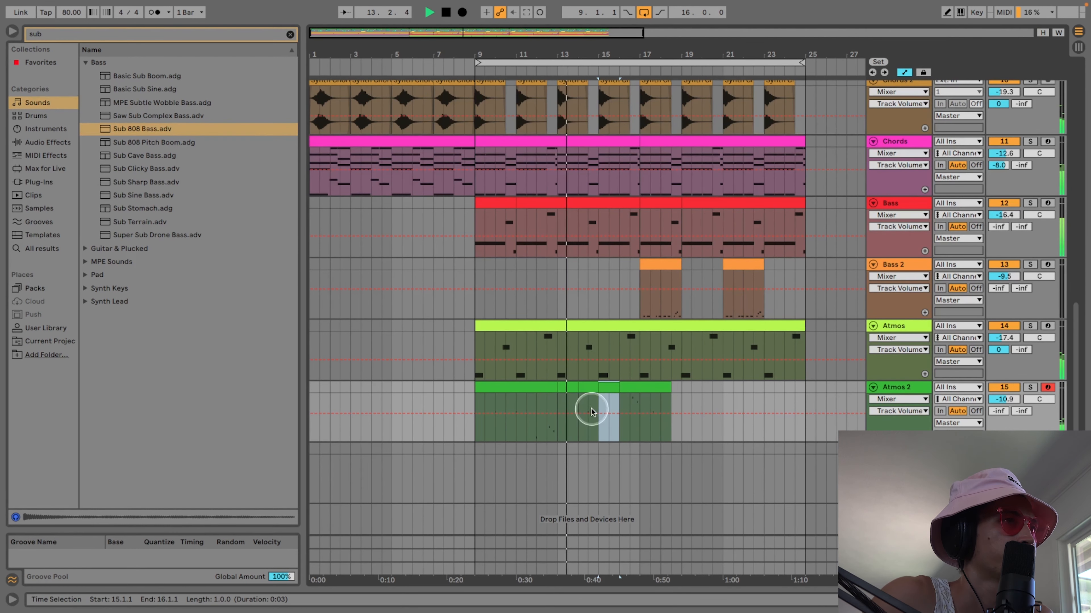
- Delete the one-bar Atmos 2 clip at bar 13
{"action": "left_click", "coordinate": [571, 390]}
{"action": "key", "text": "BackSpace"}
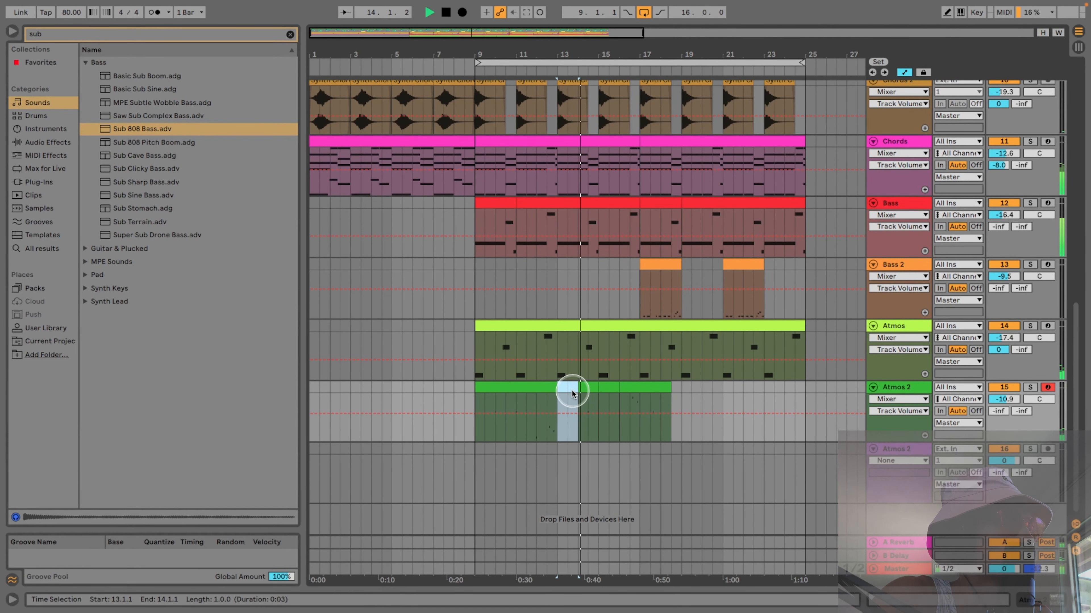
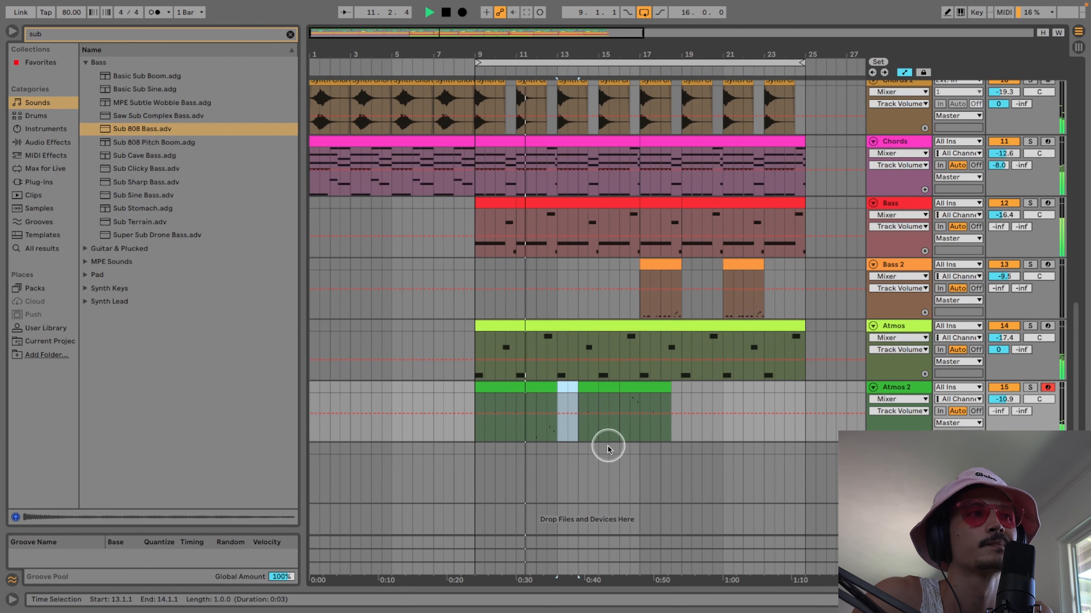
{"action": "key", "text": "Delete"}
- Copy bars 11 to 17 of the green Atmos 2 part and paste them at bar 19
{"action": "left_click", "coordinate": [629, 429]}
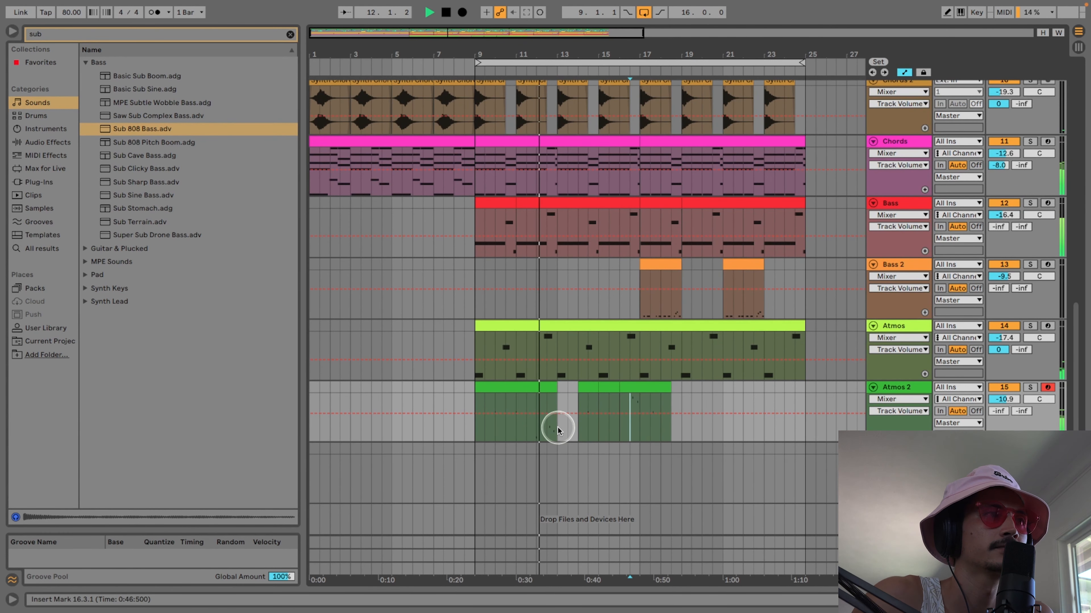
{"action": "left_click", "coordinate": [481, 427]}
{"action": "left_click_drag", "start_coordinate": [481, 427], "coordinate": [640, 401]}
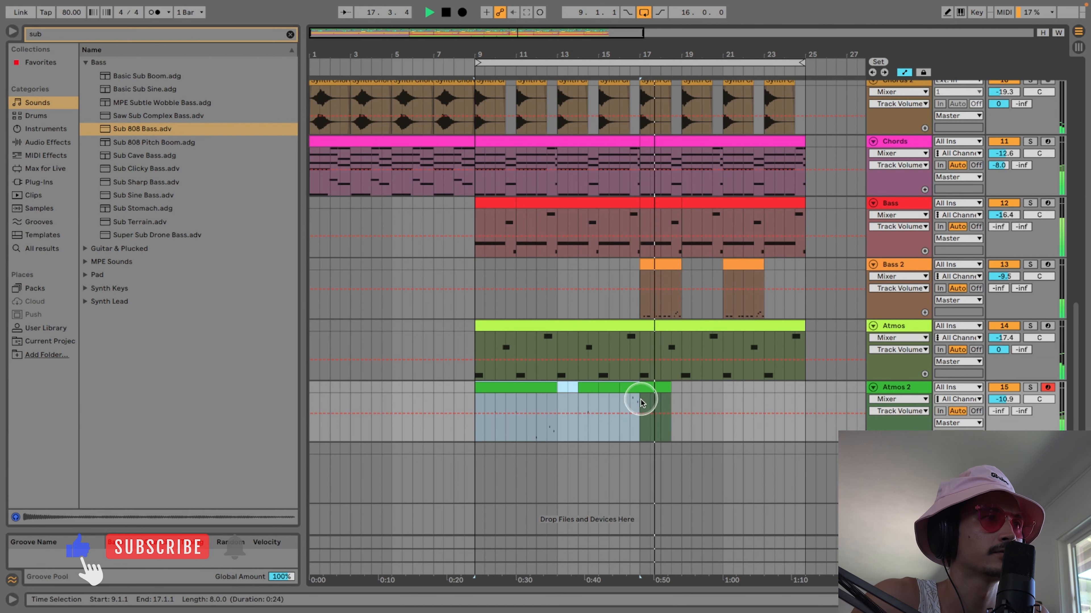
{"action": "left_click_drag", "start_coordinate": [508, 431], "coordinate": [638, 390]}
{"action": "key", "text": "super+c"}
{"action": "left_click", "coordinate": [682, 398]}
{"action": "key", "text": "super+v"}
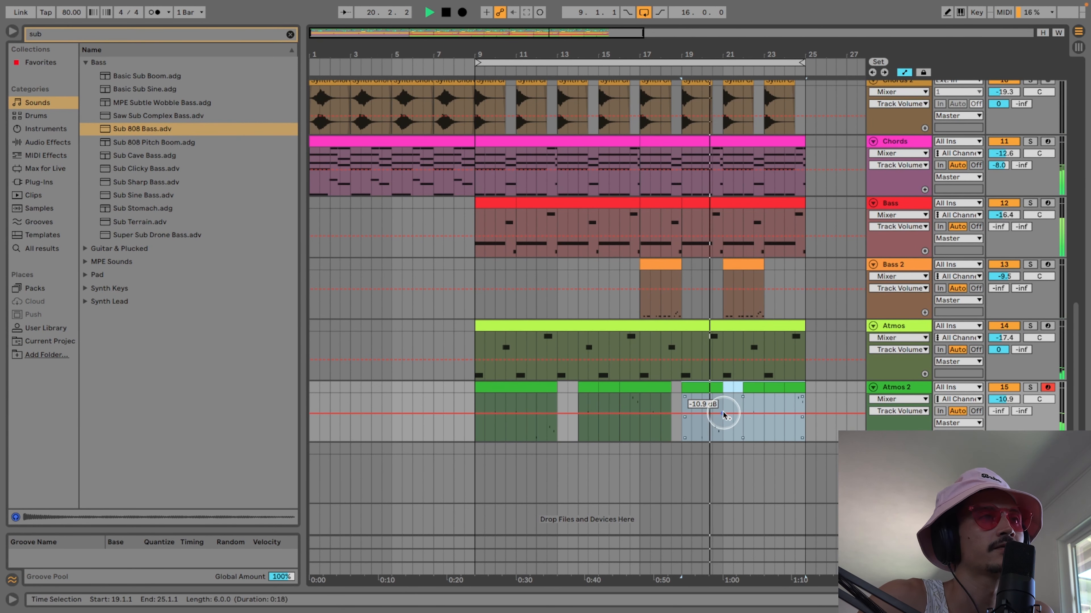
- Delete the green Atmos 2 clips at bars 19 and 22 and set that track's volume to -14.0 dB
{"action": "left_click_drag", "start_coordinate": [794, 414], "coordinate": [732, 391]}
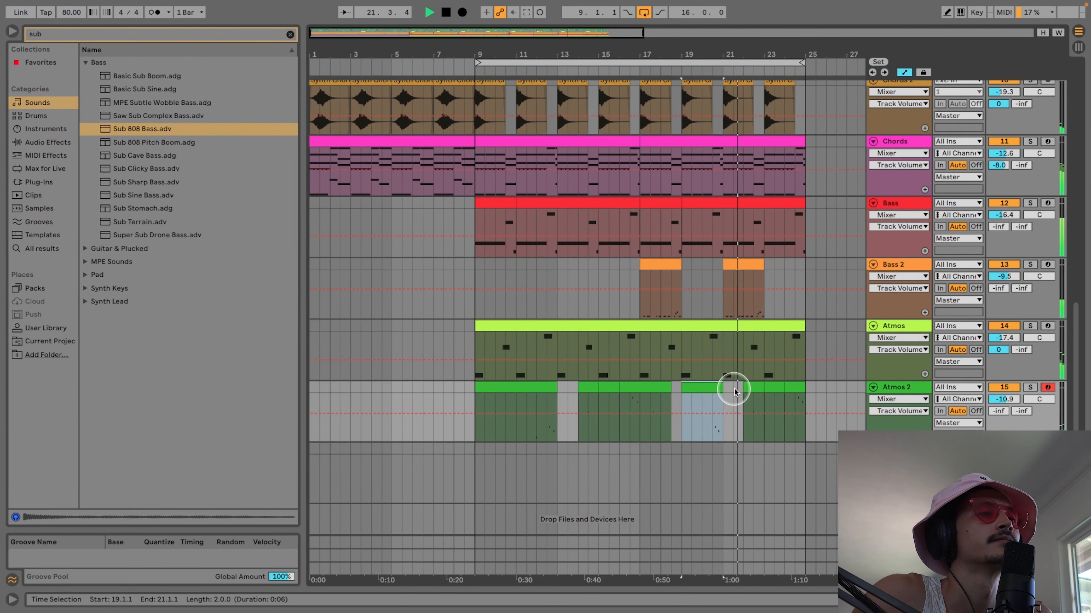
{"action": "scroll", "coordinate": [747, 383], "scroll_direction": "up", "scroll_amount": 8}
{"action": "scroll", "coordinate": [749, 385], "scroll_direction": "down", "scroll_amount": 7}
{"action": "scroll", "coordinate": [749, 385], "scroll_direction": "down", "scroll_amount": 2}
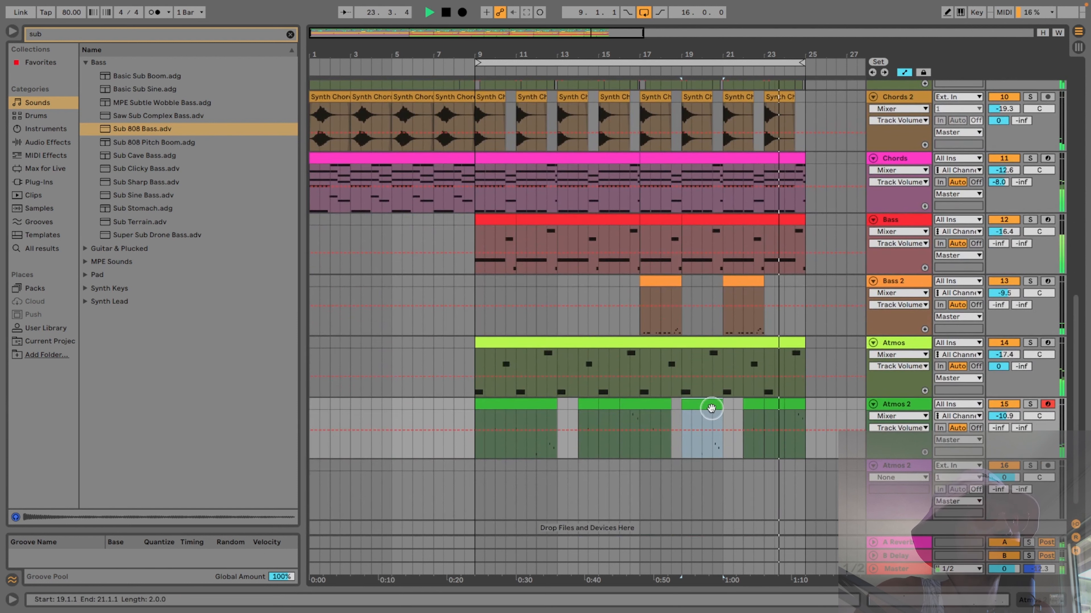
{"action": "key", "text": "BackSpace"}
{"action": "left_click", "coordinate": [750, 406]}
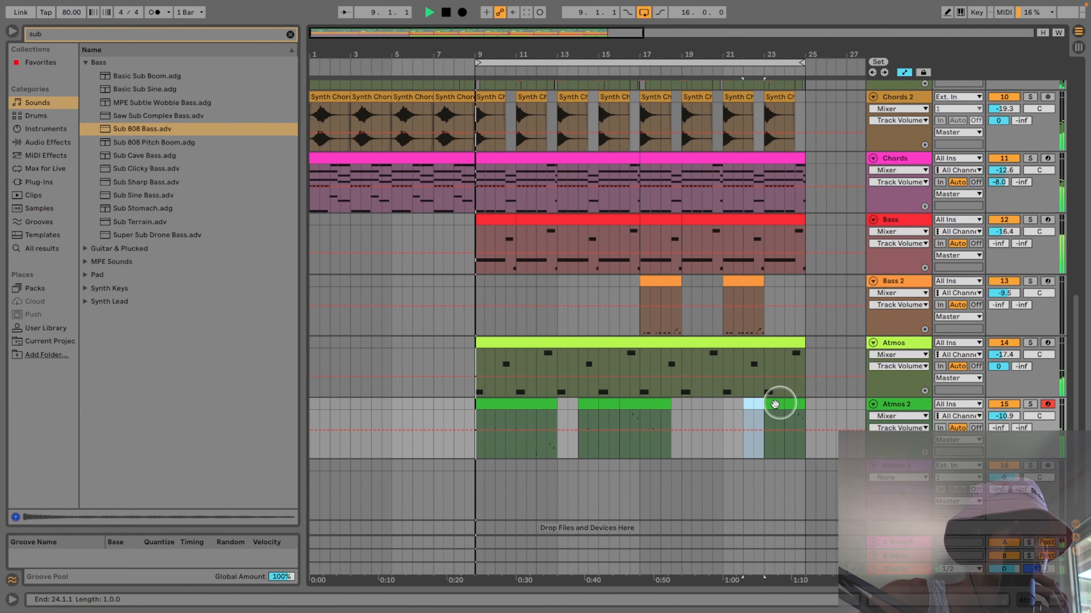
{"action": "left_click_drag", "start_coordinate": [1000, 415], "coordinate": [1001, 418]}
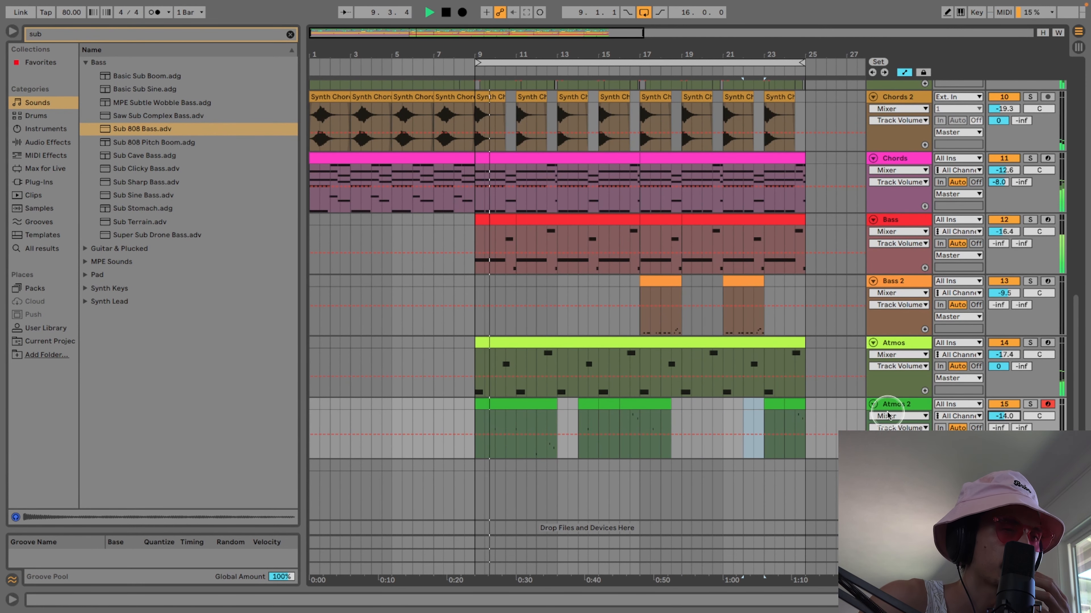
- Search the sample library for "atmos" and audition results including Atmos Calm, Atmos Colluding D#, Atmos Dark Bells and Mood Atmos E
{"action": "scroll", "coordinate": [774, 422], "scroll_direction": "down", "scroll_amount": 1}
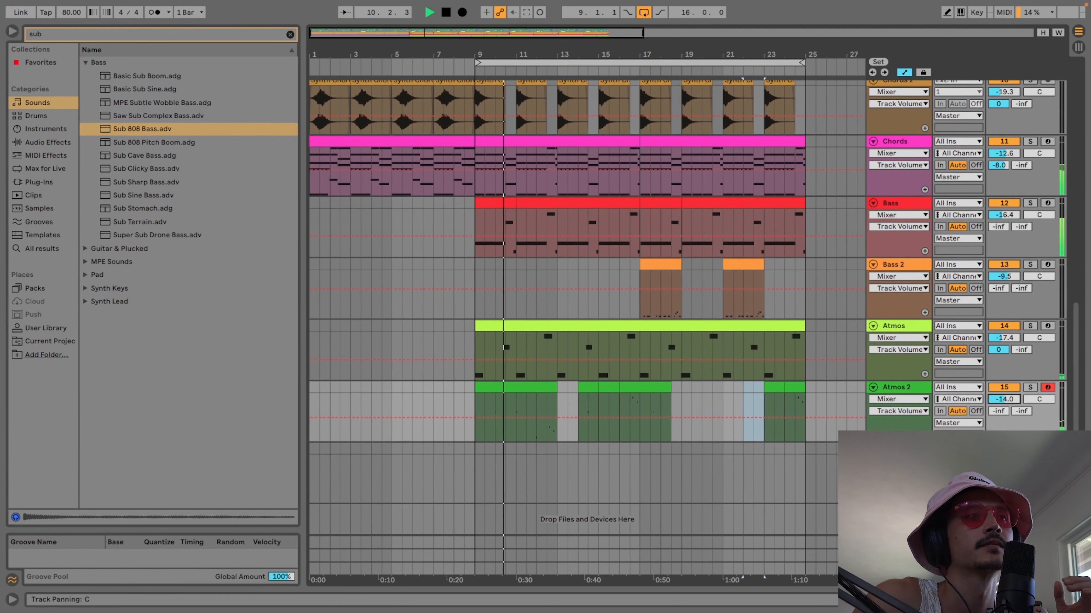
{"action": "left_click", "coordinate": [898, 449]}
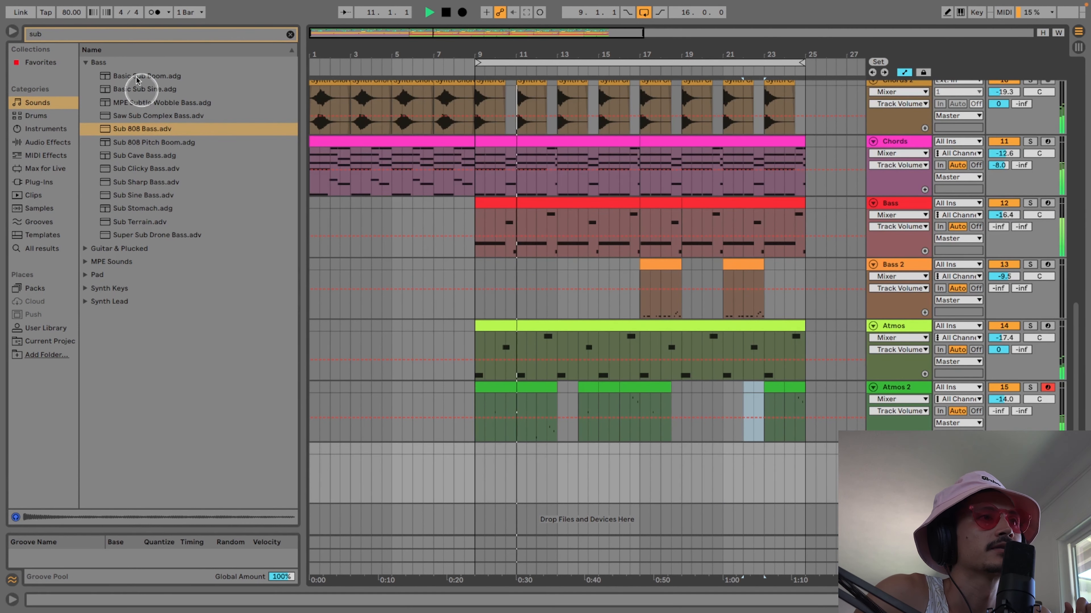
{"action": "key", "text": "super+f"}
{"action": "type", "text": "atmos"}
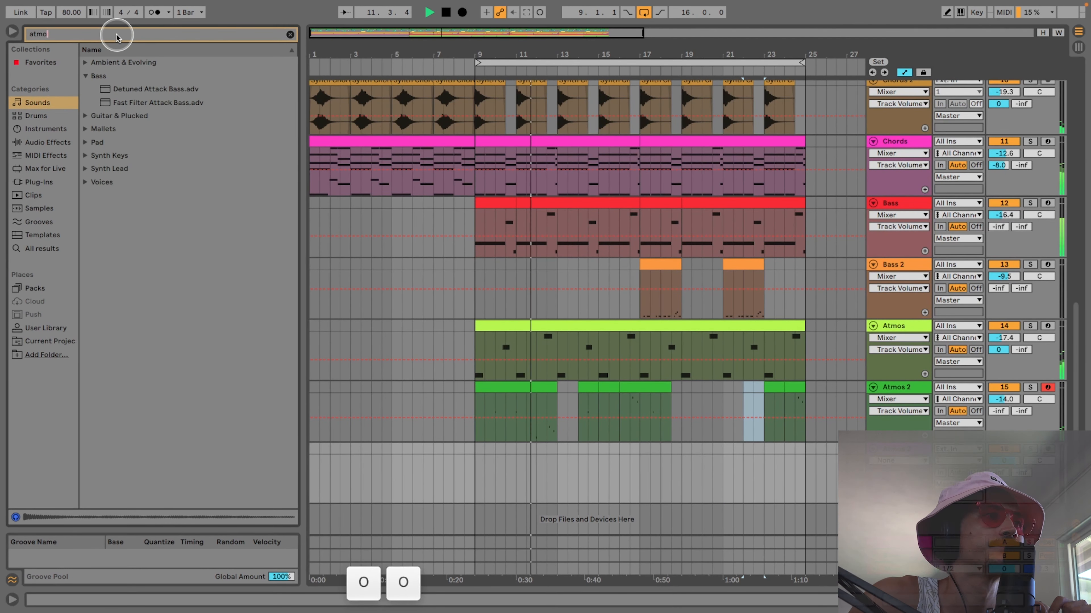
{"action": "left_click", "coordinate": [39, 208]}
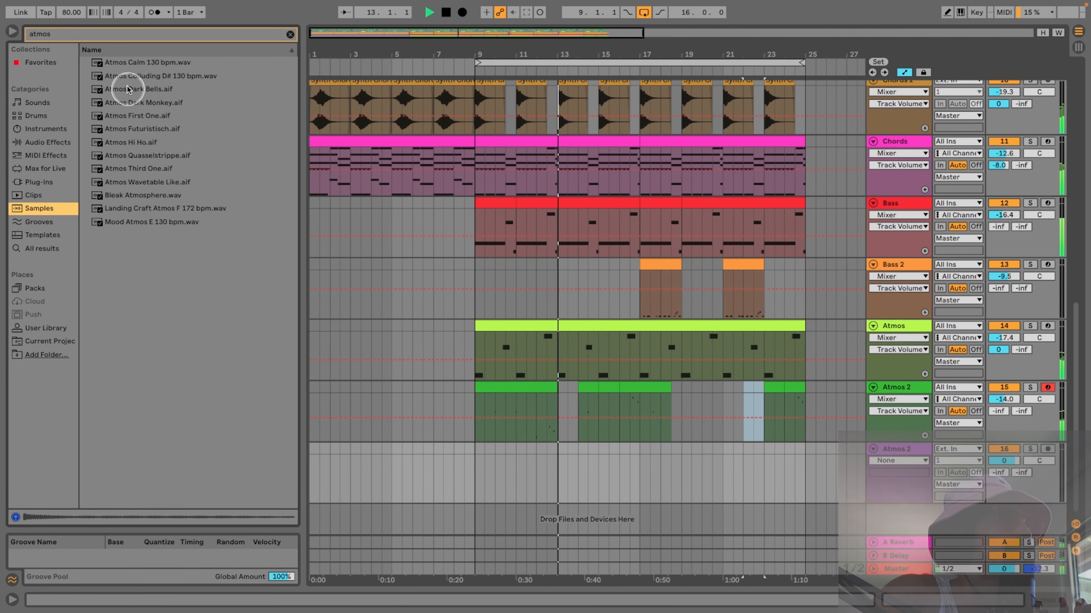
{"action": "left_click", "coordinate": [127, 64]}
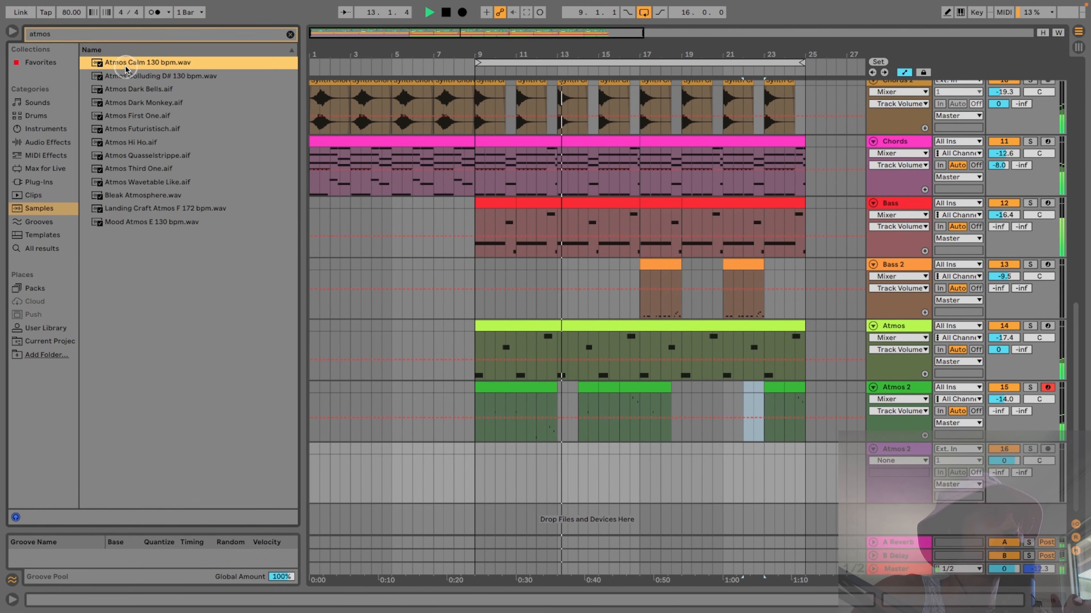
{"action": "left_click", "coordinate": [137, 77]}
{"action": "left_click", "coordinate": [140, 91]}
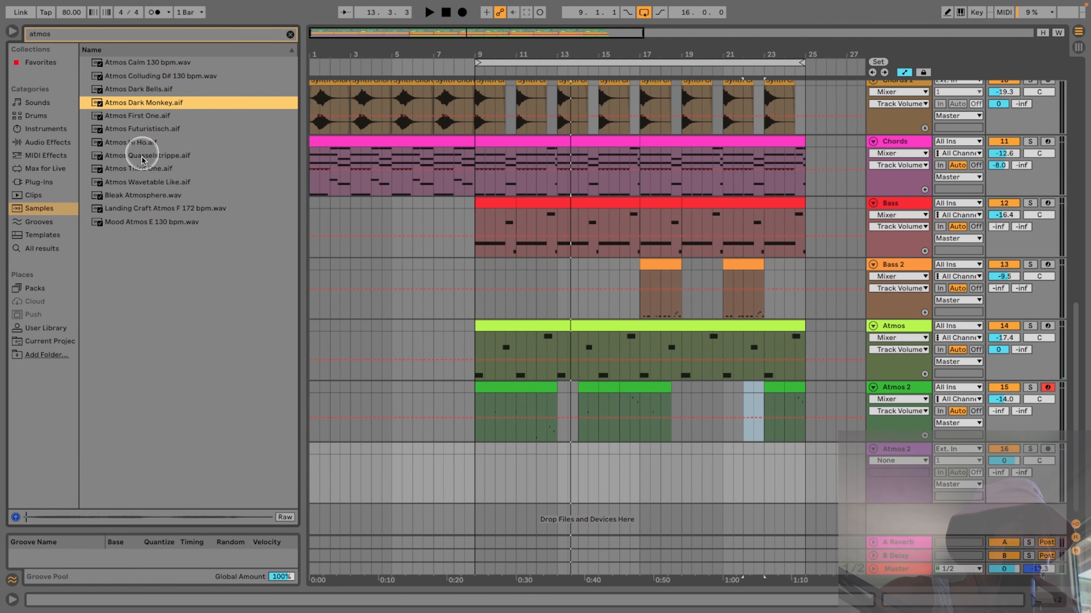
{"action": "left_click", "coordinate": [148, 222]}
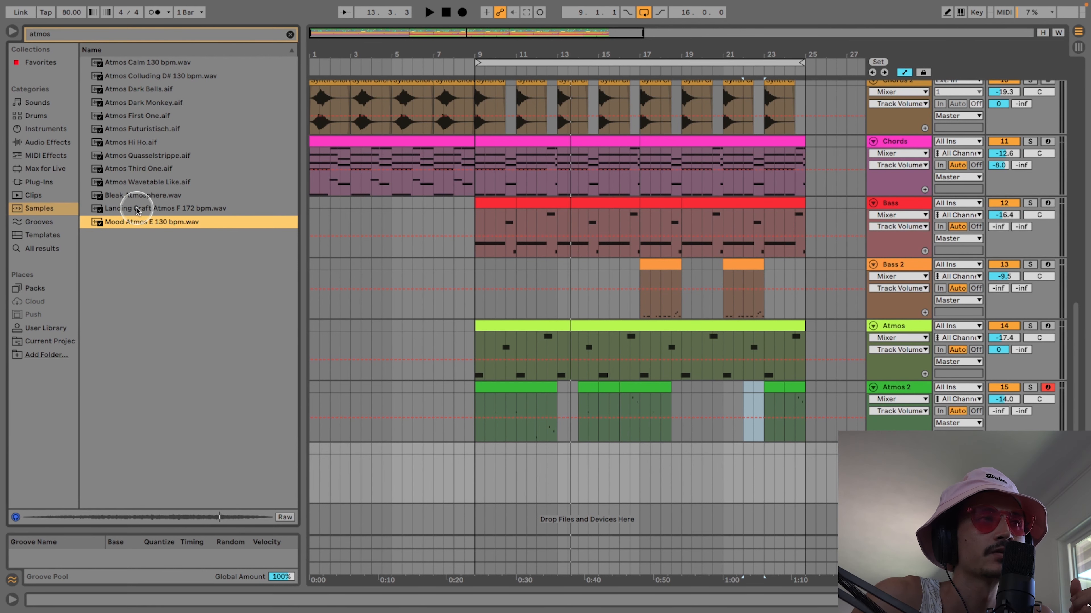
- Place Mood Atmos E 130 bpm.wav at bar 9 on the empty track 16 and transpose it up one semitone, starting playback
{"action": "left_click_drag", "start_coordinate": [135, 222], "coordinate": [478, 468]}
{"action": "double_click", "coordinate": [523, 451]}
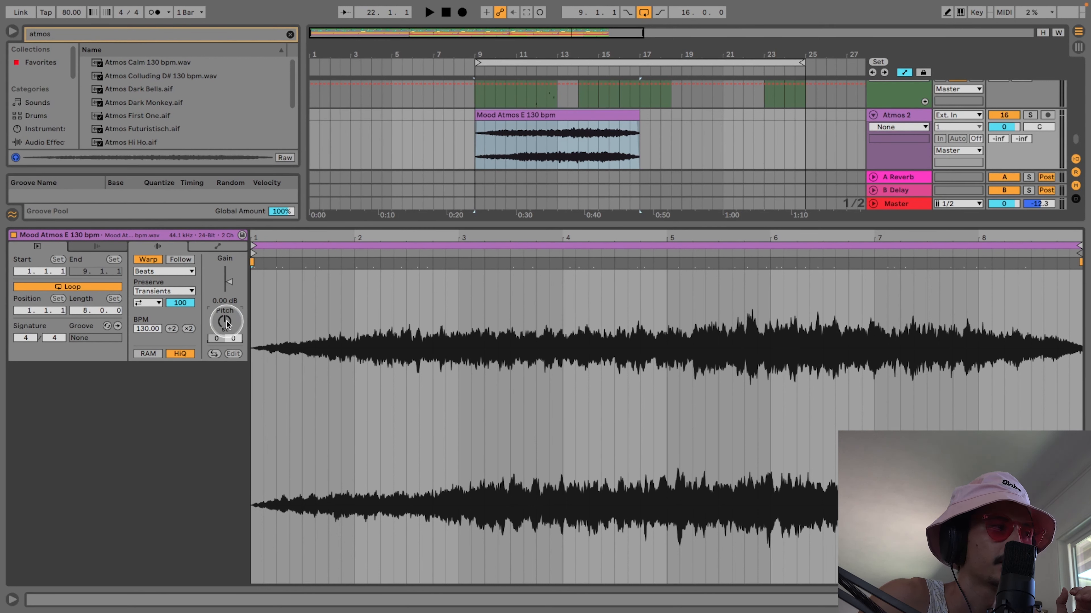
{"action": "key", "text": "space"}
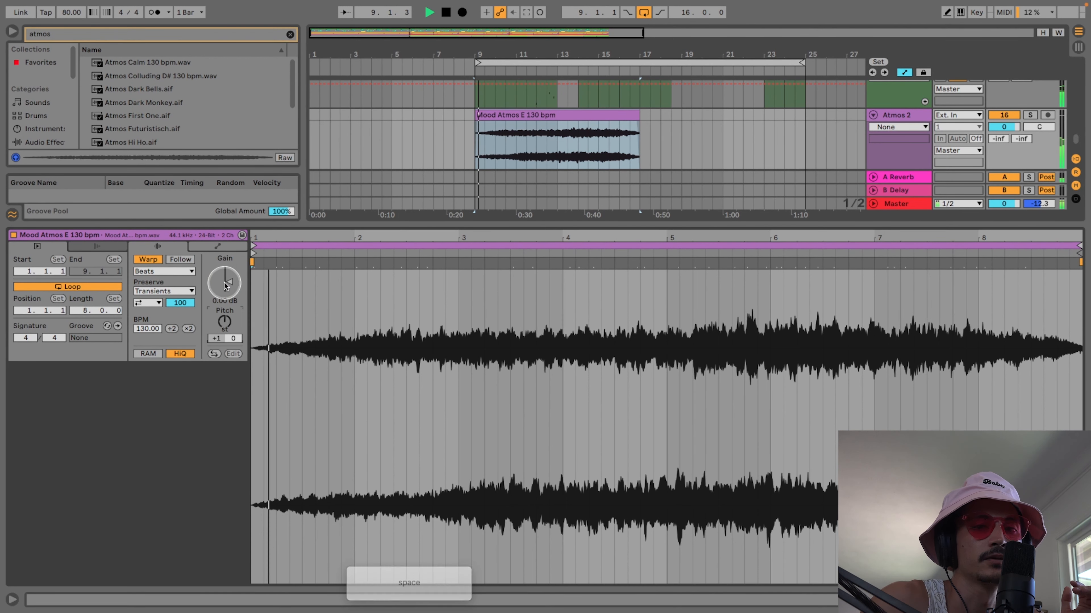
- Set the Mood Atmos clip's warp mode to Complex and gain to -4.39 dB, and lower its track volume to -13.1 dB
{"action": "left_click", "coordinate": [164, 271]}
{"action": "left_click", "coordinate": [161, 327]}
{"action": "left_click_drag", "start_coordinate": [224, 284], "coordinate": [224, 309]}
{"action": "left_click_drag", "start_coordinate": [1003, 126], "coordinate": [1006, 138]}
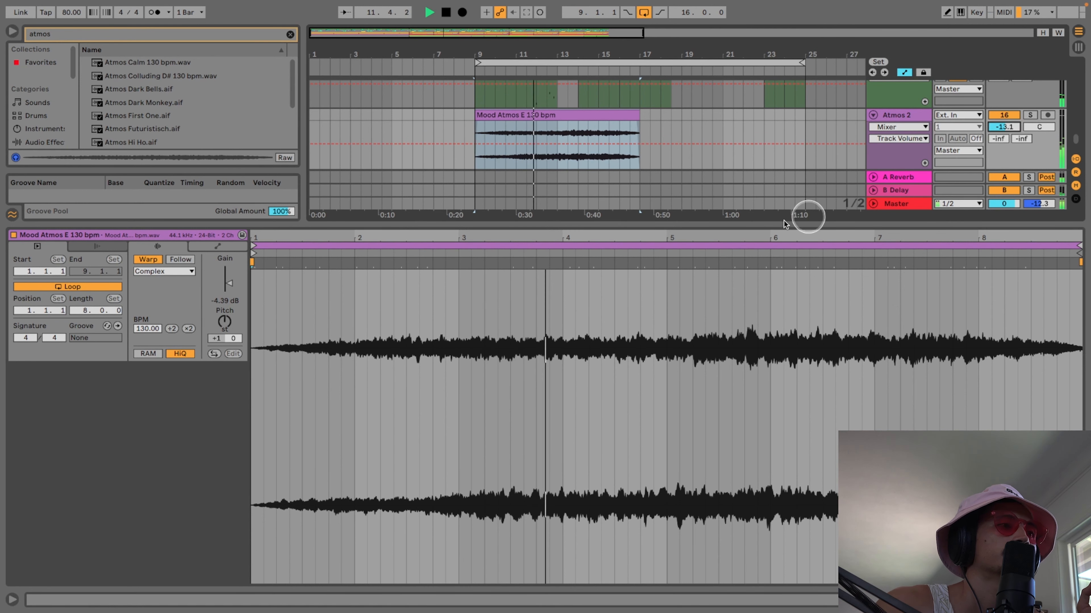
{"action": "key", "text": "alt+super+l"}
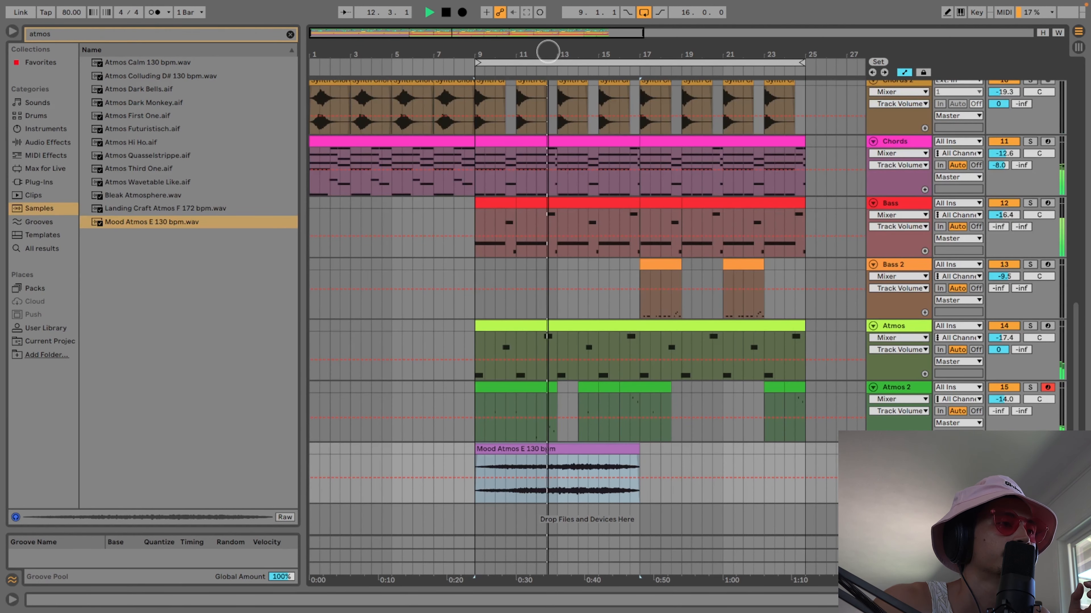
- Split the Mood Atmos clip at bar 13 and delete its first half
{"action": "left_click_drag", "start_coordinate": [544, 51], "coordinate": [530, 127]}
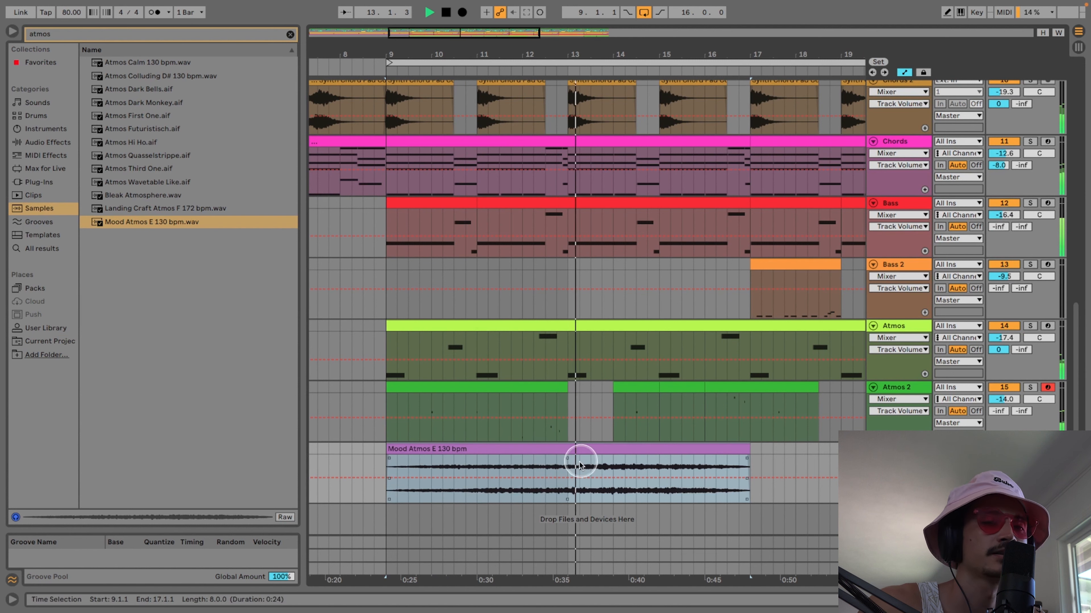
{"action": "left_click", "coordinate": [568, 464]}
{"action": "key", "text": "super+e"}
{"action": "left_click", "coordinate": [548, 449]}
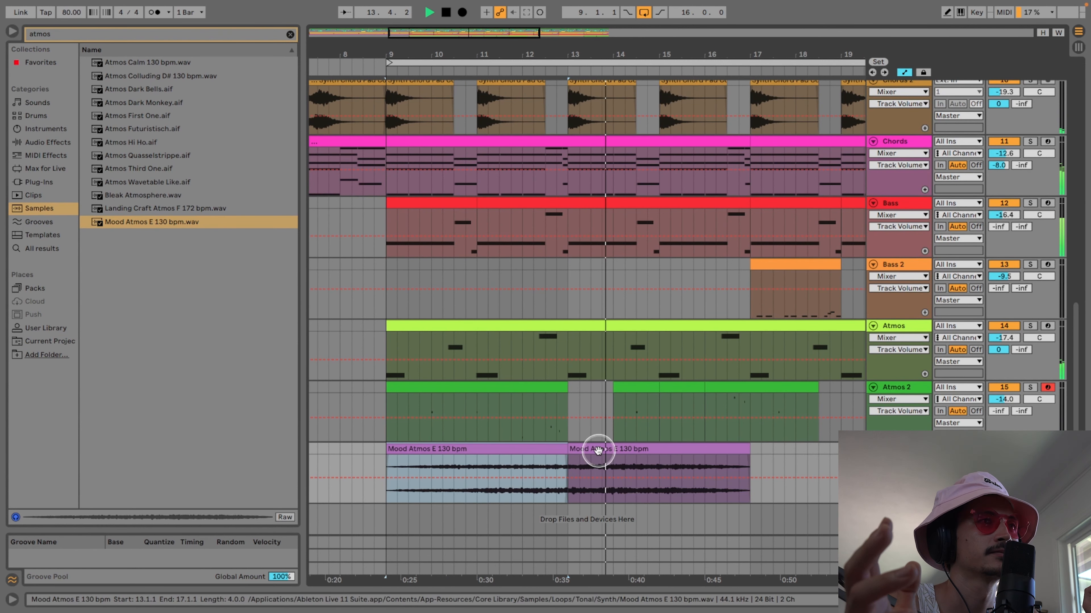
{"action": "key", "text": "BackSpace"}
{"action": "left_click", "coordinate": [627, 448]}
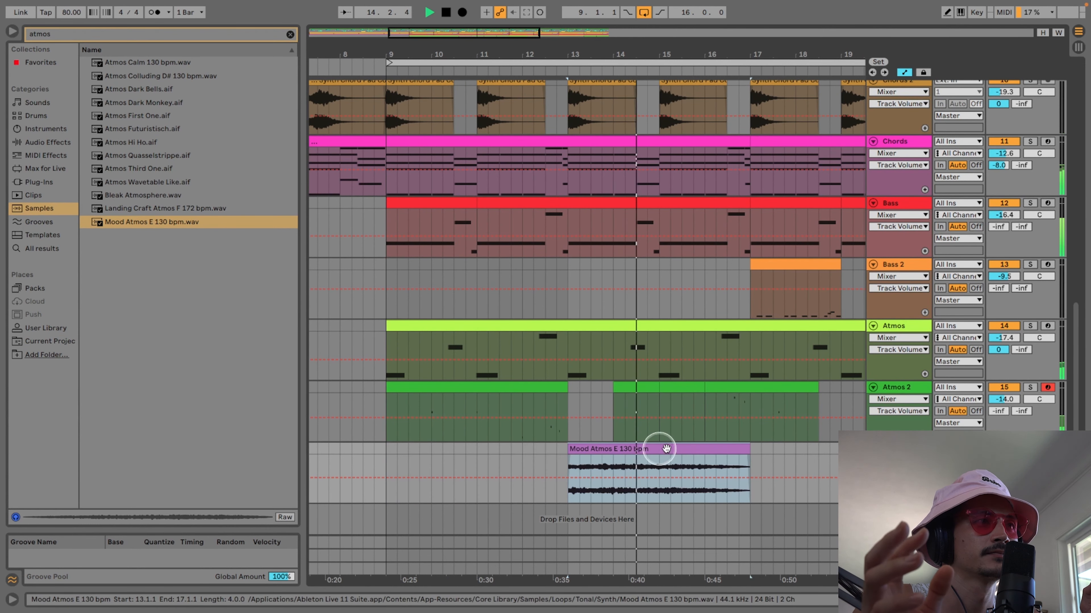
- Add a fade-in across the remaining Mood Atmos clip and duplicate it twice to fill up to bar 25
{"action": "scroll", "coordinate": [673, 449], "scroll_direction": "right", "scroll_amount": 3}
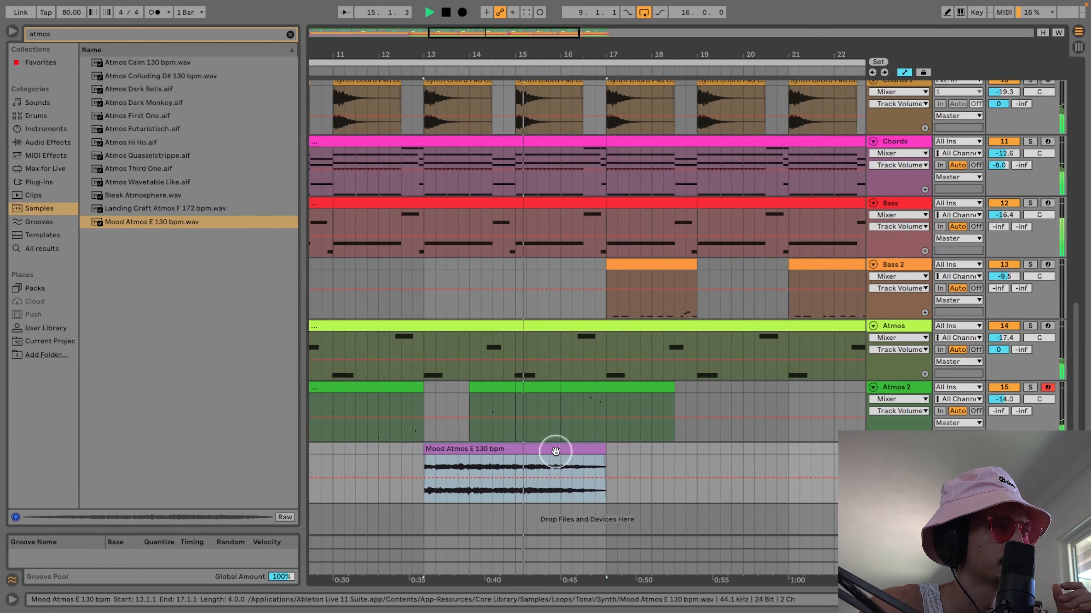
{"action": "scroll", "coordinate": [549, 447], "scroll_direction": "left", "scroll_amount": 2}
{"action": "left_click_drag", "start_coordinate": [538, 50], "coordinate": [539, 33]}
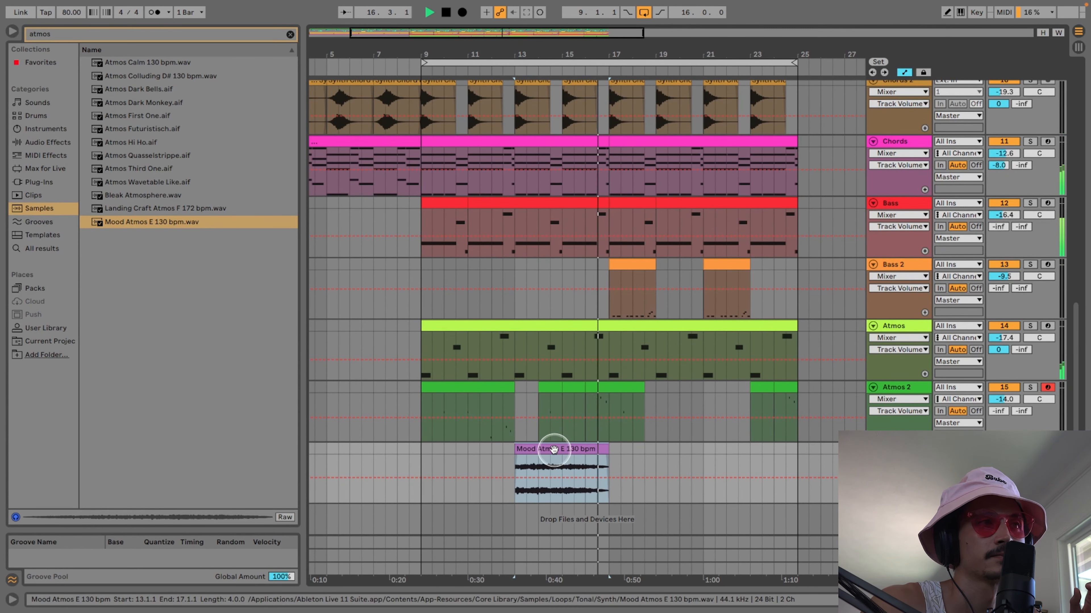
{"action": "key", "text": "a"}
{"action": "left_click_drag", "start_coordinate": [516, 454], "coordinate": [571, 451]}
{"action": "key", "text": "super+d"}
{"action": "key", "text": "super+d"}
- Paste a copy of the faded Mood Atmos clip at bar 9 and duplicate it over the clip at bar 13
{"action": "key", "text": "super+c"}
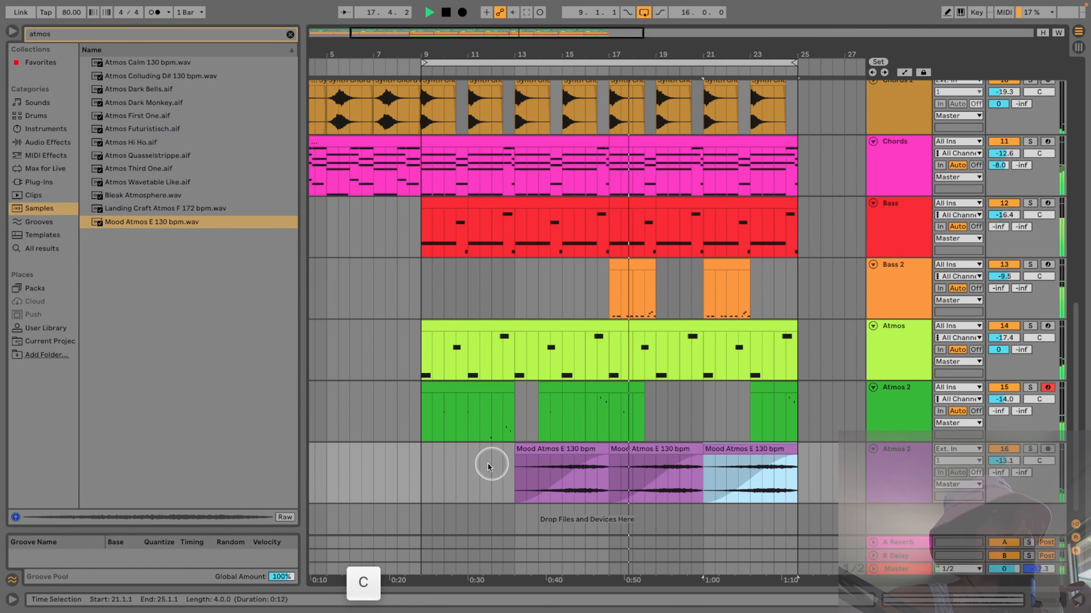
{"action": "left_click", "coordinate": [432, 471]}
{"action": "key", "text": "super+v"}
{"action": "left_click_drag", "start_coordinate": [485, 470], "coordinate": [473, 469]}
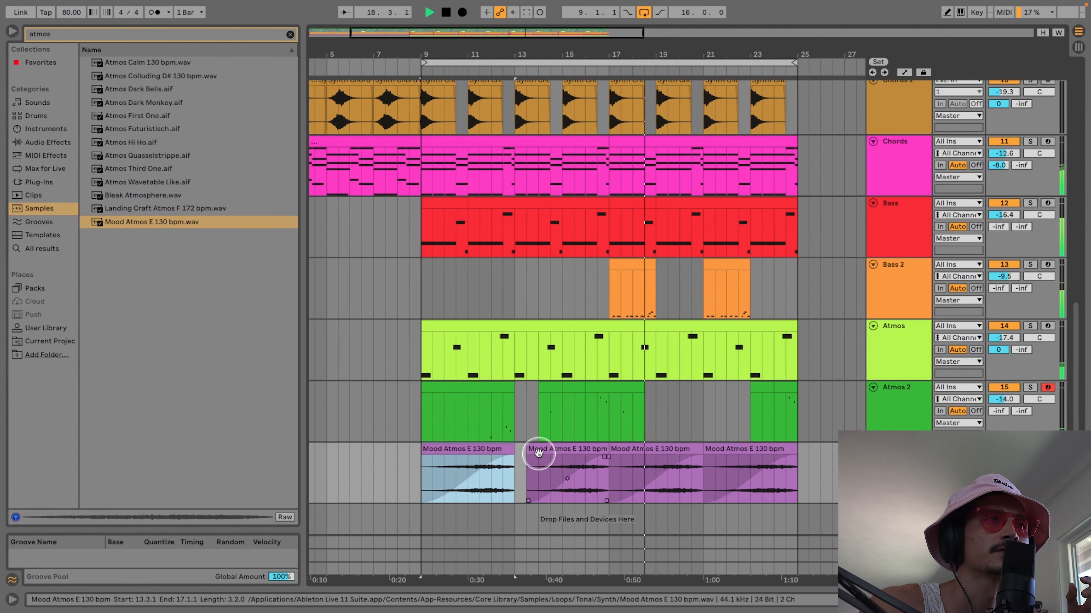
{"action": "key", "text": "super+d"}
- Copy the Mood Atmos clip at bar 9 to bar 5 and play back from there
{"action": "scroll", "coordinate": [515, 452], "scroll_direction": "left", "scroll_amount": 1}
{"action": "left_click", "coordinate": [509, 450]}
{"action": "key", "text": "super+c"}
{"action": "scroll", "coordinate": [485, 460], "scroll_direction": "left", "scroll_amount": 3}
{"action": "left_click", "coordinate": [413, 471]}
{"action": "key", "text": "super+v"}
{"action": "key", "text": "space"}
{"action": "key", "text": "space"}
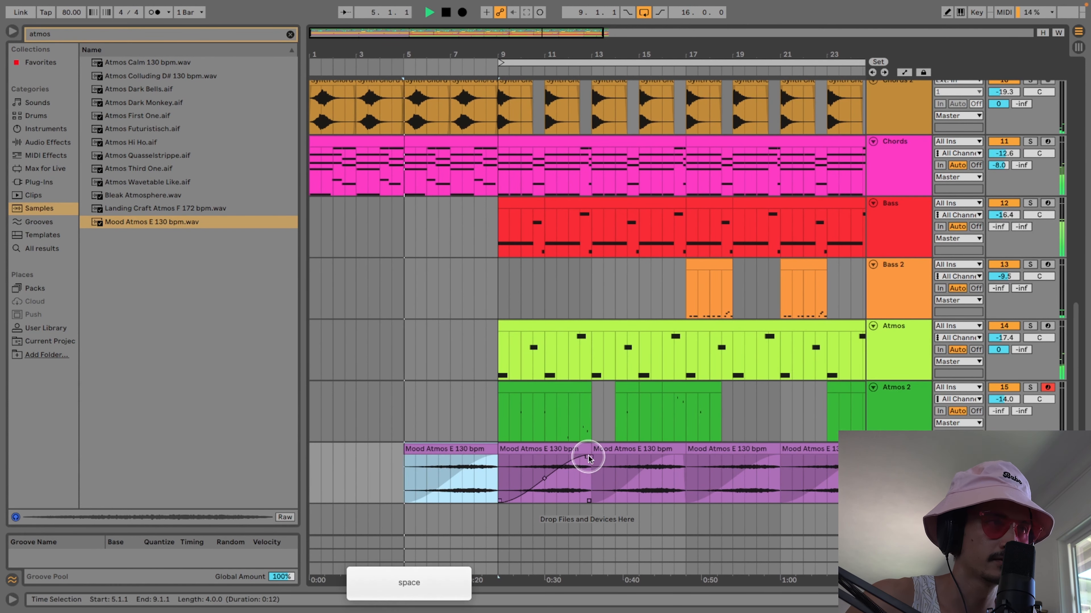
- Listen from bar 5 and review how the percussion, lead, chord and bass tracks are laid out in the arrangement
{"action": "scroll", "coordinate": [593, 447], "scroll_direction": "up", "scroll_amount": 1}
{"action": "scroll", "coordinate": [593, 446], "scroll_direction": "up", "scroll_amount": 4}
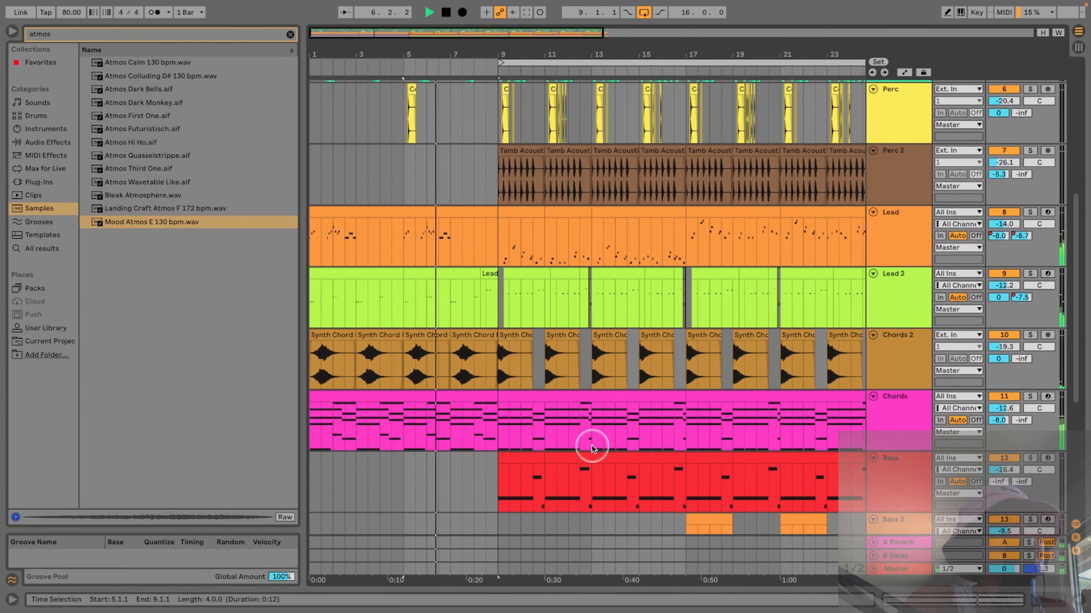
{"action": "scroll", "coordinate": [599, 446], "scroll_direction": "down", "scroll_amount": 3}
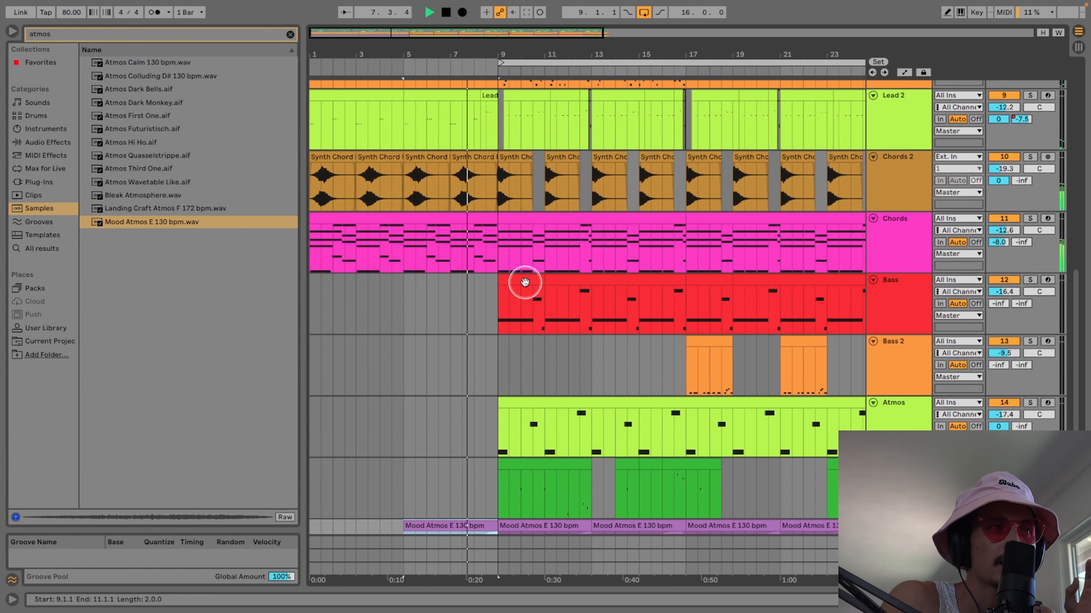
{"action": "left_click", "coordinate": [518, 324]}
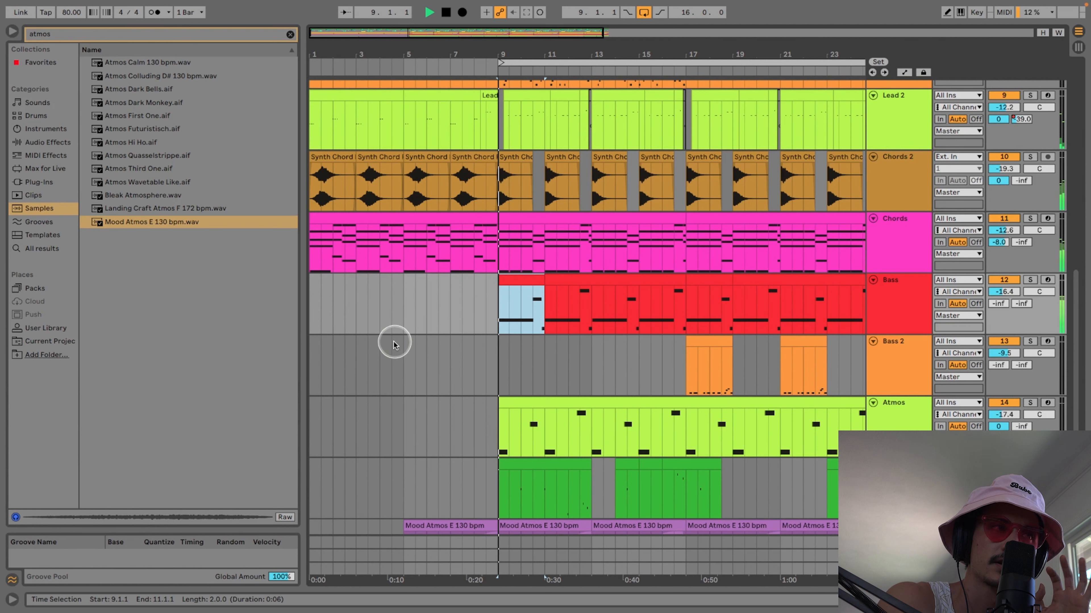
{"action": "left_click", "coordinate": [318, 322]}
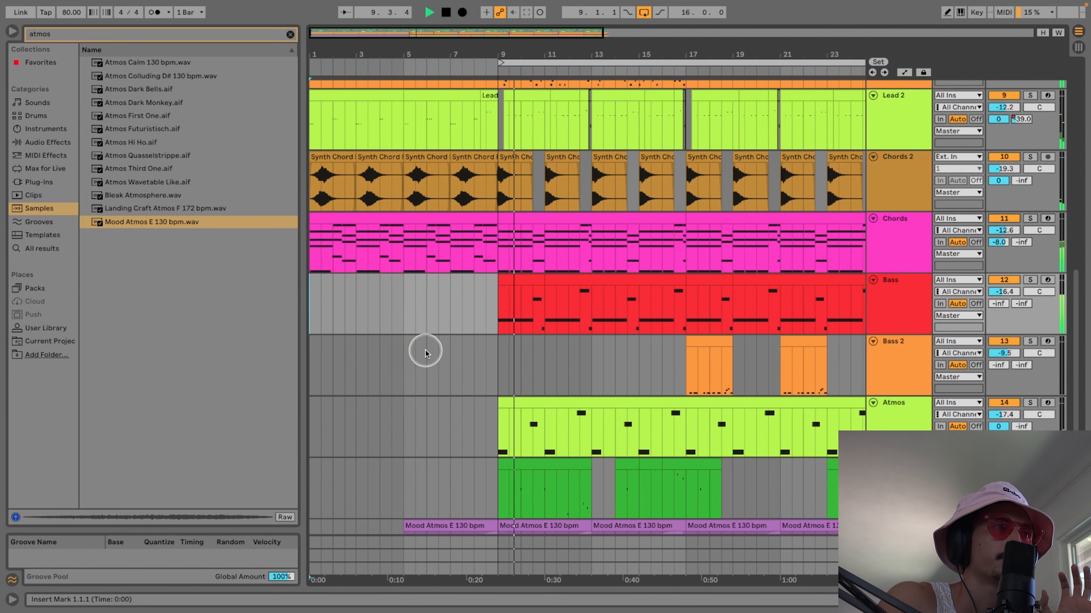
{"action": "scroll", "coordinate": [412, 346], "scroll_direction": "down", "scroll_amount": 1}
{"action": "left_click", "coordinate": [319, 355]}
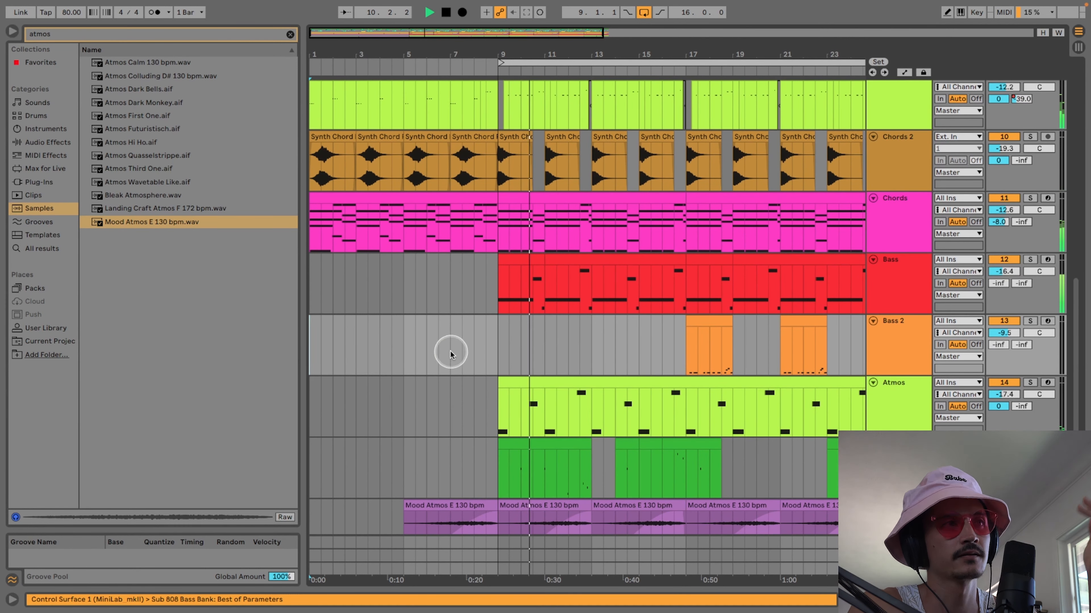
- Arm the Bass 2 track and consolidate the Lead 2 clips from bar 9 to bar 25 into one clip
{"action": "left_click", "coordinate": [1049, 321]}
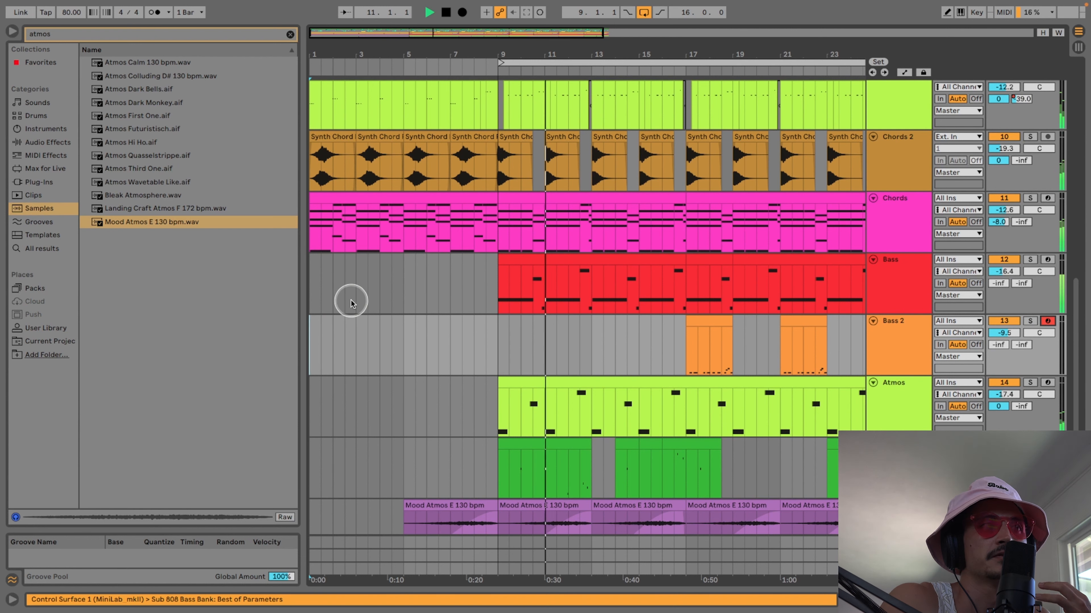
{"action": "scroll", "coordinate": [632, 260], "scroll_direction": "up", "scroll_amount": 5}
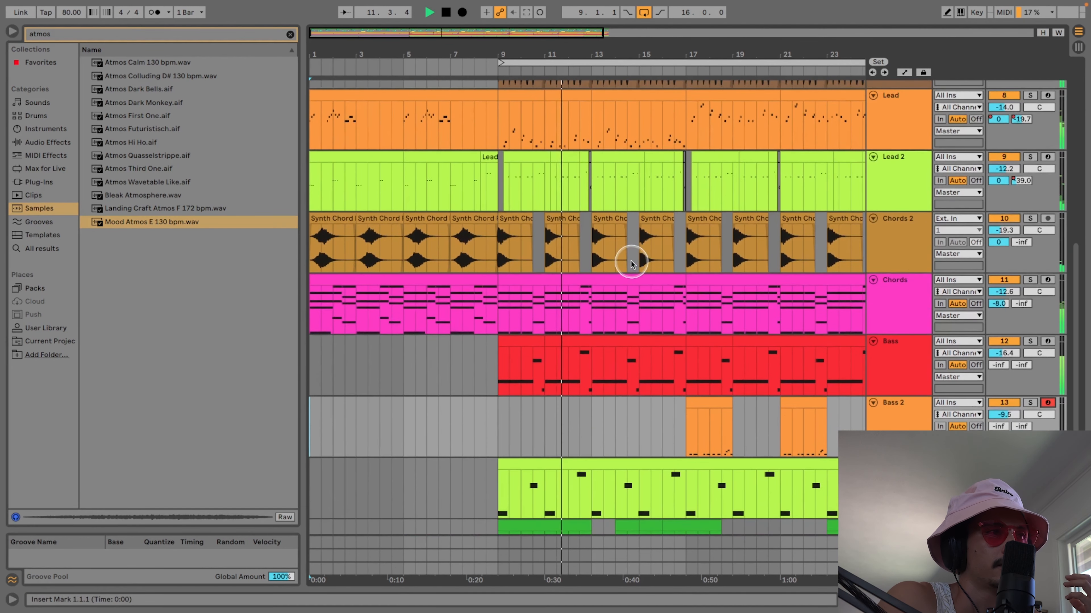
{"action": "left_click", "coordinate": [500, 214]}
{"action": "scroll", "coordinate": [515, 216], "scroll_direction": "right", "scroll_amount": 2}
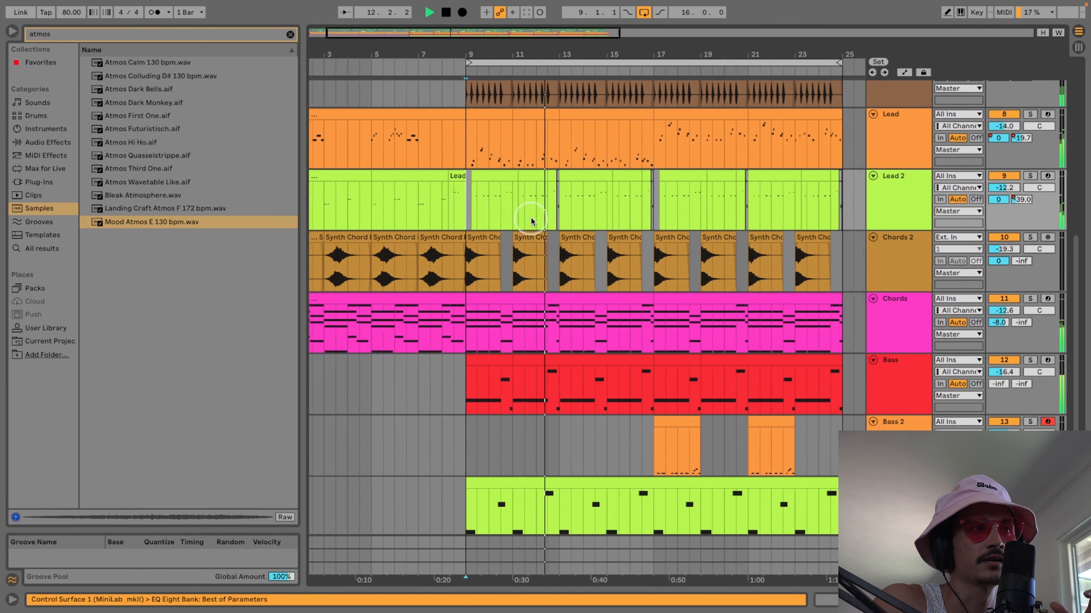
{"action": "left_click", "coordinate": [838, 184], "text": "shift"}
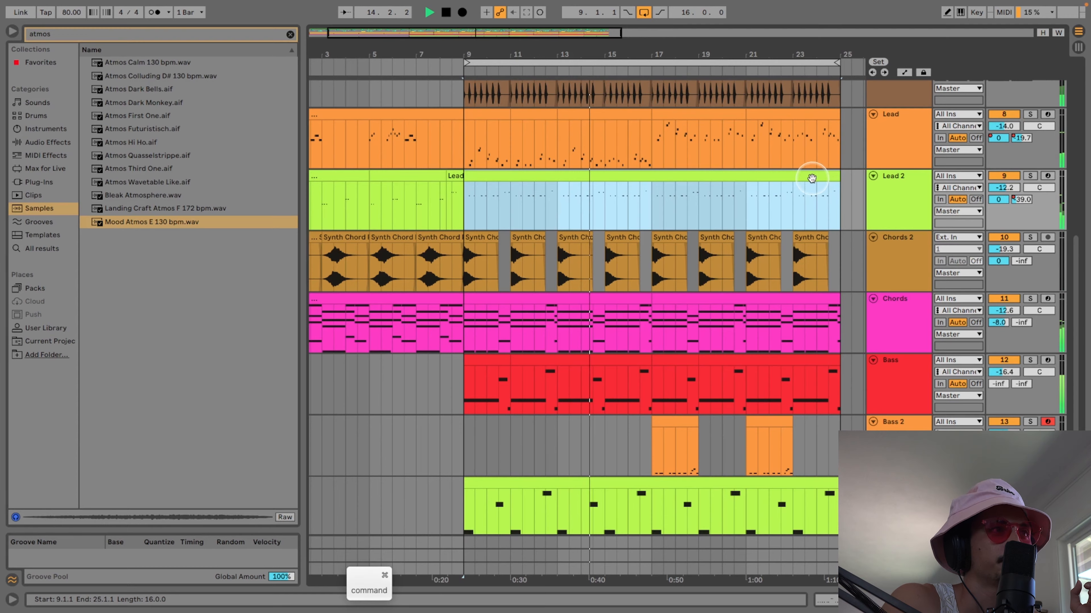
- Transpose all notes in the consolidated Lead 2 clip down one octave and play it back from bar 9
{"action": "double_click", "coordinate": [807, 179]}
{"action": "key", "text": "space"}
{"action": "left_click", "coordinate": [631, 380]}
{"action": "key", "text": "super+a"}
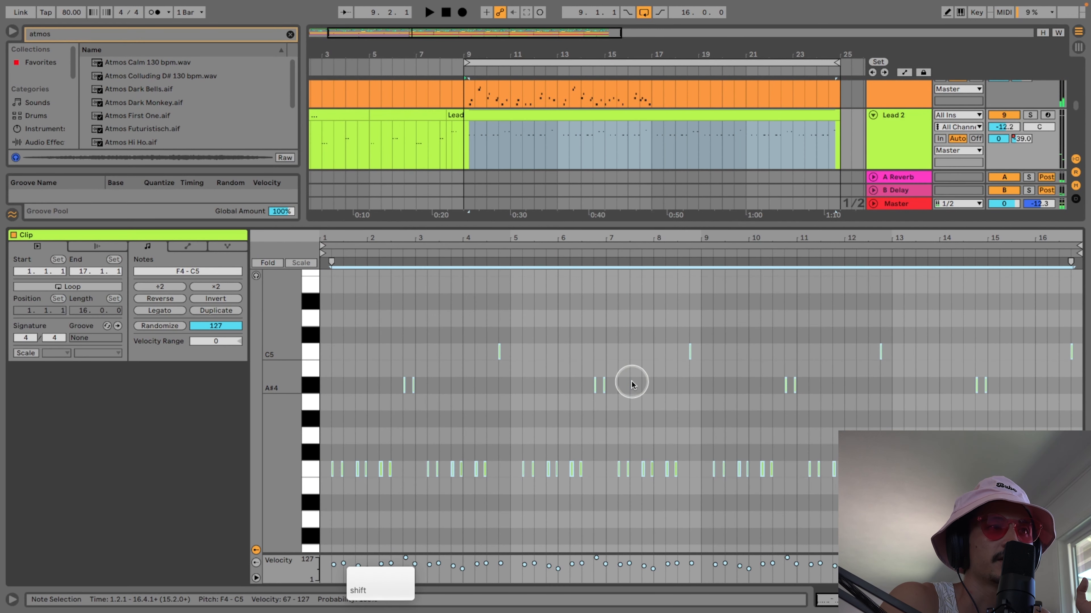
{"action": "key", "text": "shift+Down"}
{"action": "key", "text": "space"}
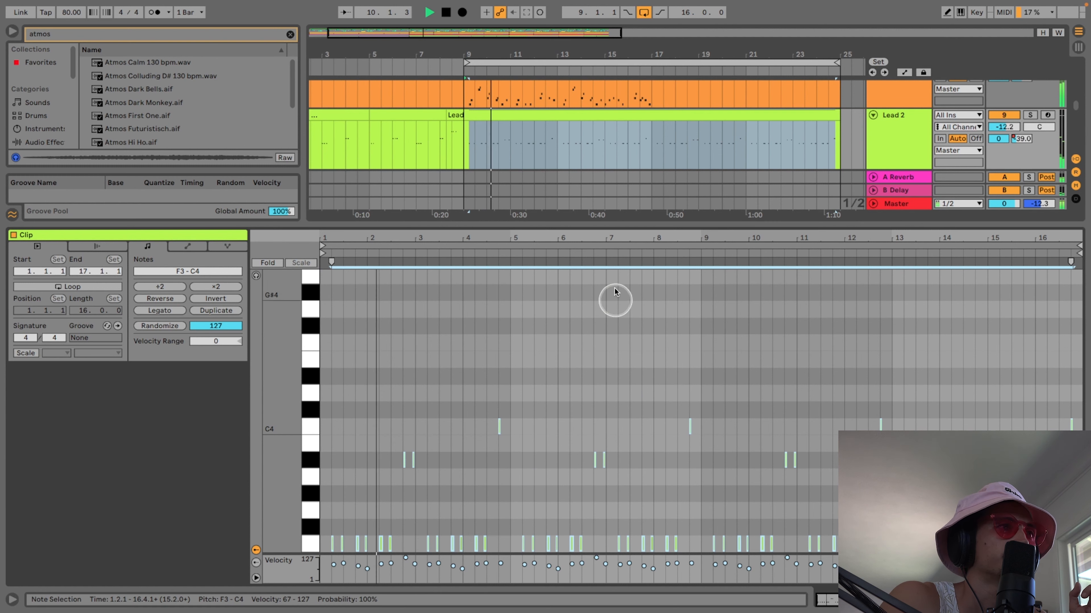
{"action": "double_click", "coordinate": [620, 227]}
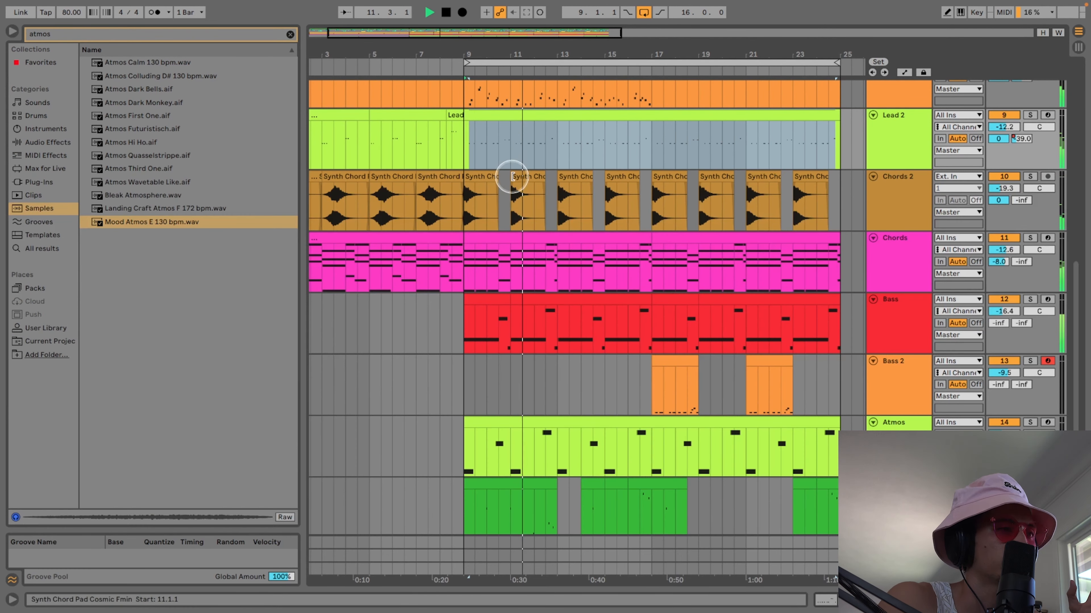
- Delete all A#3 and C4 notes from the consolidated Lead 2 clip, keeping only the F3 notes
{"action": "double_click", "coordinate": [513, 118]}
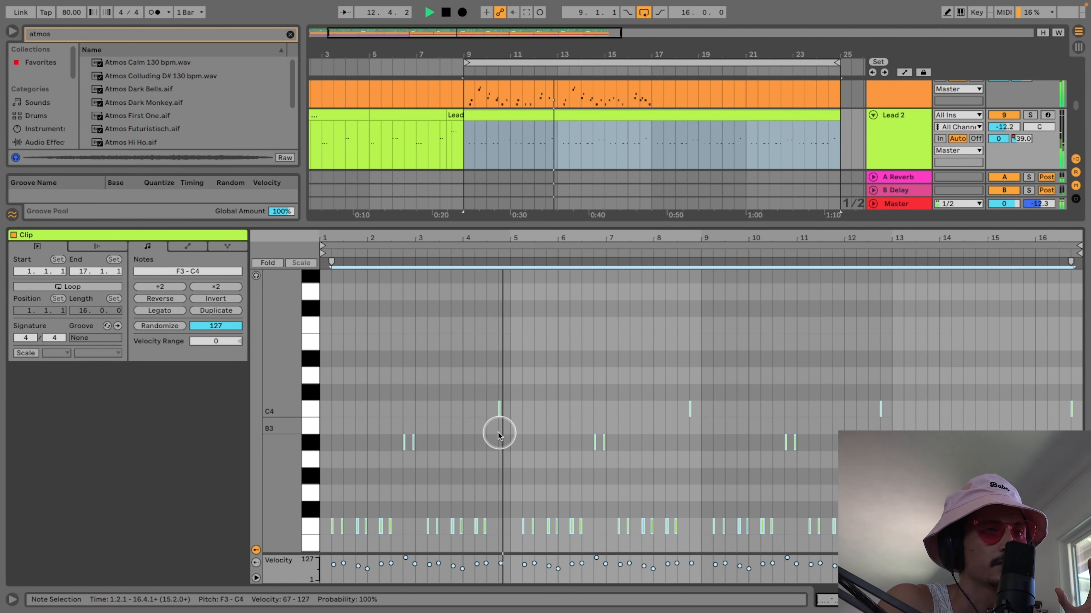
{"action": "left_click_drag", "start_coordinate": [387, 400], "coordinate": [524, 455]}
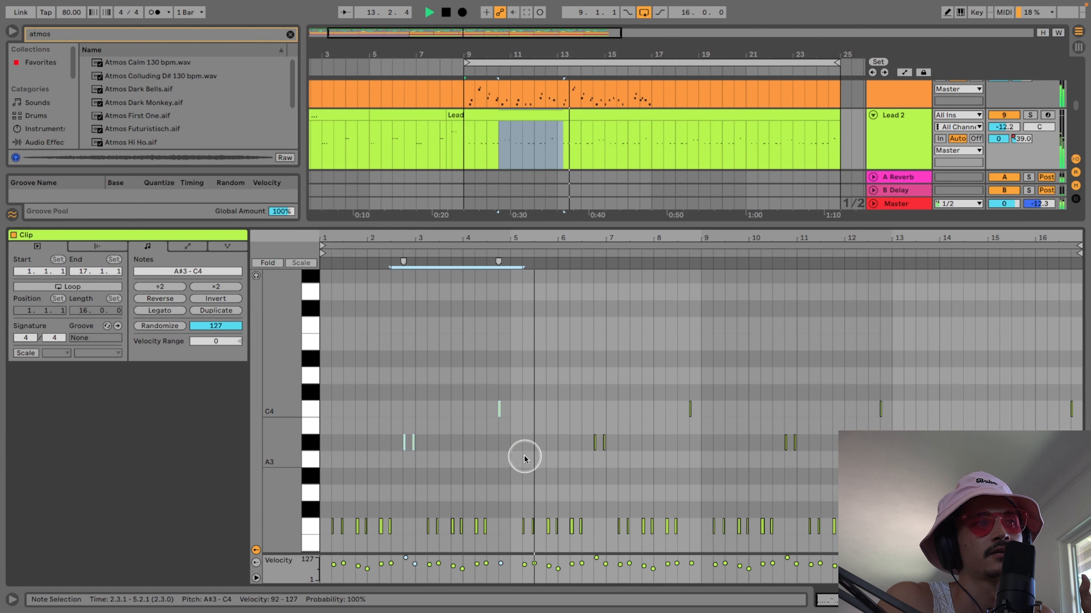
{"action": "left_click_drag", "start_coordinate": [342, 378], "coordinate": [693, 465]}
{"action": "key", "text": "Delete"}
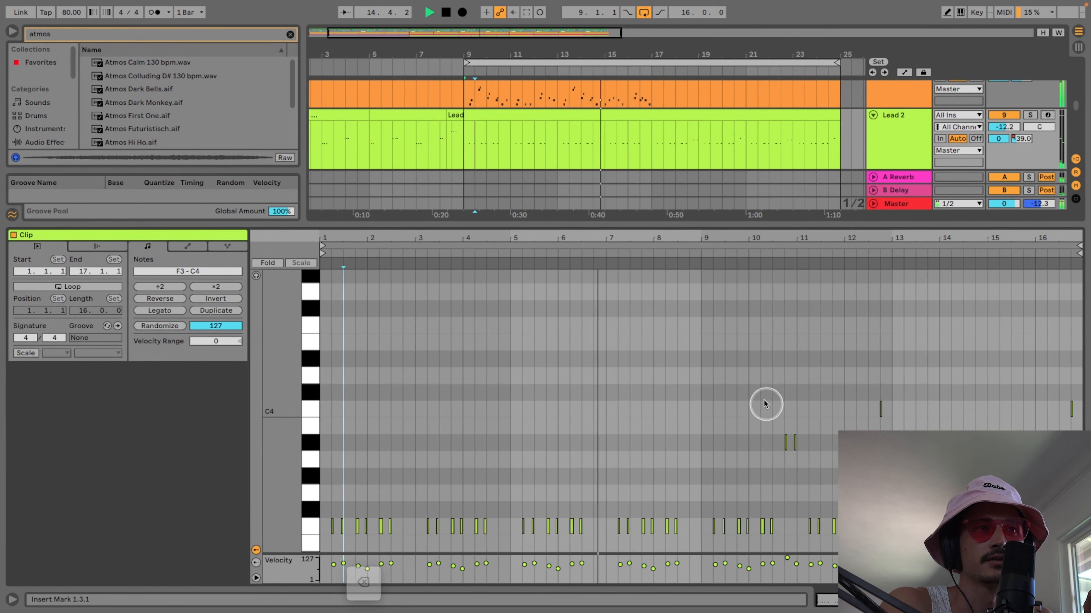
{"action": "left_click_drag", "start_coordinate": [743, 389], "coordinate": [1022, 466]}
{"action": "key", "text": "Delete"}
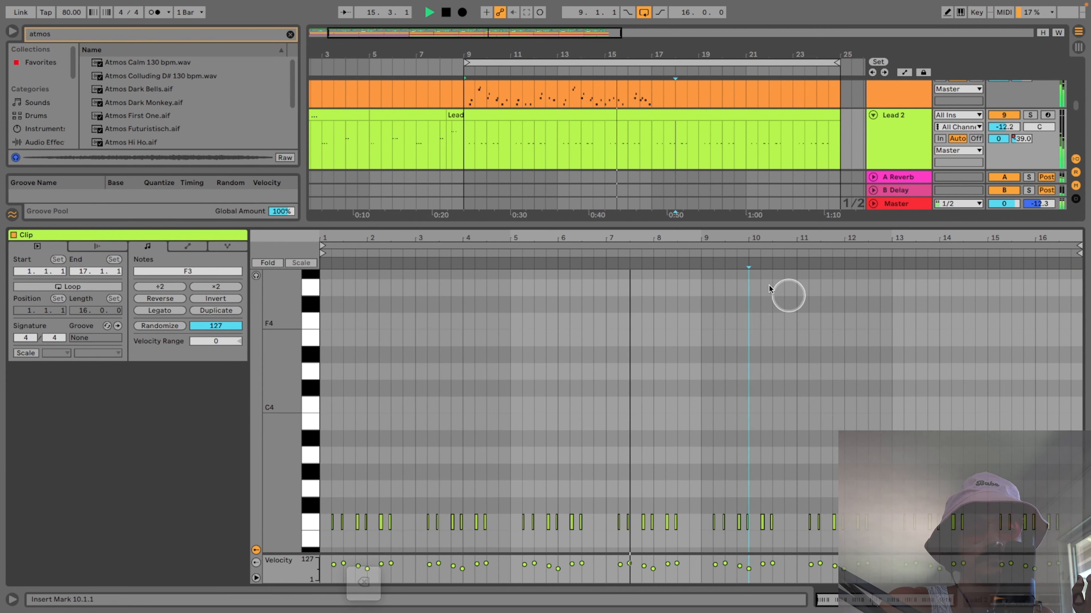
{"action": "key", "text": "ctrl+alt+l"}
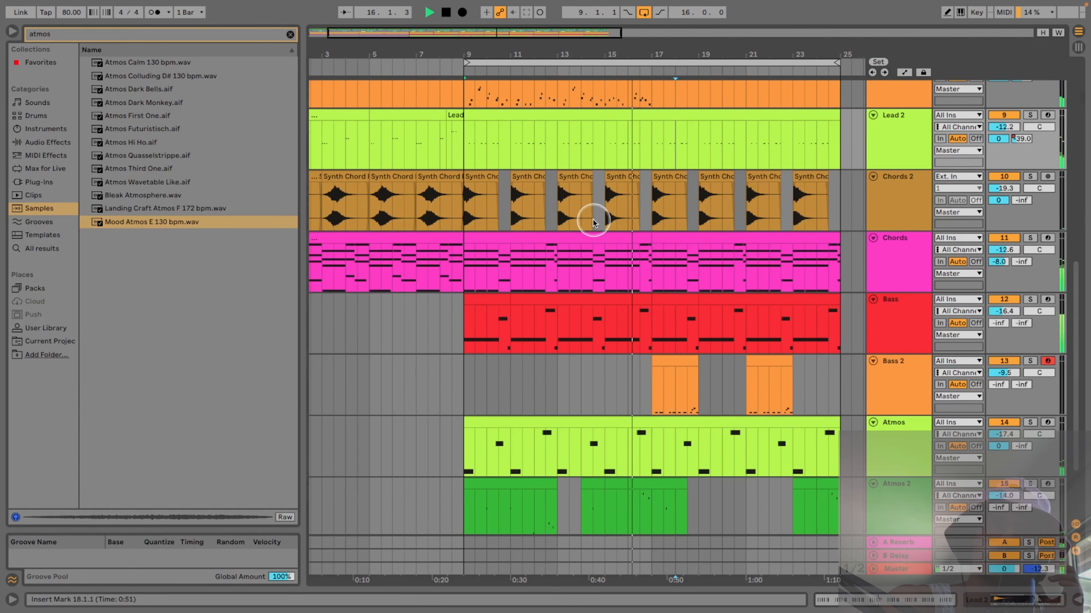
- Play from bar 9 and try removing bars 11–12, 15–16, 19–20 and 23–24 from the Lead 2 clip
{"action": "scroll", "coordinate": [592, 219], "scroll_direction": "up", "scroll_amount": 3}
{"action": "left_click", "coordinate": [507, 160]}
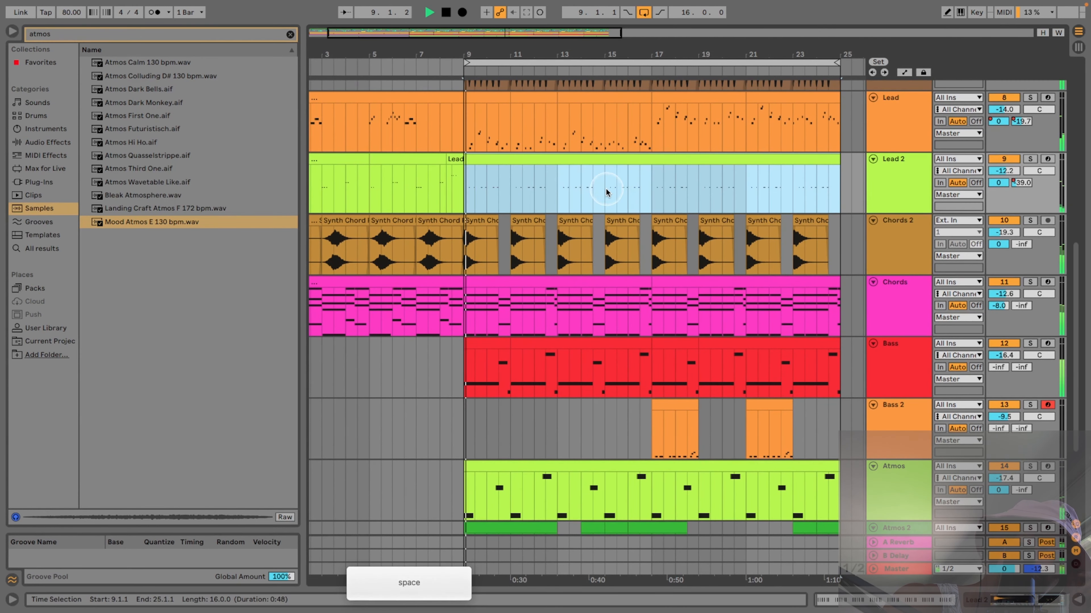
{"action": "left_click_drag", "start_coordinate": [567, 194], "coordinate": [653, 170]}
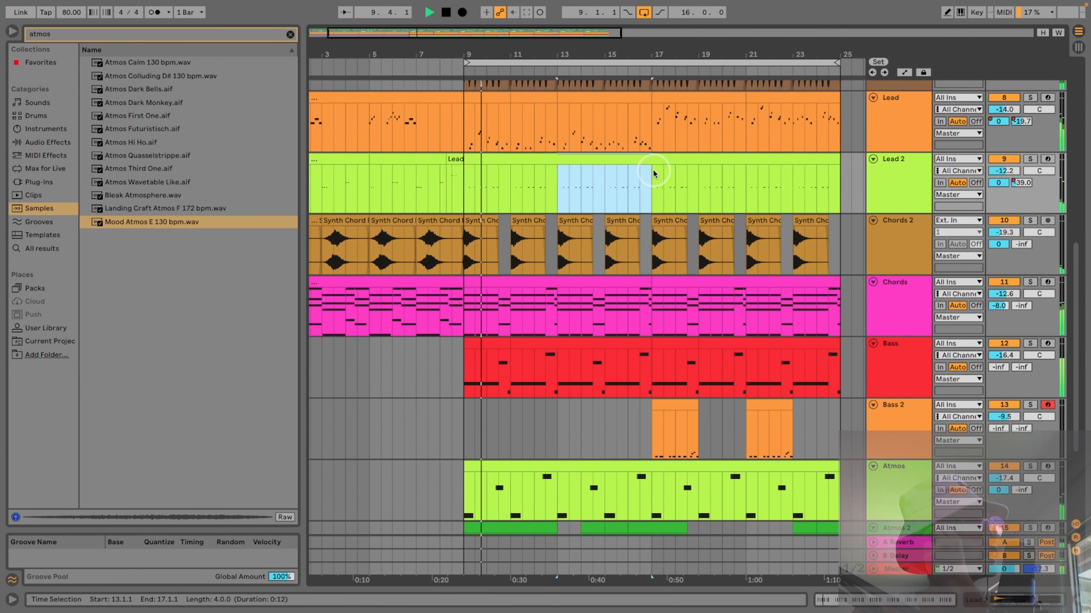
{"action": "left_click_drag", "start_coordinate": [510, 191], "coordinate": [839, 183]}
{"action": "key", "text": "BackSpace"}
{"action": "key", "text": "BackSpace"}
{"action": "key", "text": "BackSpace"}
{"action": "key", "text": "BackSpace"}
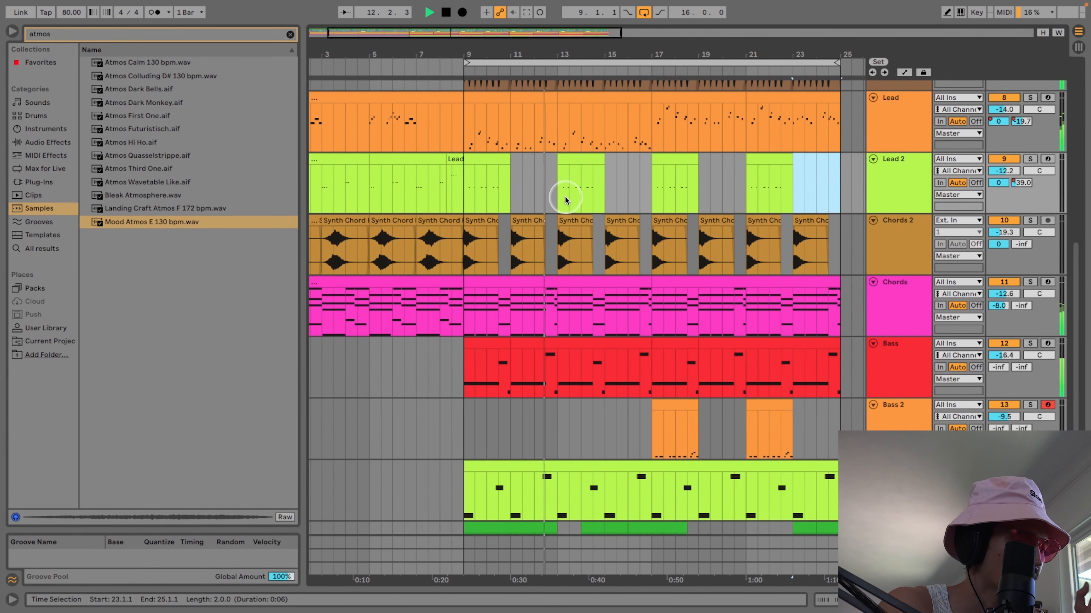
- Undo the four section deletions on the Lead 2 track
{"action": "key", "text": "super+z"}
{"action": "key", "text": "super+z"}
{"action": "key", "text": "super+z"}
{"action": "key", "text": "super+z"}
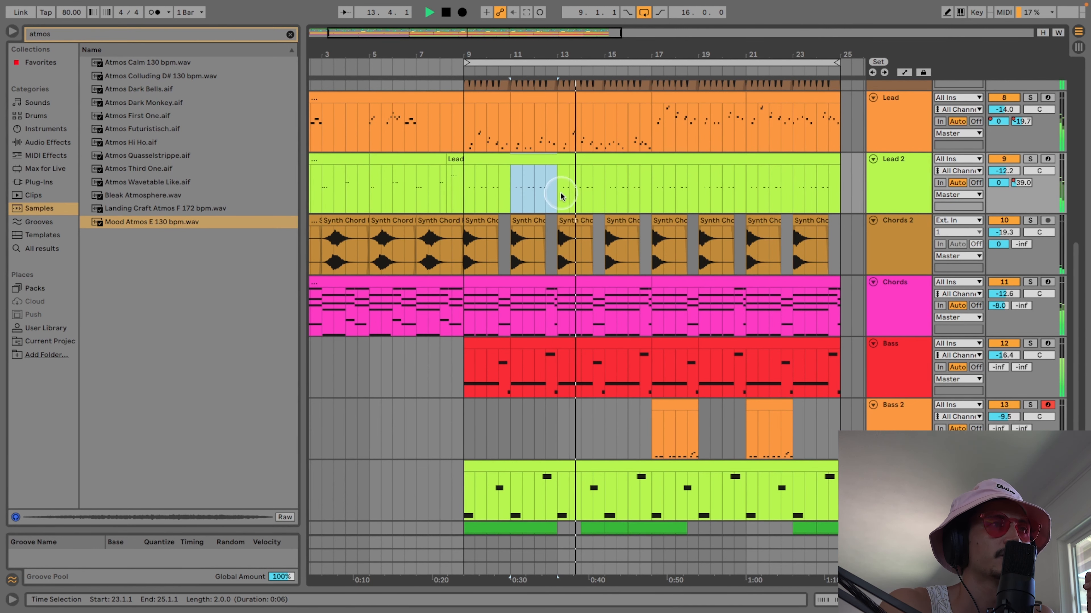
- Delete bars 15 to 17 and bars 23 to 25 from the Lead 2 part, listen to the result and stop playback
{"action": "left_click_drag", "start_coordinate": [604, 190], "coordinate": [649, 186]}
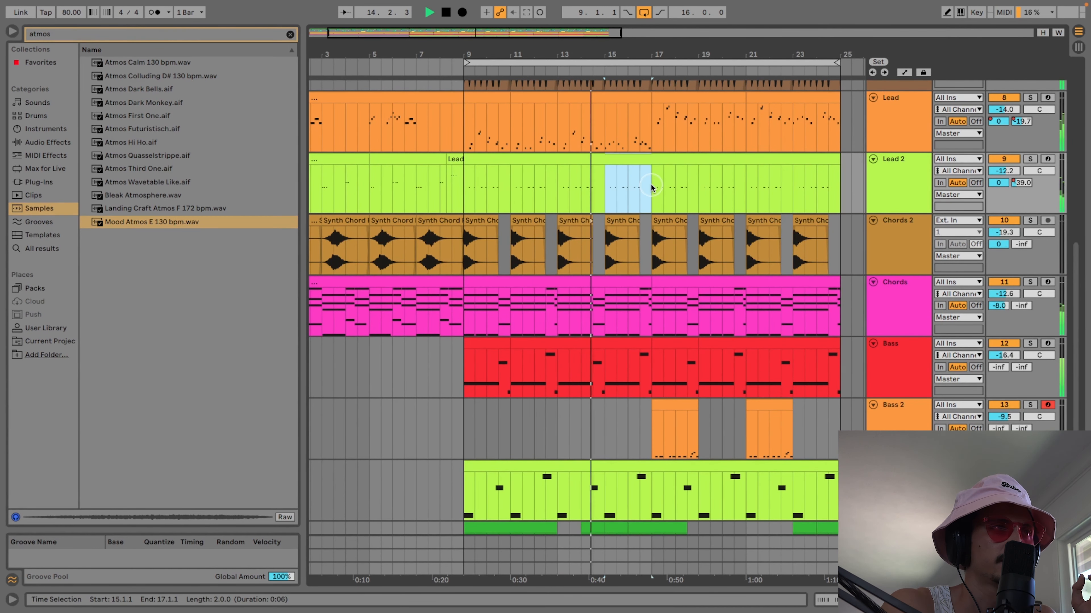
{"action": "key", "text": "BackSpace"}
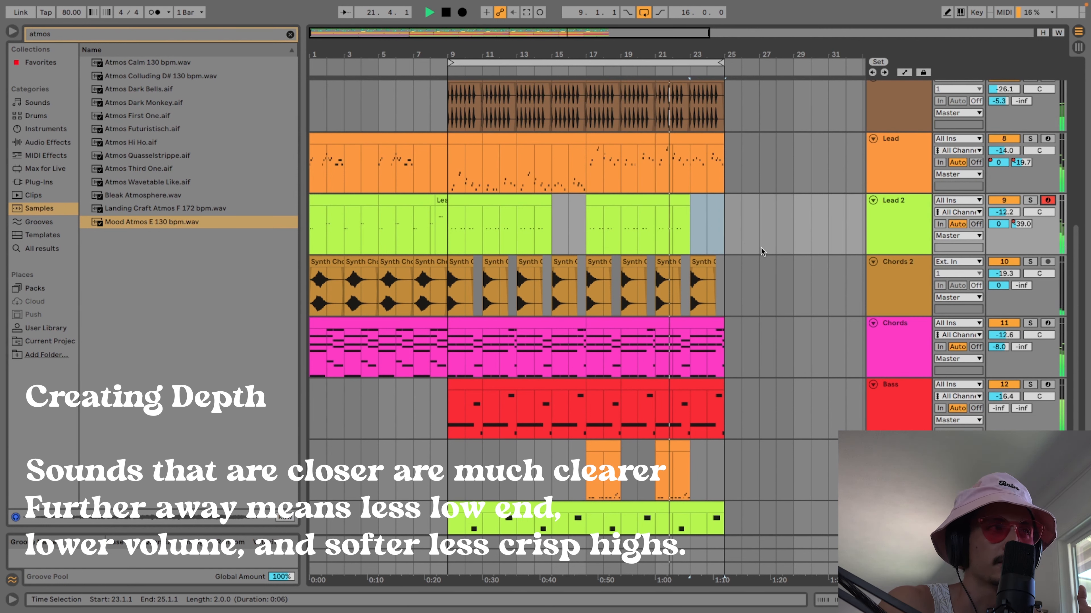
{"action": "key", "text": "space"}
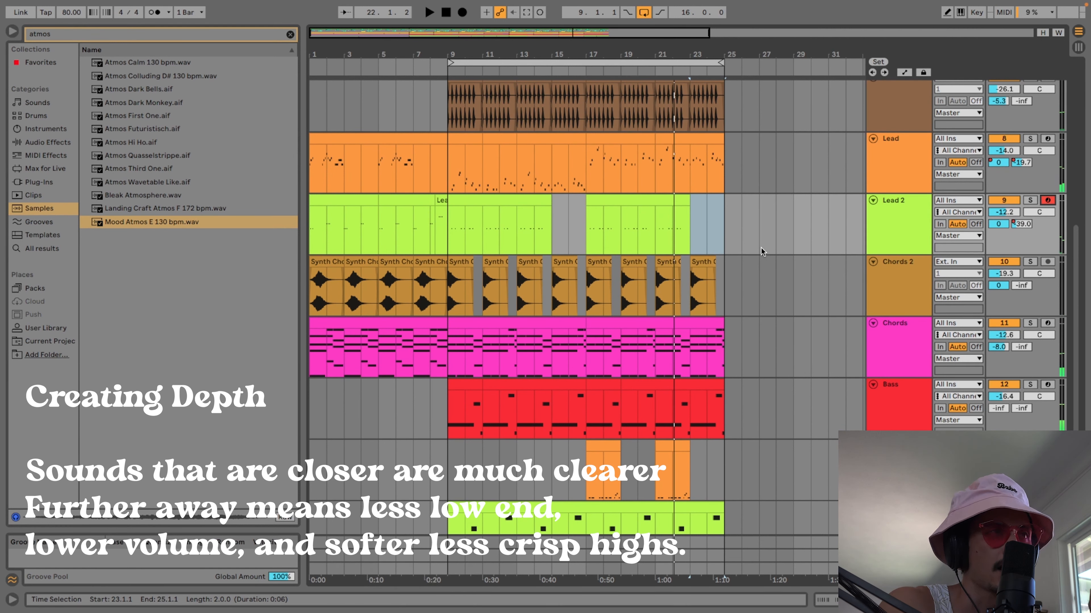